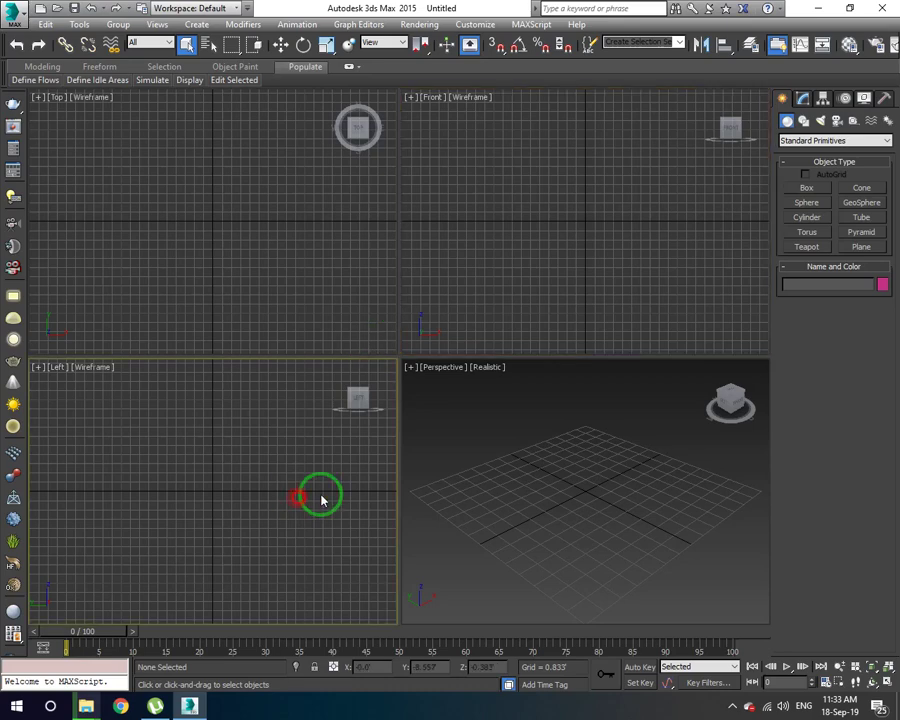
- Make the Perspective viewport the active view
{"action": "left_click", "coordinate": [577, 253]}
{"action": "left_click", "coordinate": [345, 310]}
{"action": "left_click", "coordinate": [296, 476]}
{"action": "left_click", "coordinate": [584, 476]}
{"action": "left_click", "coordinate": [548, 262]}
{"action": "left_click", "coordinate": [598, 462]}
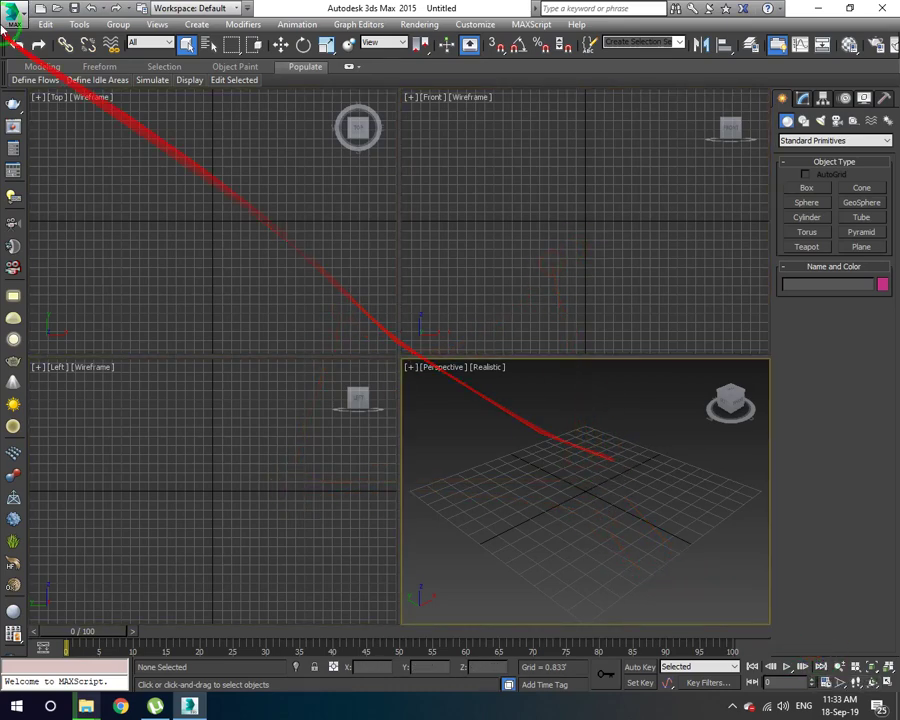
- Open the Select File to Import dialog from the application menu's Import command
{"action": "left_click", "coordinate": [20, 20]}
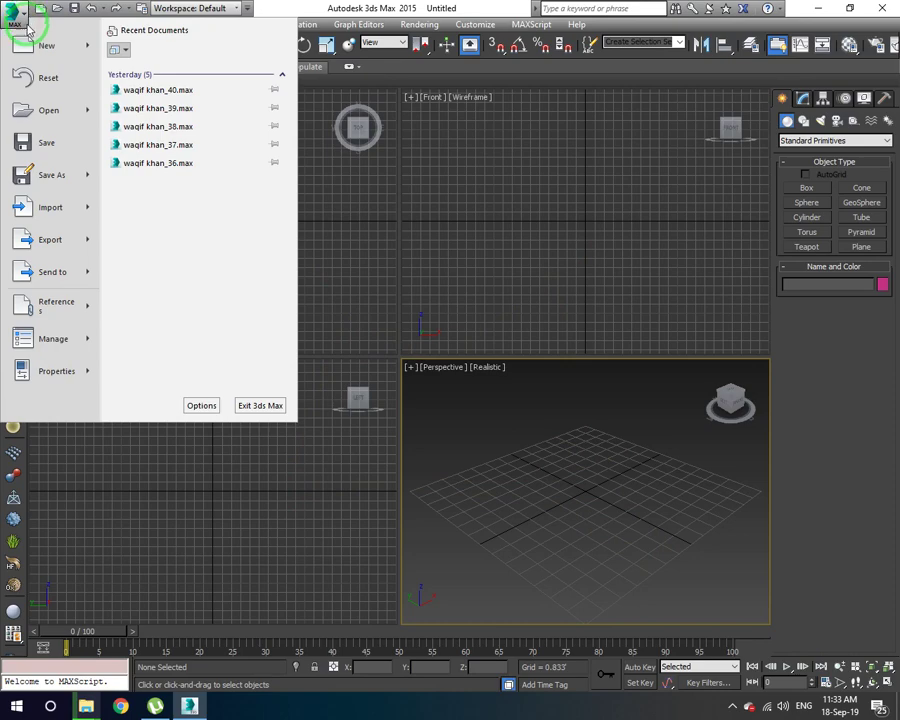
{"action": "left_click", "coordinate": [88, 210]}
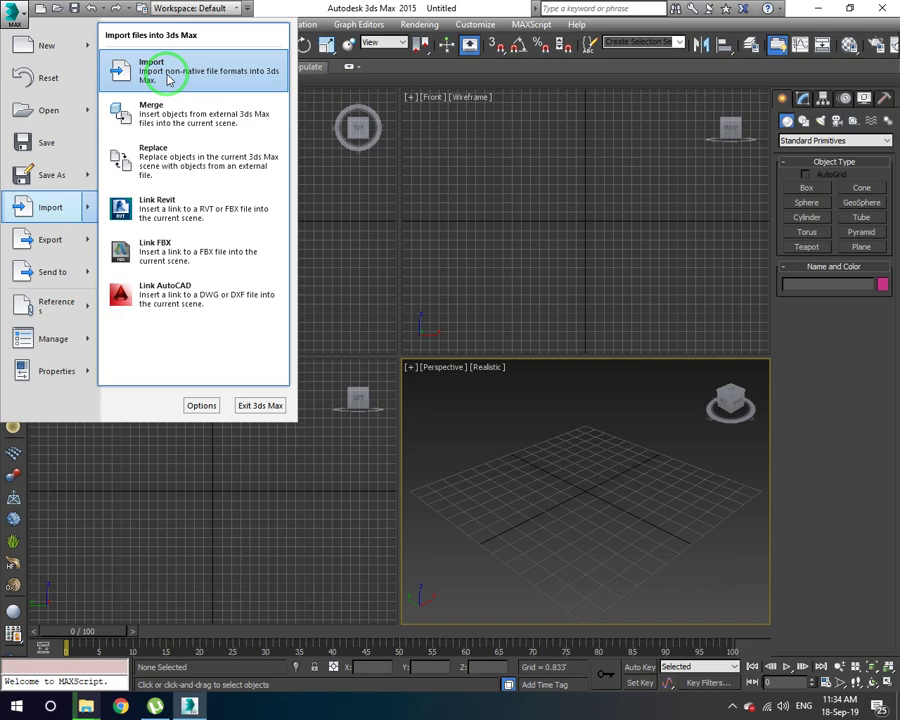
{"action": "left_click", "coordinate": [168, 80]}
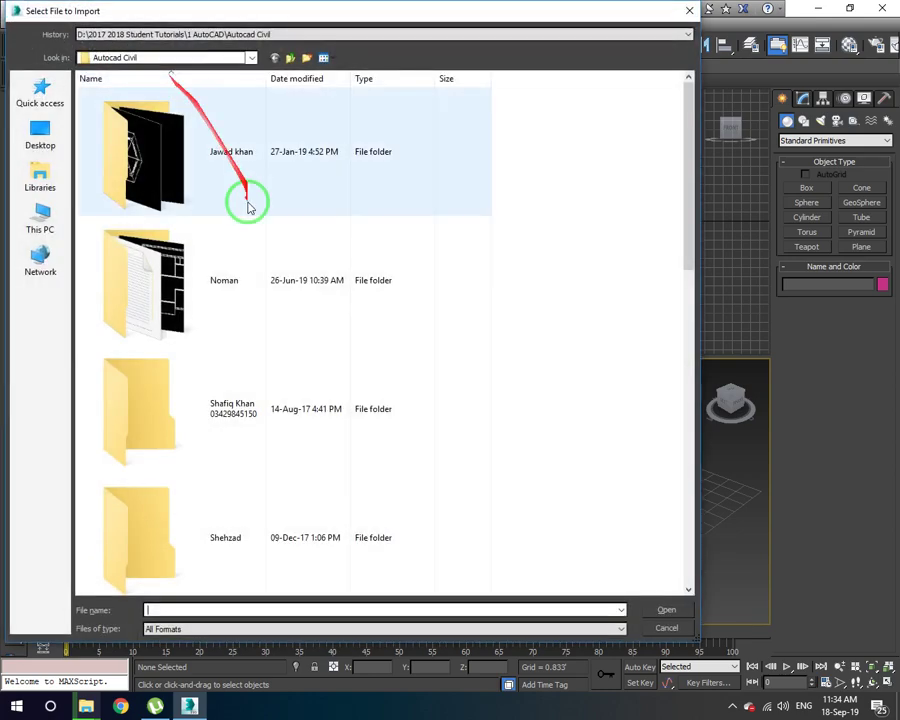
- Filter to AutoCAD Drawing (*.DWG, *.DXF) files and open cdld.dwg for import
{"action": "left_click", "coordinate": [160, 629]}
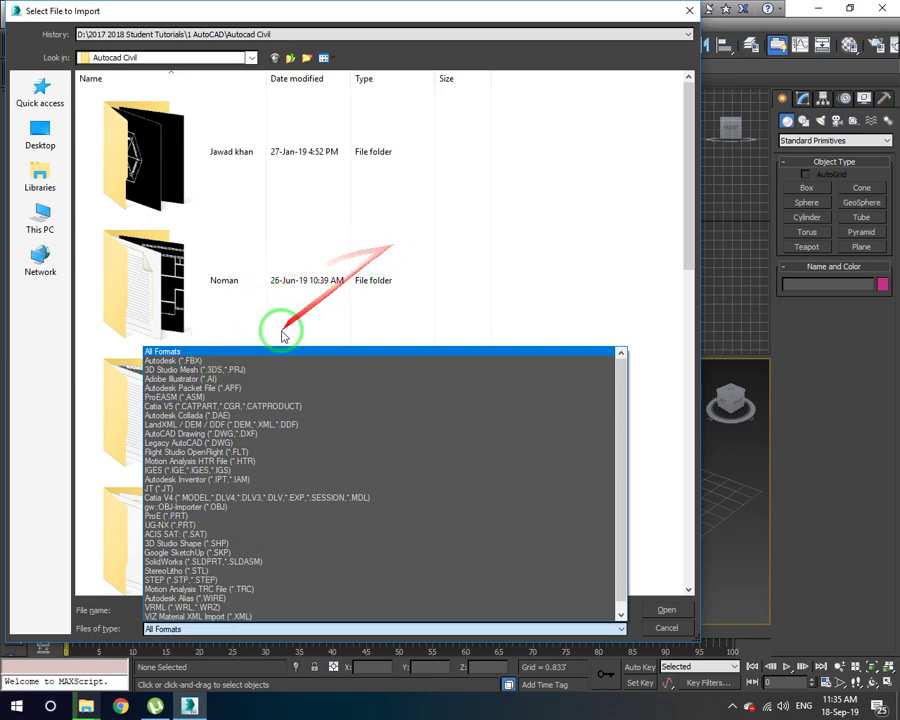
{"action": "left_click", "coordinate": [248, 436]}
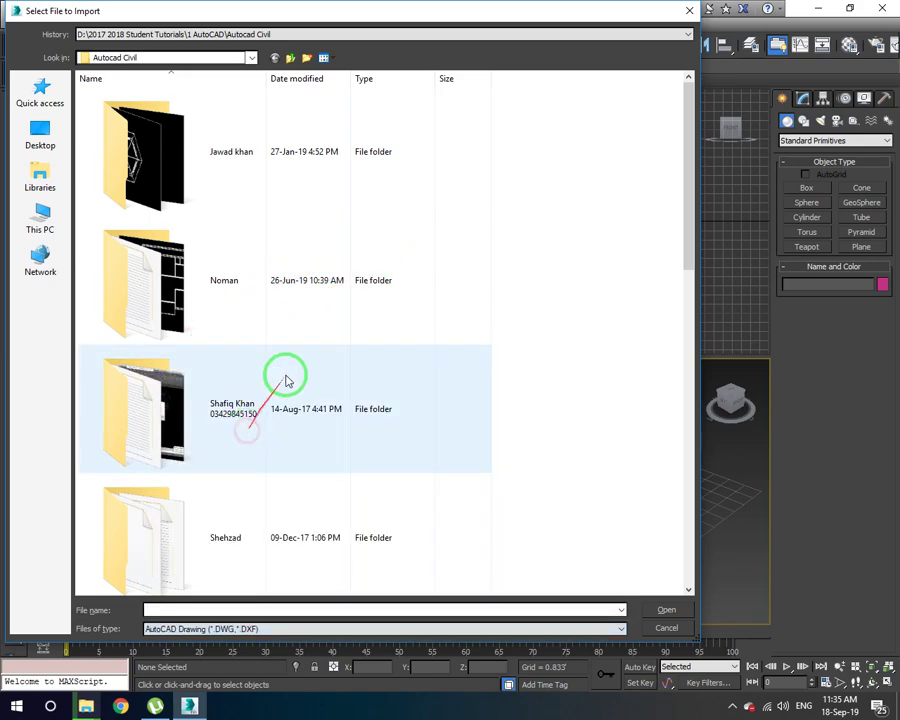
{"action": "scroll", "coordinate": [390, 290], "scroll_direction": "down", "scroll_amount": 2}
{"action": "scroll", "coordinate": [390, 292], "scroll_direction": "down", "scroll_amount": 3}
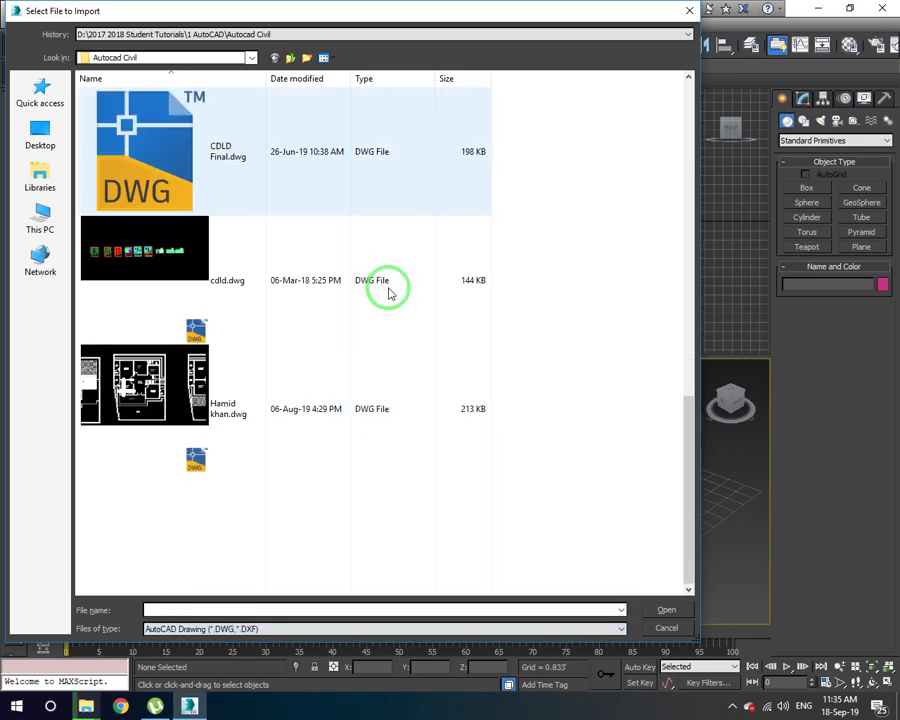
{"action": "left_click", "coordinate": [201, 276]}
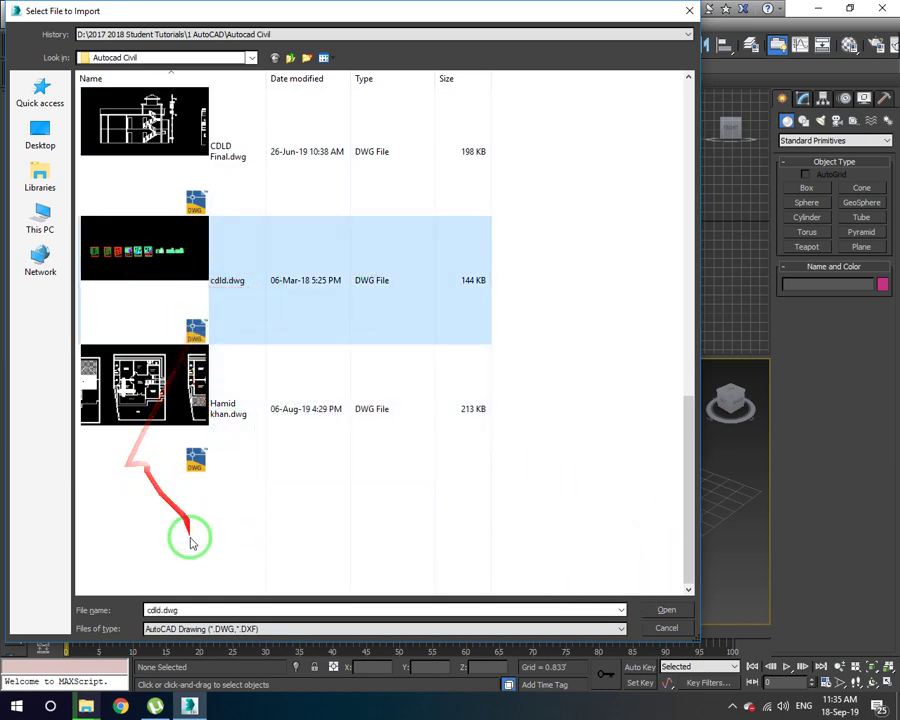
{"action": "left_click", "coordinate": [666, 609]}
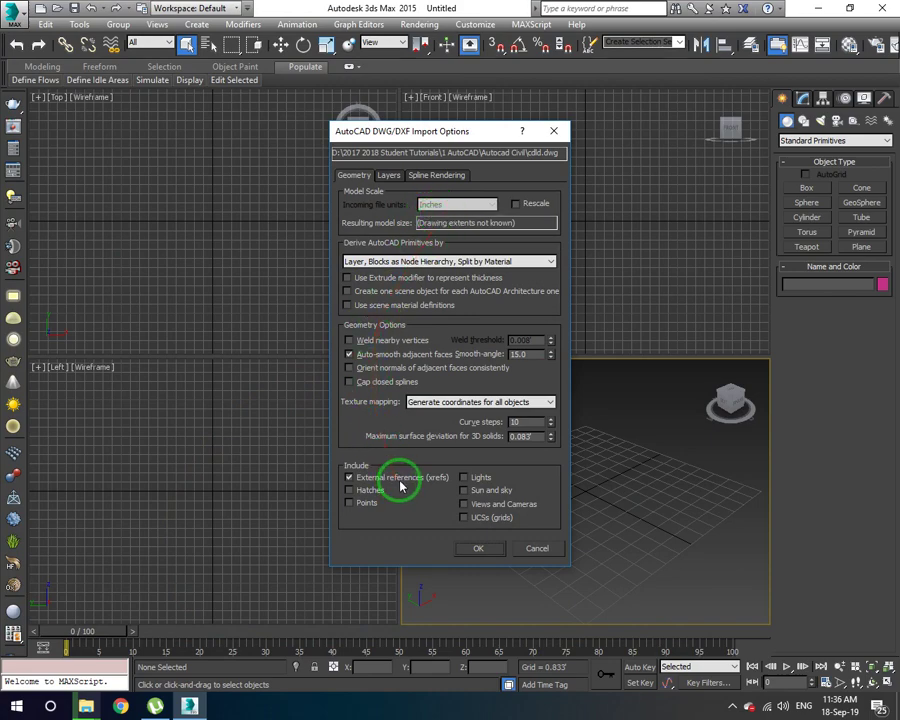
{"action": "left_click", "coordinate": [527, 207]}
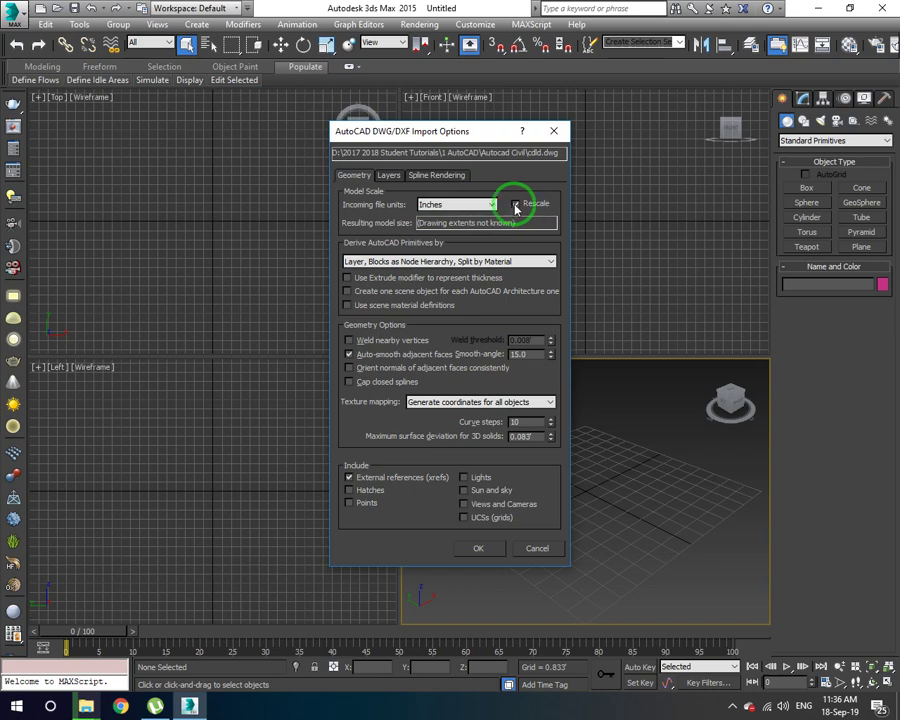
{"action": "left_click", "coordinate": [489, 206]}
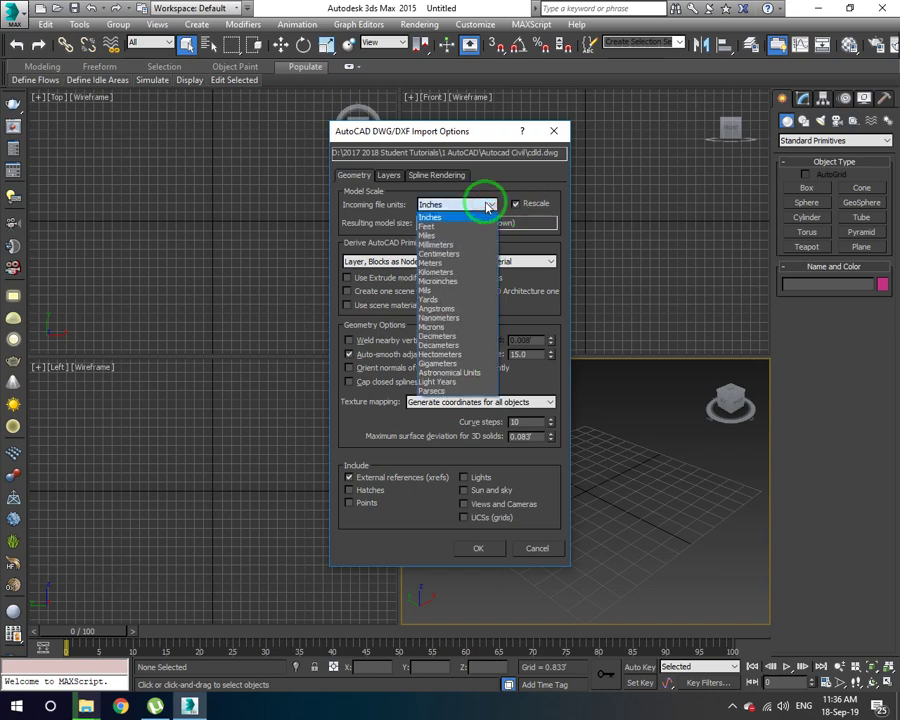
{"action": "left_click", "coordinate": [489, 206]}
{"action": "left_click", "coordinate": [518, 205]}
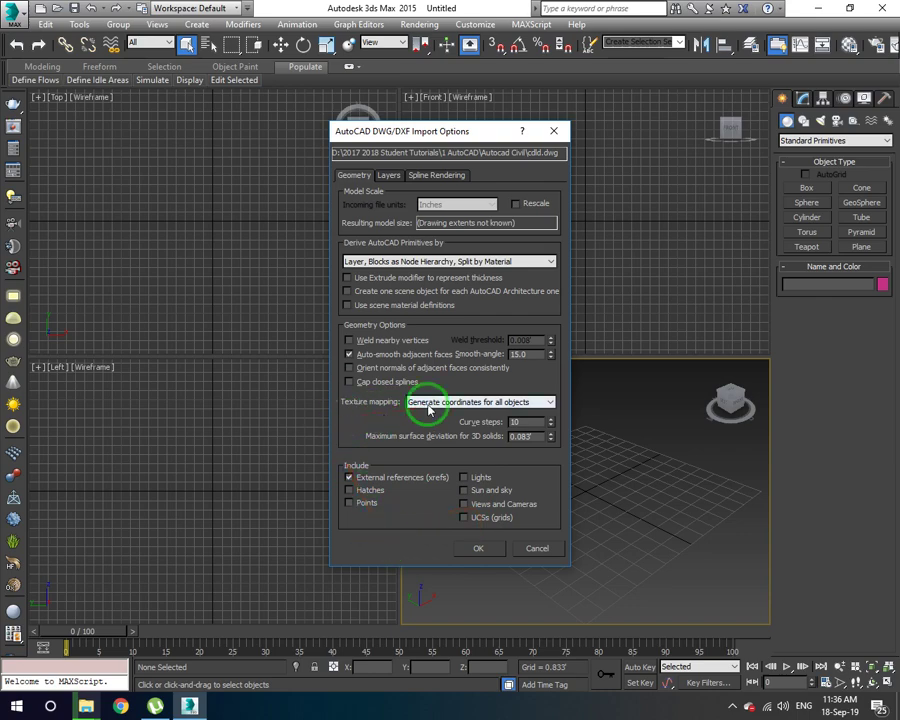
{"action": "left_click", "coordinate": [389, 176]}
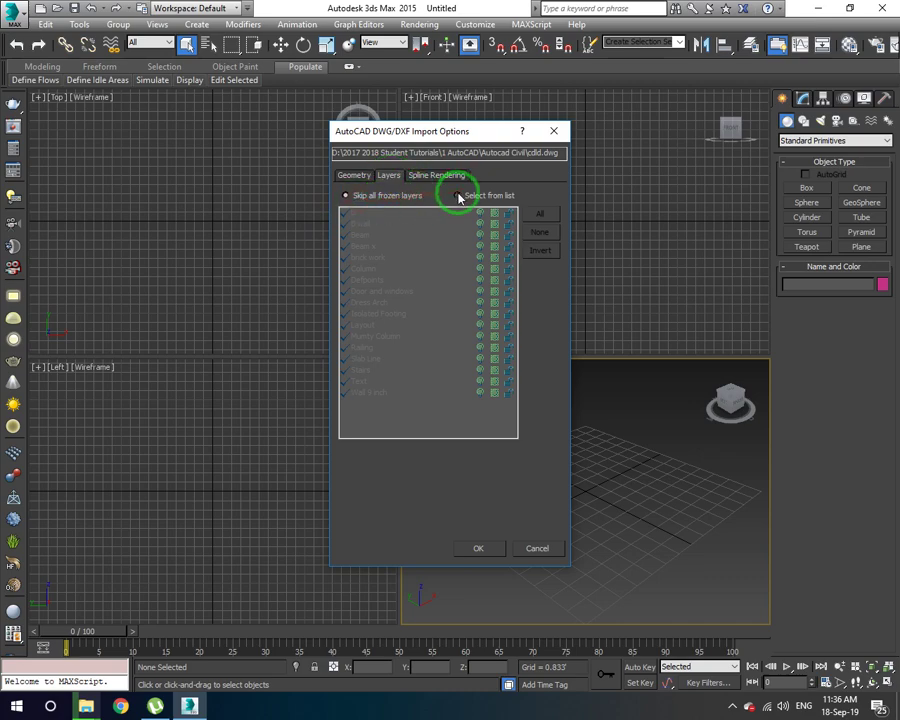
{"action": "left_click", "coordinate": [458, 196]}
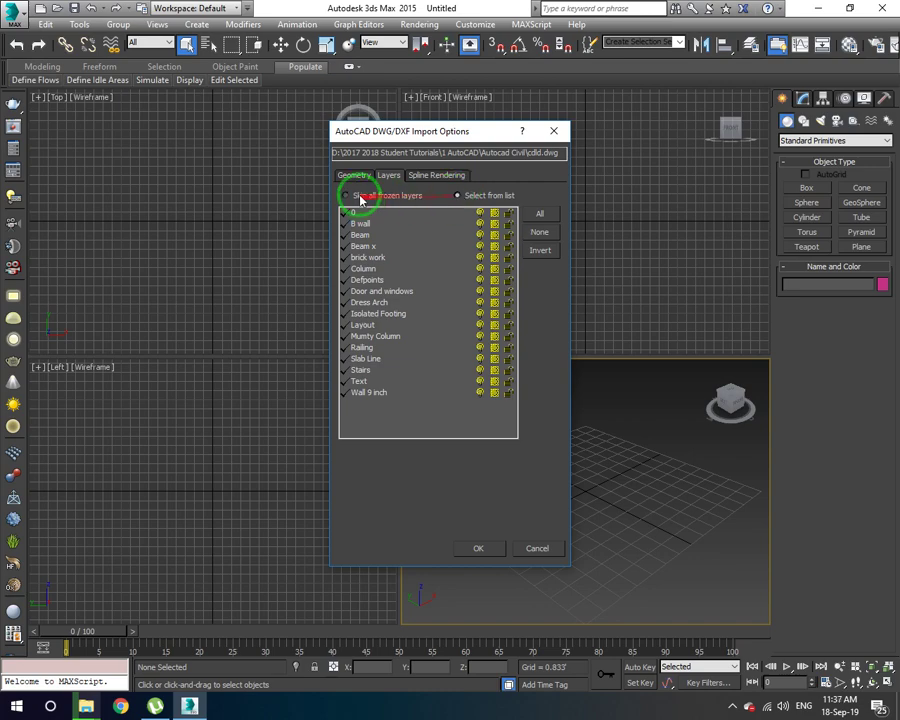
{"action": "left_click", "coordinate": [350, 196]}
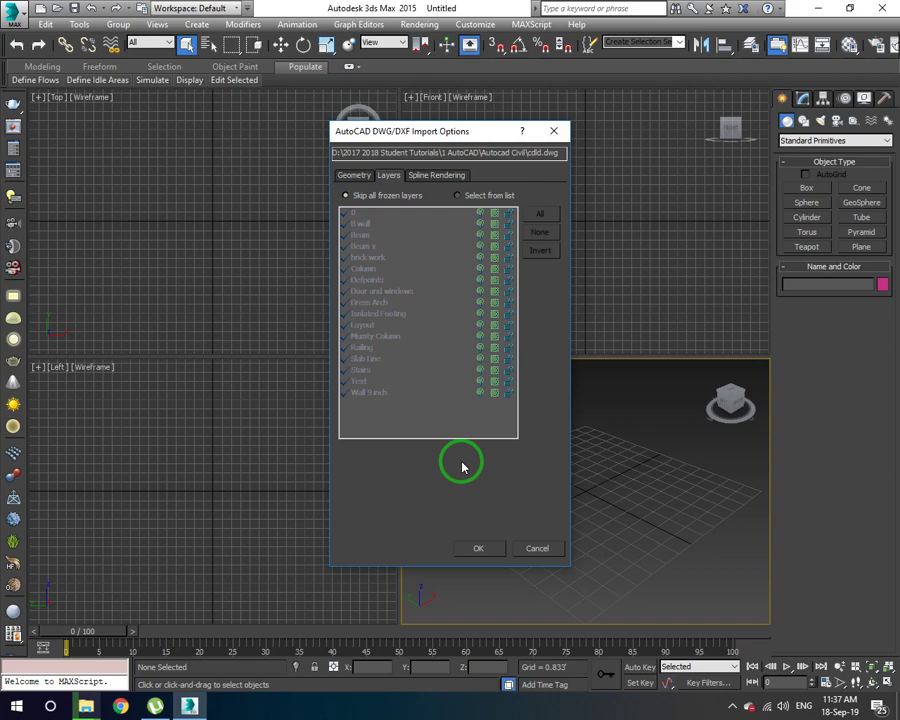
{"action": "left_click", "coordinate": [353, 175]}
{"action": "left_click", "coordinate": [494, 550]}
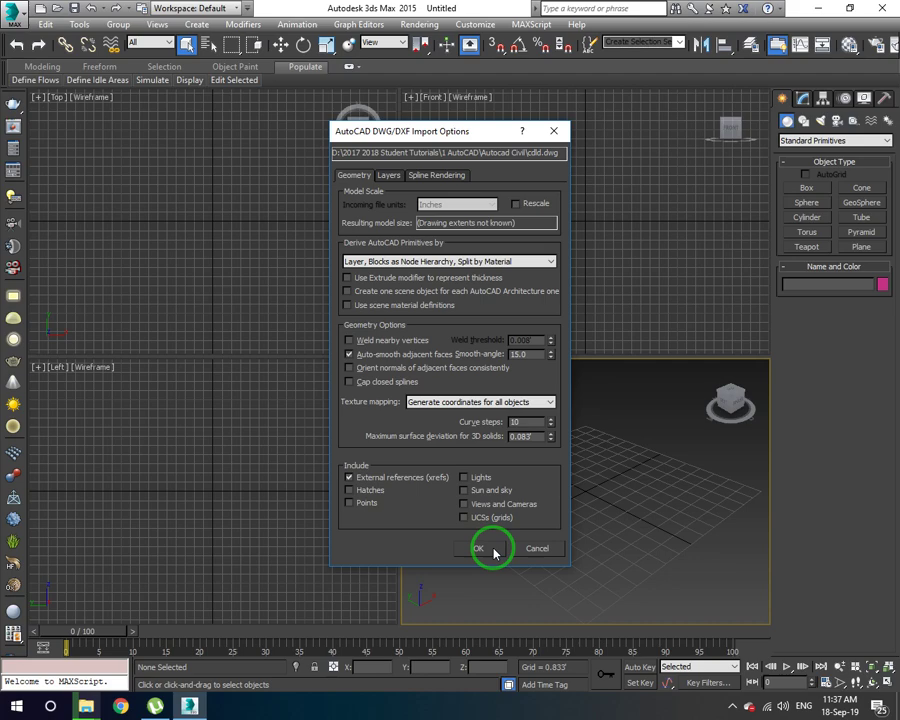
{"action": "left_click", "coordinate": [480, 550]}
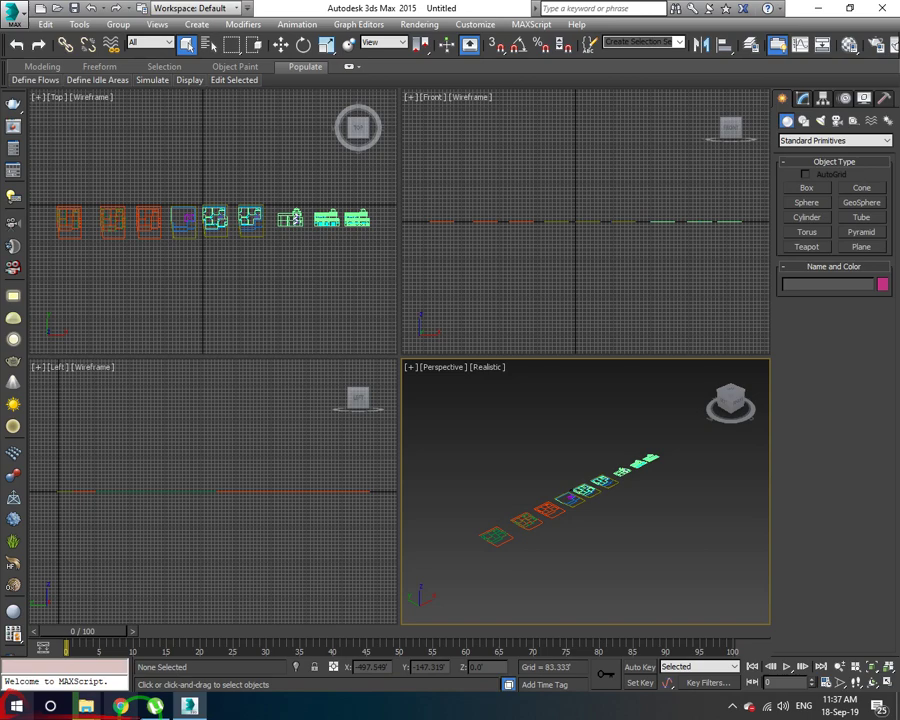
- Maximize the Perspective viewport with Alt+W to show the imported cdld.dwg plans
{"action": "left_click", "coordinate": [733, 708]}
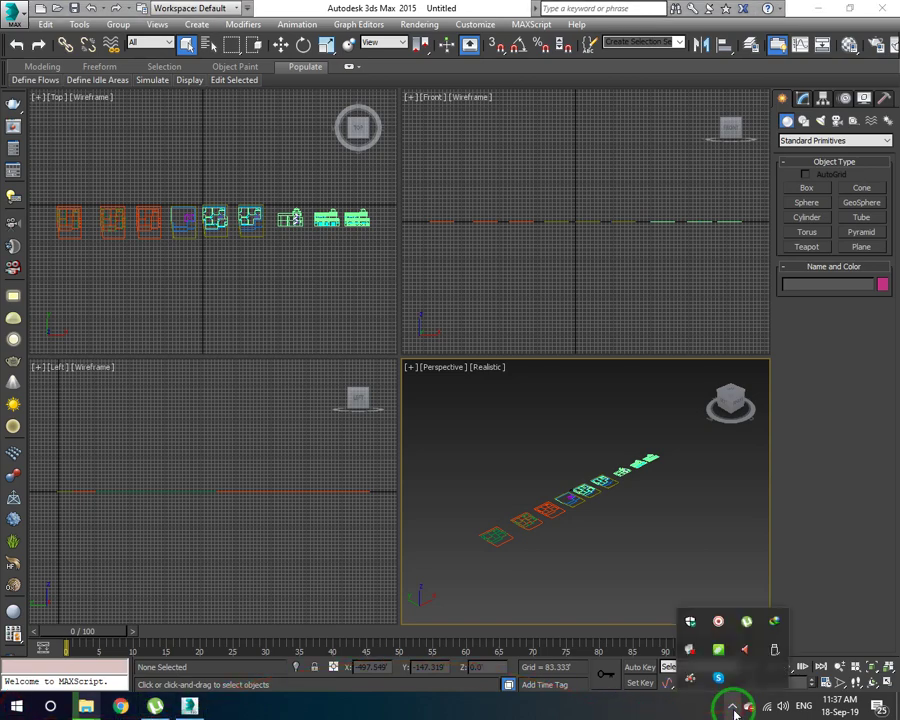
{"action": "left_click", "coordinate": [735, 708]}
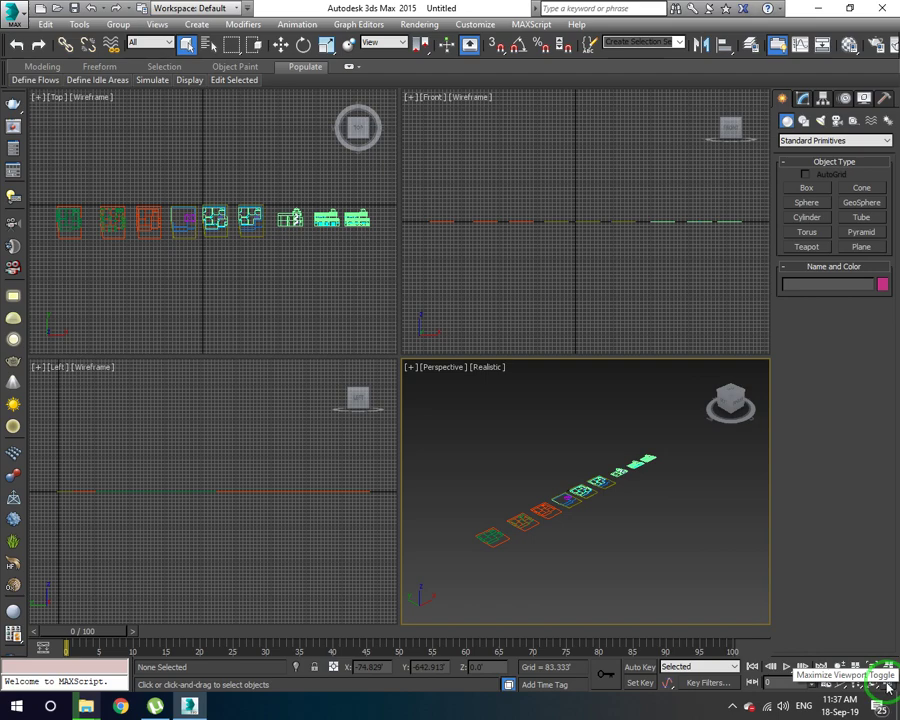
{"action": "key", "text": "alt+w"}
{"action": "key", "text": "alt+w"}
{"action": "key", "text": "alt+w"}
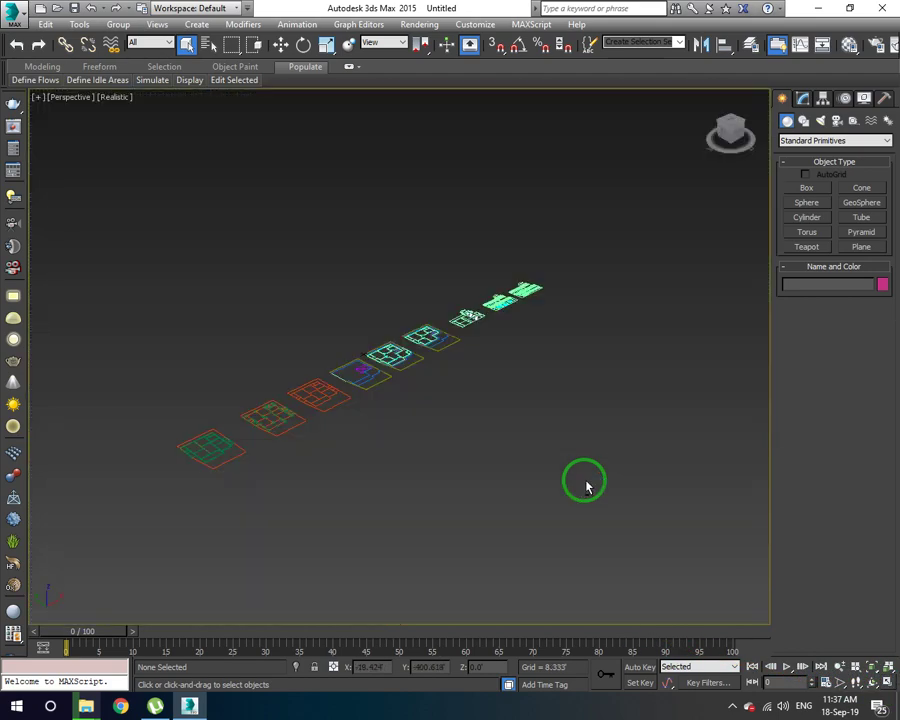
- Switch to the Top view, zoom to extents, and hide the grid
{"action": "key", "text": "t"}
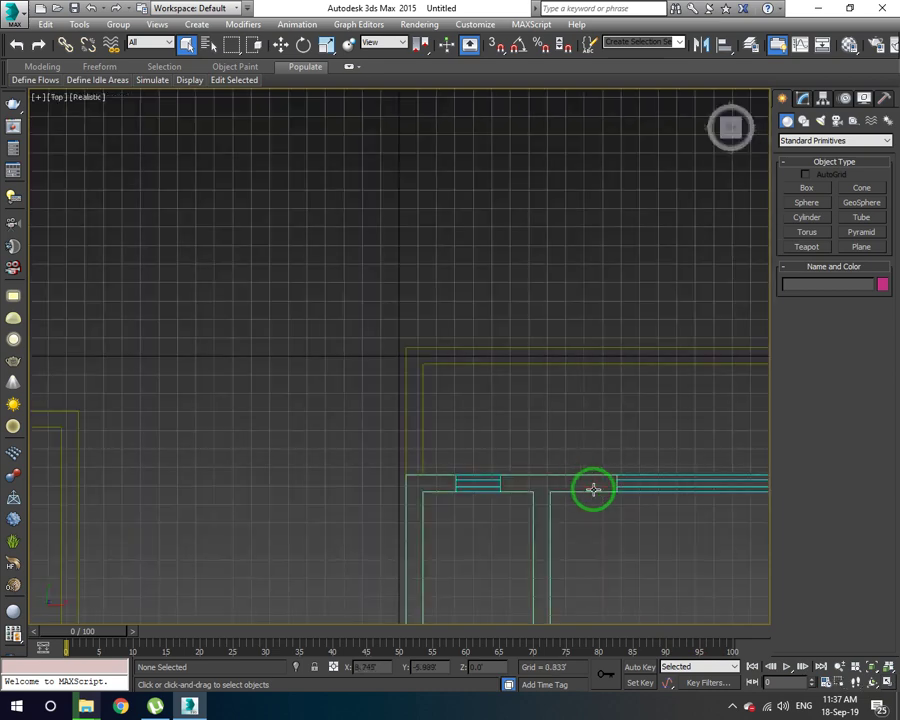
{"action": "key", "text": "z"}
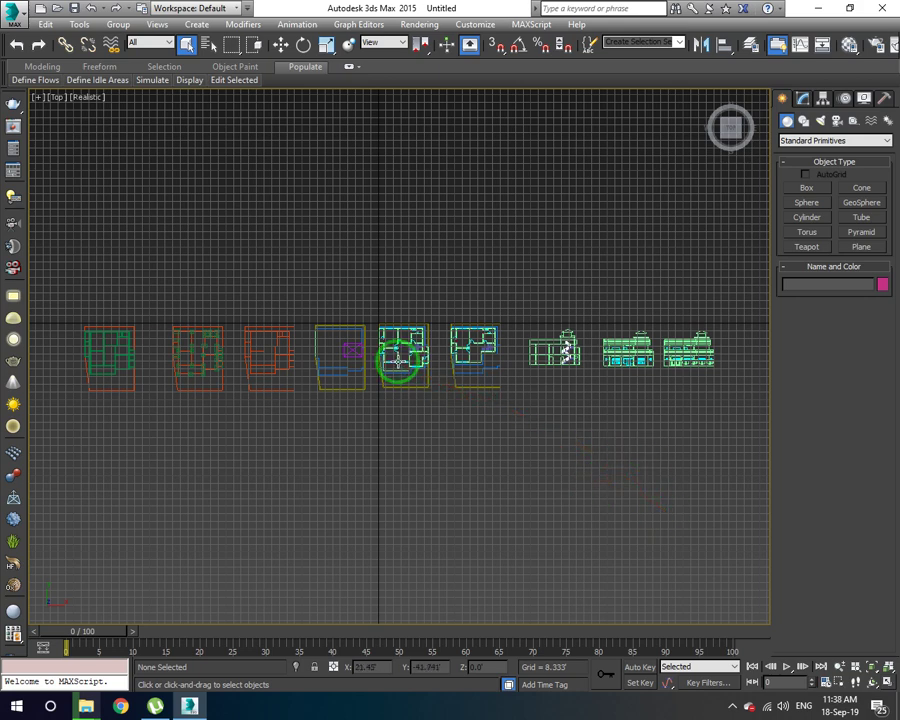
{"action": "key", "text": "g"}
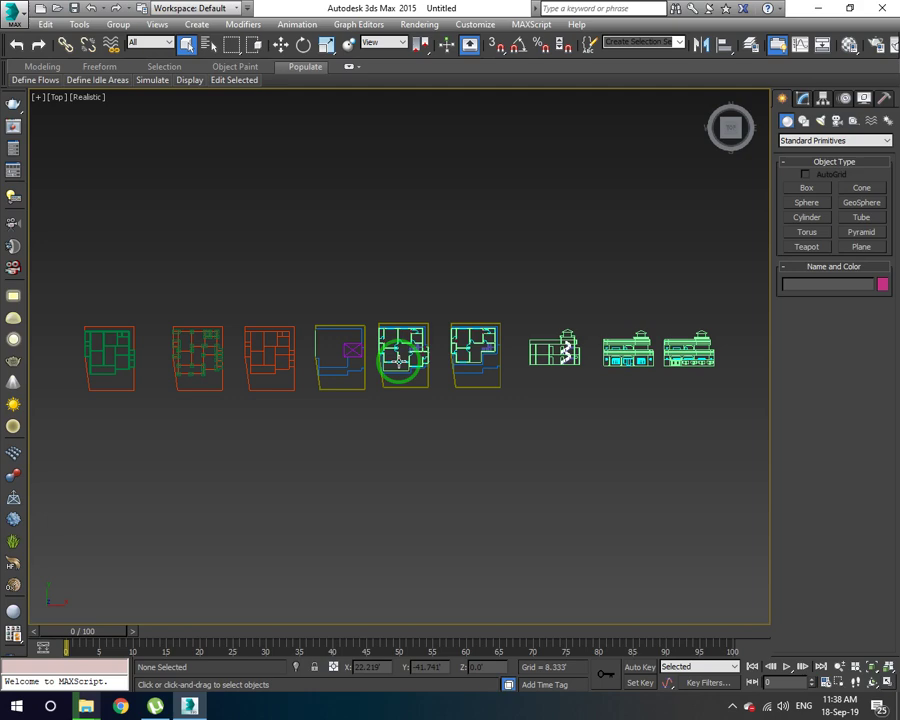
- Zoom in and window-select the seven imported floor-plan shapes
{"action": "scroll", "coordinate": [326, 220], "scroll_direction": "up", "scroll_amount": 3}
{"action": "scroll", "coordinate": [327, 223], "scroll_direction": "up", "scroll_amount": 5}
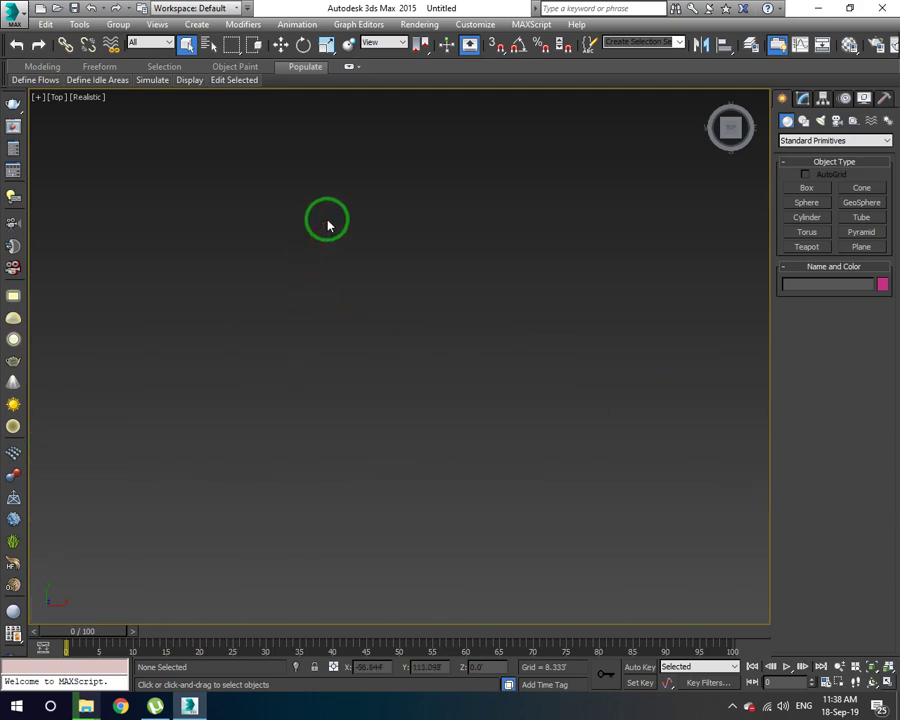
{"action": "scroll", "coordinate": [327, 224], "scroll_direction": "down", "scroll_amount": 8}
{"action": "scroll", "coordinate": [328, 225], "scroll_direction": "up", "scroll_amount": 8}
{"action": "scroll", "coordinate": [332, 228], "scroll_direction": "down", "scroll_amount": 8}
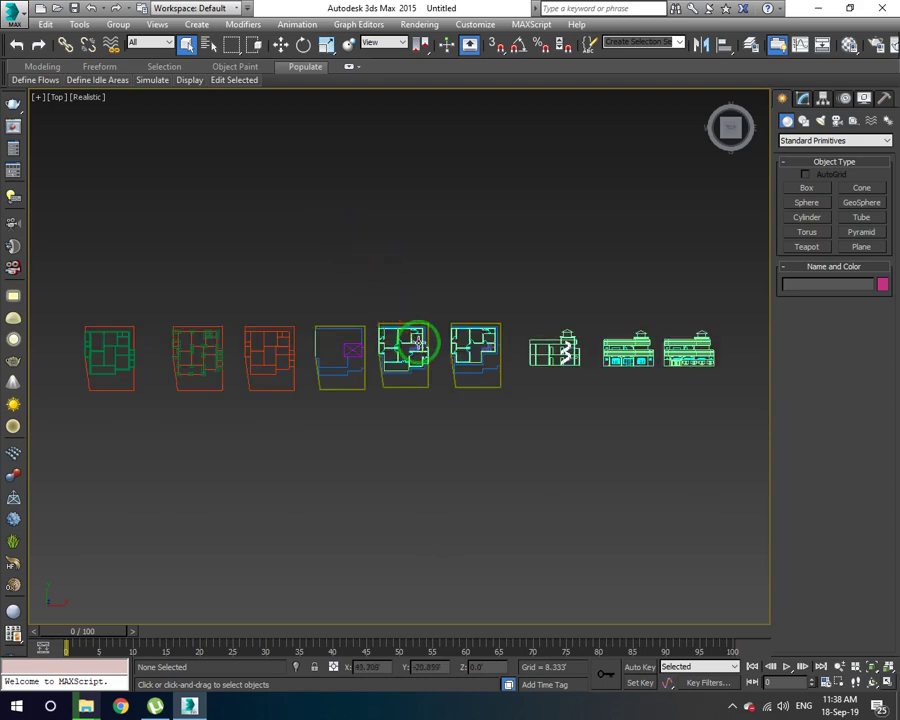
{"action": "scroll", "coordinate": [521, 391], "scroll_direction": "down", "scroll_amount": 2}
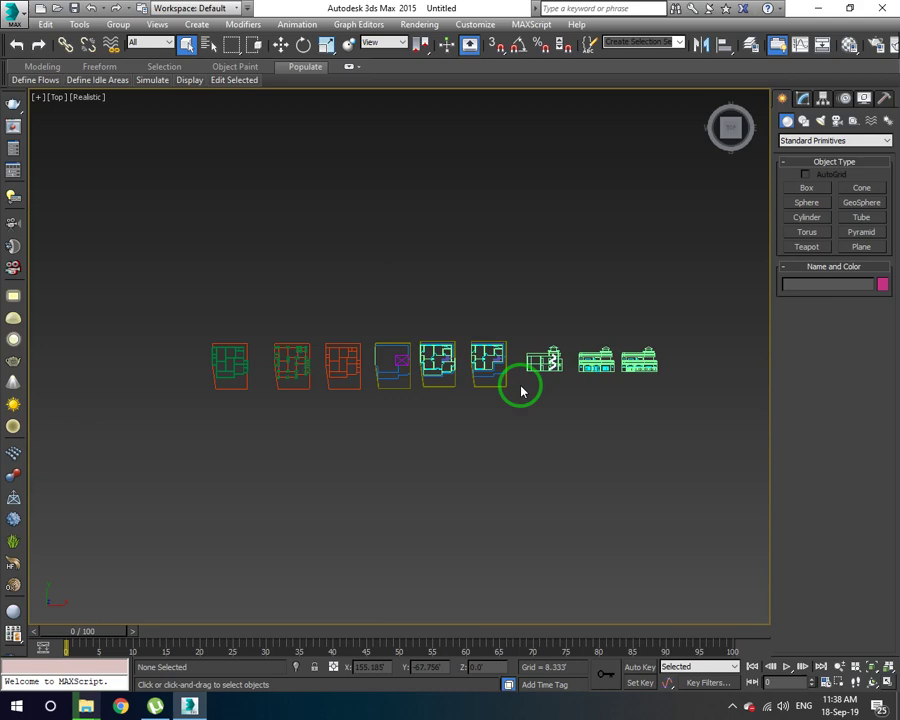
{"action": "scroll", "coordinate": [521, 391], "scroll_direction": "down", "scroll_amount": 5}
{"action": "scroll", "coordinate": [521, 391], "scroll_direction": "down", "scroll_amount": 4}
{"action": "middle_click_drag", "start_coordinate": [521, 391], "coordinate": [581, 481]}
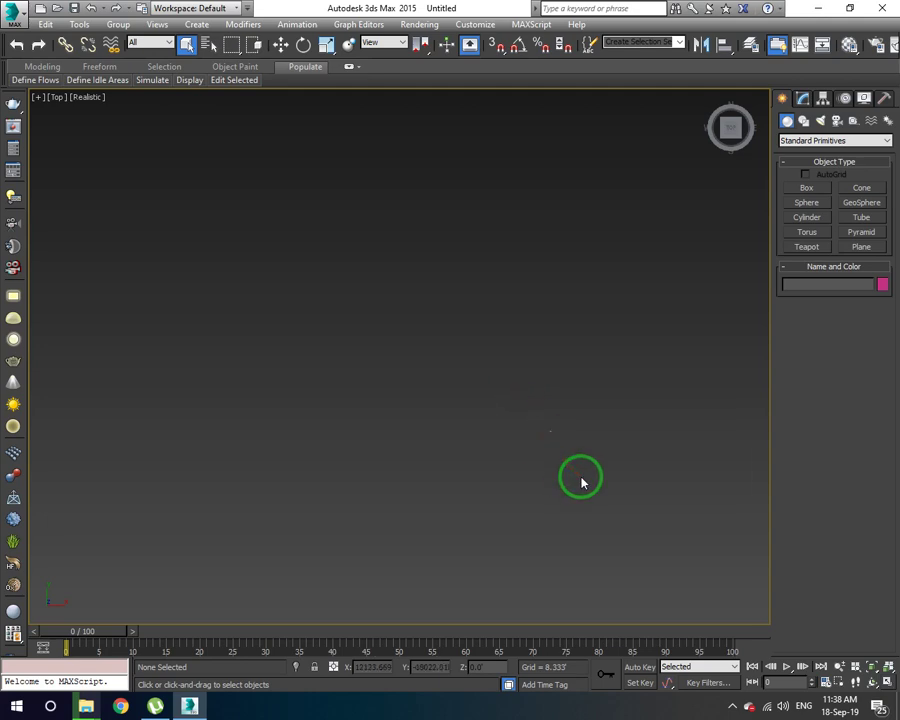
{"action": "left_click_drag", "start_coordinate": [485, 402], "coordinate": [605, 485]}
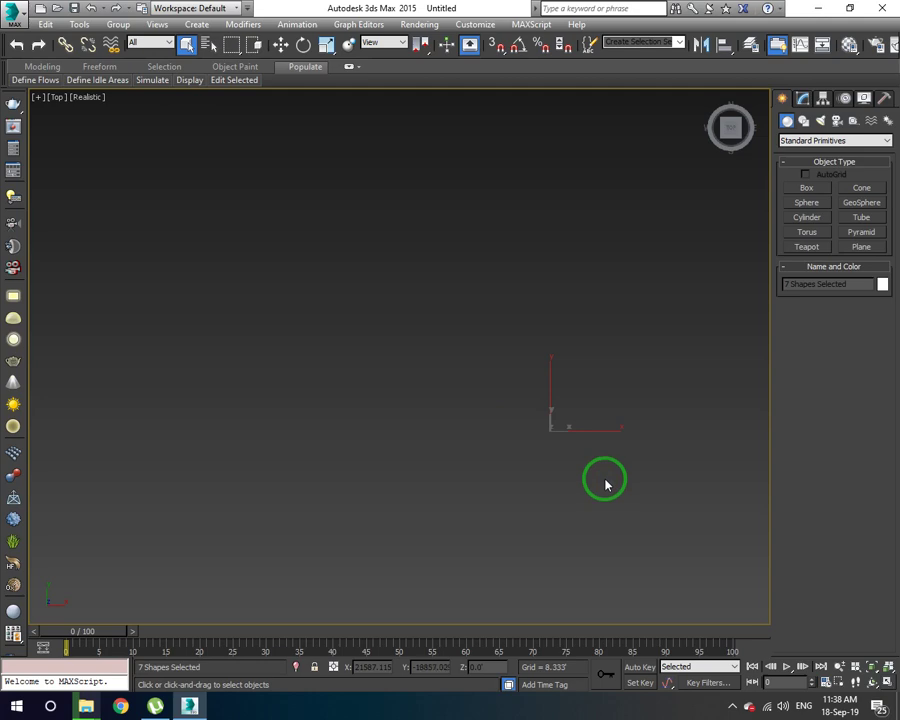
- Center the floor plans in the view and clear the selection
{"action": "middle_click_drag", "start_coordinate": [587, 458], "coordinate": [480, 258]}
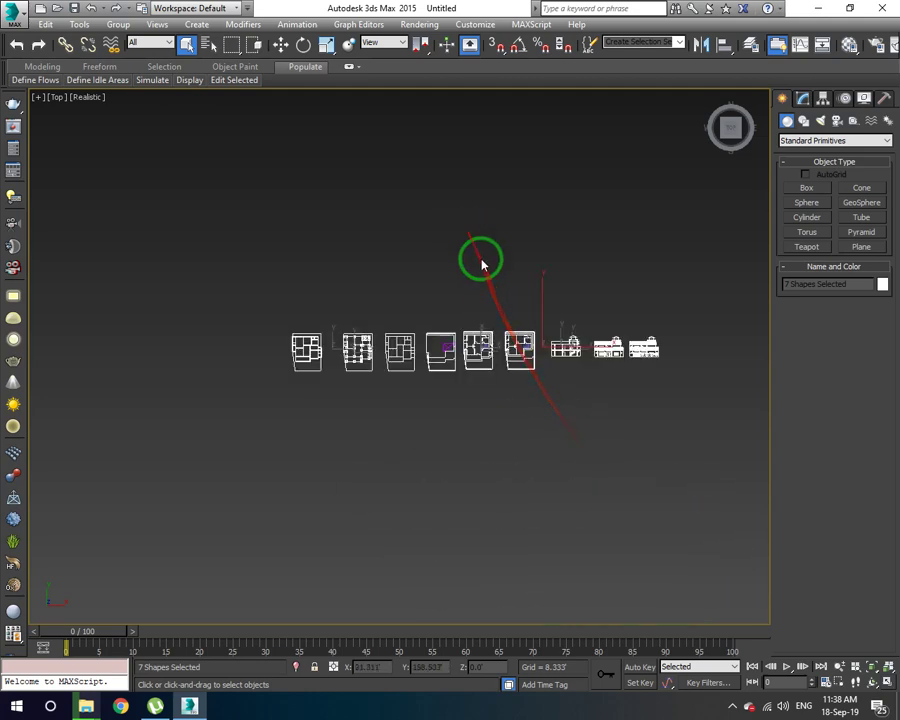
{"action": "left_click", "coordinate": [567, 382]}
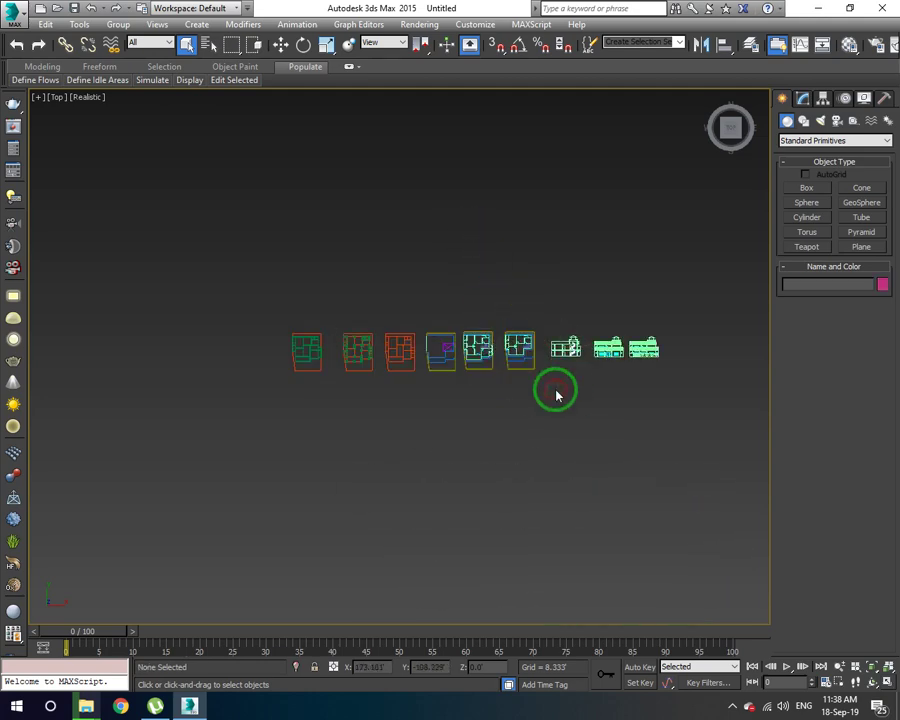
{"action": "left_click", "coordinate": [520, 346]}
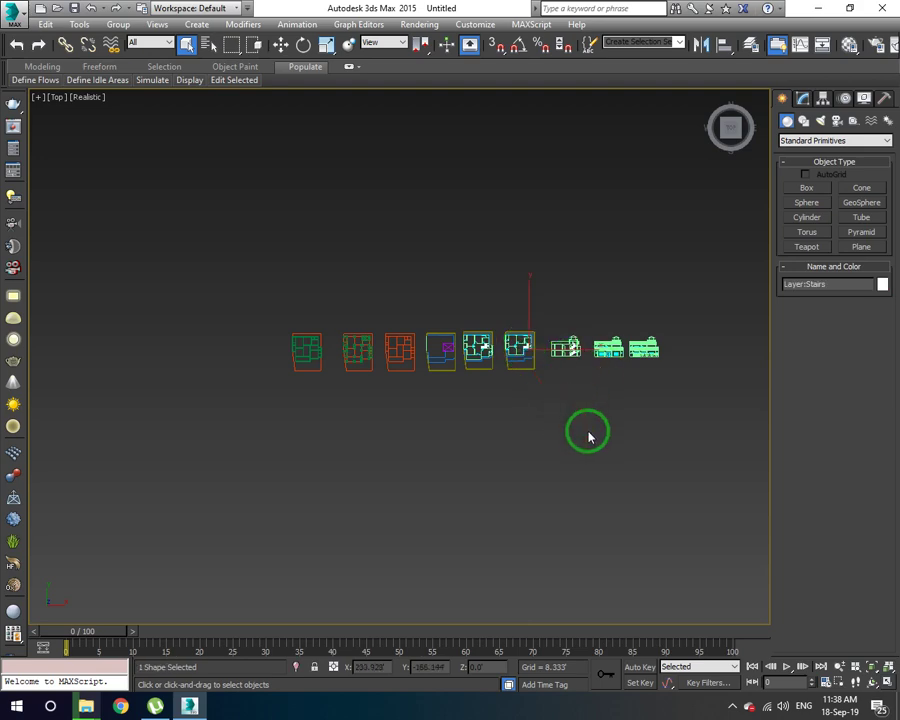
{"action": "scroll", "coordinate": [578, 418], "scroll_direction": "up", "scroll_amount": 5}
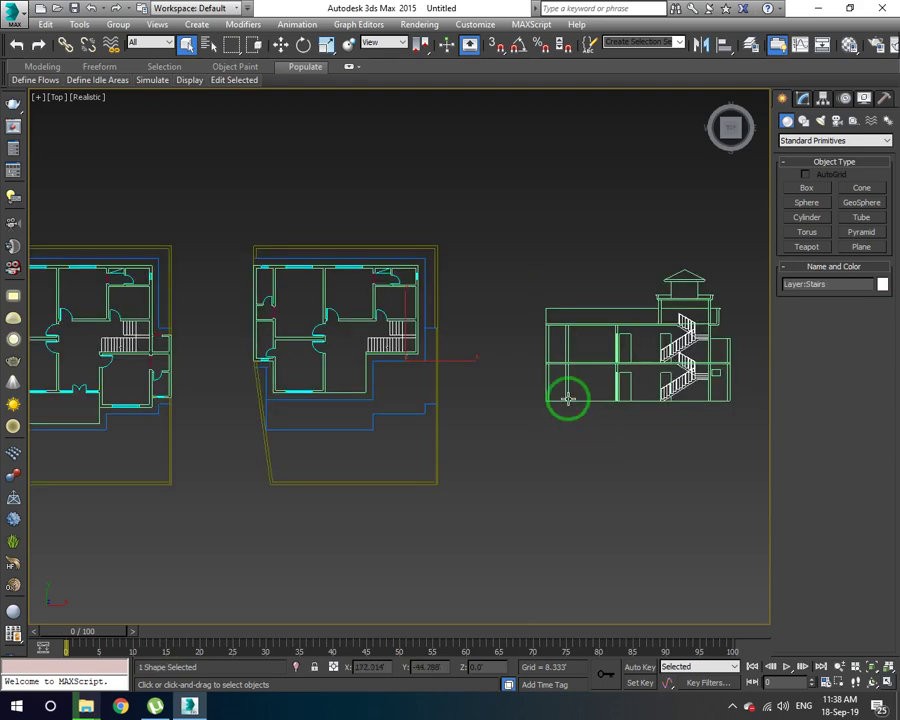
{"action": "left_click", "coordinate": [489, 438]}
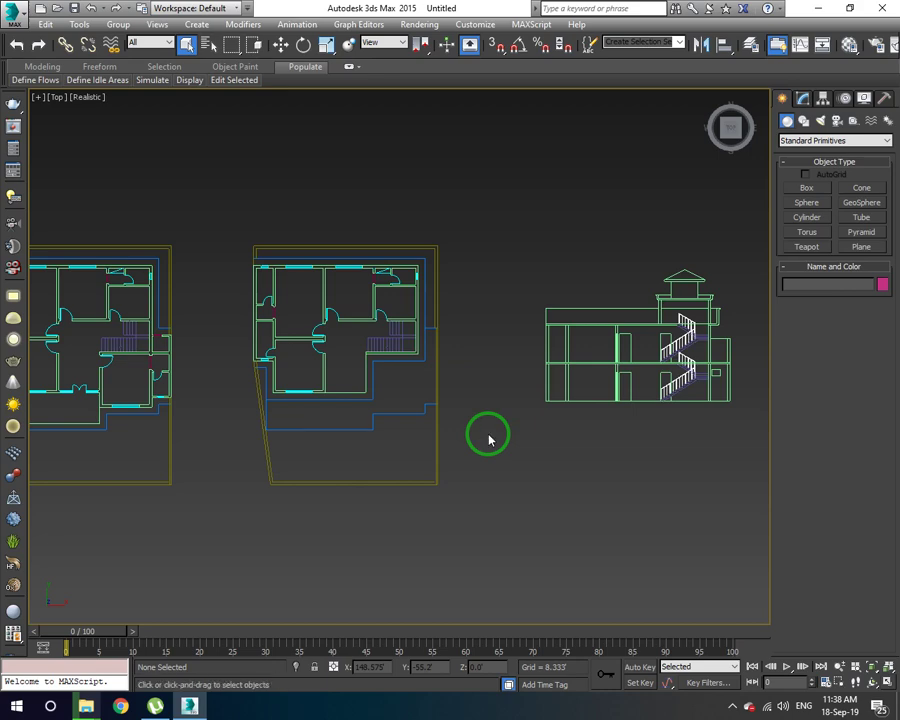
- Pan and zoom in close on the detailed floor plan with doors and stairs
{"action": "mouse_move", "coordinate": [426, 438]}
{"action": "middle_mouse_down"}
{"action": "mouse_move", "coordinate": [560, 452]}
{"action": "mouse_move", "coordinate": [482, 446]}
{"action": "mouse_move", "coordinate": [579, 424]}
{"action": "middle_mouse_up"}
{"action": "scroll", "coordinate": [546, 452], "scroll_direction": "down", "scroll_amount": 2}
{"action": "scroll", "coordinate": [271, 456], "scroll_direction": "down", "scroll_amount": 3}
{"action": "mouse_move", "coordinate": [243, 456]}
{"action": "middle_mouse_down"}
{"action": "mouse_move", "coordinate": [482, 450]}
{"action": "mouse_move", "coordinate": [381, 449]}
{"action": "middle_mouse_up"}
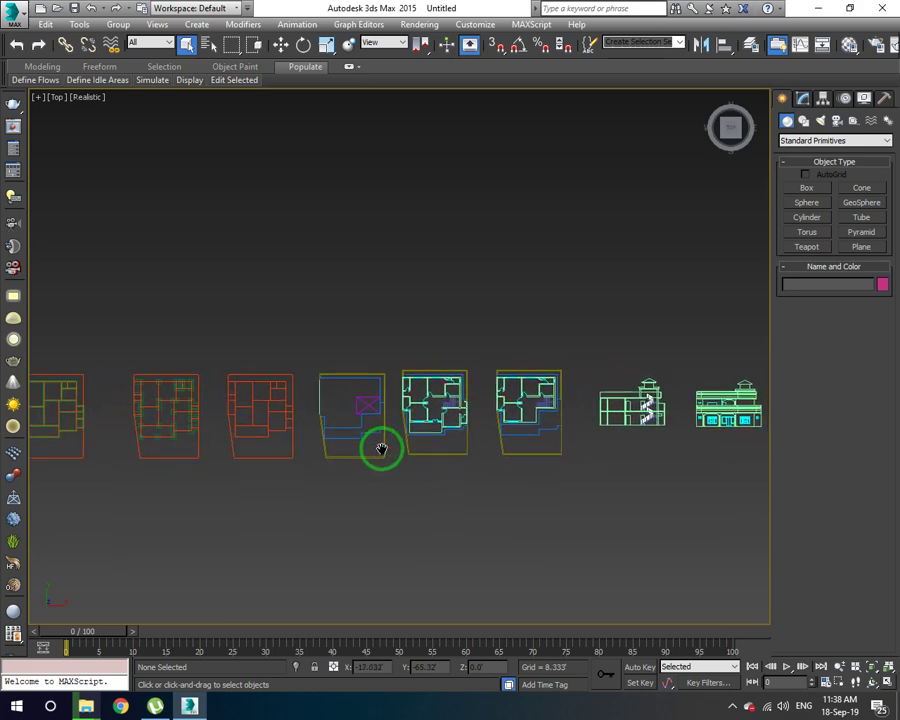
{"action": "scroll", "coordinate": [255, 422], "scroll_direction": "up", "scroll_amount": 5}
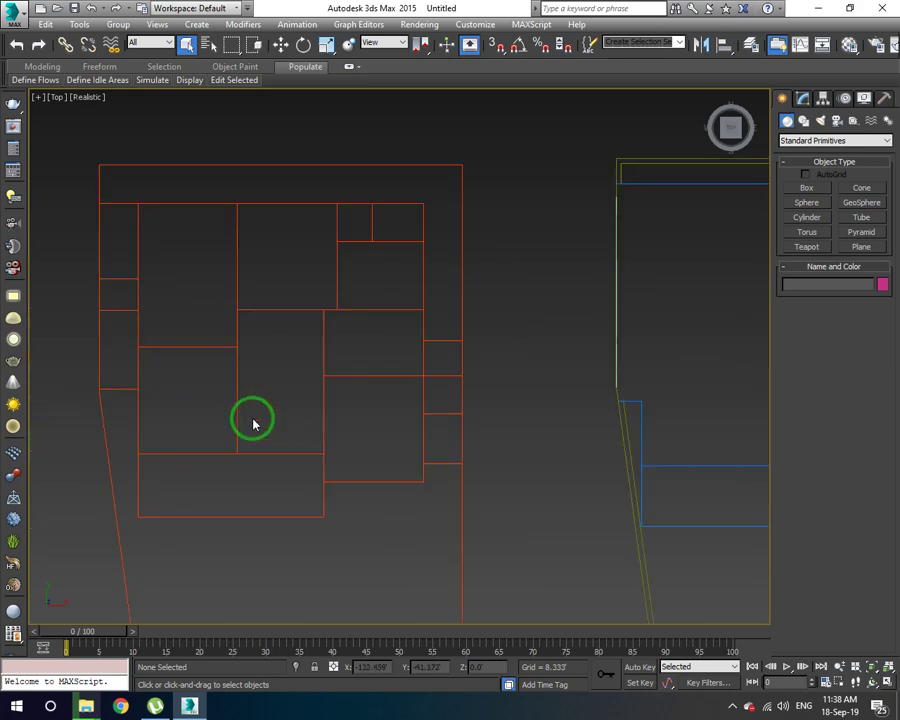
{"action": "scroll", "coordinate": [267, 340], "scroll_direction": "down", "scroll_amount": 5}
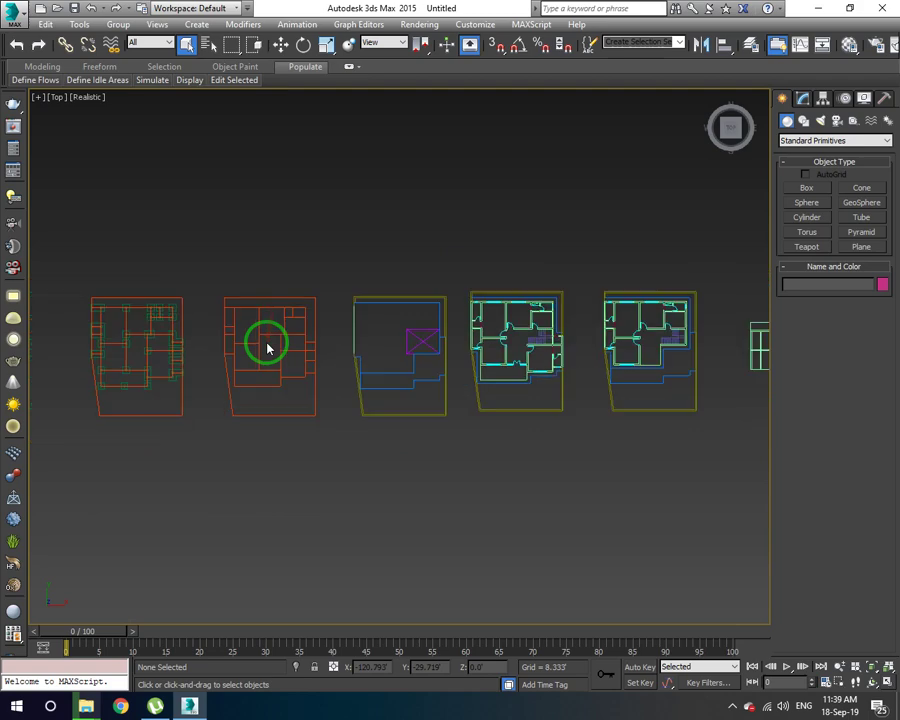
{"action": "scroll", "coordinate": [528, 342], "scroll_direction": "up", "scroll_amount": 4}
{"action": "scroll", "coordinate": [528, 342], "scroll_direction": "up", "scroll_amount": 2}
{"action": "scroll", "coordinate": [528, 342], "scroll_direction": "down", "scroll_amount": 6}
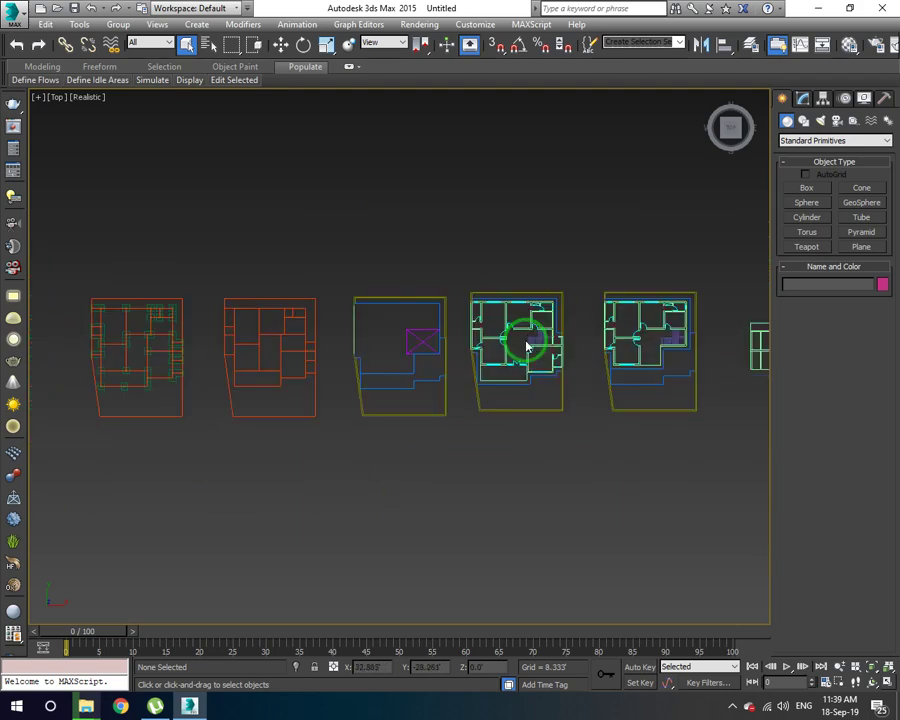
{"action": "scroll", "coordinate": [530, 344], "scroll_direction": "up", "scroll_amount": 2}
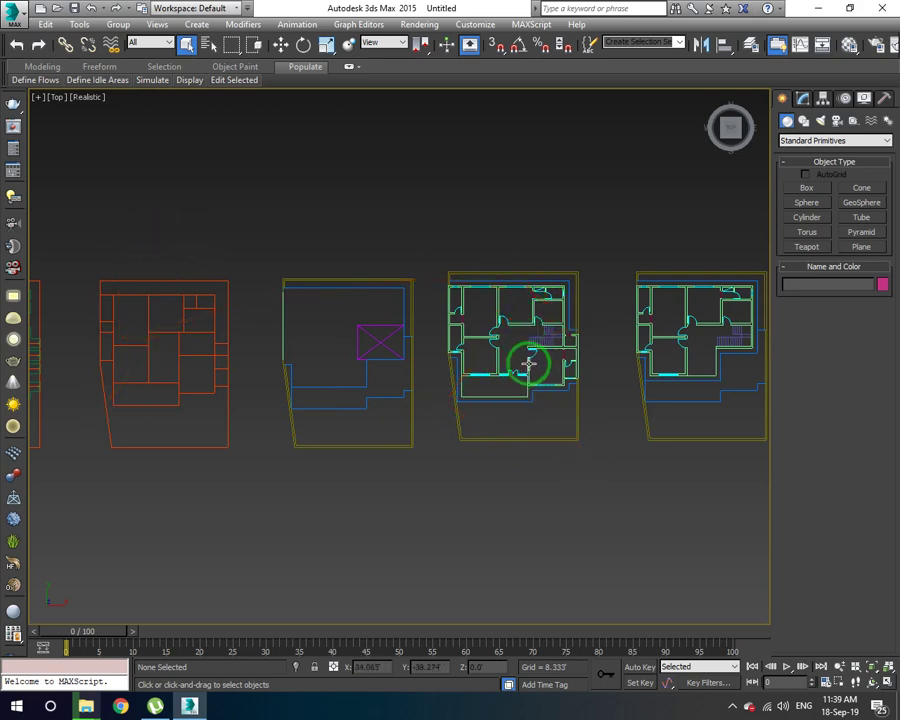
{"action": "scroll", "coordinate": [562, 327], "scroll_direction": "up", "scroll_amount": 4}
{"action": "scroll", "coordinate": [562, 327], "scroll_direction": "up", "scroll_amount": 2}
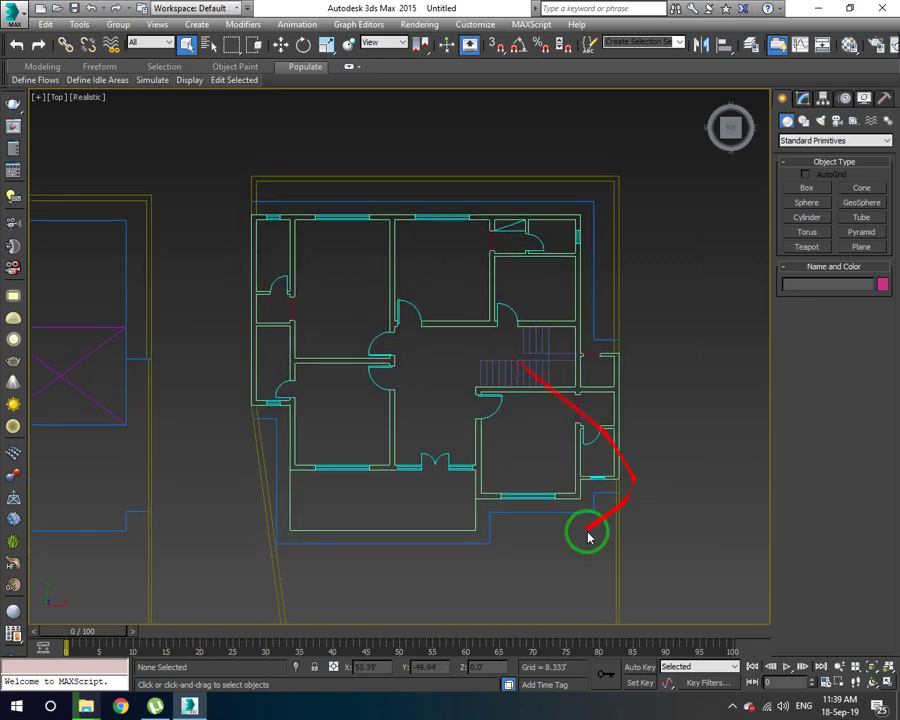
{"action": "middle_click_drag", "start_coordinate": [374, 333], "coordinate": [374, 305]}
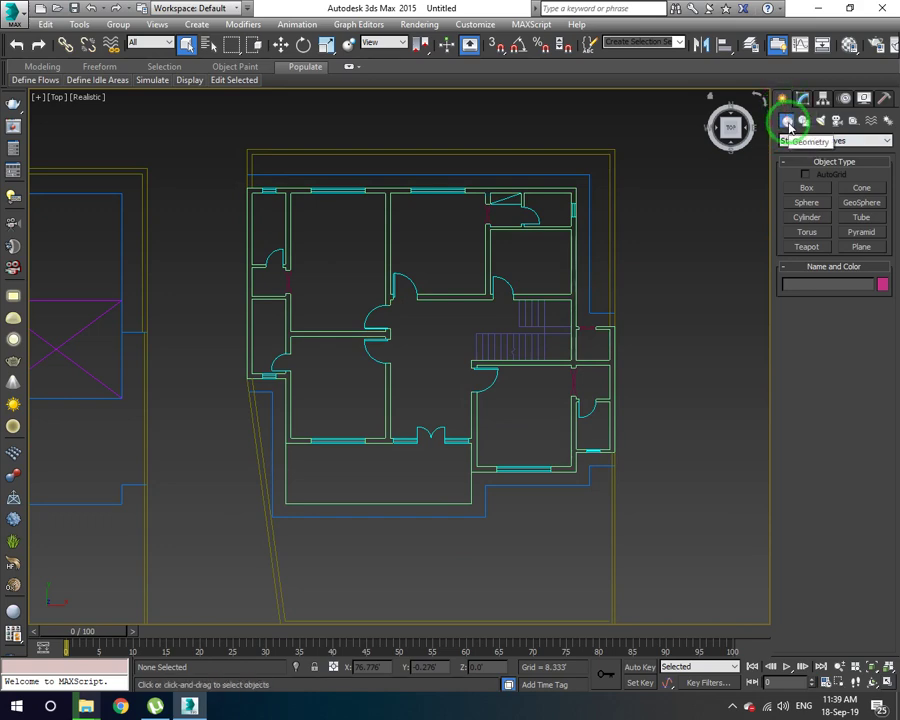
- Start the Wall tool from the Create panel's AEC Extended geometry category
{"action": "left_click", "coordinate": [791, 142]}
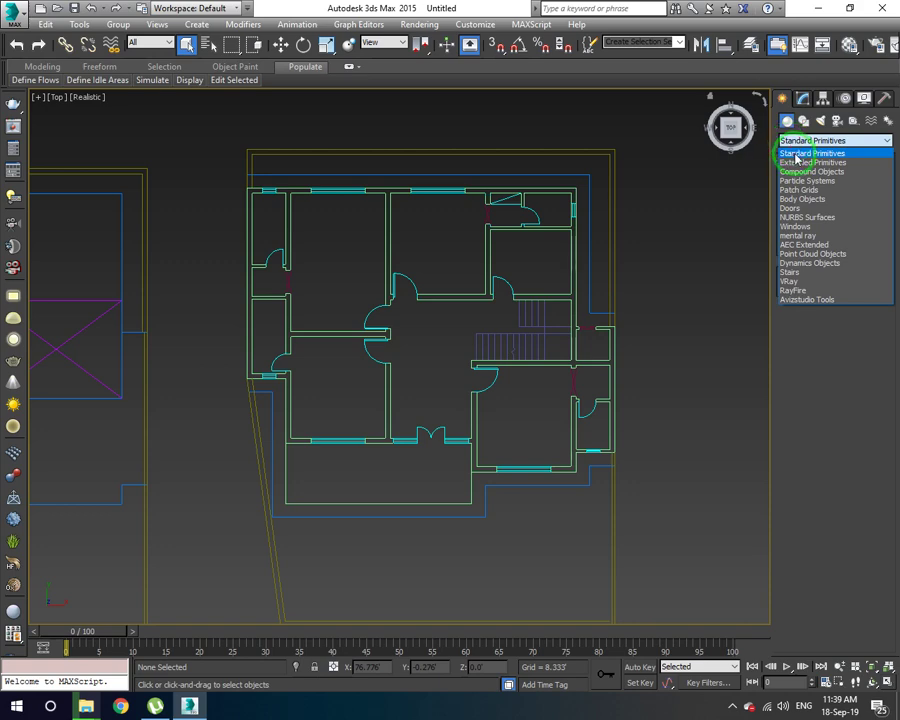
{"action": "left_click", "coordinate": [813, 244]}
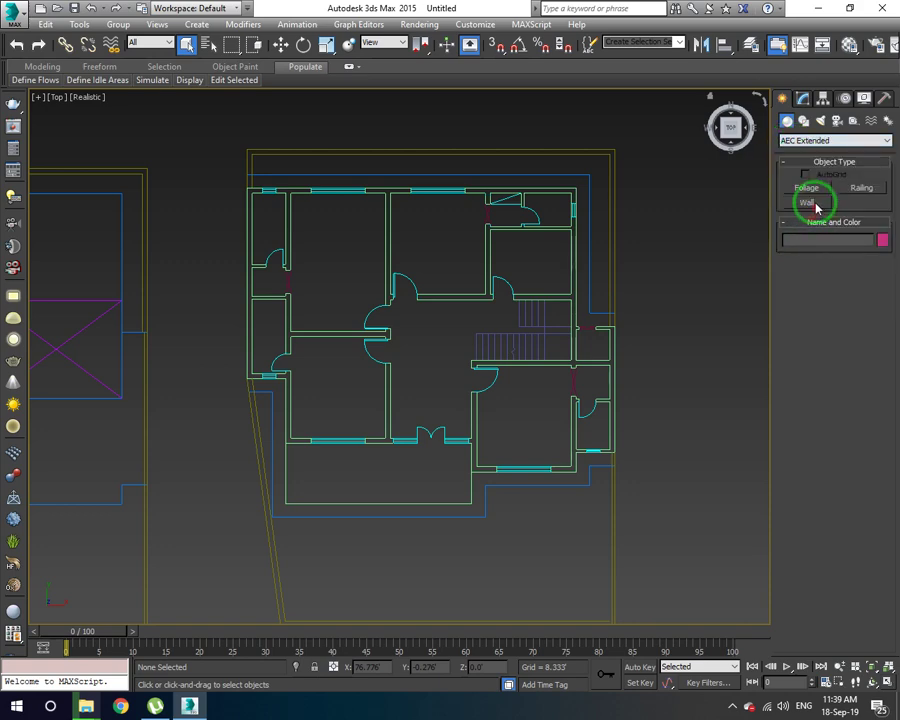
{"action": "left_click", "coordinate": [816, 204]}
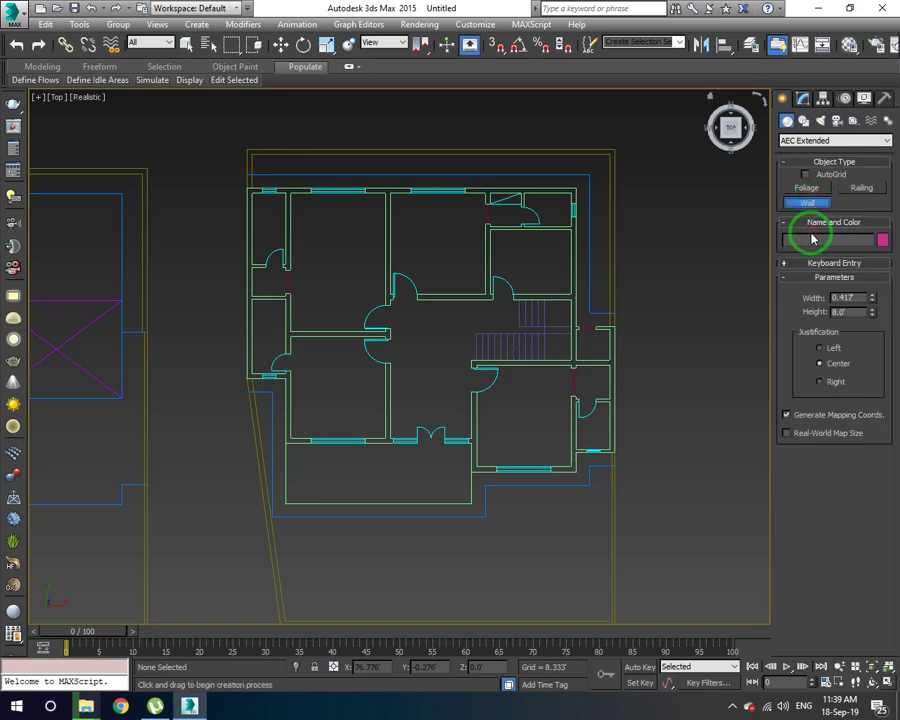
- Set wall Width to 0.75', Height to 11.0' and justification to Left
{"action": "type", "text": "9"}
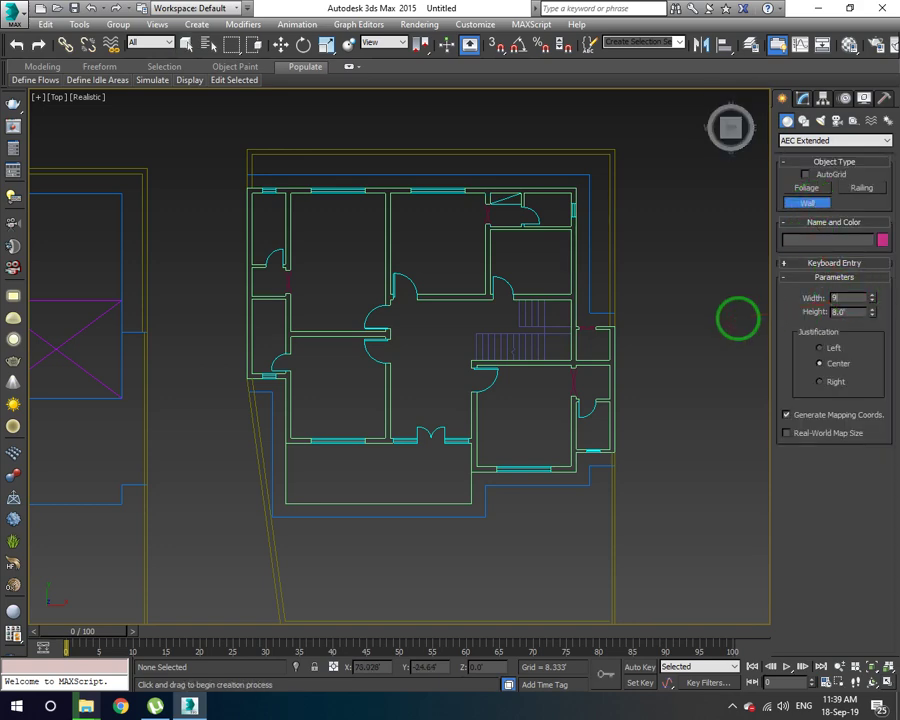
{"action": "double_click", "coordinate": [850, 311]}
{"action": "type", "text": "3"}
{"action": "key", "text": "Return"}
{"action": "type", "text": "11"}
{"action": "key", "text": "Return"}
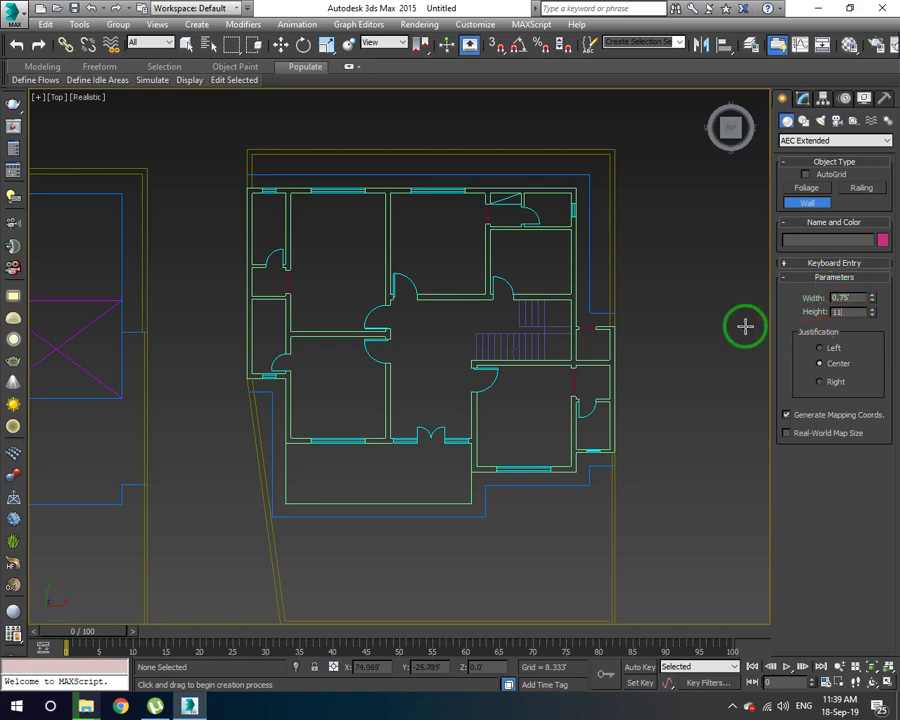
{"action": "left_click", "coordinate": [821, 381]}
{"action": "left_click", "coordinate": [834, 347]}
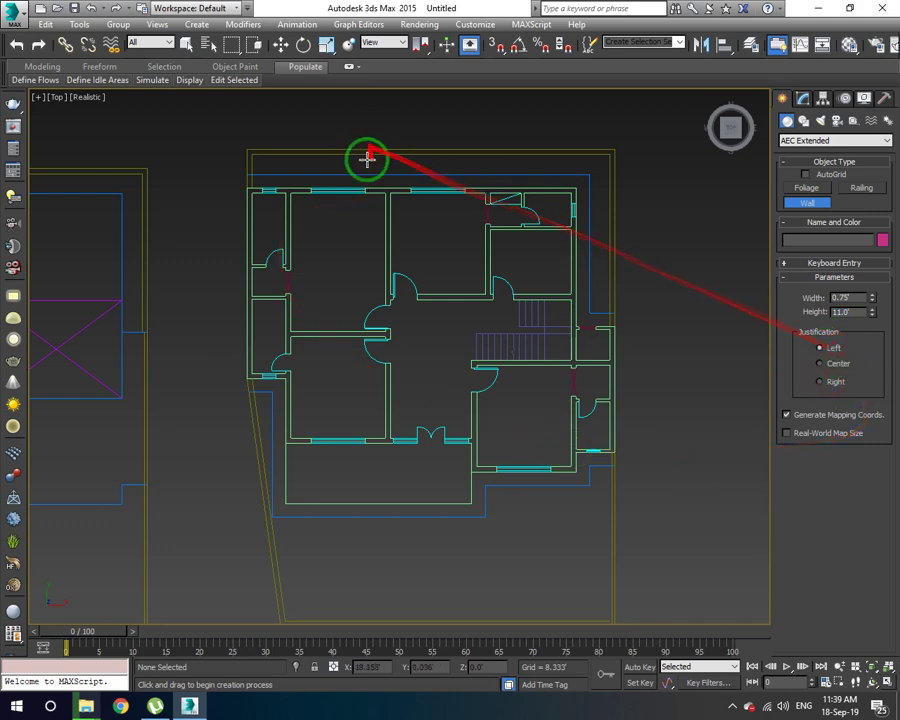
- Turn on the Snaps Toggle with Endpoint checked in Grid and Snap Settings, then resume Wall
{"action": "right_click", "coordinate": [521, 148]}
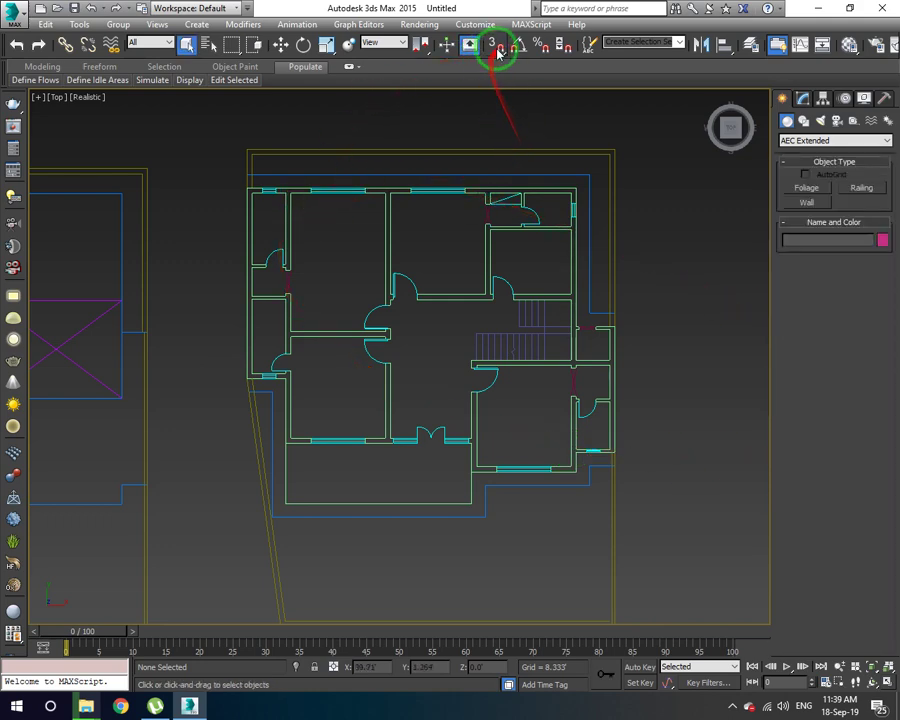
{"action": "left_click", "coordinate": [497, 47]}
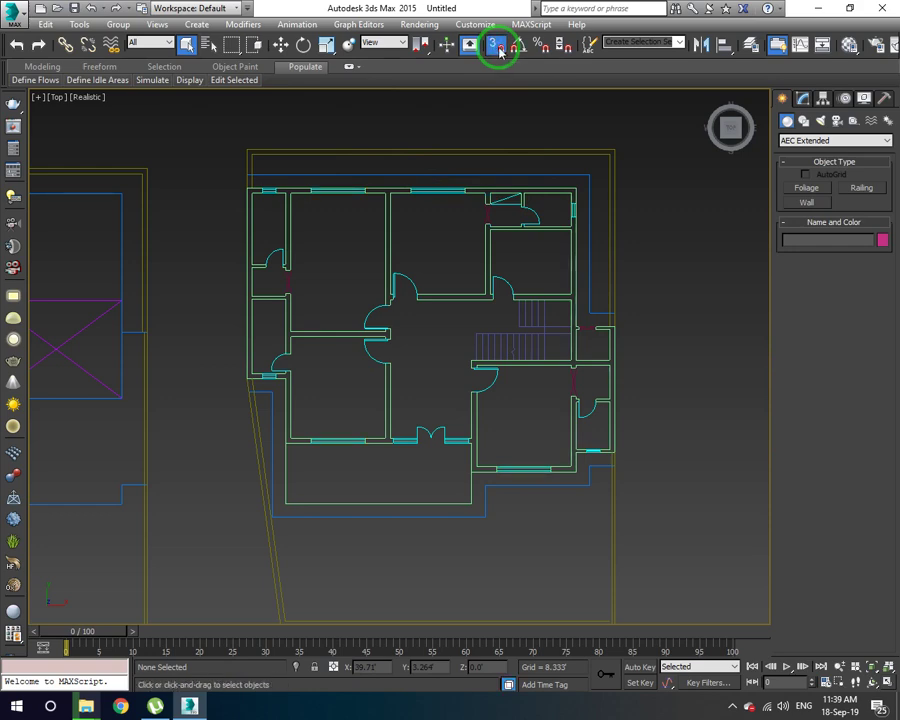
{"action": "right_click", "coordinate": [497, 47]}
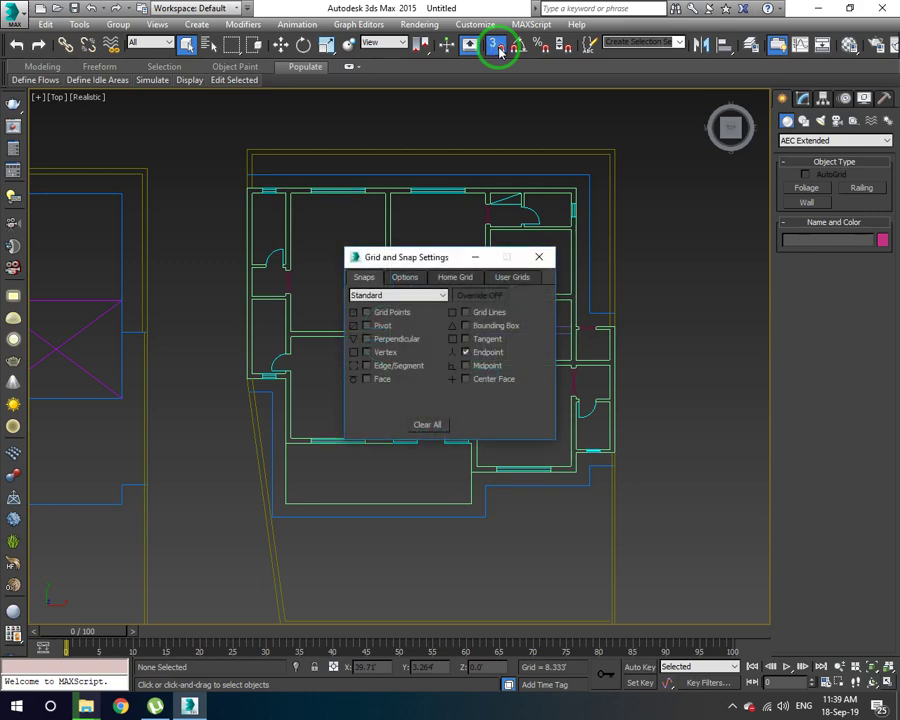
{"action": "left_click", "coordinate": [490, 355]}
{"action": "left_click", "coordinate": [490, 355]}
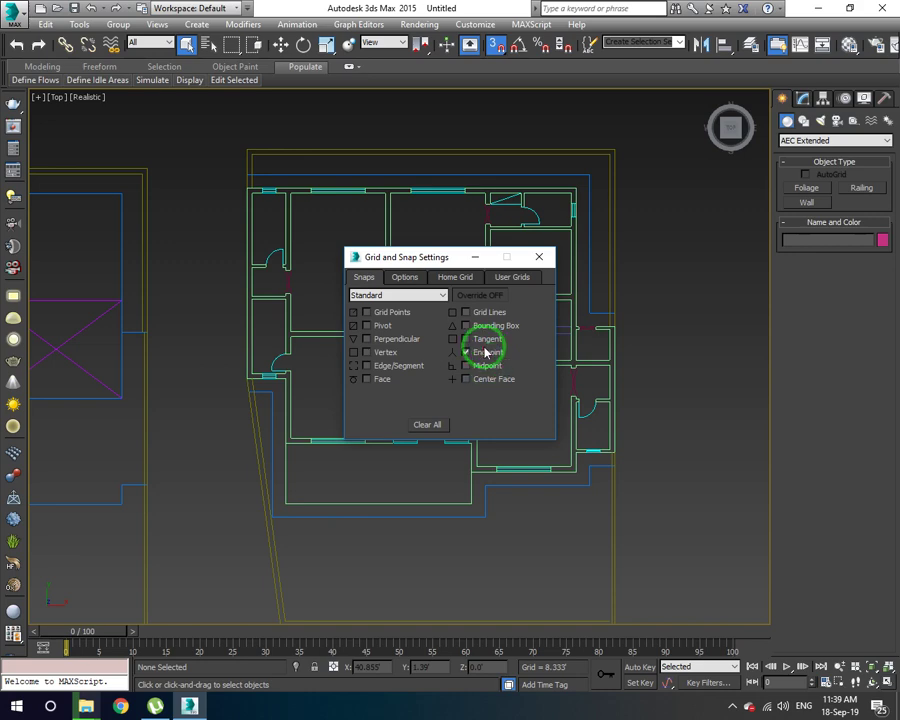
{"action": "left_click", "coordinate": [539, 257]}
{"action": "left_click", "coordinate": [807, 202]}
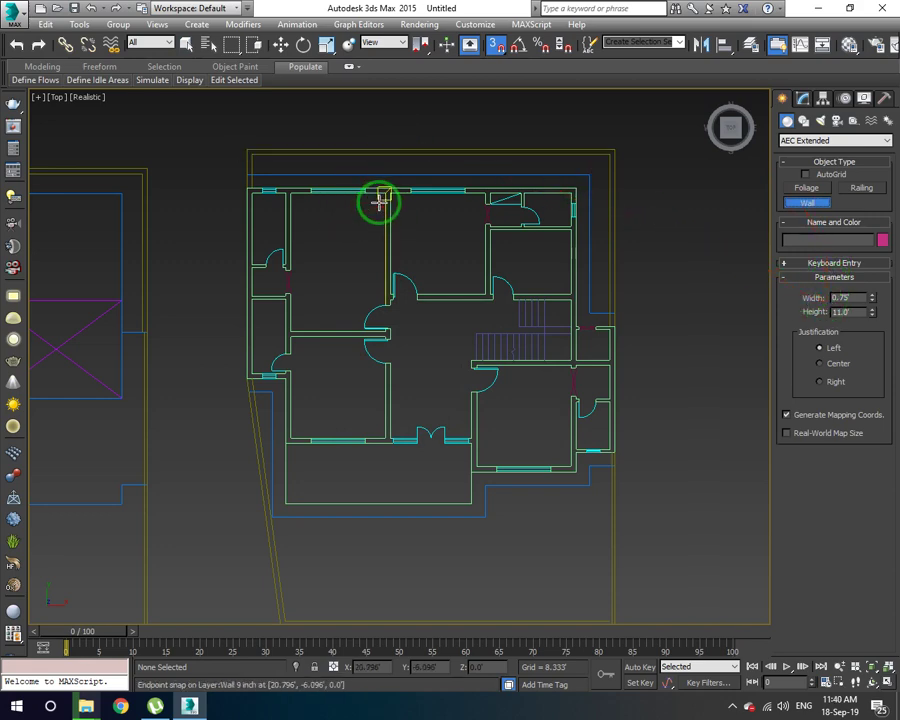
{"action": "scroll", "coordinate": [600, 440], "scroll_direction": "up", "scroll_amount": 1}
{"action": "scroll", "coordinate": [602, 441], "scroll_direction": "up", "scroll_amount": 3}
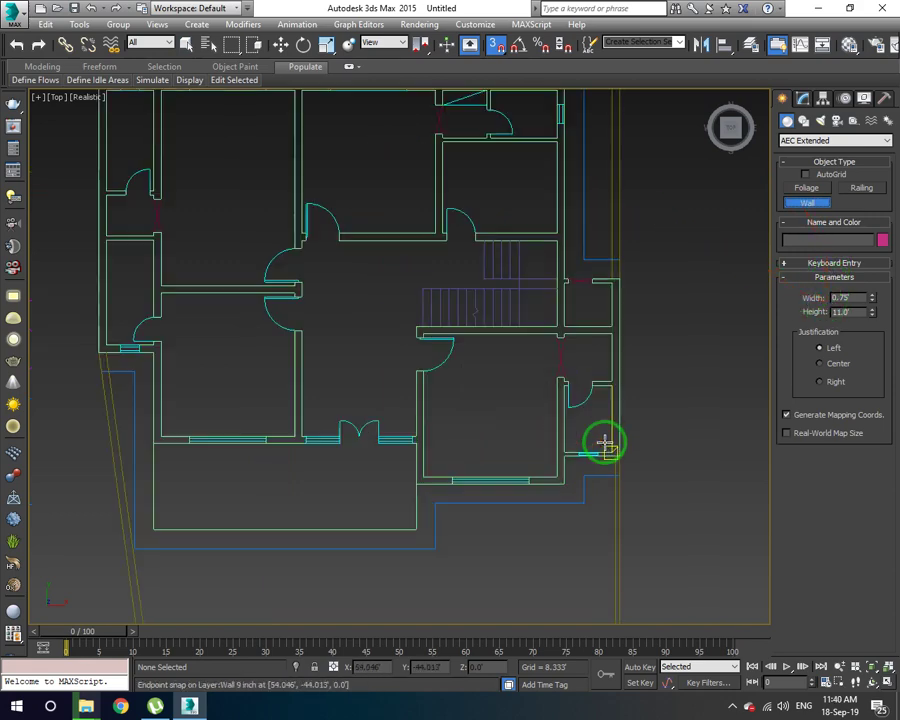
{"action": "scroll", "coordinate": [604, 443], "scroll_direction": "up", "scroll_amount": 3}
{"action": "scroll", "coordinate": [604, 443], "scroll_direction": "down", "scroll_amount": 2}
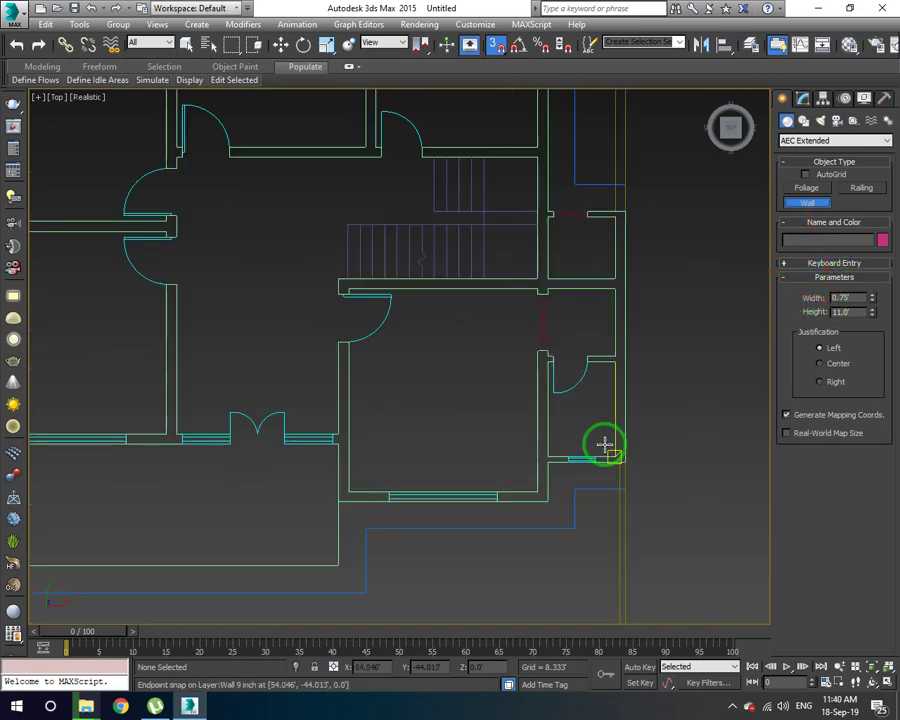
{"action": "left_click", "coordinate": [611, 215]}
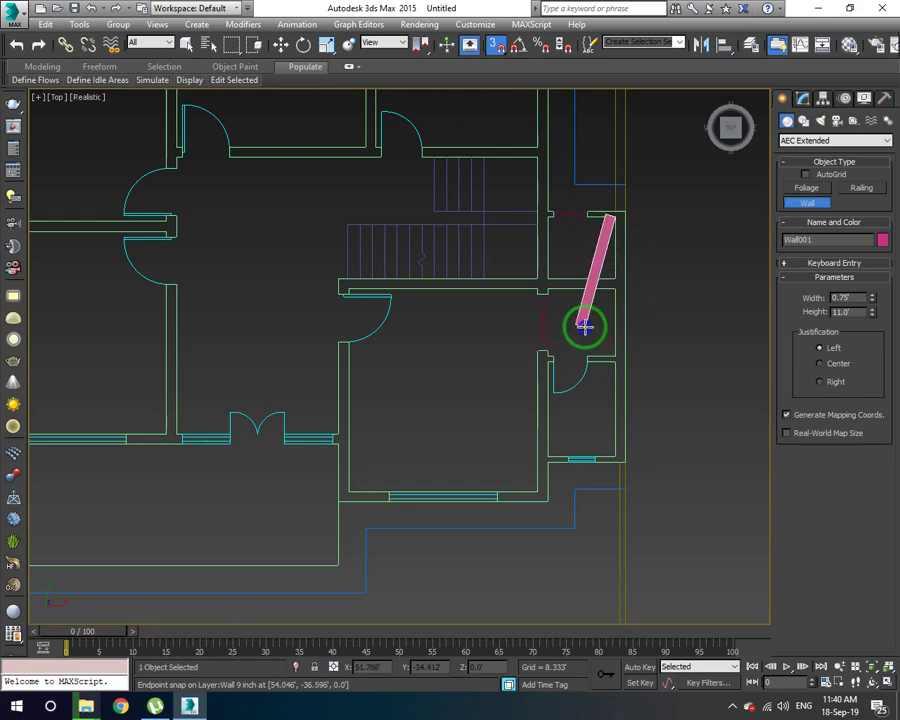
{"action": "right_click", "coordinate": [584, 326]}
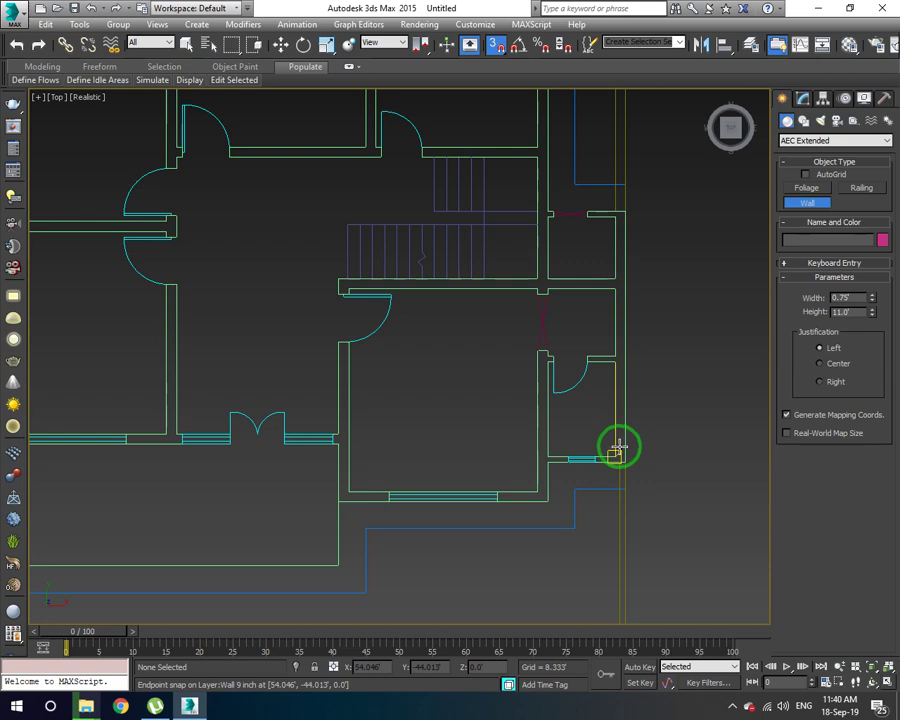
{"action": "left_click", "coordinate": [616, 449]}
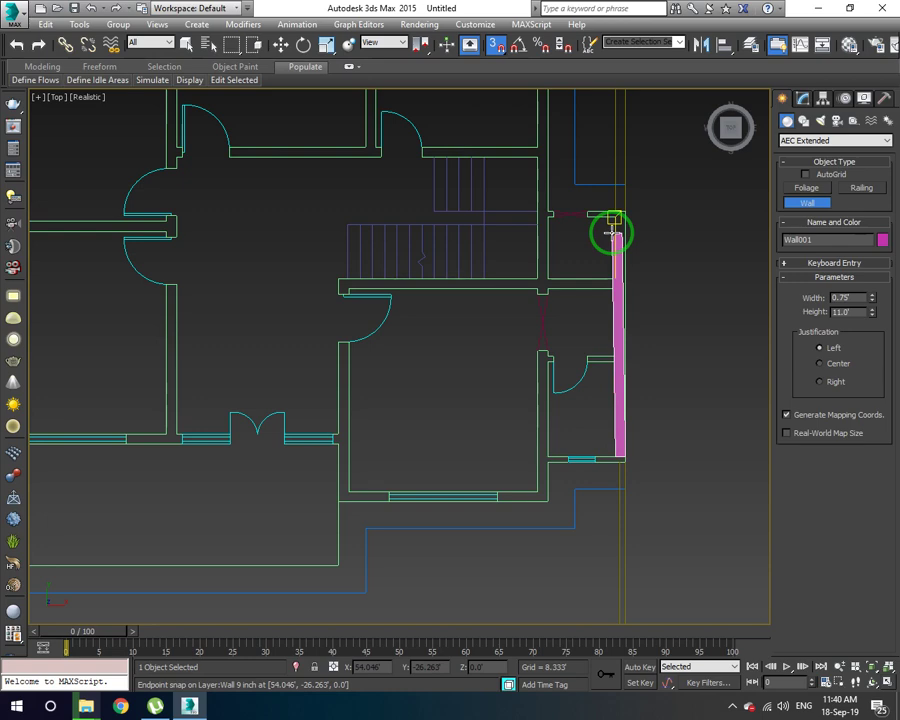
{"action": "right_click", "coordinate": [616, 470]}
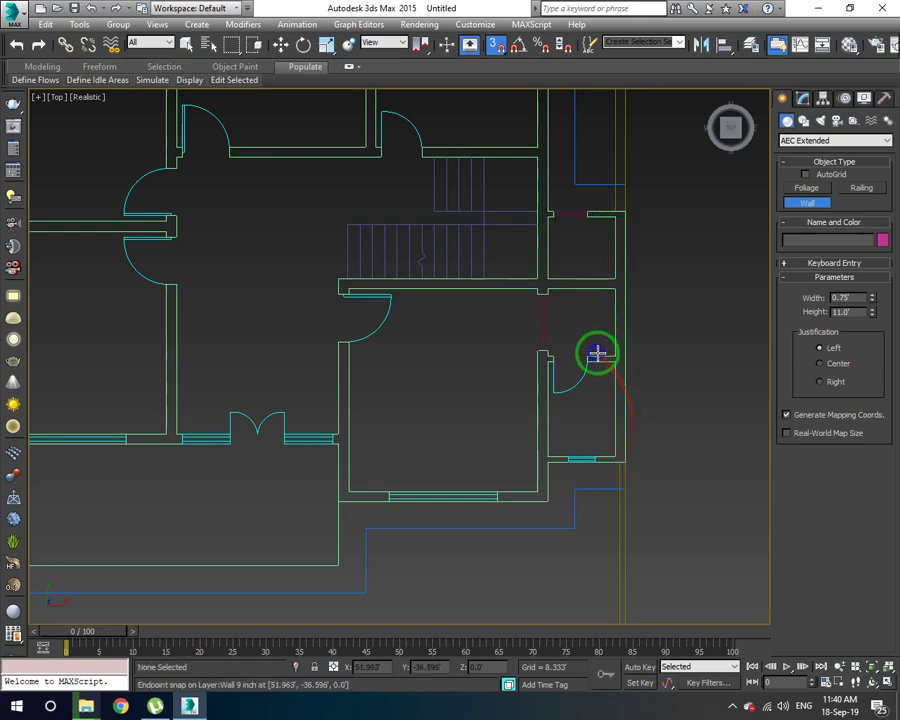
{"action": "scroll", "coordinate": [600, 360], "scroll_direction": "down", "scroll_amount": 3}
{"action": "left_click", "coordinate": [573, 165]}
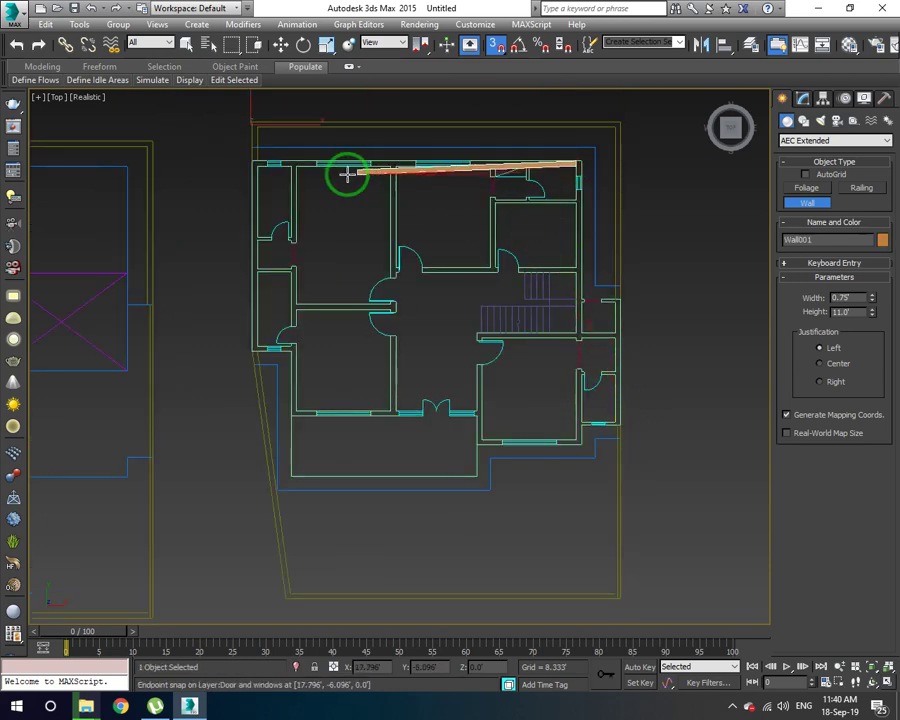
{"action": "right_click", "coordinate": [626, 464]}
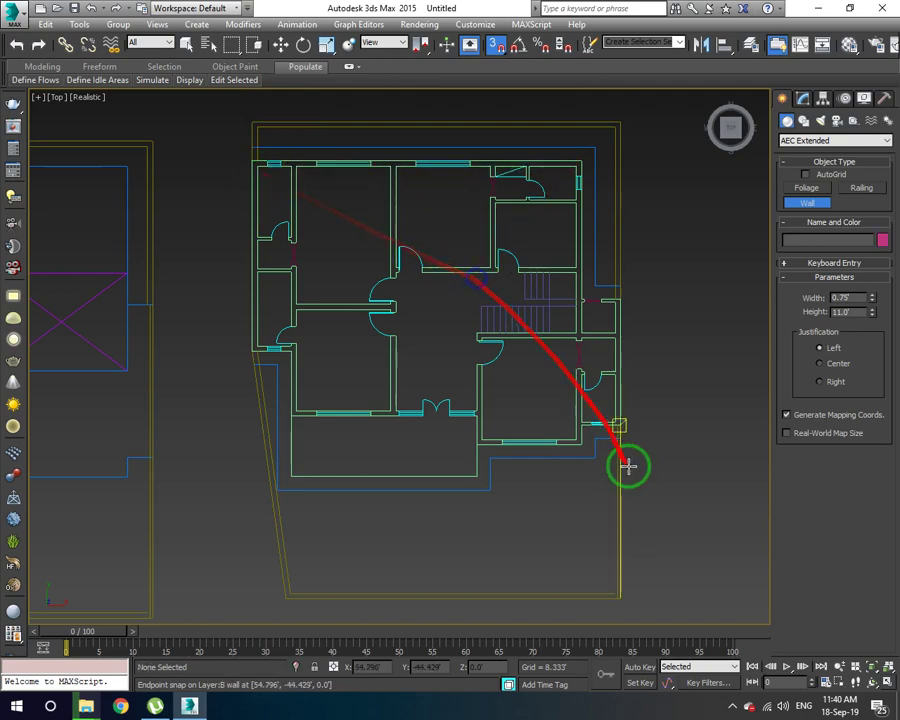
{"action": "scroll", "coordinate": [626, 464], "scroll_direction": "down", "scroll_amount": 6}
{"action": "scroll", "coordinate": [340, 464], "scroll_direction": "up", "scroll_amount": 3}
{"action": "scroll", "coordinate": [553, 486], "scroll_direction": "up", "scroll_amount": 3}
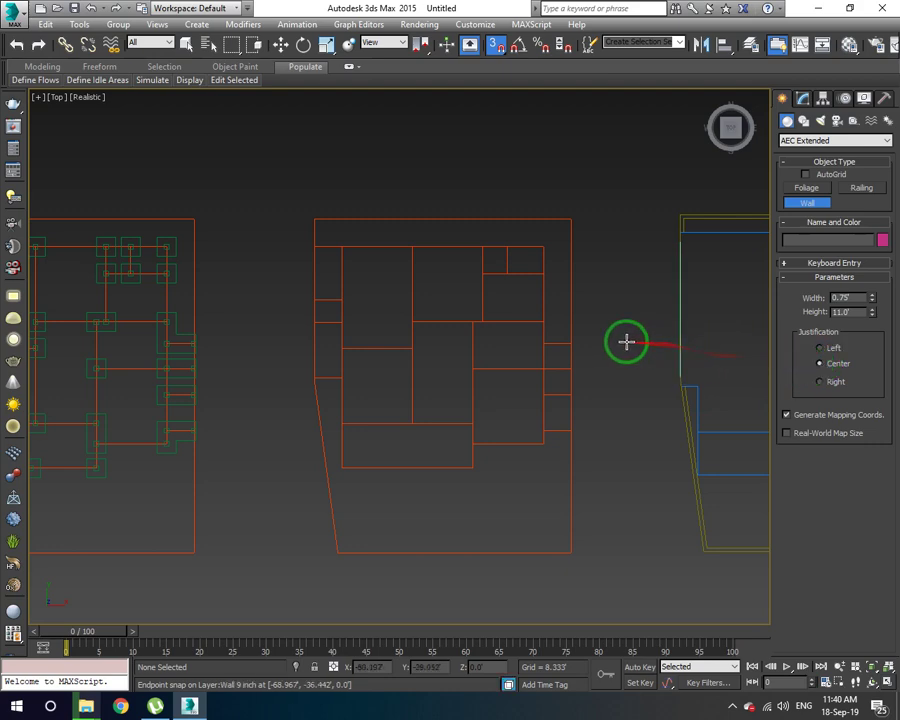
{"action": "middle_click_drag", "start_coordinate": [497, 347], "coordinate": [473, 328]}
{"action": "scroll", "coordinate": [473, 328], "scroll_direction": "down", "scroll_amount": 3}
{"action": "scroll", "coordinate": [560, 335], "scroll_direction": "down", "scroll_amount": 2}
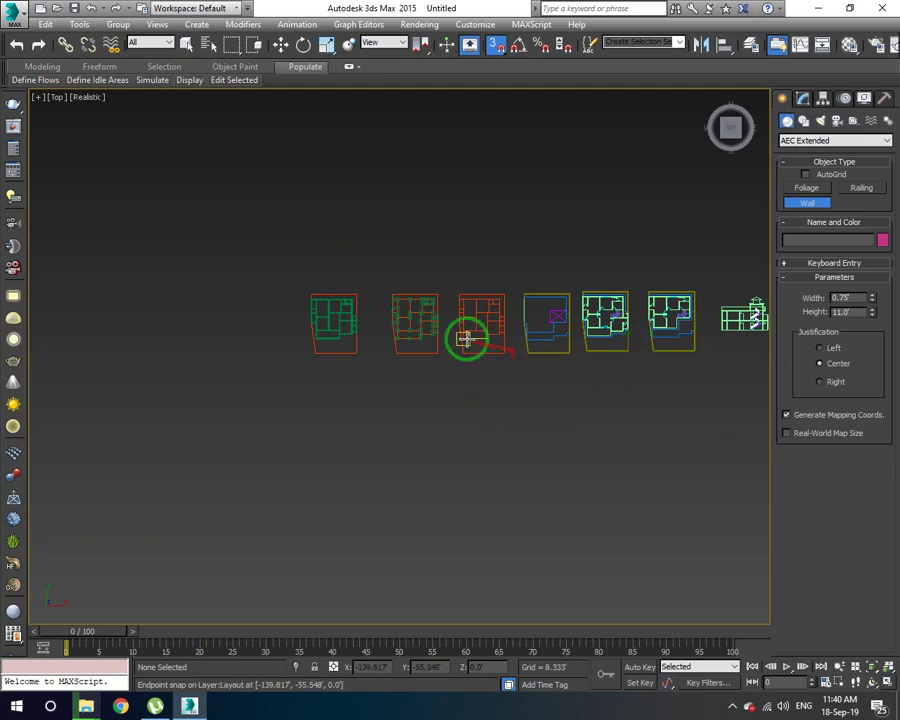
{"action": "scroll", "coordinate": [603, 315], "scroll_direction": "up", "scroll_amount": 5}
{"action": "scroll", "coordinate": [530, 355], "scroll_direction": "down", "scroll_amount": 3}
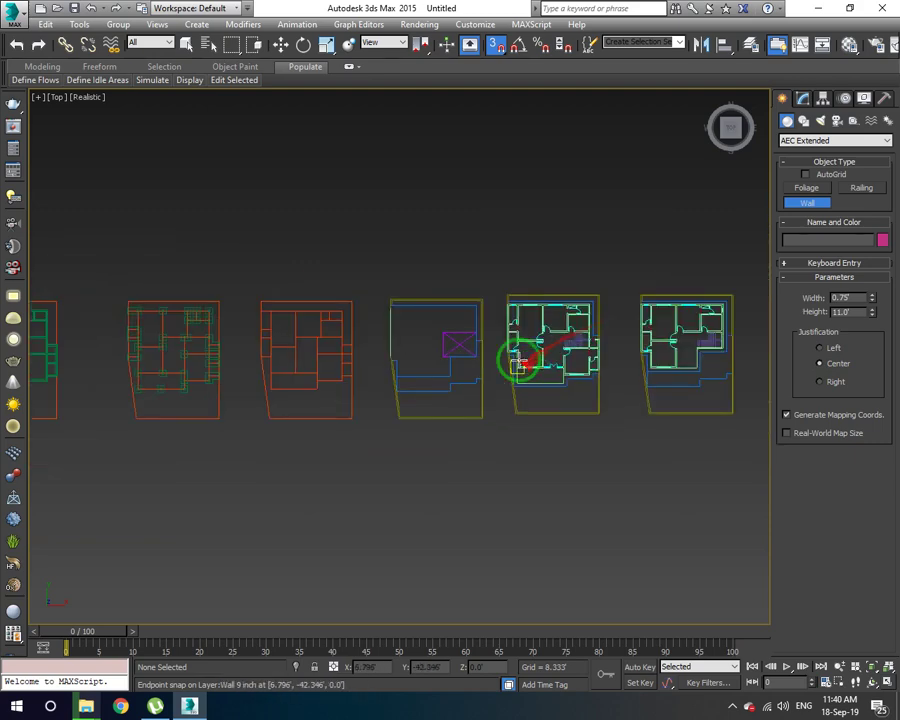
{"action": "scroll", "coordinate": [240, 380], "scroll_direction": "up", "scroll_amount": 3}
{"action": "scroll", "coordinate": [240, 362], "scroll_direction": "up", "scroll_amount": 2}
{"action": "scroll", "coordinate": [262, 385], "scroll_direction": "up", "scroll_amount": 2}
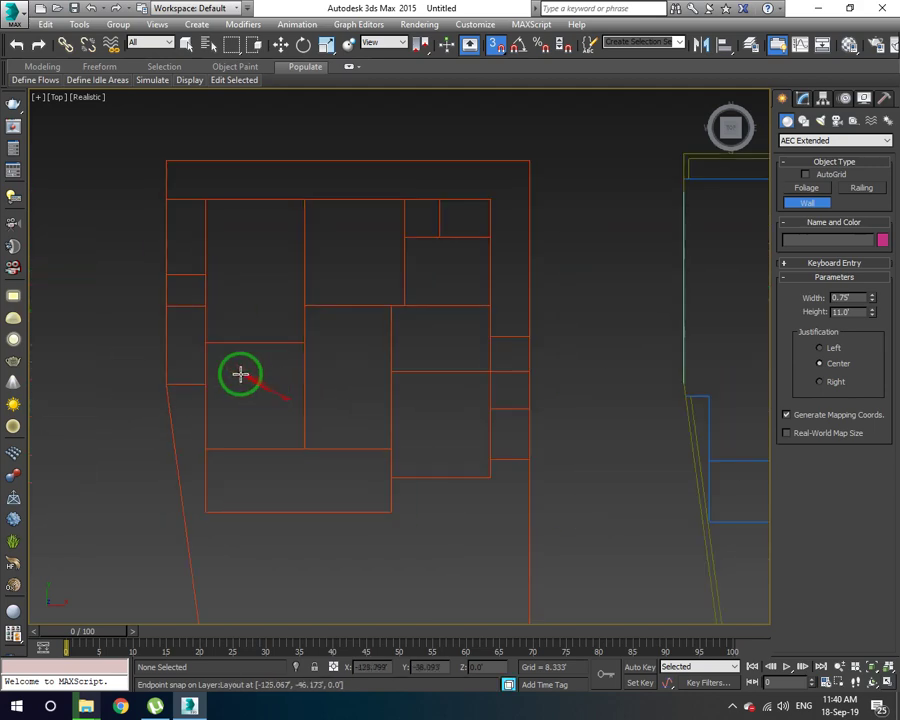
{"action": "scroll", "coordinate": [185, 211], "scroll_direction": "down", "scroll_amount": 3}
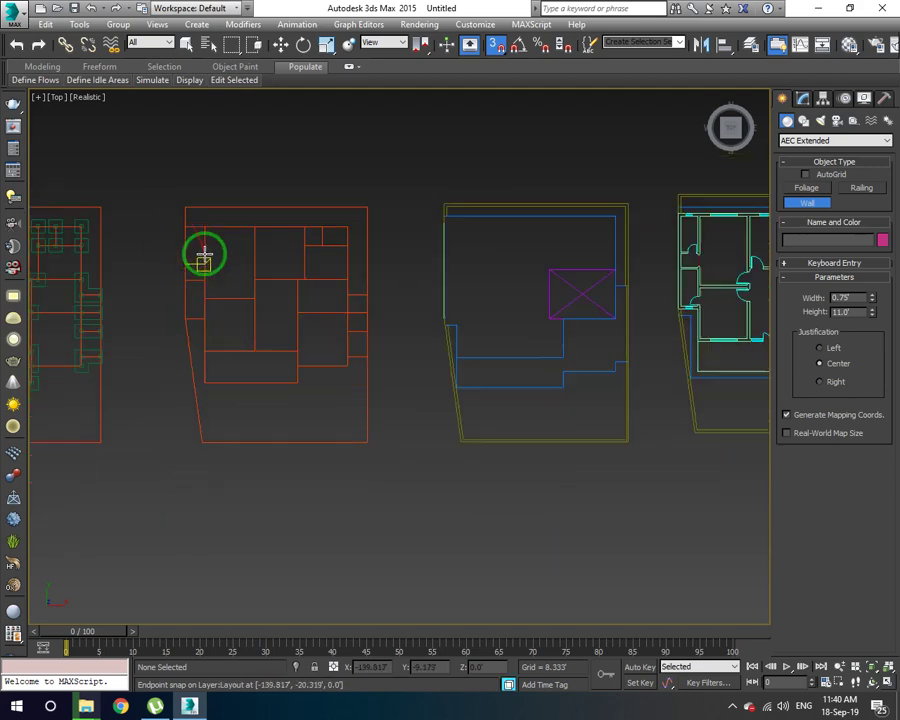
{"action": "middle_click_drag", "start_coordinate": [387, 294], "coordinate": [203, 275]}
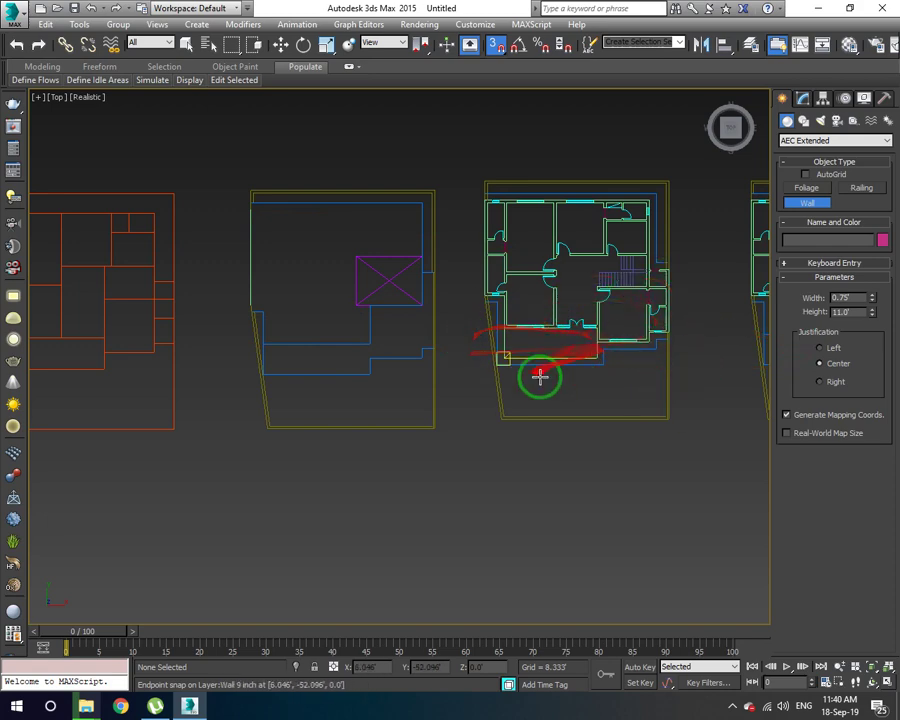
{"action": "middle_click_drag", "start_coordinate": [404, 410], "coordinate": [642, 384]}
{"action": "scroll", "coordinate": [458, 262], "scroll_direction": "up", "scroll_amount": 4}
- Start the wall along the plan's top edge and down its left side, undoing misplaced segments
{"action": "left_click", "coordinate": [441, 147]}
{"action": "left_click", "coordinate": [118, 146]}
{"action": "left_click", "coordinate": [118, 332]}
{"action": "left_click", "coordinate": [154, 331]}
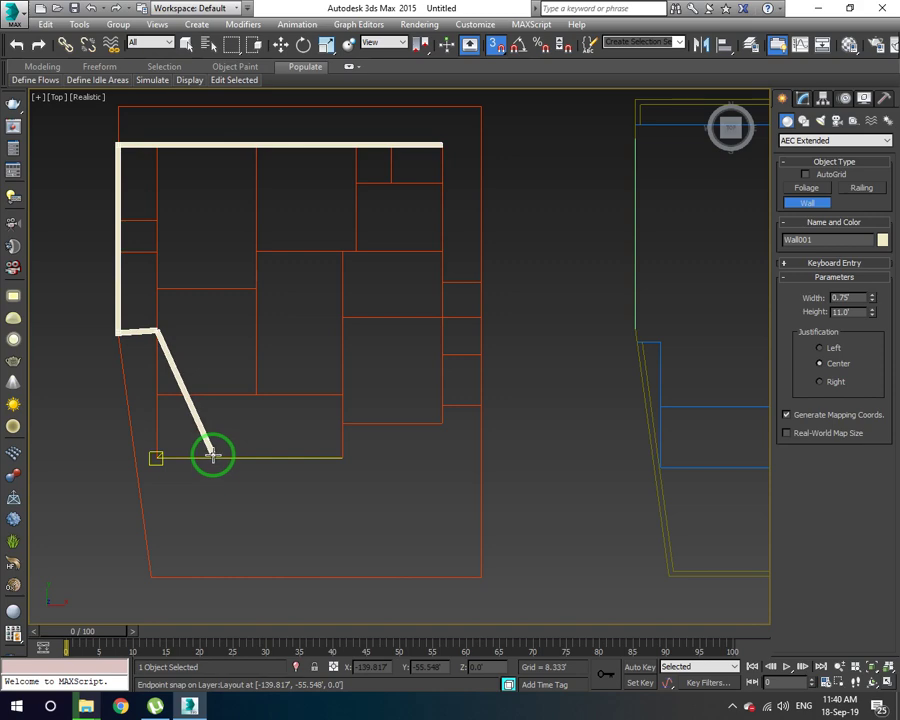
{"action": "key", "text": "BackSpace"}
{"action": "key", "text": "BackSpace"}
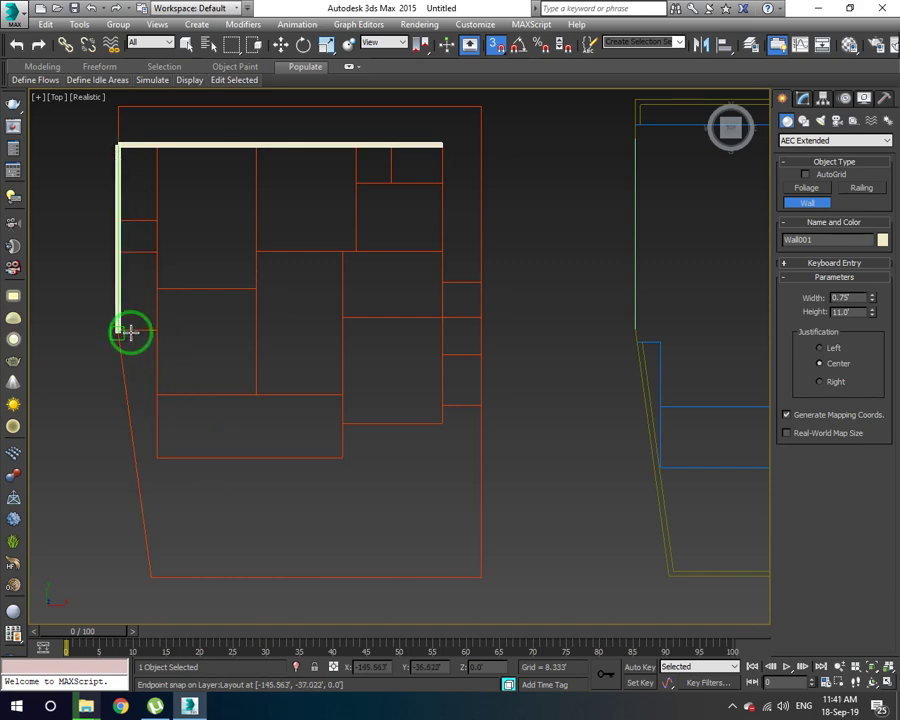
{"action": "left_click", "coordinate": [130, 330]}
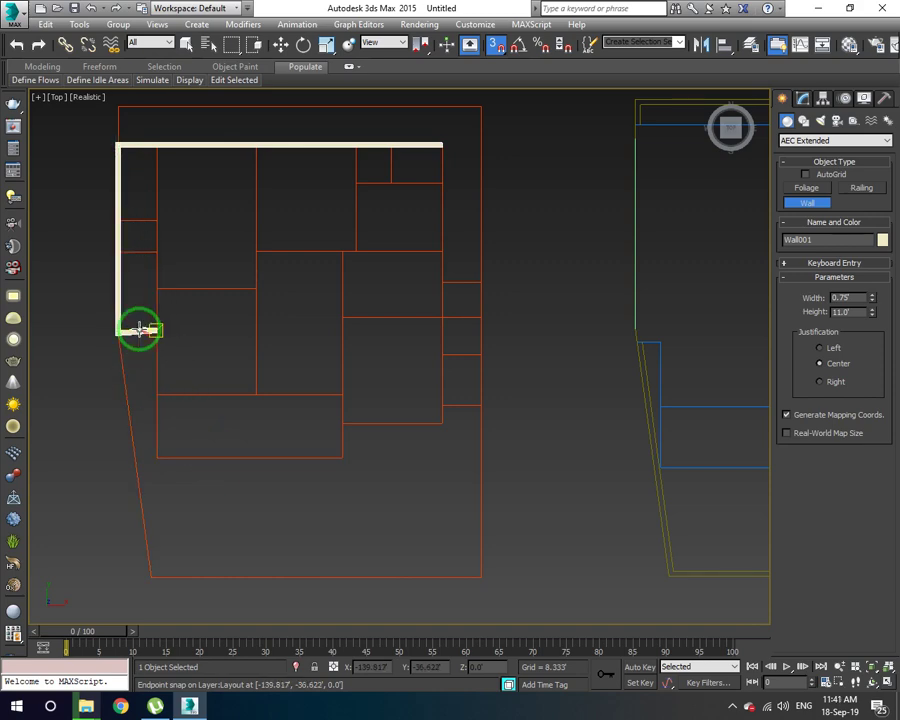
{"action": "scroll", "coordinate": [140, 330], "scroll_direction": "up", "scroll_amount": 5}
{"action": "left_click", "coordinate": [215, 333]}
{"action": "key", "text": "BackSpace"}
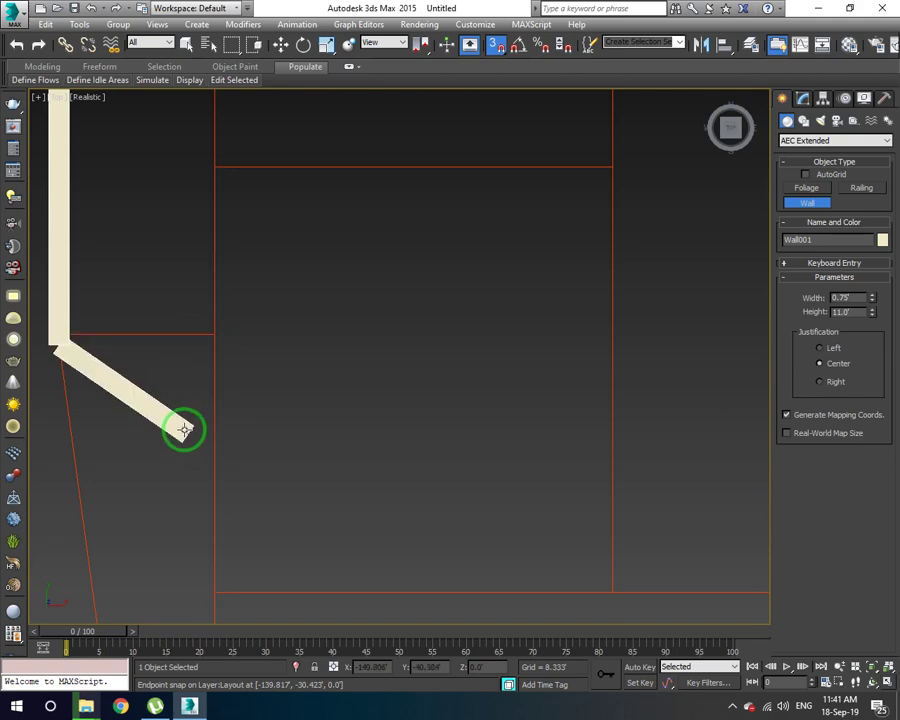
{"action": "key", "text": "BackSpace"}
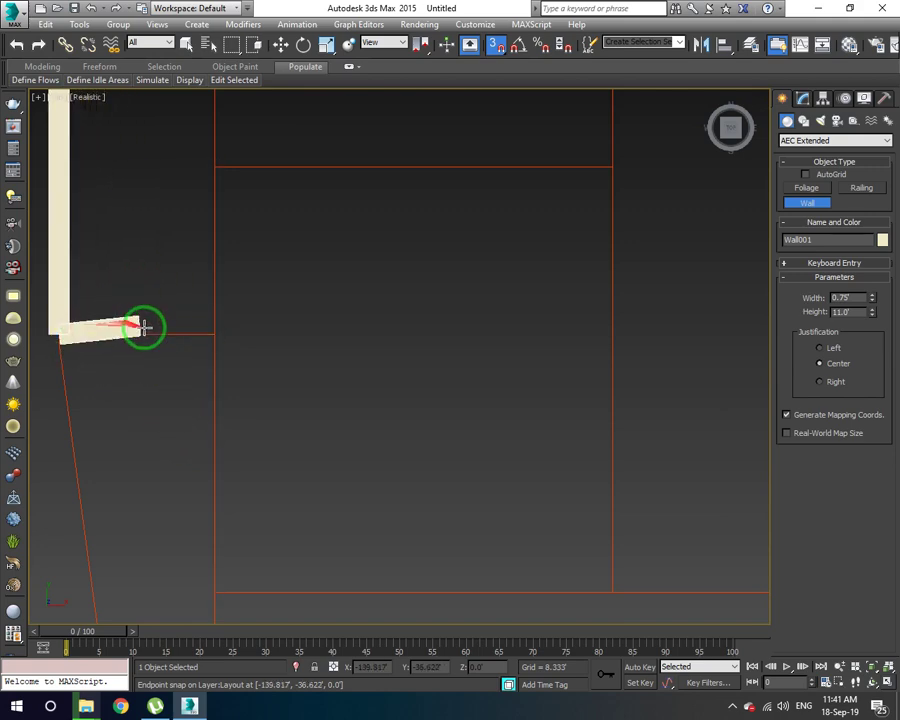
- Continue the wall around the stepped corner, along the lower edge and up the inner right side
{"action": "scroll", "coordinate": [176, 327], "scroll_direction": "down", "scroll_amount": 2}
{"action": "scroll", "coordinate": [185, 330], "scroll_direction": "down", "scroll_amount": 1}
{"action": "left_click", "coordinate": [185, 330]}
{"action": "scroll", "coordinate": [185, 330], "scroll_direction": "down", "scroll_amount": 2}
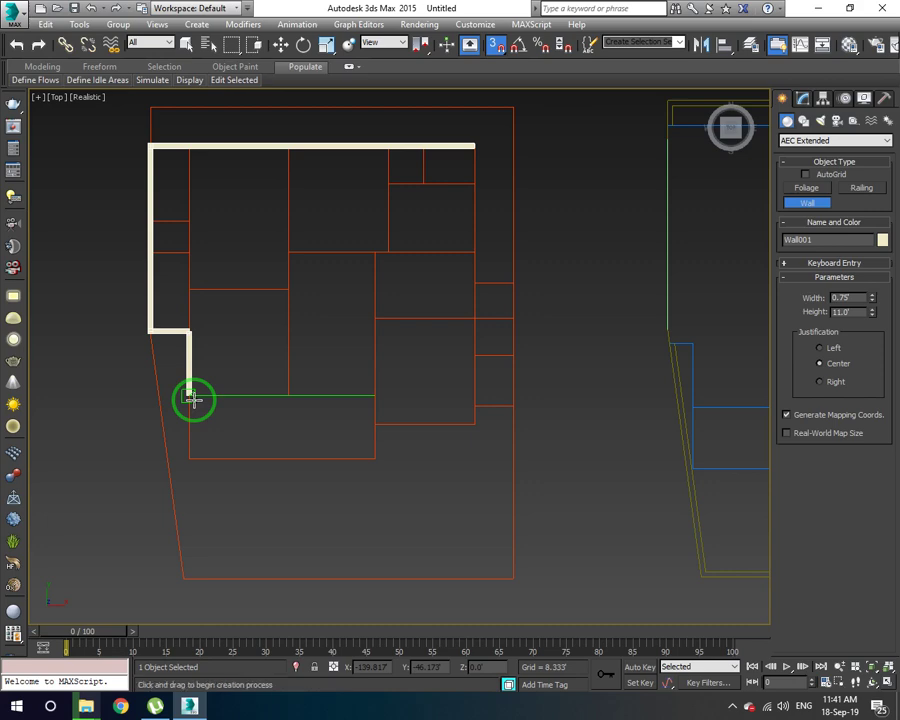
{"action": "left_click", "coordinate": [192, 398]}
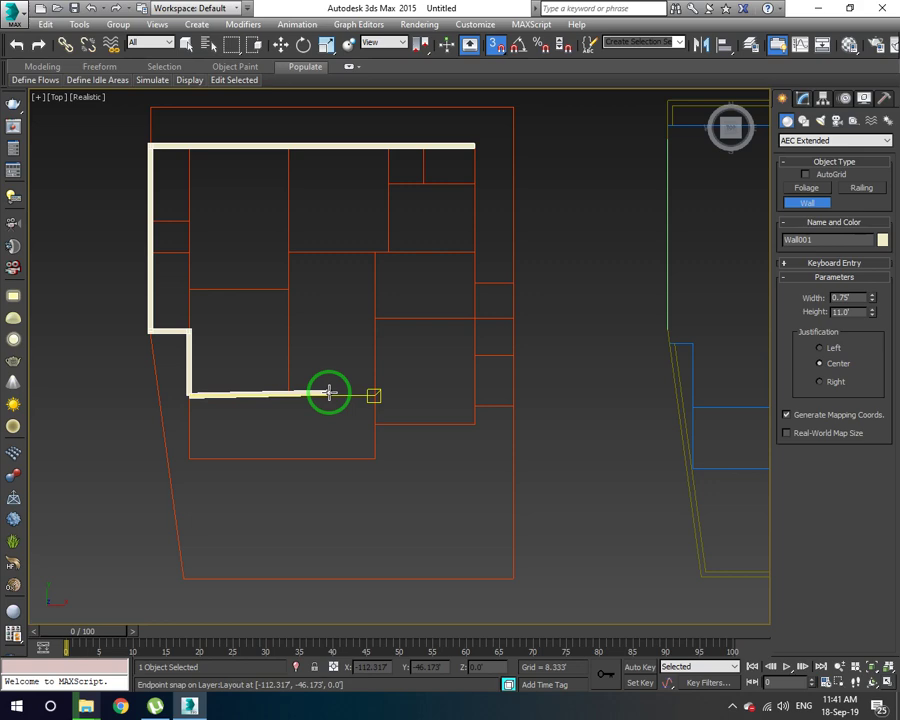
{"action": "left_click", "coordinate": [375, 395]}
{"action": "left_click", "coordinate": [376, 320]}
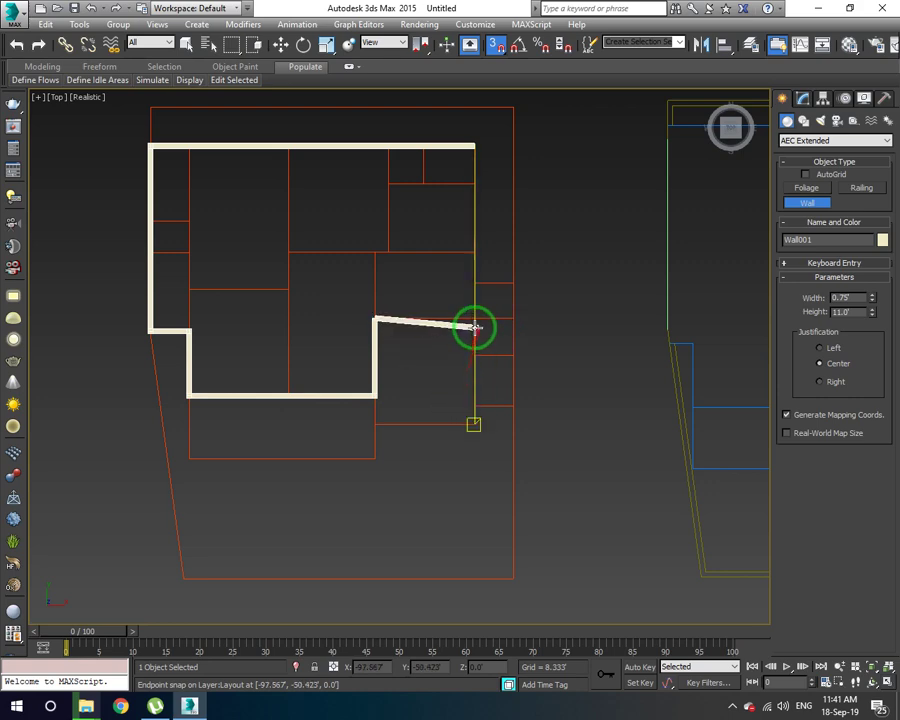
{"action": "right_click", "coordinate": [416, 342]}
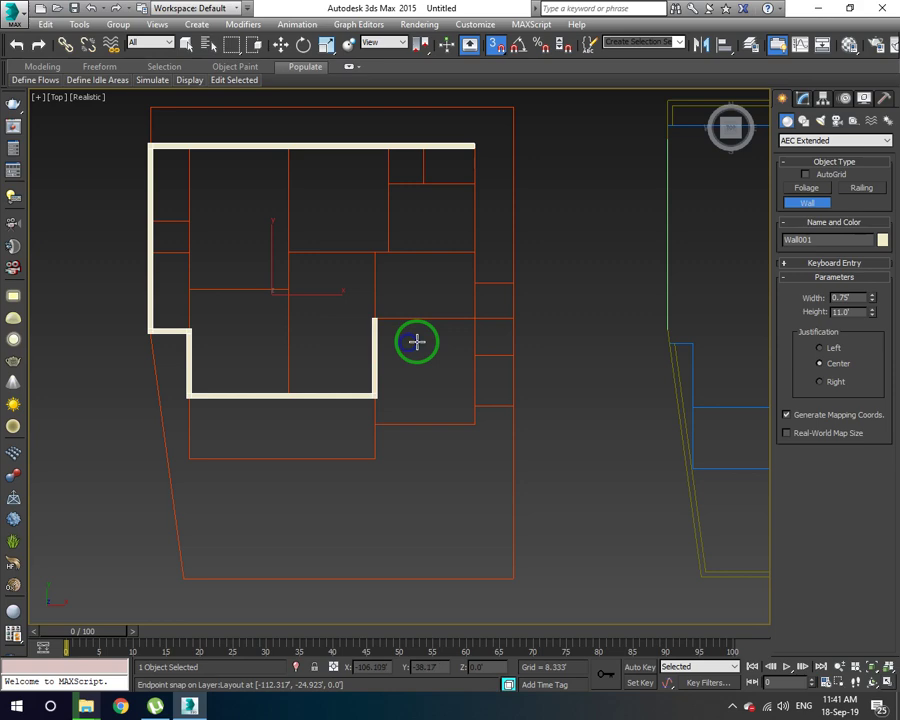
- Draw Wall002 from the top inner-left corner straight down to the bottom line, then deselect
{"action": "left_click", "coordinate": [190, 200]}
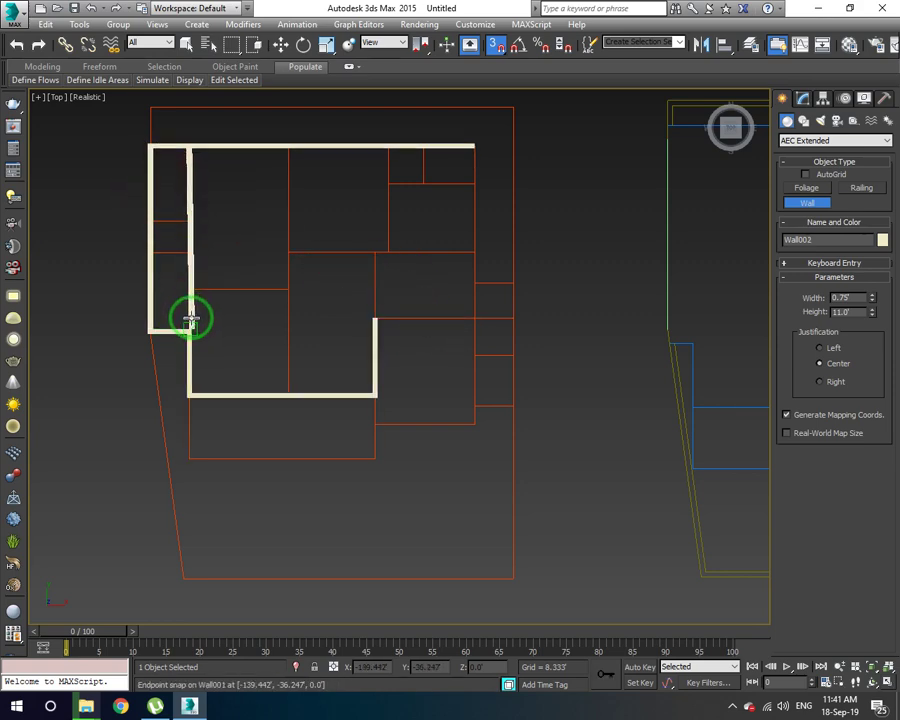
{"action": "scroll", "coordinate": [190, 318], "scroll_direction": "up", "scroll_amount": 5}
{"action": "scroll", "coordinate": [189, 315], "scroll_direction": "up", "scroll_amount": 5}
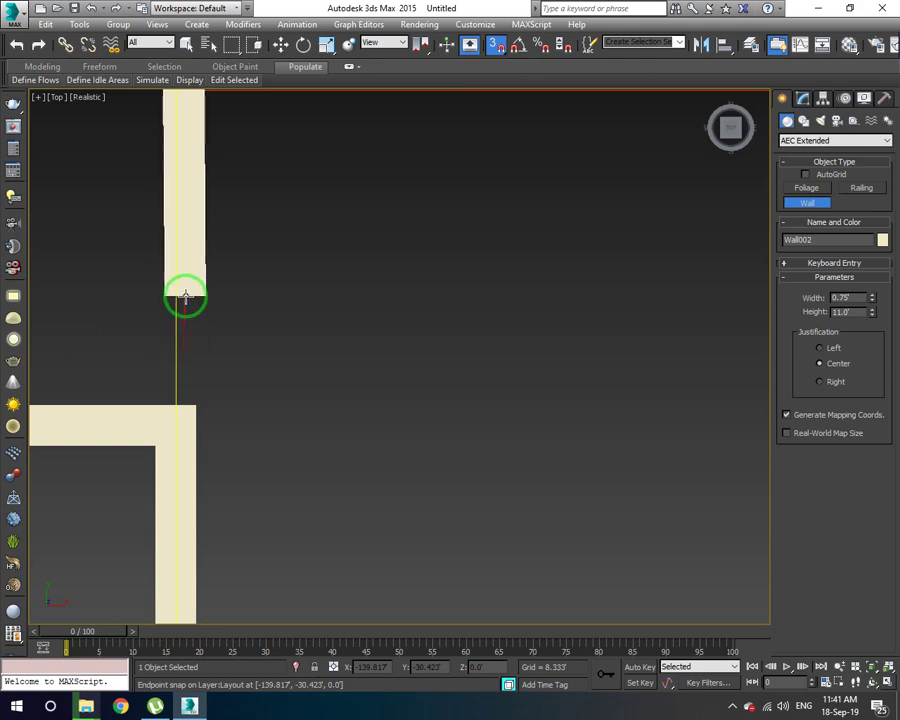
{"action": "scroll", "coordinate": [184, 296], "scroll_direction": "down", "scroll_amount": 2}
{"action": "scroll", "coordinate": [186, 296], "scroll_direction": "down", "scroll_amount": 5}
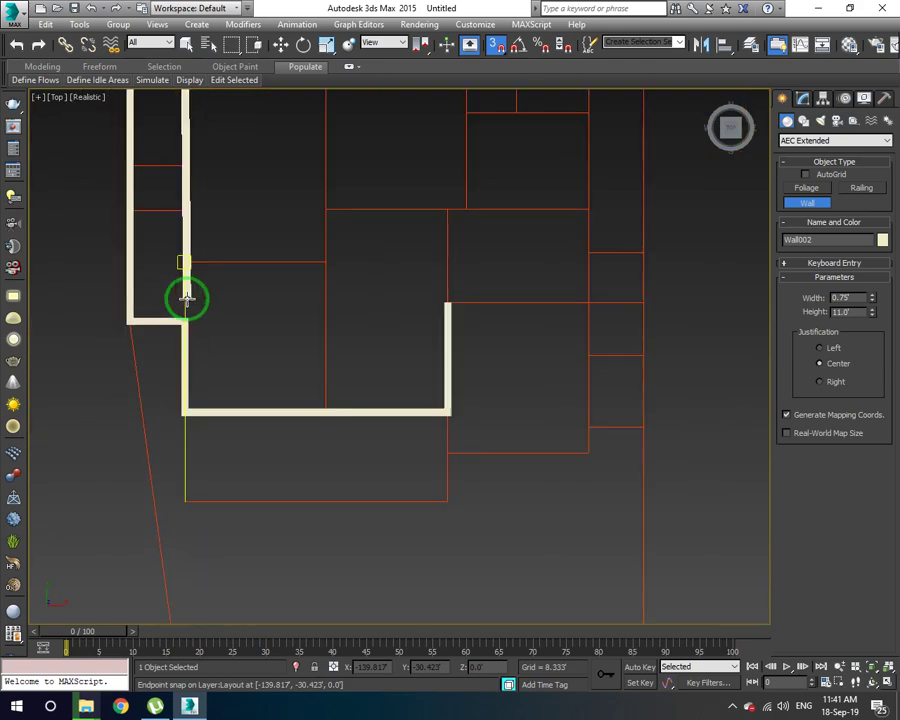
{"action": "left_click", "coordinate": [186, 472]}
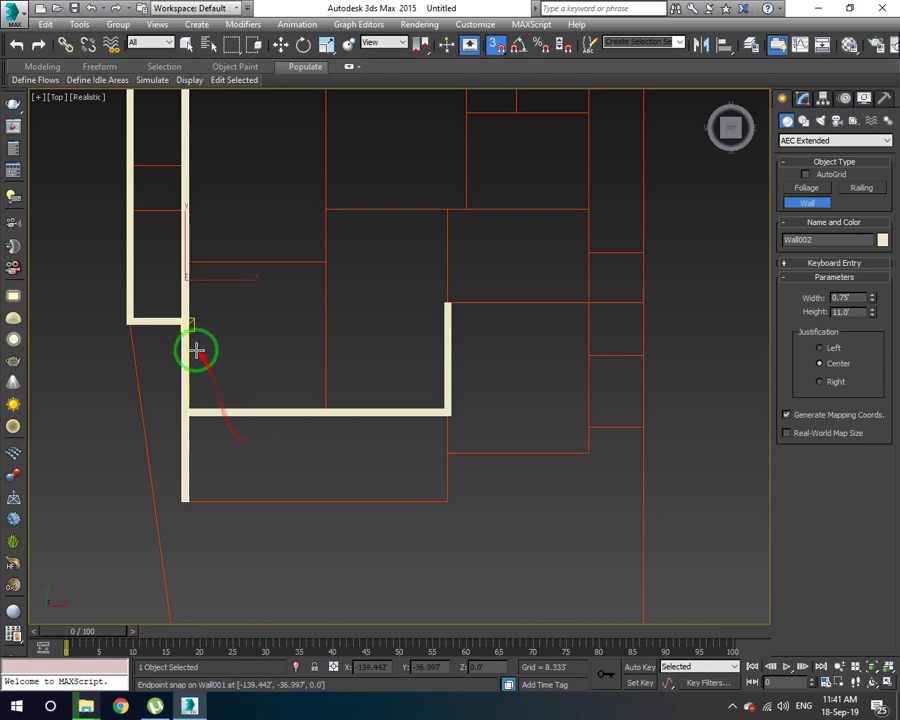
{"action": "right_click", "coordinate": [212, 446]}
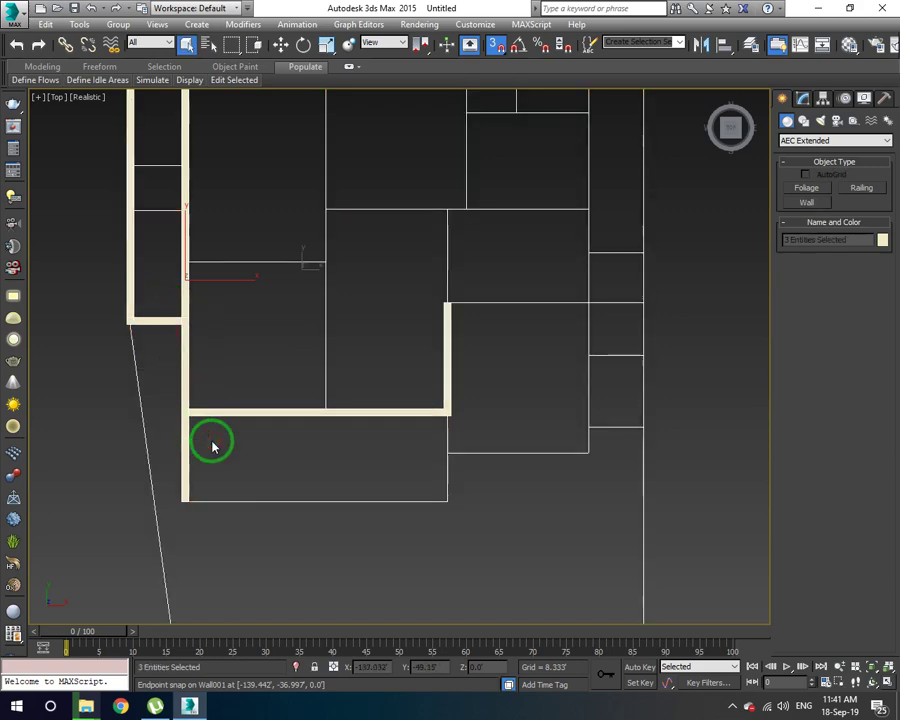
{"action": "left_click", "coordinate": [100, 378]}
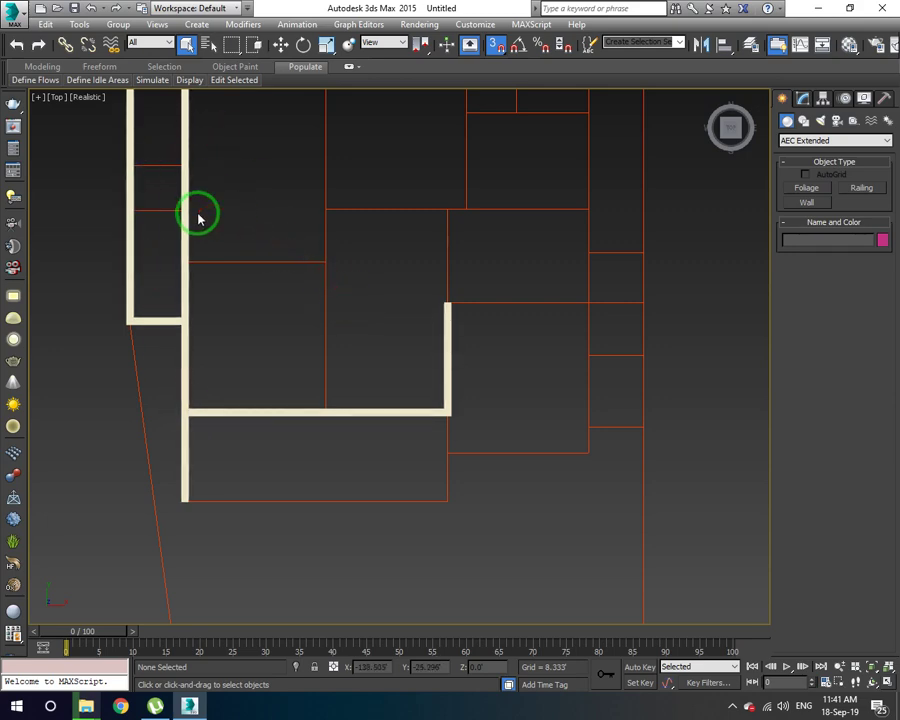
- Switch to crossing selection, select the inner vertical Wall002, and delete it
{"action": "left_click_drag", "start_coordinate": [220, 212], "coordinate": [218, 318]}
{"action": "left_click", "coordinate": [115, 291]}
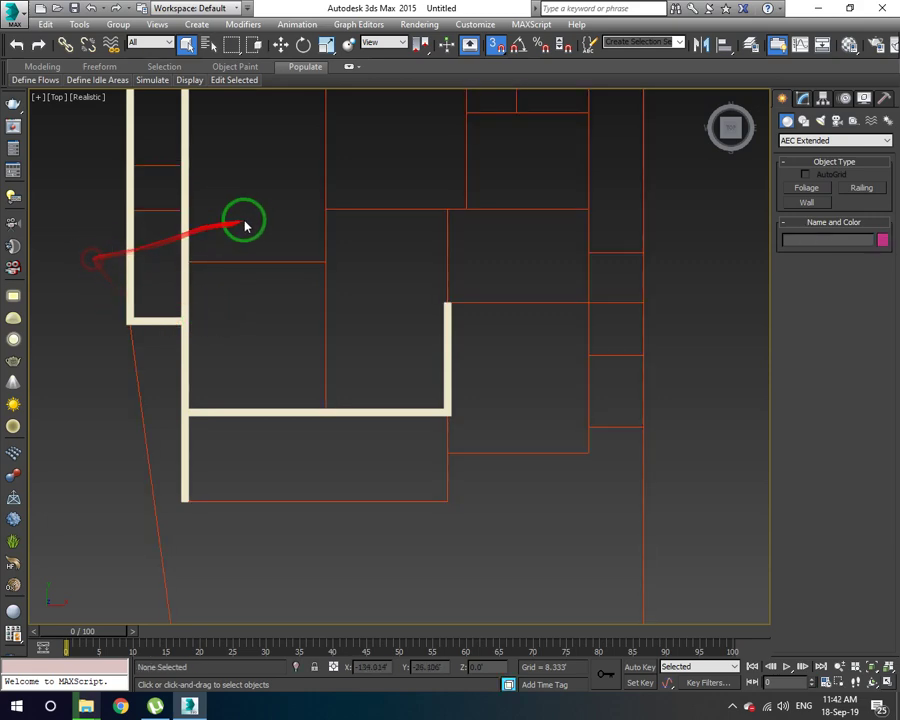
{"action": "mouse_move", "coordinate": [251, 219]}
{"action": "left_mouse_down"}
{"action": "mouse_move", "coordinate": [232, 292]}
{"action": "mouse_move", "coordinate": [118, 276]}
{"action": "left_mouse_up"}
{"action": "left_click", "coordinate": [78, 267]}
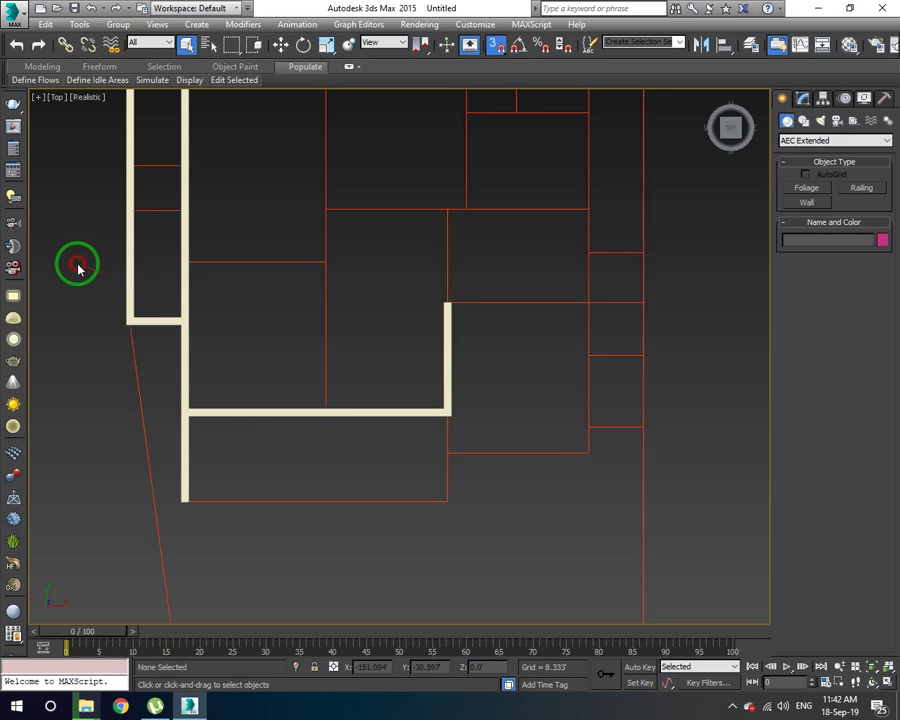
{"action": "left_click", "coordinate": [257, 50]}
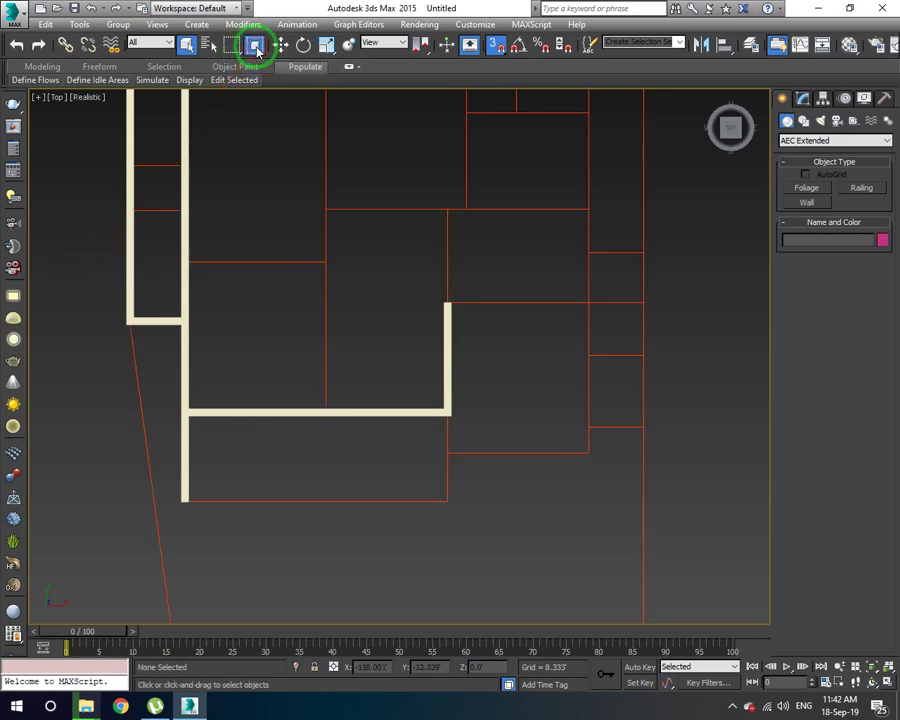
{"action": "left_click_drag", "start_coordinate": [232, 360], "coordinate": [242, 456]}
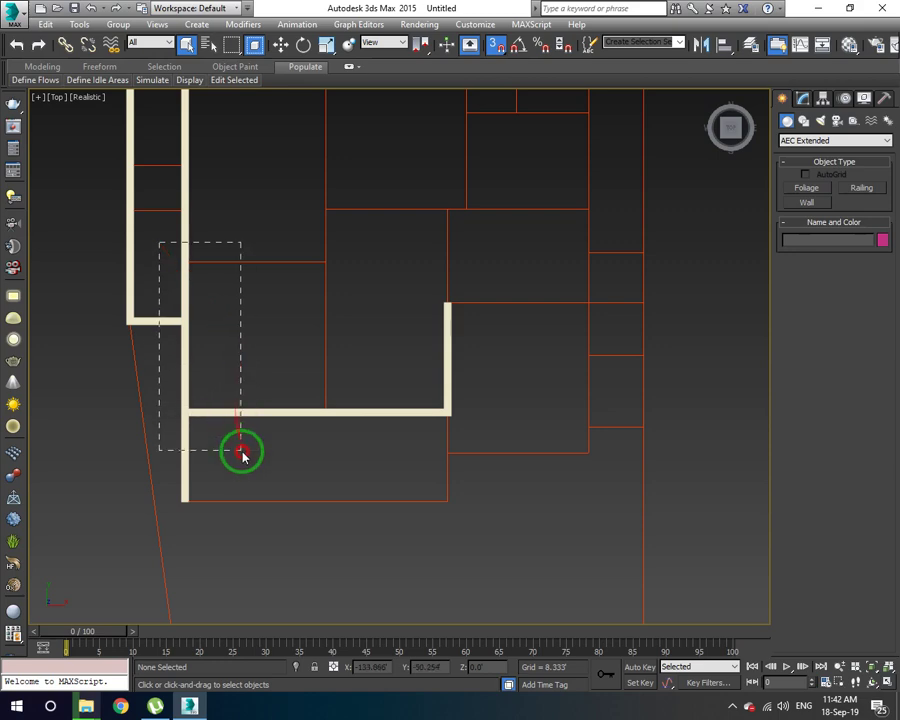
{"action": "left_click", "coordinate": [181, 373]}
{"action": "scroll", "coordinate": [185, 353], "scroll_direction": "down", "scroll_amount": 3}
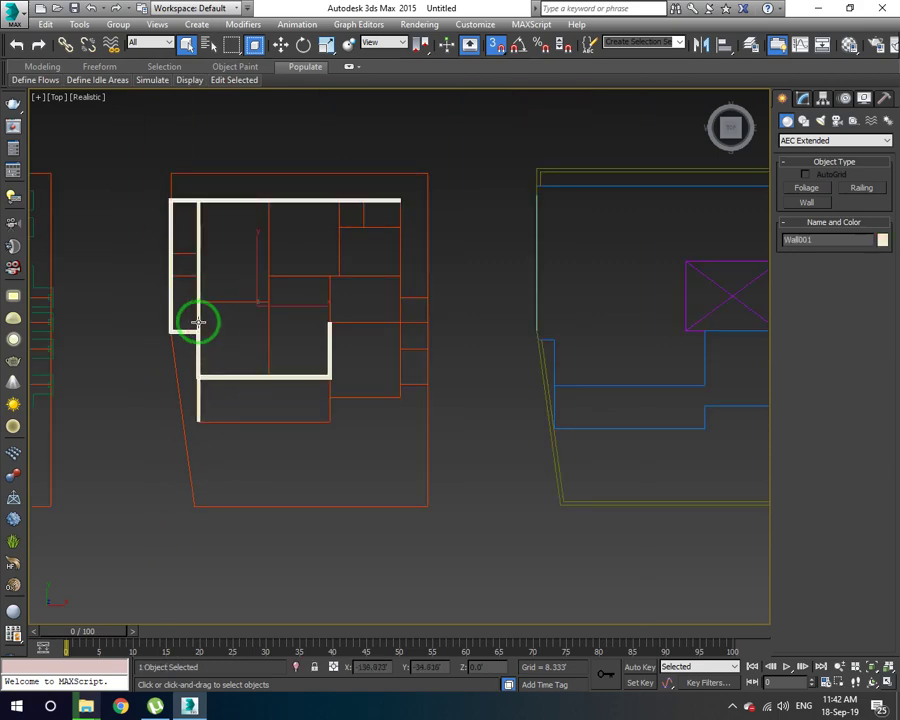
{"action": "scroll", "coordinate": [198, 322], "scroll_direction": "up", "scroll_amount": 2}
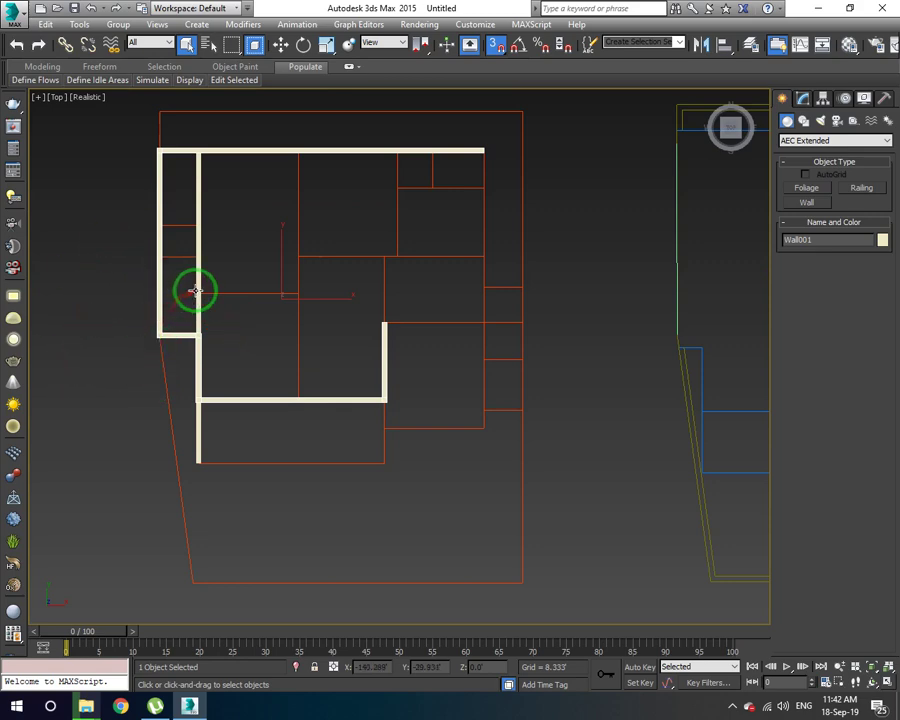
{"action": "key", "text": "Delete"}
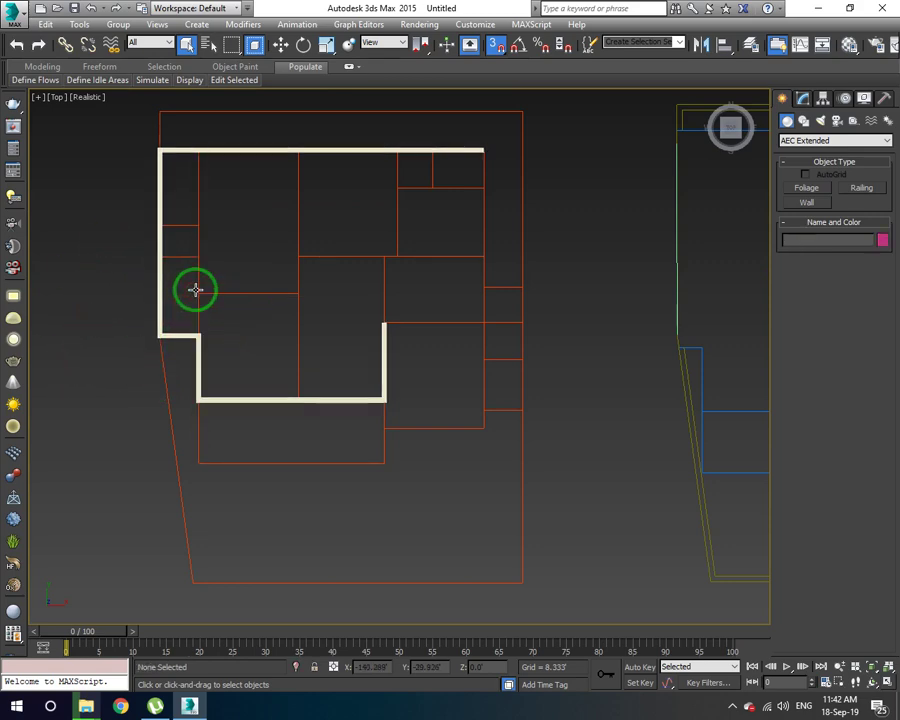
{"action": "left_click", "coordinate": [806, 202]}
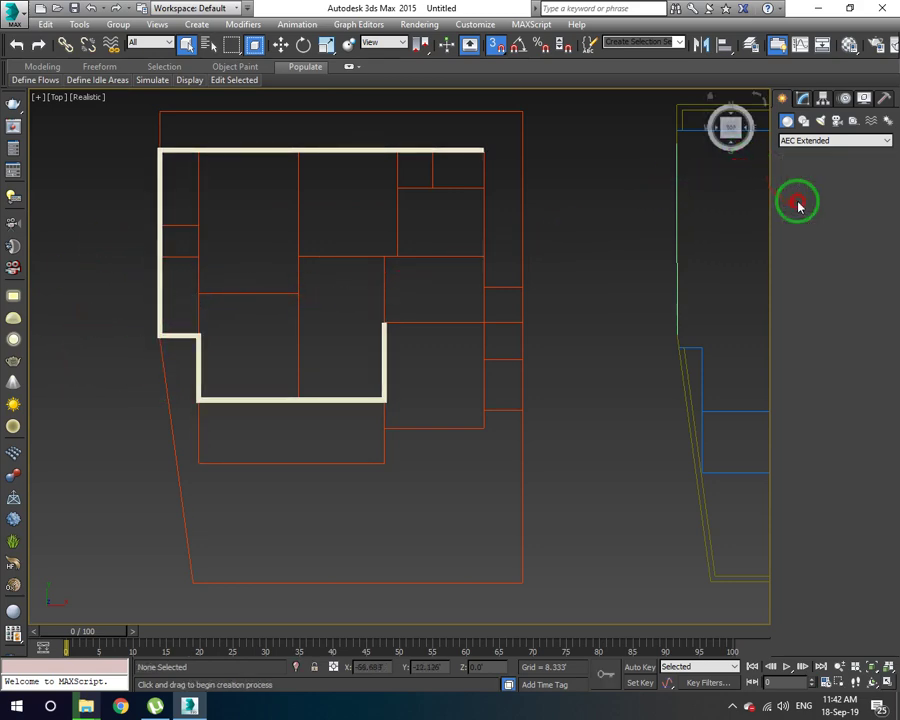
- Draw a horizontal interior wall from the left interior wall to the centre line
{"action": "scroll", "coordinate": [197, 337], "scroll_direction": "up", "scroll_amount": 5}
{"action": "scroll", "coordinate": [194, 332], "scroll_direction": "up", "scroll_amount": 5}
{"action": "left_click", "coordinate": [190, 327]}
{"action": "scroll", "coordinate": [245, 322], "scroll_direction": "down", "scroll_amount": 10}
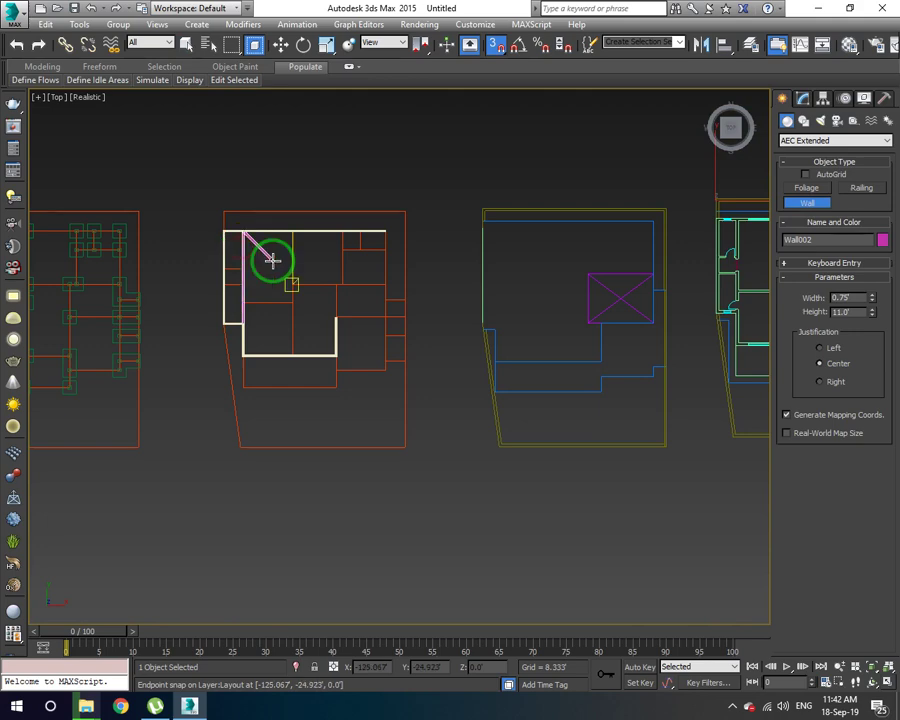
{"action": "scroll", "coordinate": [273, 257], "scroll_direction": "up", "scroll_amount": 5}
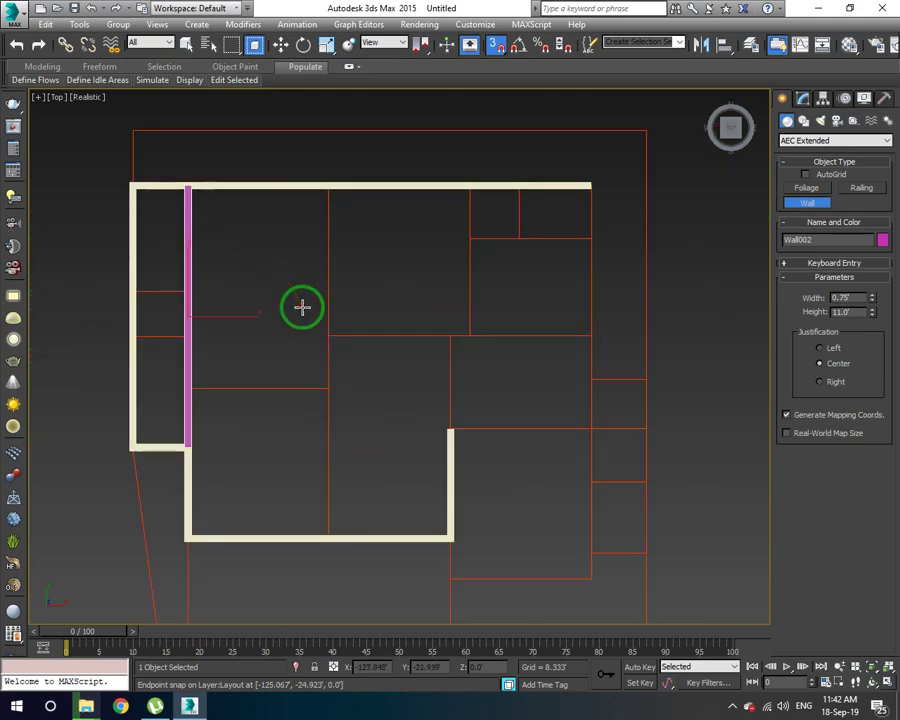
{"action": "left_click", "coordinate": [207, 389]}
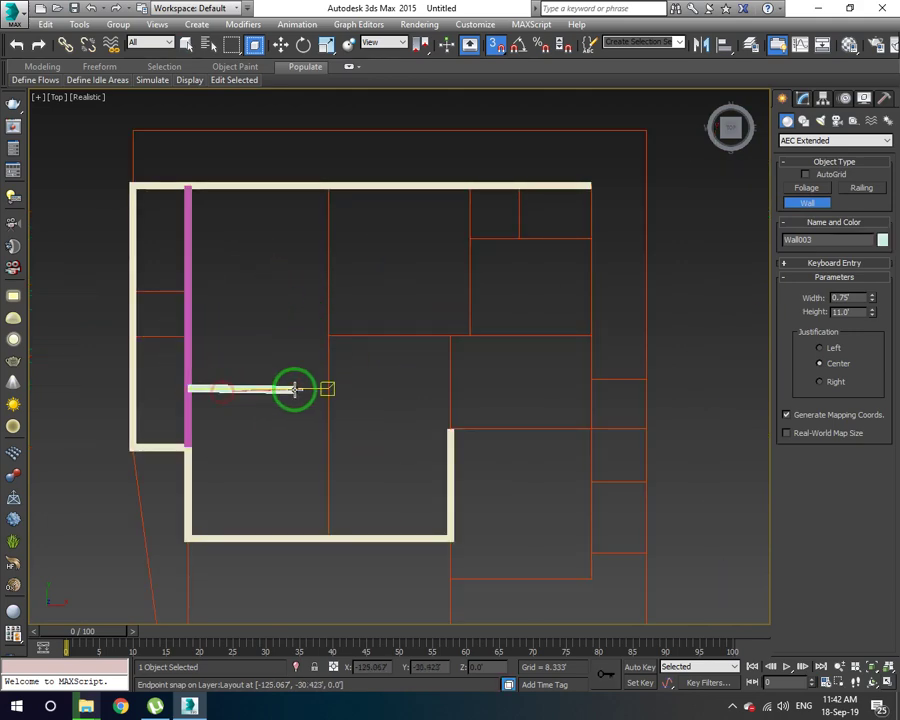
{"action": "left_click", "coordinate": [328, 389]}
{"action": "right_click", "coordinate": [330, 450]}
- Add the central vertical wall, a wall to the right outer wall, and a vertical wall up to the top
{"action": "left_click", "coordinate": [332, 502]}
{"action": "left_click", "coordinate": [334, 238]}
{"action": "right_click", "coordinate": [350, 300]}
{"action": "left_click", "coordinate": [330, 333]}
{"action": "left_click", "coordinate": [591, 335]}
{"action": "left_click", "coordinate": [470, 316]}
{"action": "left_click", "coordinate": [470, 188]}
{"action": "right_click", "coordinate": [474, 200]}
- Run walls to the right edge from the vertical wall and from the lower inner corner
{"action": "left_click", "coordinate": [470, 240]}
{"action": "left_click", "coordinate": [565, 242]}
{"action": "right_click", "coordinate": [554, 261]}
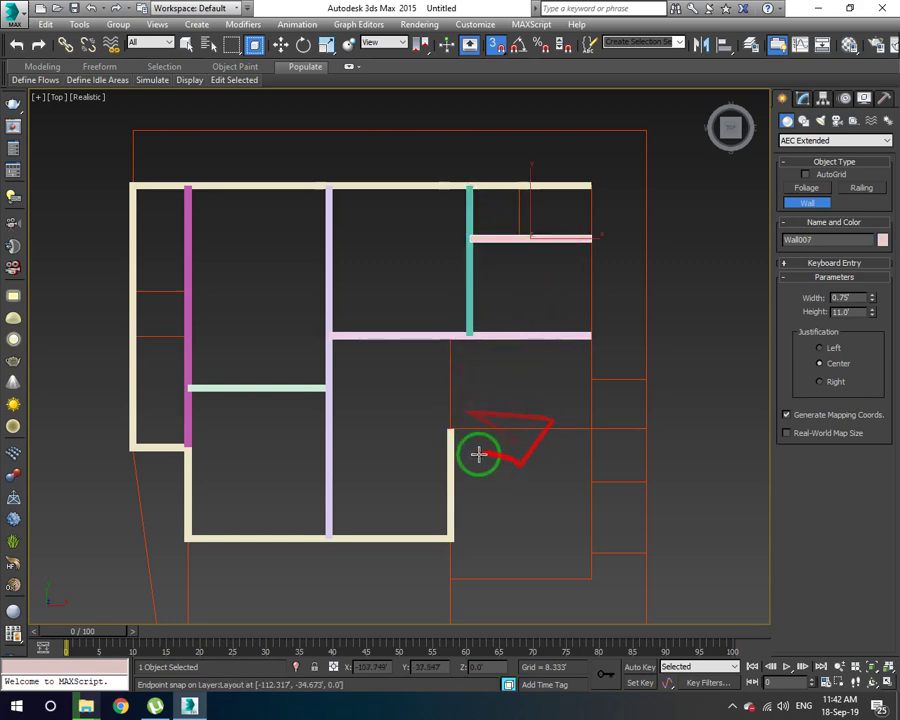
{"action": "left_click", "coordinate": [452, 430]}
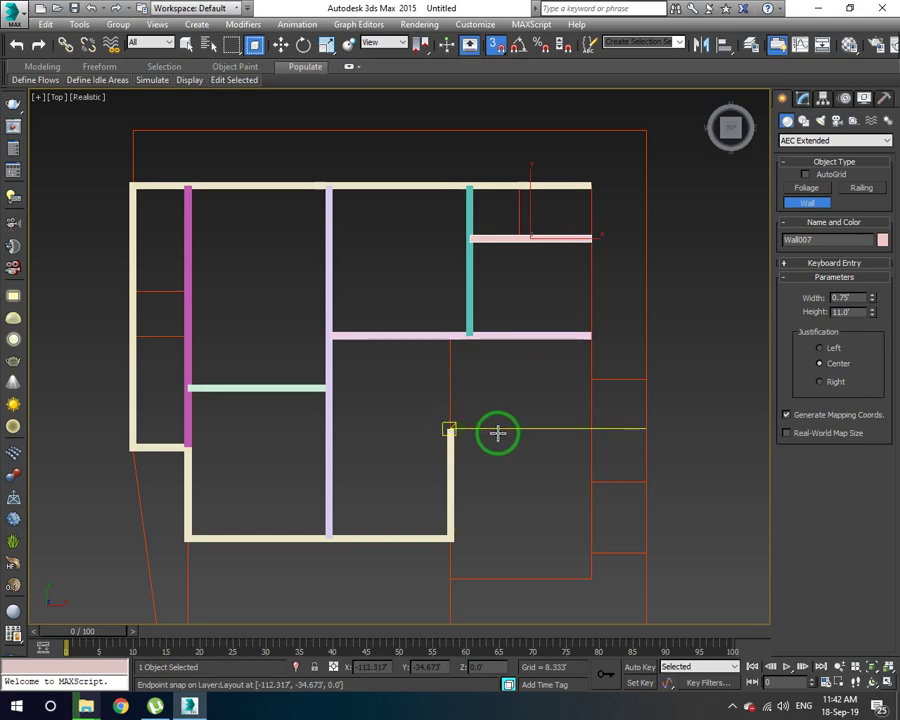
{"action": "left_click", "coordinate": [603, 428]}
{"action": "scroll", "coordinate": [490, 430], "scroll_direction": "down", "scroll_amount": 2}
{"action": "middle_click_drag", "start_coordinate": [490, 430], "coordinate": [459, 360]}
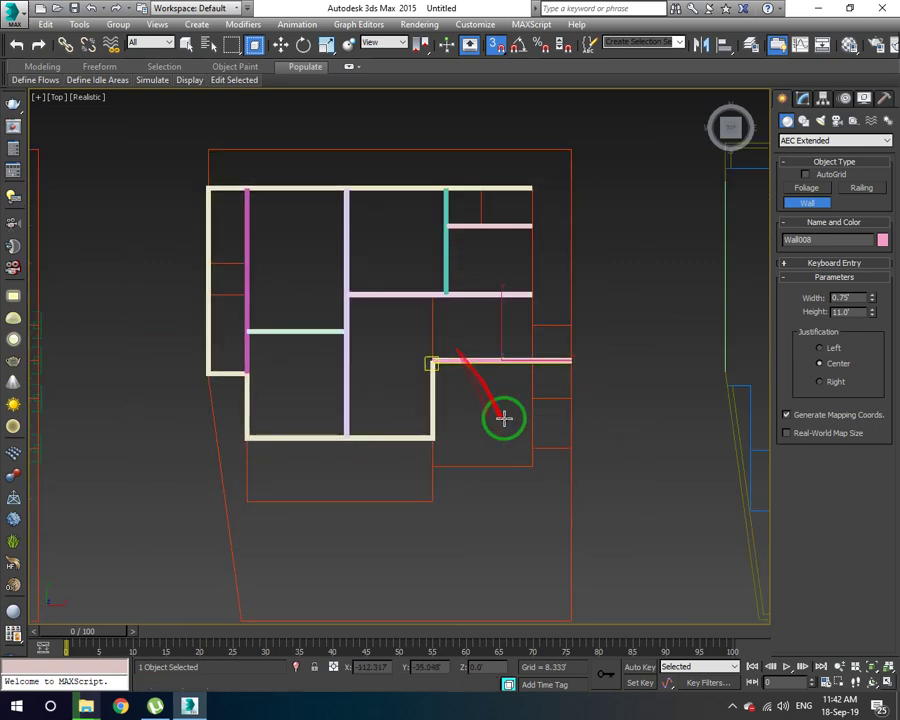
- Cancel the stray wall just started and switch the viewport to Wireframe display
{"action": "left_click", "coordinate": [433, 446]}
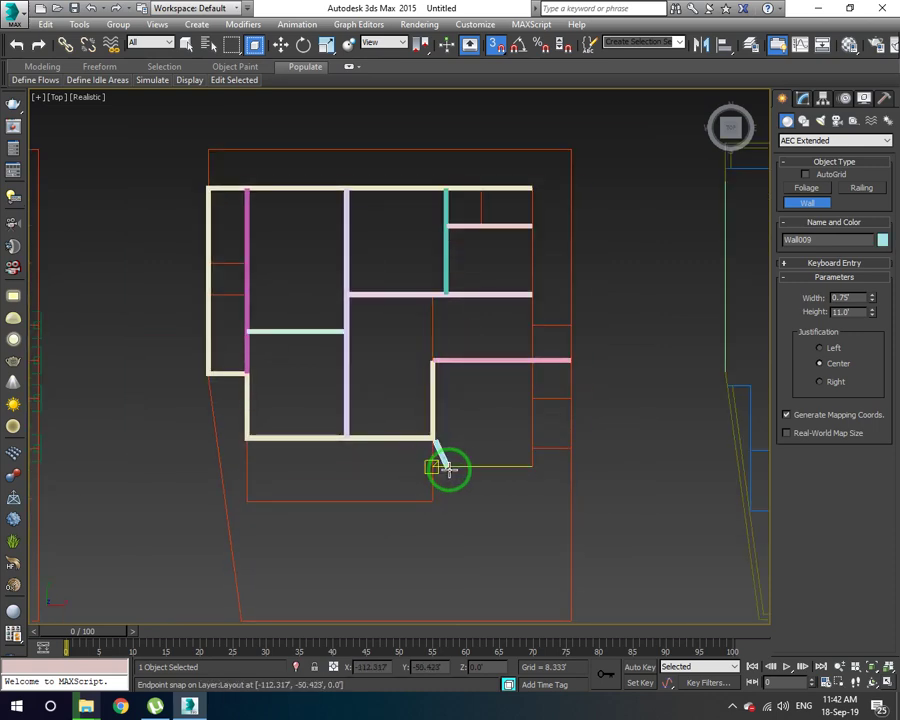
{"action": "scroll", "coordinate": [436, 460], "scroll_direction": "up", "scroll_amount": 5}
{"action": "right_click", "coordinate": [447, 420]}
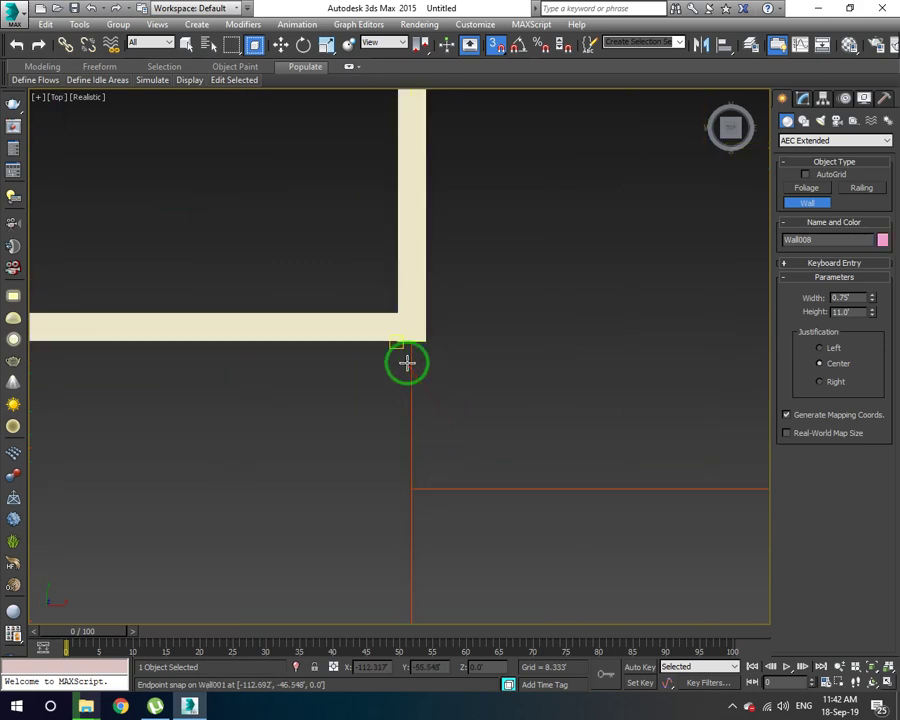
{"action": "key", "text": "F3"}
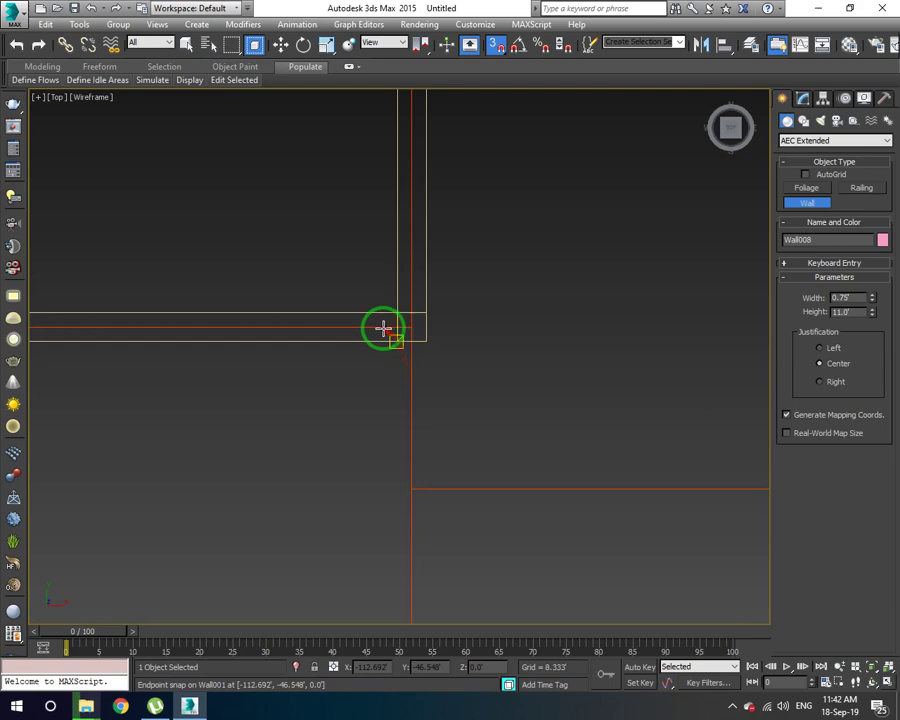
{"action": "scroll", "coordinate": [410, 344], "scroll_direction": "down", "scroll_amount": 3}
{"action": "scroll", "coordinate": [320, 344], "scroll_direction": "down", "scroll_amount": 2}
{"action": "scroll", "coordinate": [408, 350], "scroll_direction": "up", "scroll_amount": 3}
{"action": "scroll", "coordinate": [505, 270], "scroll_direction": "up", "scroll_amount": 3}
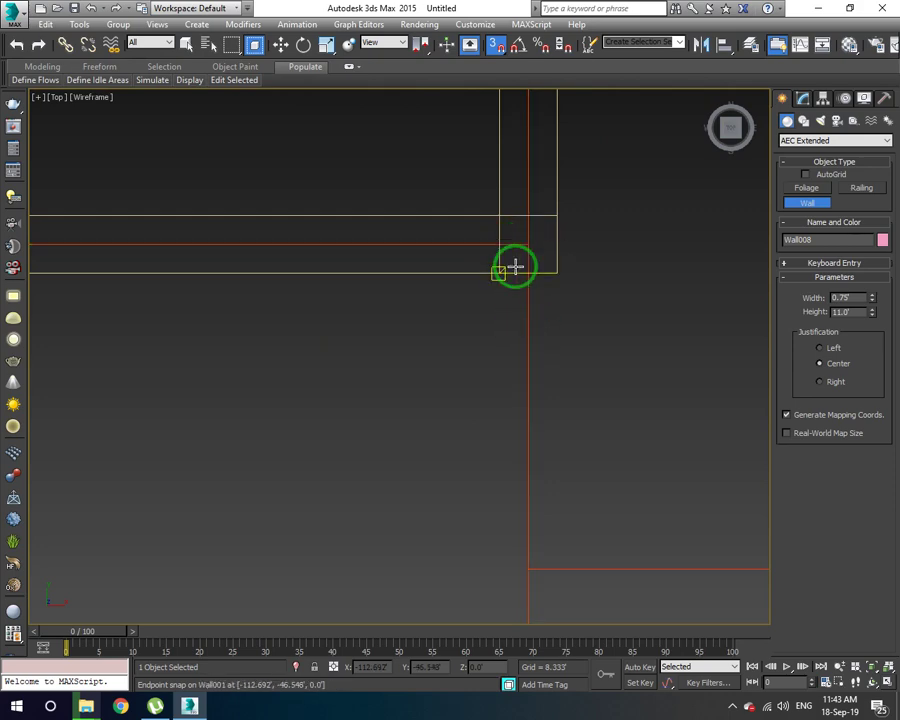
- Snap-draw the outer wall along the plan's right side up to the top-right corner
{"action": "left_click", "coordinate": [513, 254]}
{"action": "scroll", "coordinate": [513, 260], "scroll_direction": "down", "scroll_amount": 2}
{"action": "scroll", "coordinate": [520, 324], "scroll_direction": "down", "scroll_amount": 2}
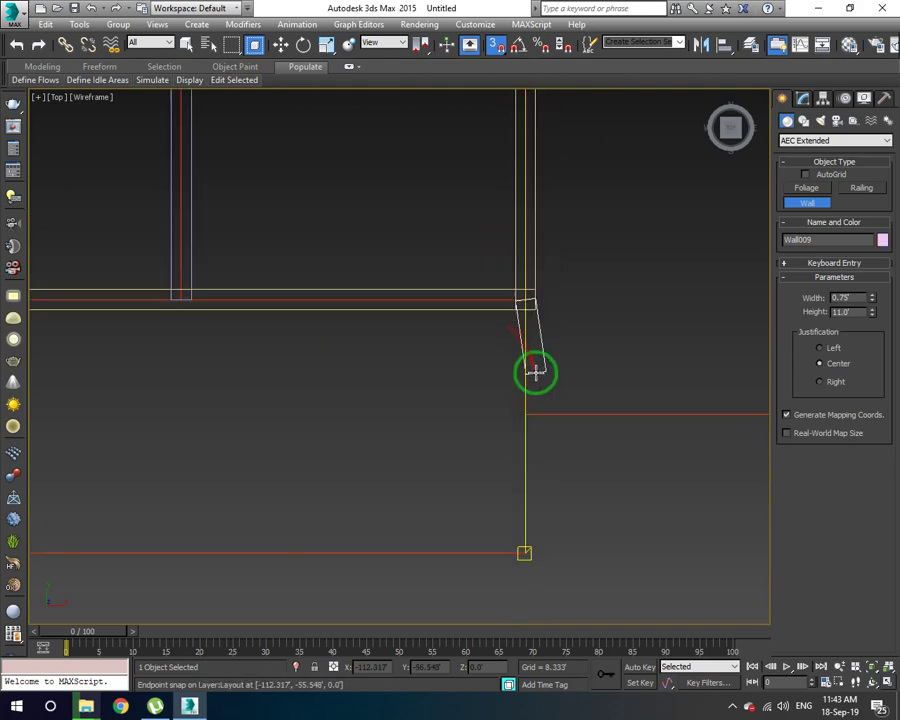
{"action": "left_click", "coordinate": [527, 417]}
{"action": "scroll", "coordinate": [527, 417], "scroll_direction": "down", "scroll_amount": 3}
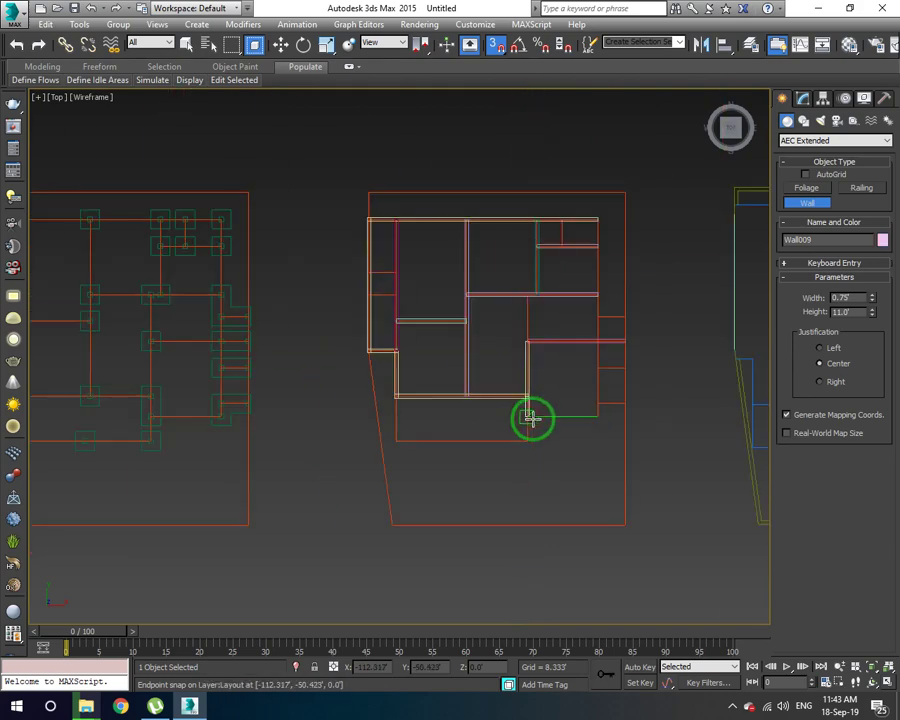
{"action": "left_click", "coordinate": [585, 419]}
{"action": "scroll", "coordinate": [599, 358], "scroll_direction": "up", "scroll_amount": 1}
{"action": "scroll", "coordinate": [599, 355], "scroll_direction": "up", "scroll_amount": 3}
{"action": "scroll", "coordinate": [602, 320], "scroll_direction": "up", "scroll_amount": 2}
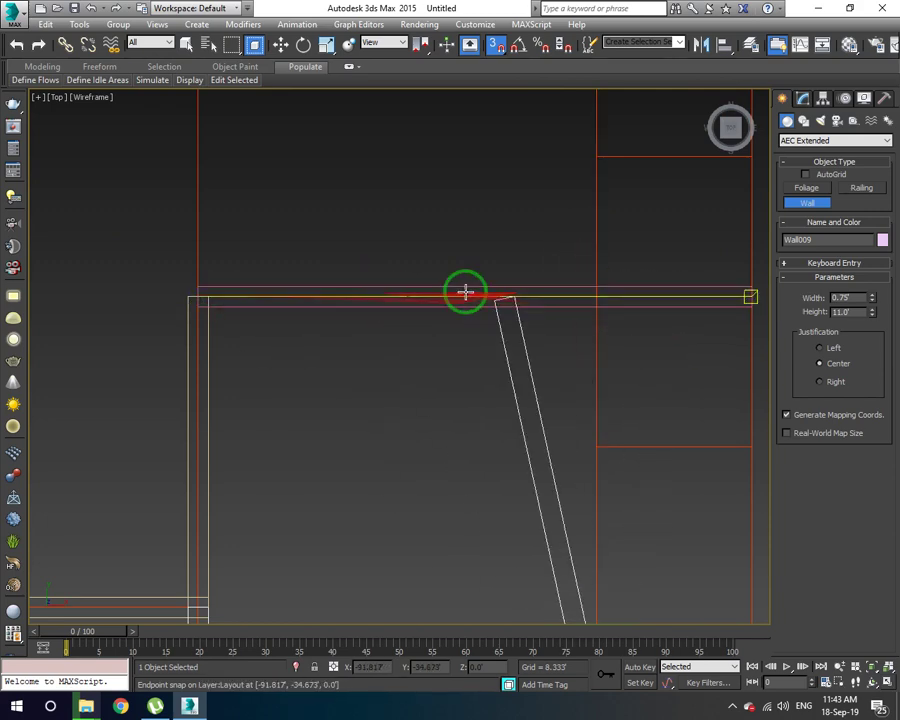
{"action": "scroll", "coordinate": [484, 293], "scroll_direction": "down", "scroll_amount": 4}
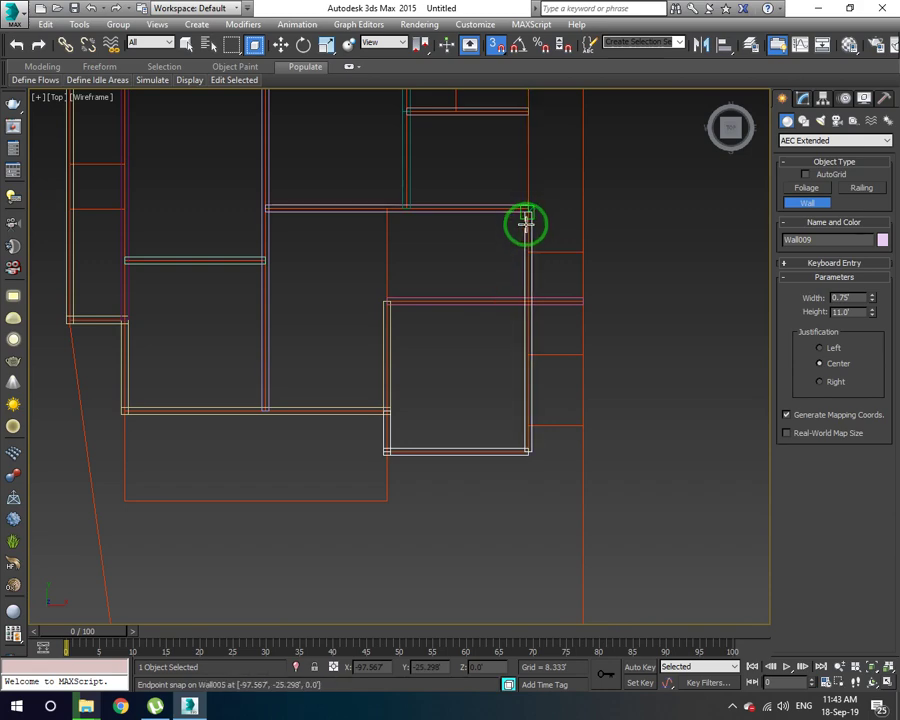
{"action": "scroll", "coordinate": [527, 222], "scroll_direction": "down", "scroll_amount": 3}
{"action": "scroll", "coordinate": [540, 177], "scroll_direction": "up", "scroll_amount": 2}
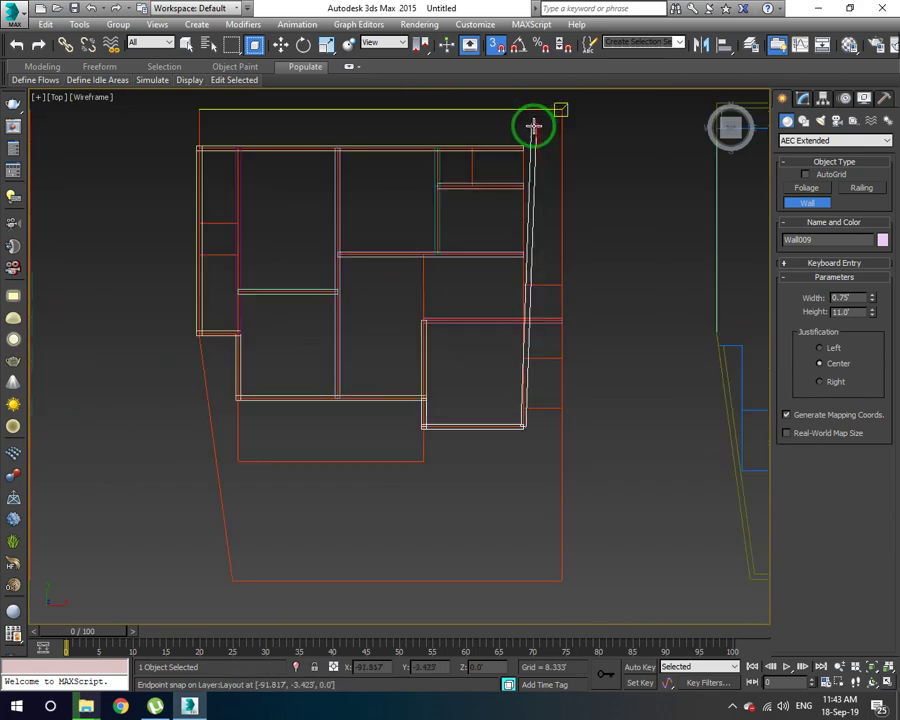
{"action": "scroll", "coordinate": [532, 125], "scroll_direction": "up", "scroll_amount": 5}
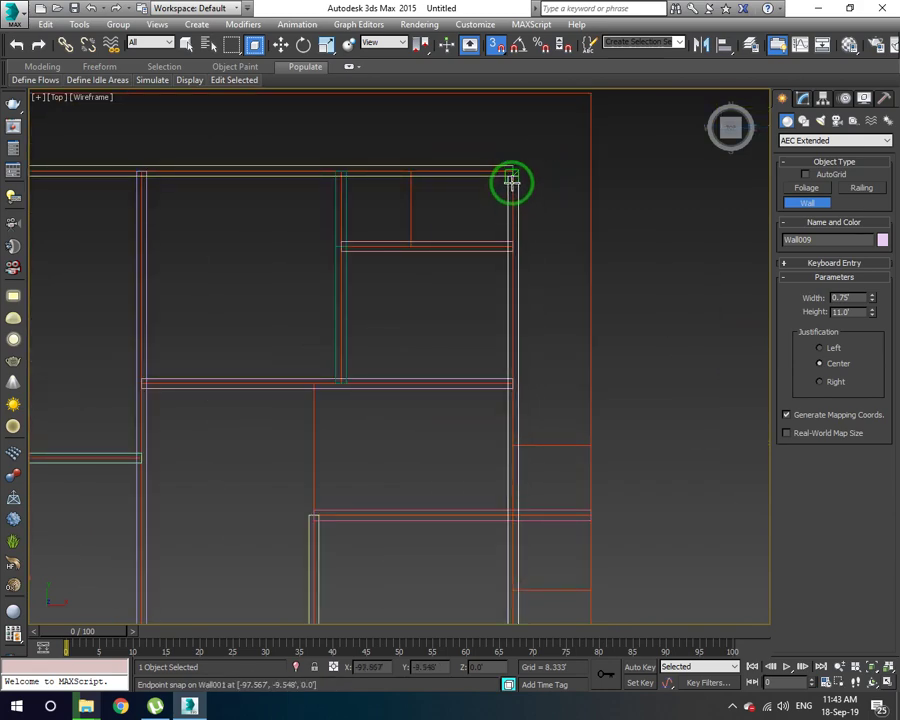
{"action": "scroll", "coordinate": [511, 178], "scroll_direction": "up", "scroll_amount": 5}
{"action": "left_click", "coordinate": [512, 163]}
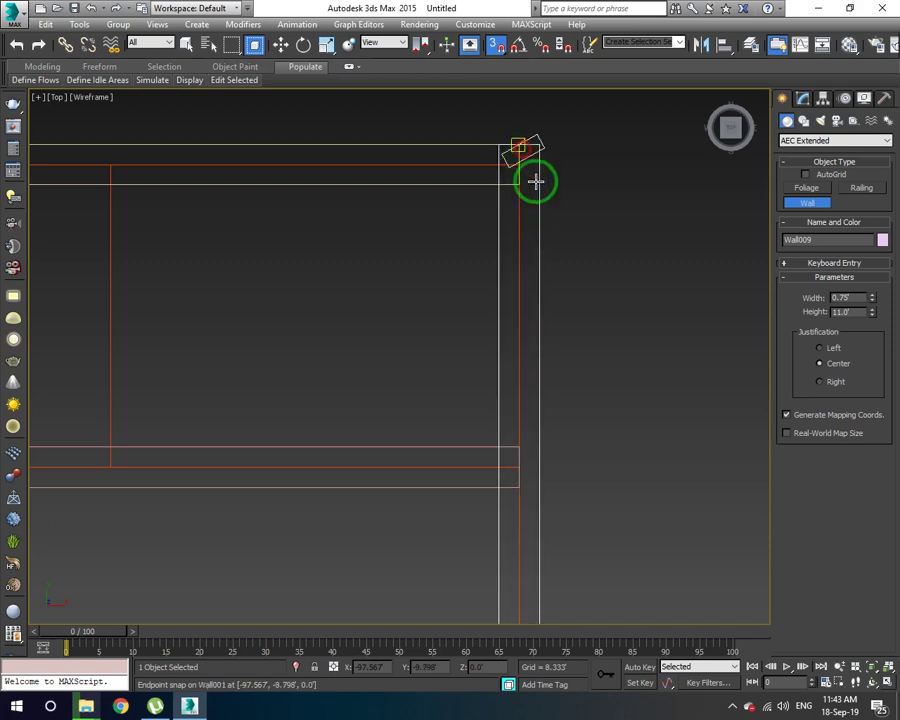
{"action": "scroll", "coordinate": [538, 207], "scroll_direction": "down", "scroll_amount": 2}
{"action": "scroll", "coordinate": [540, 210], "scroll_direction": "down", "scroll_amount": 5}
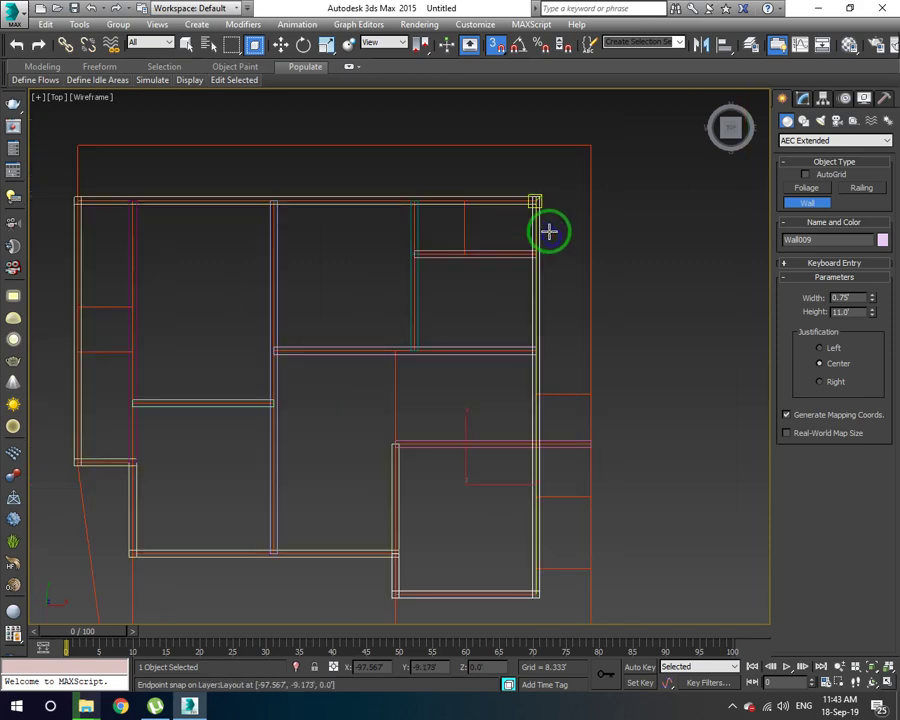
{"action": "right_click", "coordinate": [538, 438]}
- Add a short wall segment ending on the right outer wall
{"action": "left_click", "coordinate": [540, 480]}
{"action": "scroll", "coordinate": [576, 482], "scroll_direction": "up", "scroll_amount": 3}
{"action": "left_click", "coordinate": [581, 483]}
{"action": "right_click", "coordinate": [540, 462]}
- Select the short horizontal wall Wall007 in the upper-right room
{"action": "left_click", "coordinate": [496, 321]}
{"action": "scroll", "coordinate": [528, 344], "scroll_direction": "down", "scroll_amount": 3}
{"action": "scroll", "coordinate": [528, 344], "scroll_direction": "down", "scroll_amount": 4}
{"action": "scroll", "coordinate": [669, 348], "scroll_direction": "up", "scroll_amount": 2}
{"action": "scroll", "coordinate": [683, 342], "scroll_direction": "up", "scroll_amount": 1}
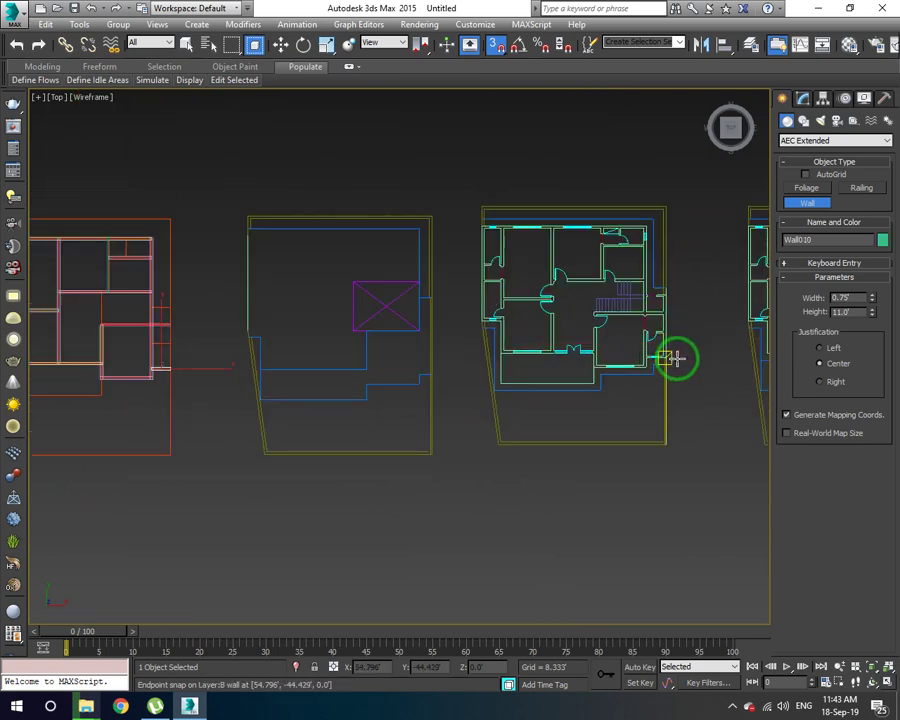
{"action": "scroll", "coordinate": [668, 345], "scroll_direction": "up", "scroll_amount": 2}
{"action": "scroll", "coordinate": [652, 317], "scroll_direction": "down", "scroll_amount": 2}
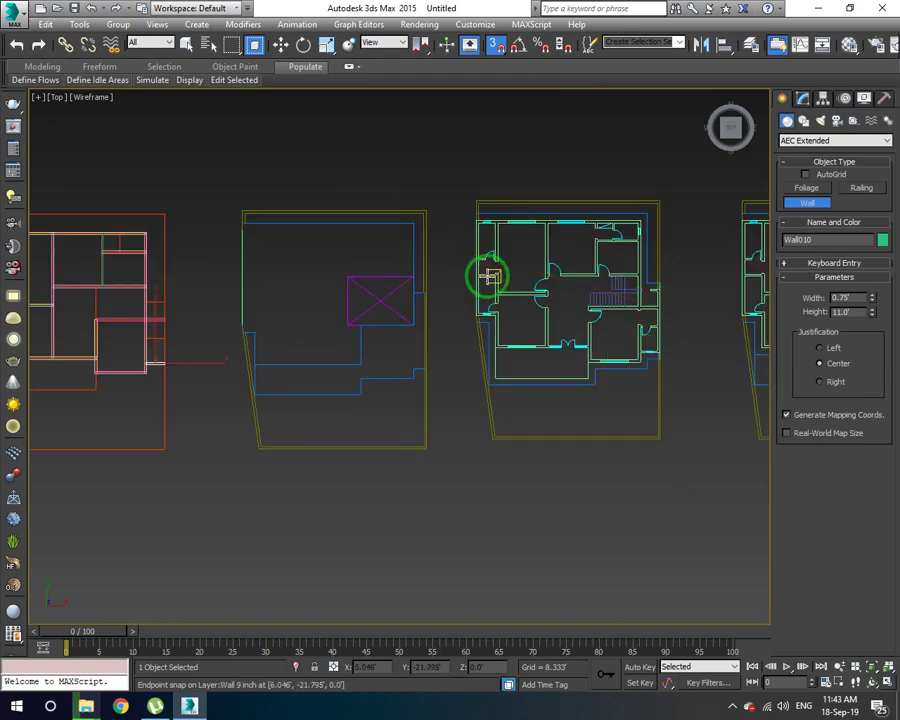
{"action": "left_click", "coordinate": [609, 245]}
{"action": "middle_click_drag", "start_coordinate": [301, 311], "coordinate": [468, 338]}
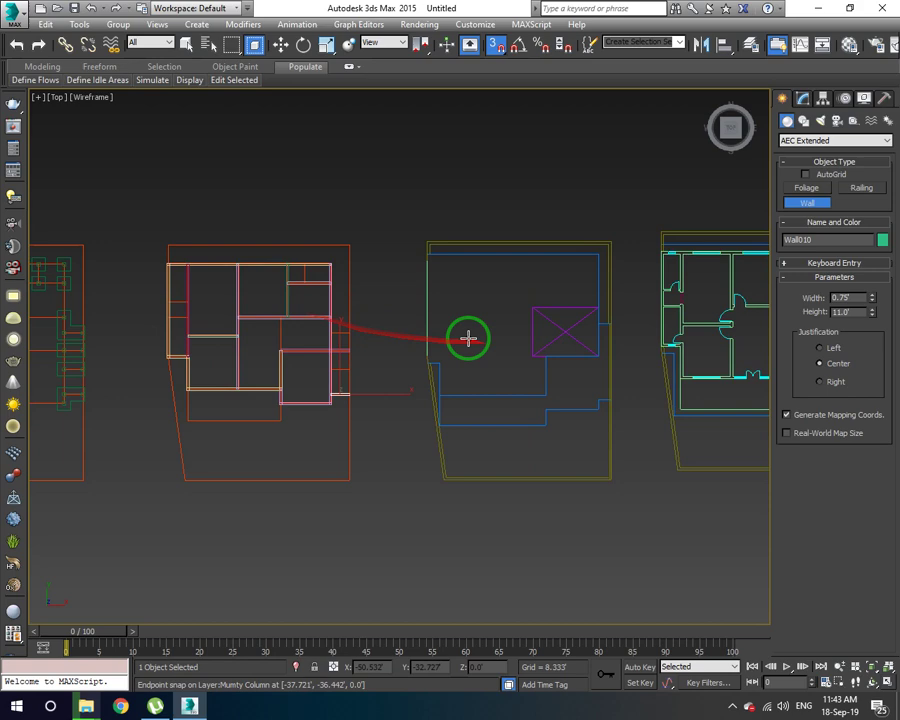
{"action": "scroll", "coordinate": [285, 295], "scroll_direction": "up", "scroll_amount": 4}
{"action": "left_click", "coordinate": [344, 281]}
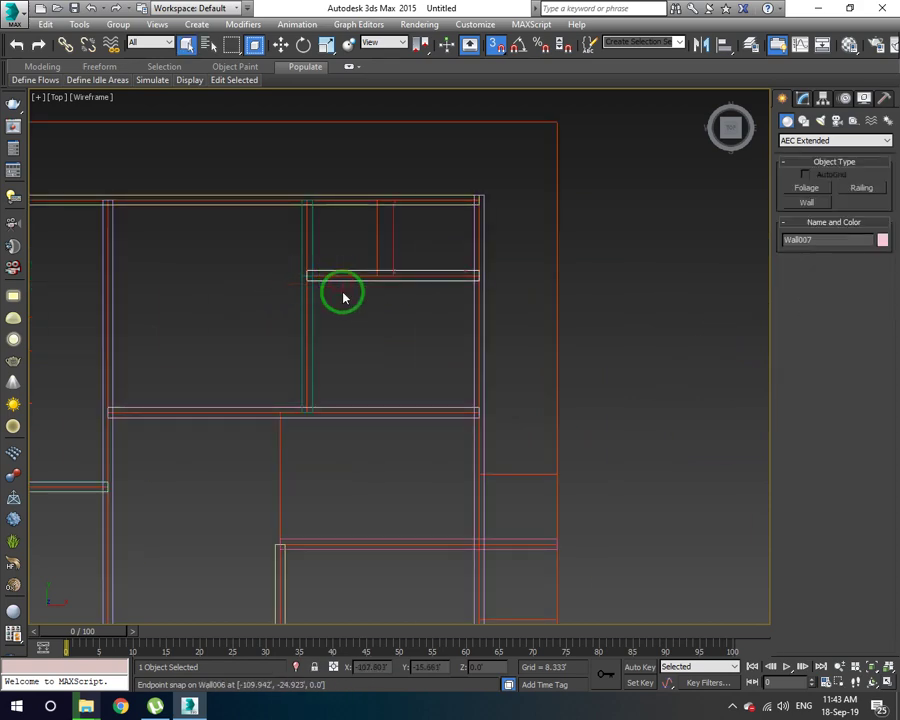
- Delete Wall007 from the Modify panel
{"action": "left_click", "coordinate": [803, 98]}
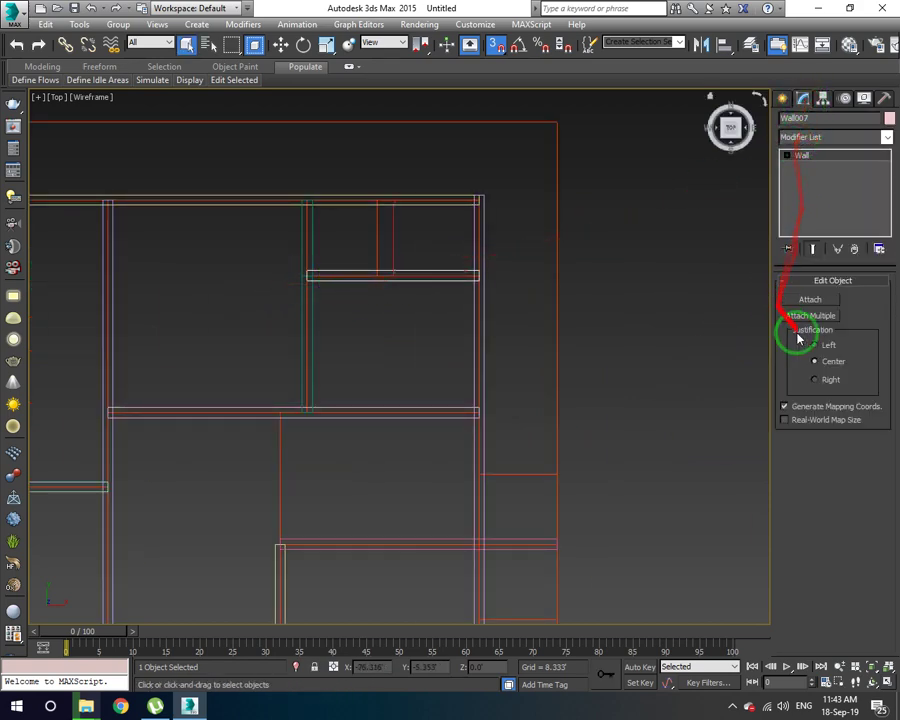
{"action": "scroll", "coordinate": [446, 281], "scroll_direction": "up", "scroll_amount": 3}
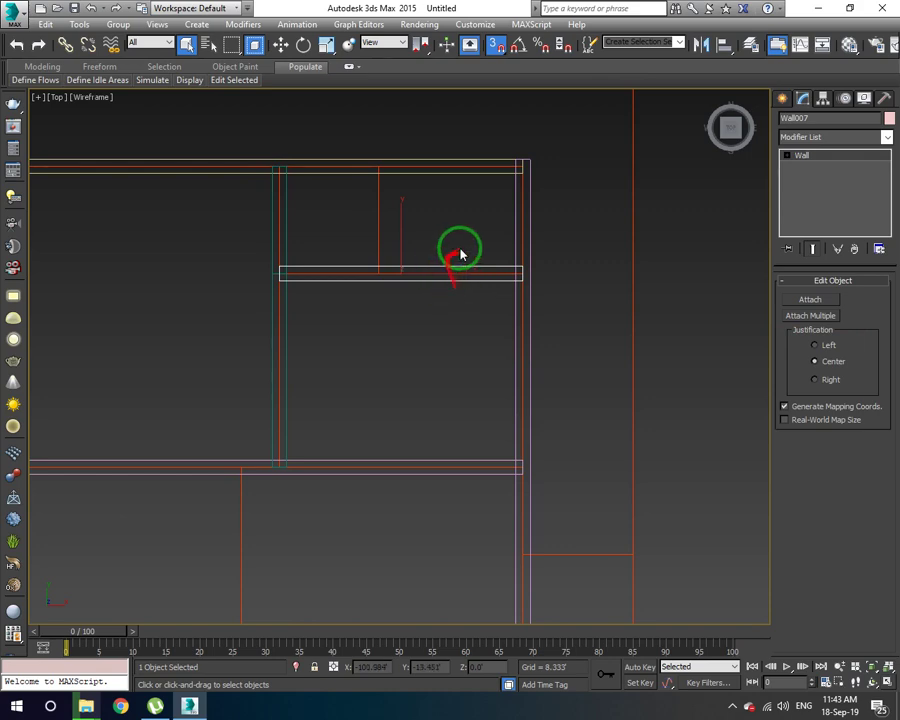
{"action": "key", "text": "Delete"}
{"action": "scroll", "coordinate": [470, 255], "scroll_direction": "down", "scroll_amount": 4}
{"action": "scroll", "coordinate": [472, 258], "scroll_direction": "down", "scroll_amount": 2}
{"action": "left_click", "coordinate": [783, 98]}
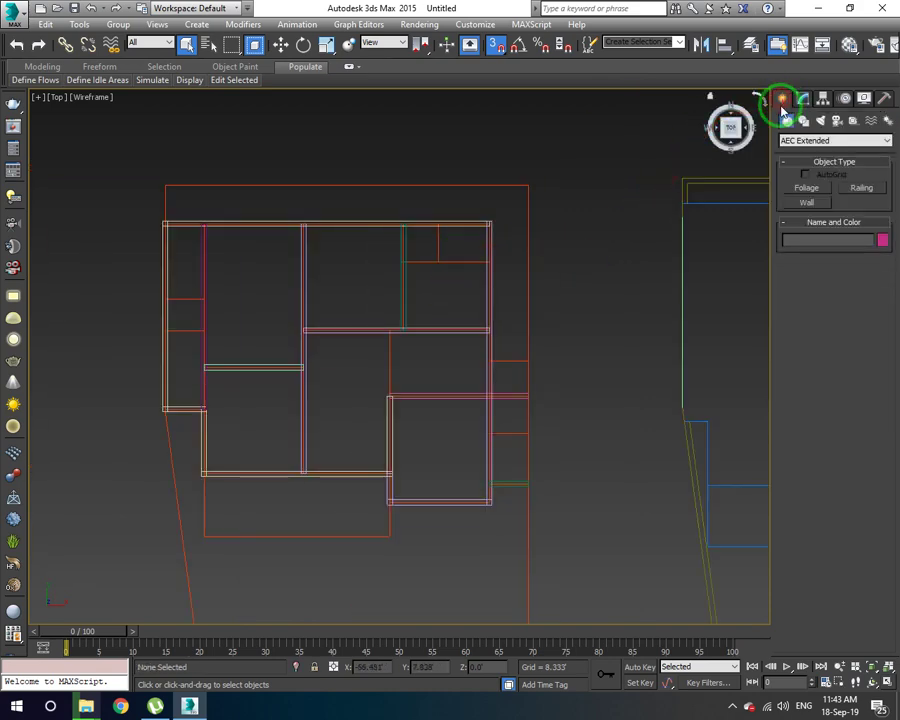
- Reduce the wall width and draw a thin horizontal wall from the right outer wall to the interior wall
{"action": "left_click", "coordinate": [810, 203]}
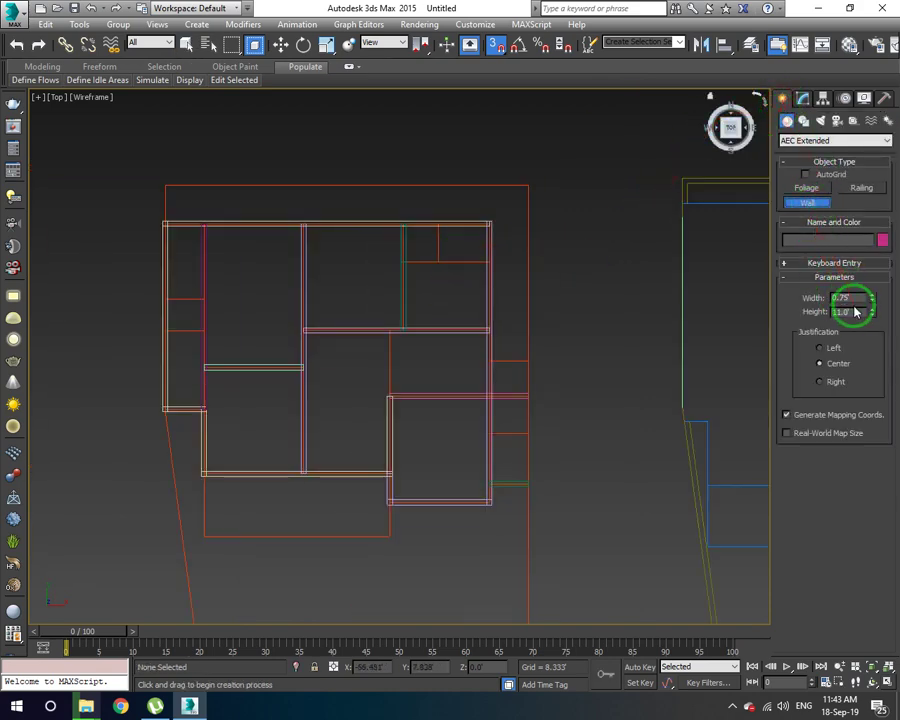
{"action": "left_click_drag", "start_coordinate": [856, 307], "coordinate": [764, 306]}
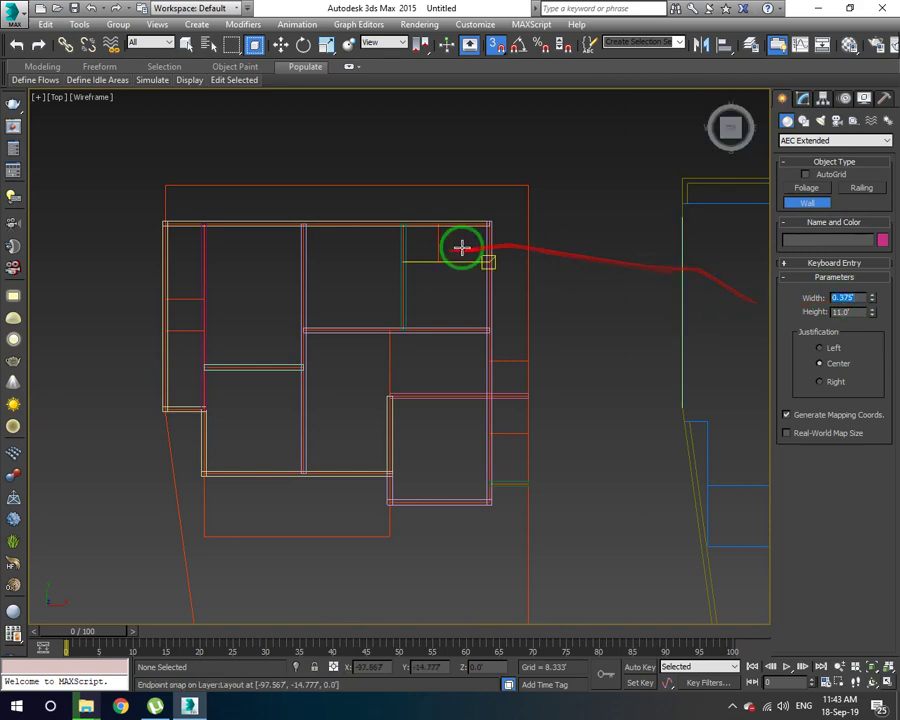
{"action": "scroll", "coordinate": [460, 245], "scroll_direction": "up", "scroll_amount": 4}
{"action": "left_click", "coordinate": [534, 287]}
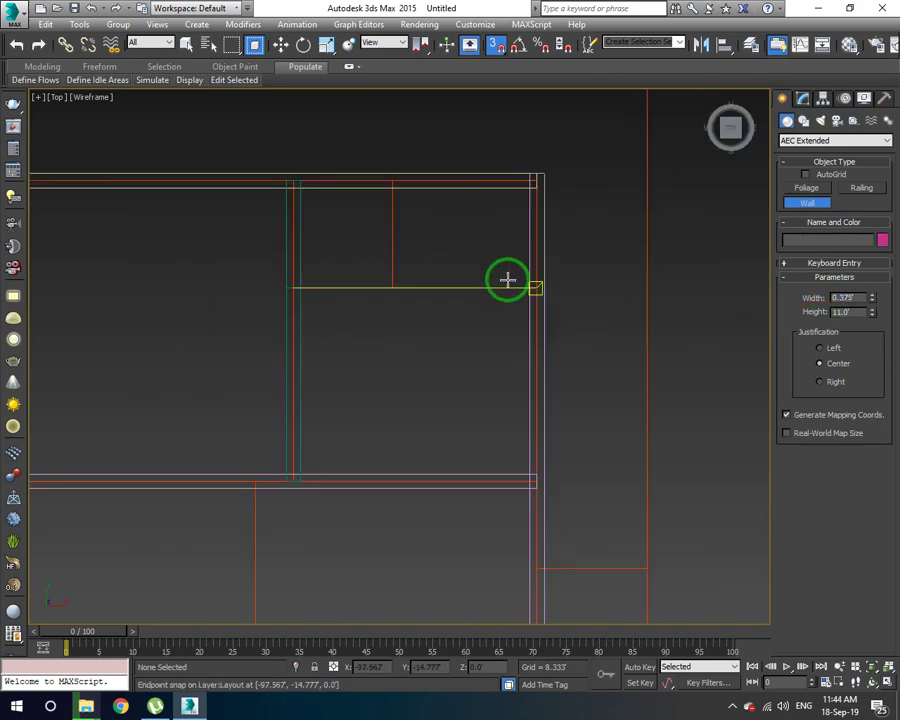
{"action": "left_click", "coordinate": [295, 289]}
{"action": "right_click", "coordinate": [375, 282]}
- Add a short vertical wall up to the top wall and another thin segment in the left rooms
{"action": "left_click", "coordinate": [392, 288]}
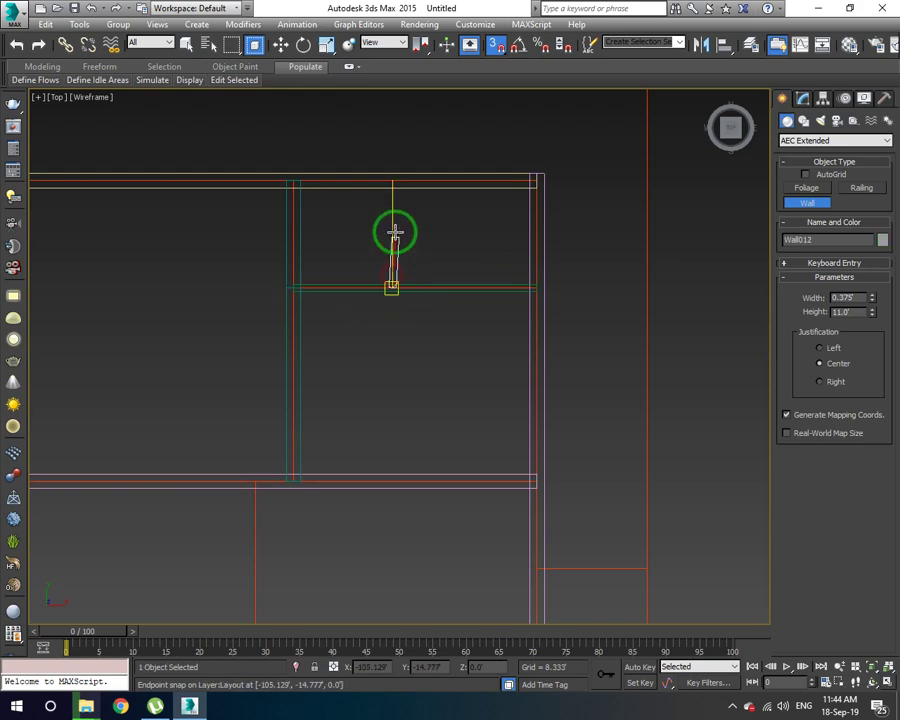
{"action": "left_click", "coordinate": [392, 200]}
{"action": "scroll", "coordinate": [420, 330], "scroll_direction": "down", "scroll_amount": 3}
{"action": "scroll", "coordinate": [304, 324], "scroll_direction": "up", "scroll_amount": 4}
{"action": "right_click", "coordinate": [304, 322]}
{"action": "left_click", "coordinate": [304, 314]}
{"action": "left_click", "coordinate": [351, 311]}
{"action": "right_click", "coordinate": [329, 367]}
- Draw a horizontal wall from the left wall and another on the right side to the outer wall
{"action": "left_click", "coordinate": [278, 389]}
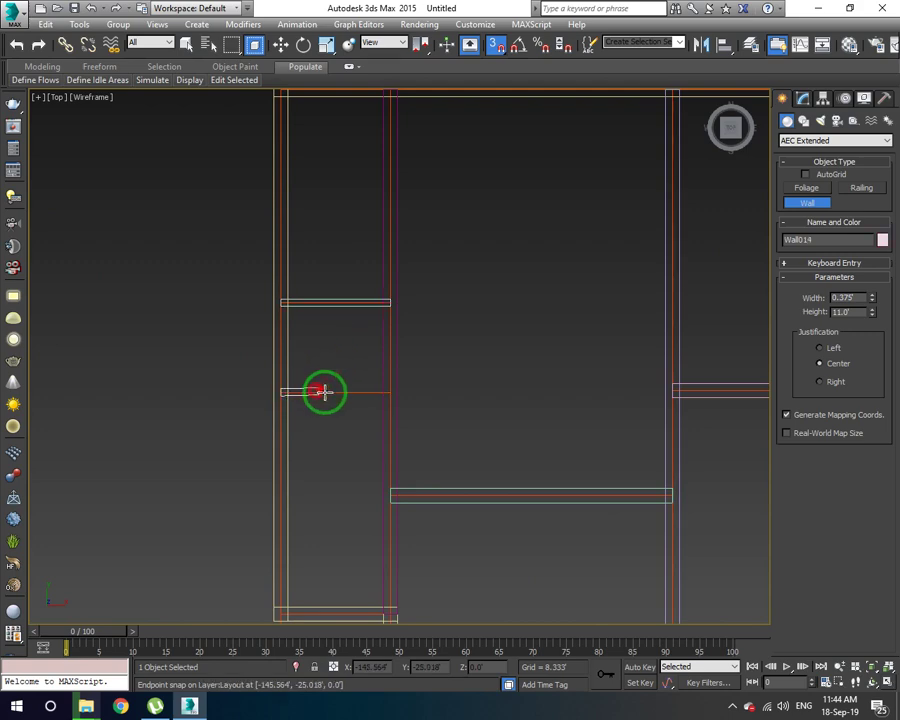
{"action": "left_click", "coordinate": [357, 394]}
{"action": "scroll", "coordinate": [389, 413], "scroll_direction": "down", "scroll_amount": 3}
{"action": "right_click", "coordinate": [389, 413]}
{"action": "scroll", "coordinate": [462, 434], "scroll_direction": "up", "scroll_amount": 4}
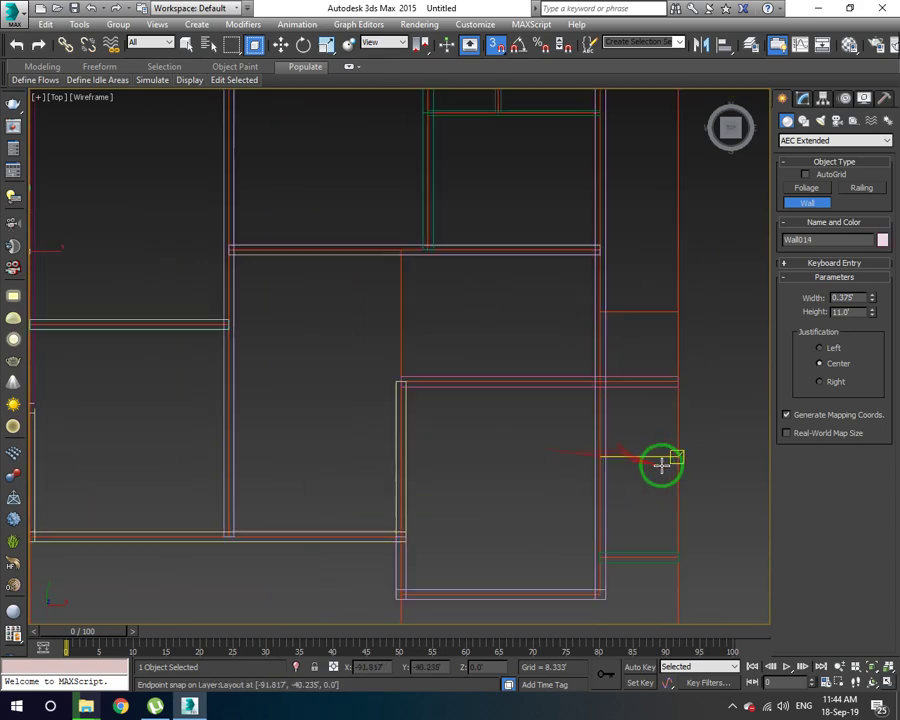
{"action": "scroll", "coordinate": [640, 460], "scroll_direction": "up", "scroll_amount": 2}
{"action": "left_click", "coordinate": [575, 455]}
{"action": "left_click", "coordinate": [650, 457]}
{"action": "right_click", "coordinate": [648, 455]}
- Snap Wall016's end onto the existing wall higher on the right side, then stop adding walls
{"action": "left_click", "coordinate": [594, 249]}
{"action": "left_click", "coordinate": [644, 249]}
{"action": "scroll", "coordinate": [616, 340], "scroll_direction": "down", "scroll_amount": 2}
{"action": "scroll", "coordinate": [616, 340], "scroll_direction": "down", "scroll_amount": 2}
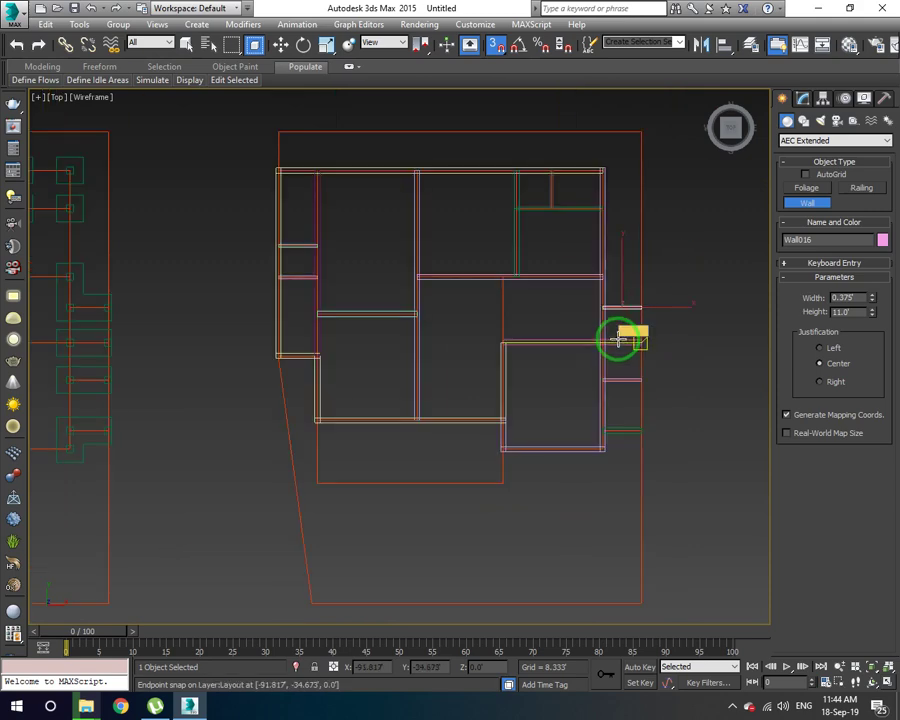
{"action": "right_click", "coordinate": [683, 350]}
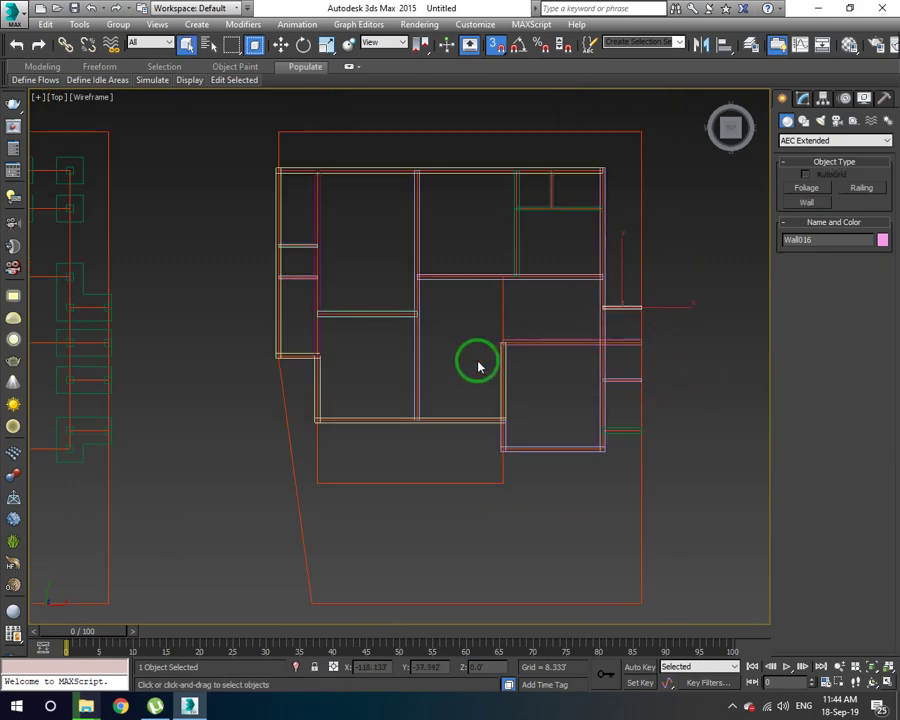
{"action": "middle_click_drag", "start_coordinate": [360, 378], "coordinate": [347, 385]}
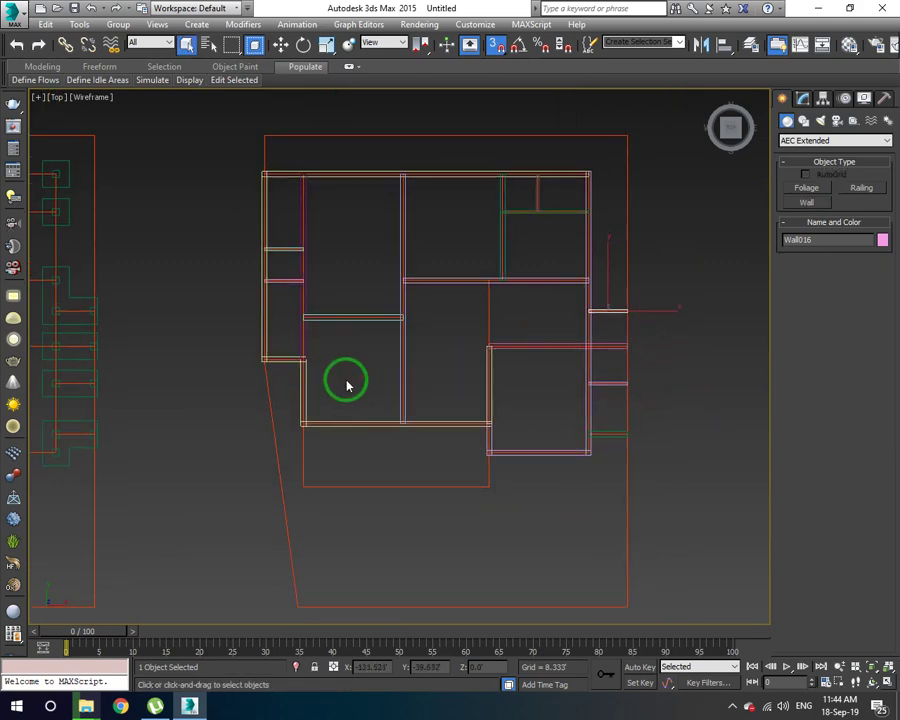
- Orbit a Realistic-shaded perspective of the walls, then return to the Top wireframe view zoomed on the right
{"action": "key", "text": "p"}
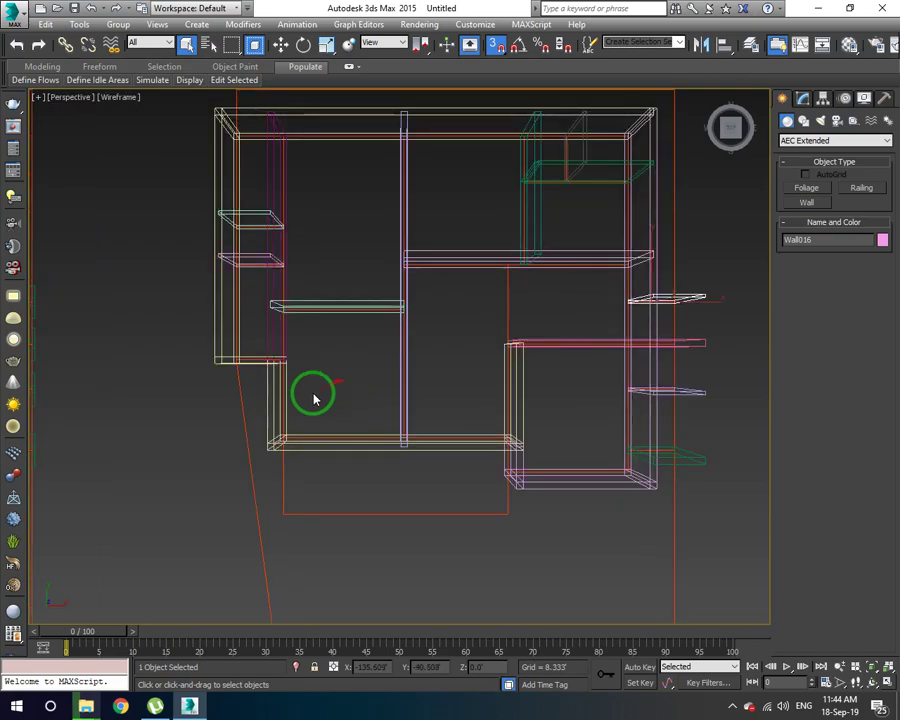
{"action": "mouse_move", "coordinate": [283, 401]}
{"action": "middle_mouse_down", "text": "alt"}
{"action": "mouse_move", "coordinate": [266, 448]}
{"action": "mouse_move", "coordinate": [303, 424]}
{"action": "mouse_move", "coordinate": [320, 390]}
{"action": "mouse_move", "coordinate": [315, 373]}
{"action": "mouse_move", "coordinate": [437, 394]}
{"action": "mouse_move", "coordinate": [379, 376]}
{"action": "middle_mouse_up", "text": "alt"}
{"action": "key", "text": "F3"}
{"action": "scroll", "coordinate": [311, 361], "scroll_direction": "down", "scroll_amount": 3}
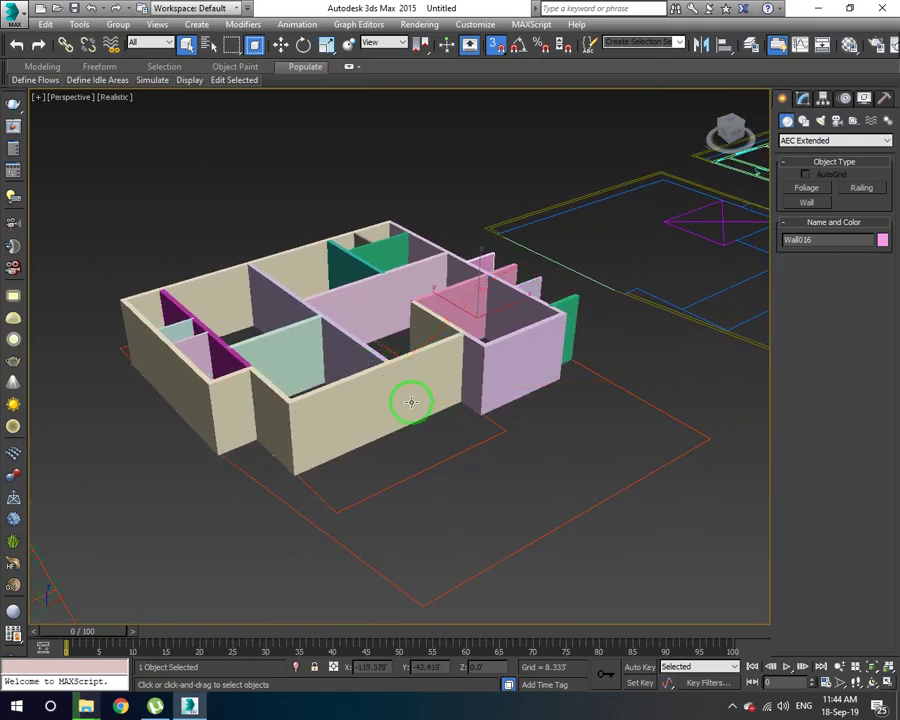
{"action": "key", "text": "t"}
{"action": "key", "text": "F3"}
{"action": "scroll", "coordinate": [470, 408], "scroll_direction": "up", "scroll_amount": 5}
{"action": "scroll", "coordinate": [466, 408], "scroll_direction": "down", "scroll_amount": 3}
{"action": "scroll", "coordinate": [488, 484], "scroll_direction": "down", "scroll_amount": 2}
{"action": "scroll", "coordinate": [503, 527], "scroll_direction": "up", "scroll_amount": 3}
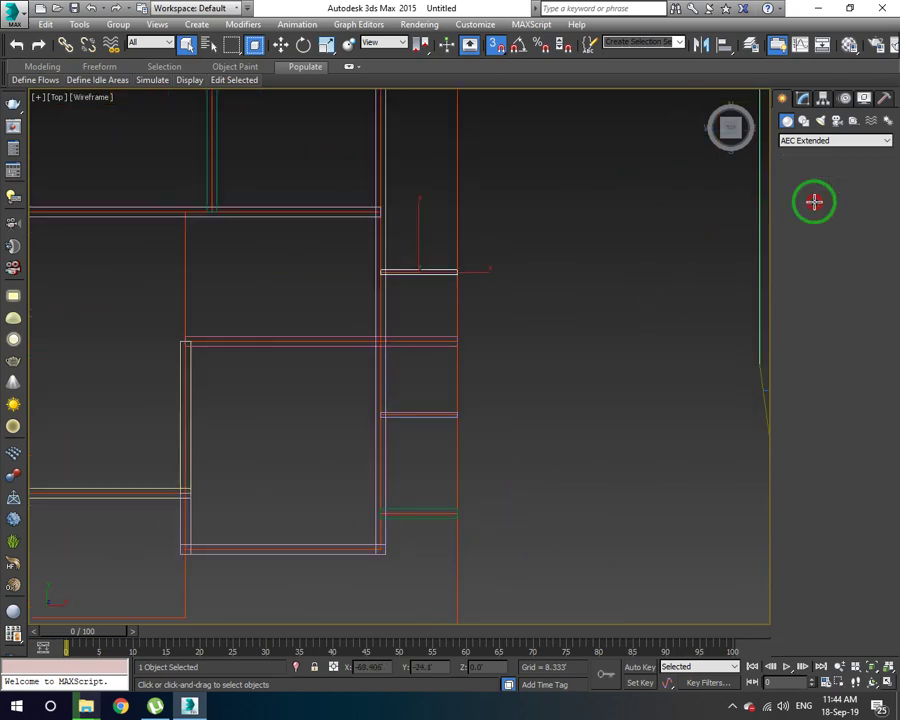
- Set the wall width and draw a first thin wall down from an existing wall end
{"action": "left_click", "coordinate": [807, 202]}
{"action": "double_click", "coordinate": [845, 298]}
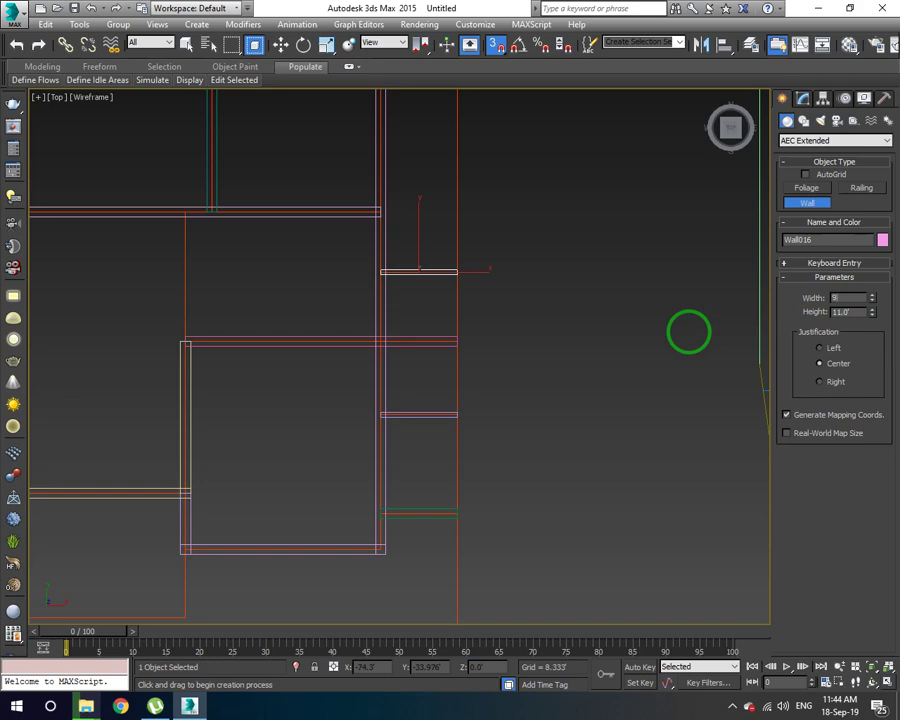
{"action": "left_click", "coordinate": [457, 274]}
{"action": "scroll", "coordinate": [470, 535], "scroll_direction": "up", "scroll_amount": 5}
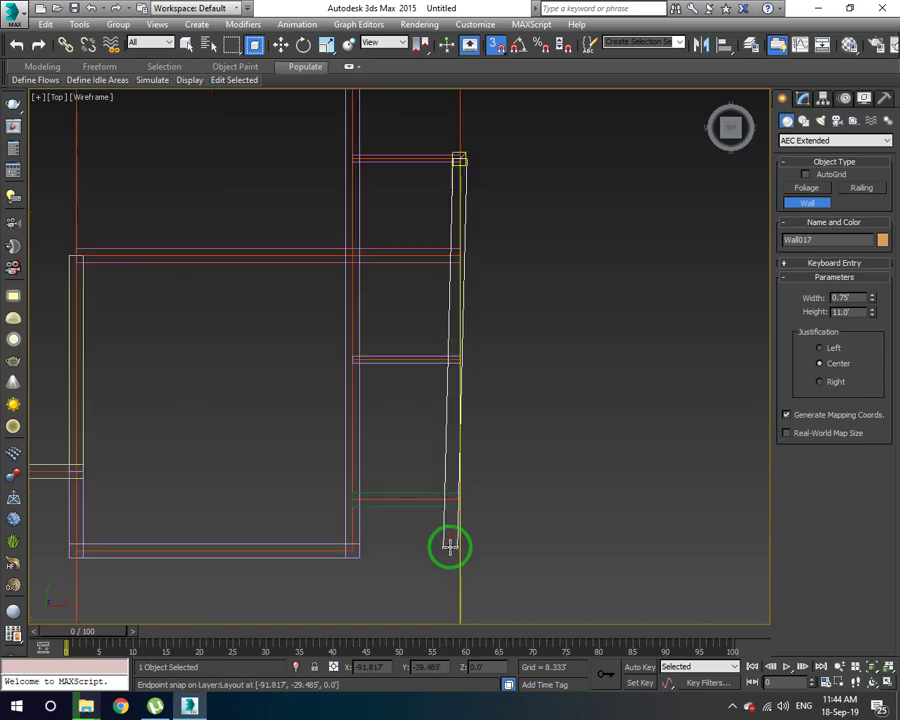
{"action": "left_click", "coordinate": [435, 412]}
{"action": "right_click", "coordinate": [560, 428]}
{"action": "right_click", "coordinate": [497, 411]}
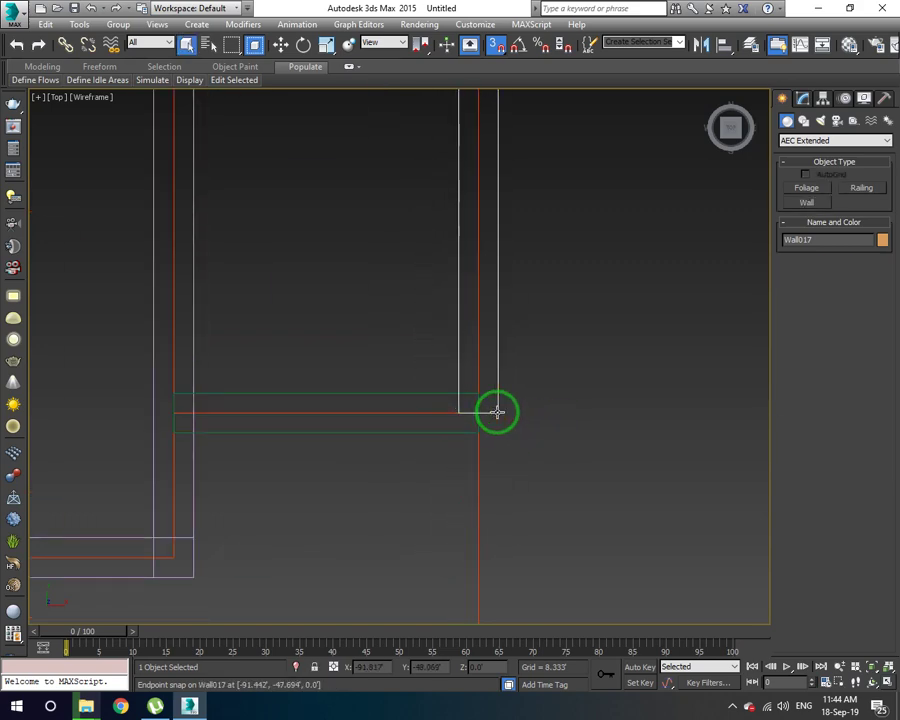
{"action": "scroll", "coordinate": [497, 412], "scroll_direction": "down", "scroll_amount": 2}
{"action": "scroll", "coordinate": [500, 412], "scroll_direction": "down", "scroll_amount": 2}
{"action": "scroll", "coordinate": [508, 408], "scroll_direction": "down", "scroll_amount": 2}
{"action": "left_click", "coordinate": [624, 356]}
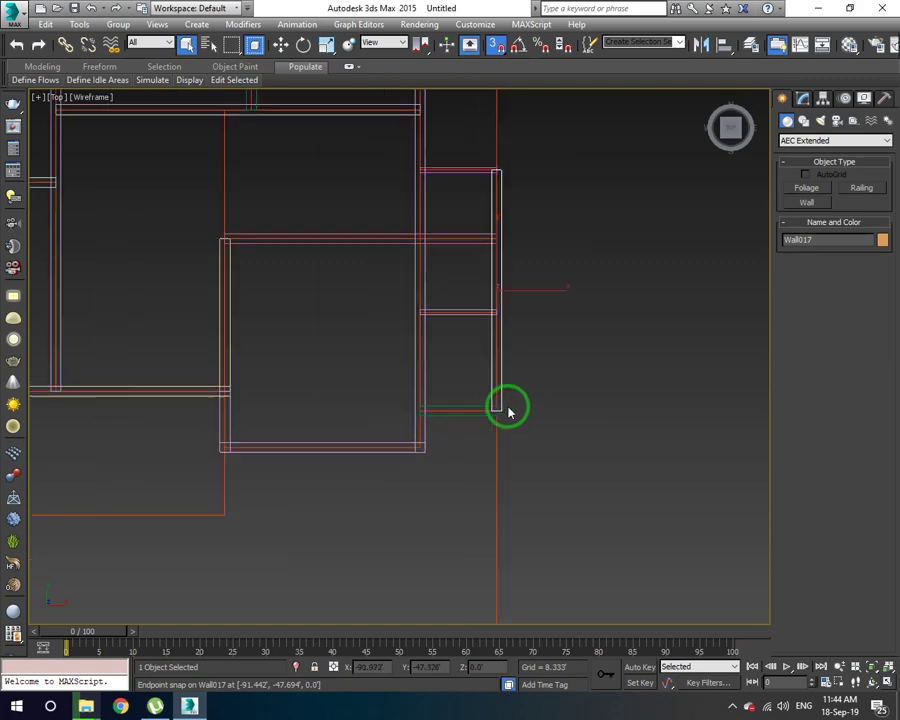
- Draw the 0.375'-wide Wall017 from the upper wall corner down to the lower snapped endpoint
{"action": "left_click", "coordinate": [797, 211]}
{"action": "left_click", "coordinate": [506, 176]}
{"action": "scroll", "coordinate": [506, 170], "scroll_direction": "up", "scroll_amount": 2}
{"action": "scroll", "coordinate": [506, 170], "scroll_direction": "up", "scroll_amount": 1}
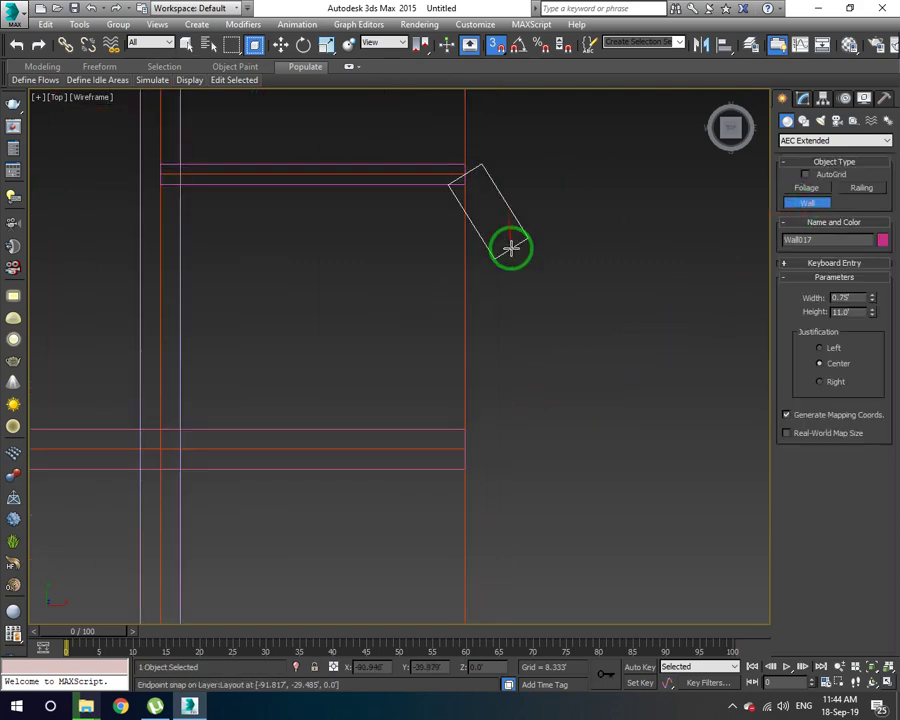
{"action": "left_click", "coordinate": [845, 298]}
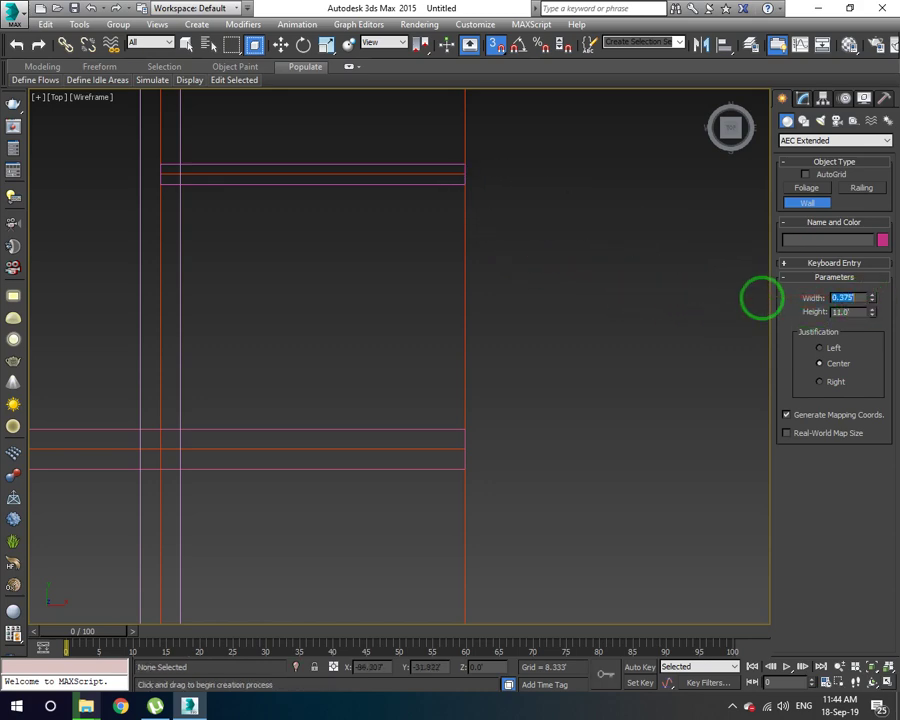
{"action": "left_click", "coordinate": [460, 170]}
{"action": "scroll", "coordinate": [461, 282], "scroll_direction": "down", "scroll_amount": 3}
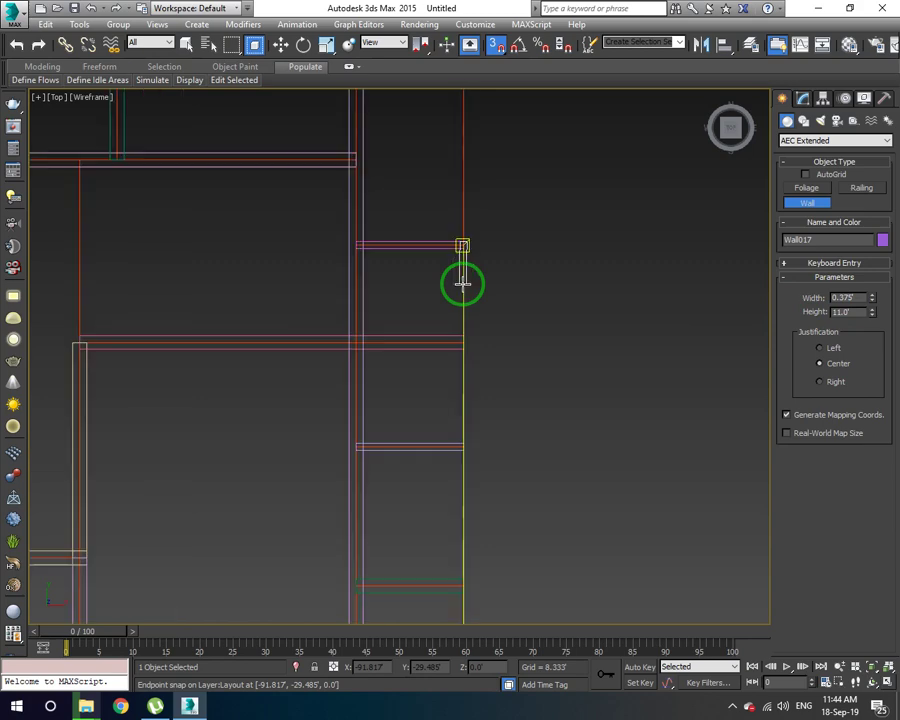
{"action": "middle_click_drag", "start_coordinate": [466, 470], "coordinate": [468, 396]}
{"action": "scroll", "coordinate": [466, 400], "scroll_direction": "up", "scroll_amount": 5}
{"action": "left_click", "coordinate": [470, 418]}
{"action": "scroll", "coordinate": [540, 425], "scroll_direction": "down", "scroll_amount": 3}
{"action": "scroll", "coordinate": [530, 424], "scroll_direction": "down", "scroll_amount": 2}
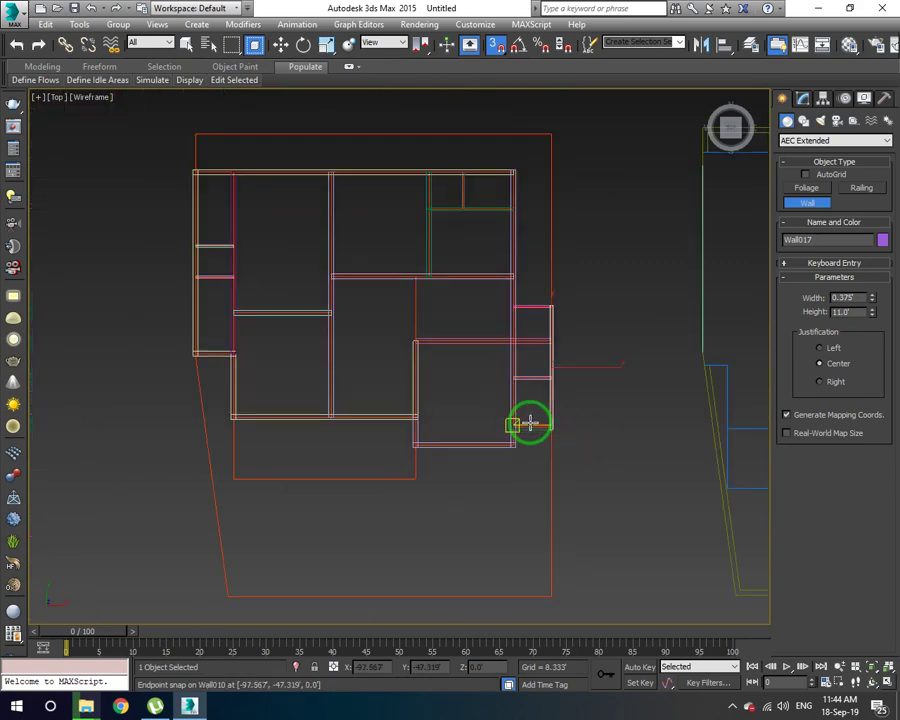
{"action": "right_click", "coordinate": [252, 285]}
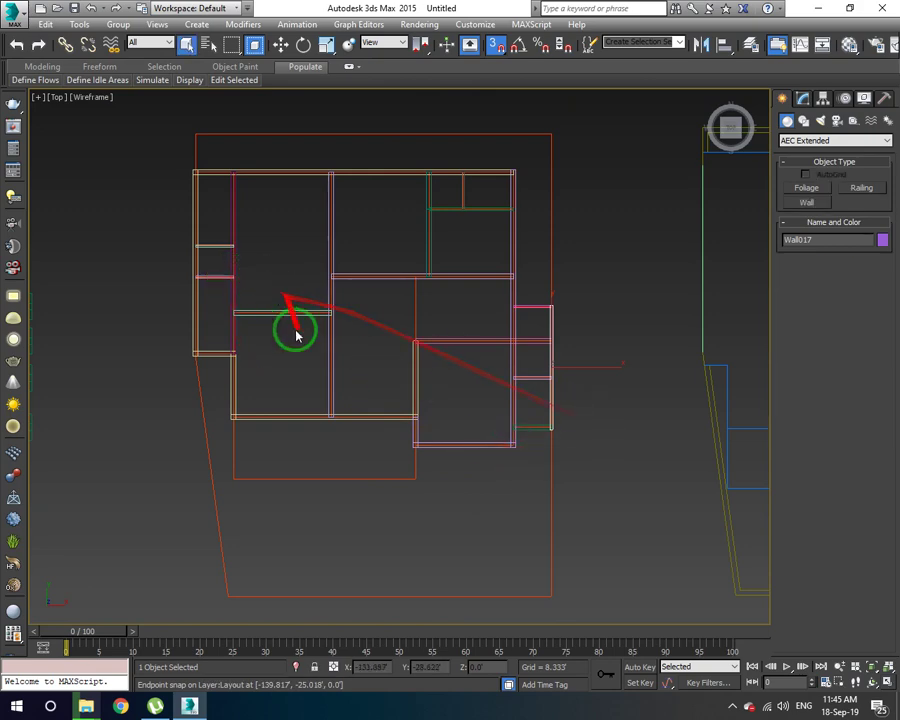
{"action": "key", "text": "p"}
{"action": "key", "text": "F3"}
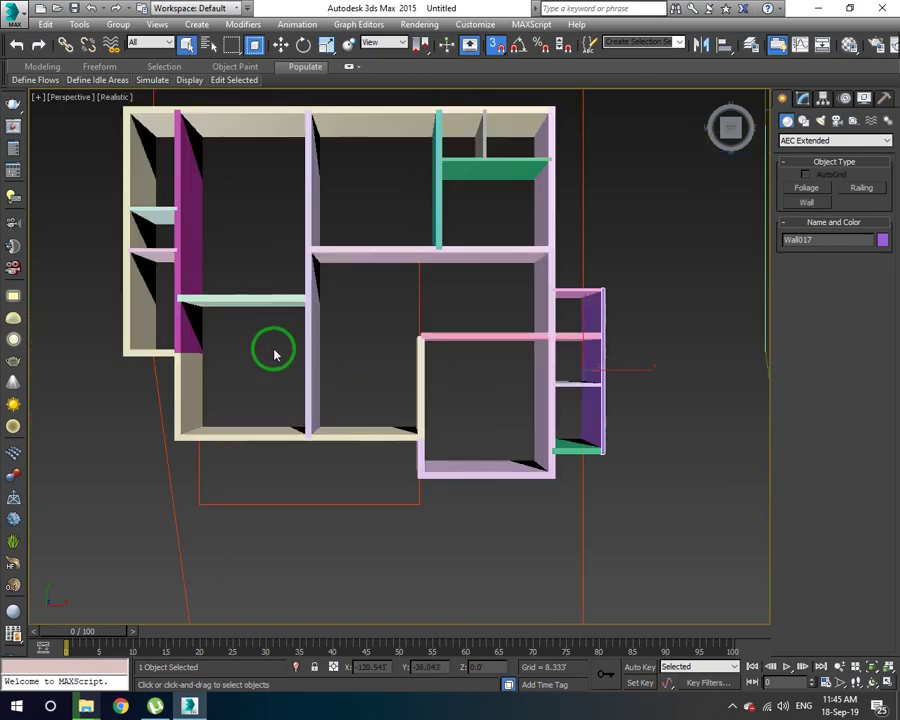
{"action": "mouse_move", "coordinate": [268, 362]}
{"action": "middle_mouse_down", "text": "alt"}
{"action": "mouse_move", "coordinate": [254, 376]}
{"action": "mouse_move", "coordinate": [290, 380]}
{"action": "middle_mouse_up", "text": "alt"}
{"action": "scroll", "coordinate": [290, 380], "scroll_direction": "down", "scroll_amount": 5}
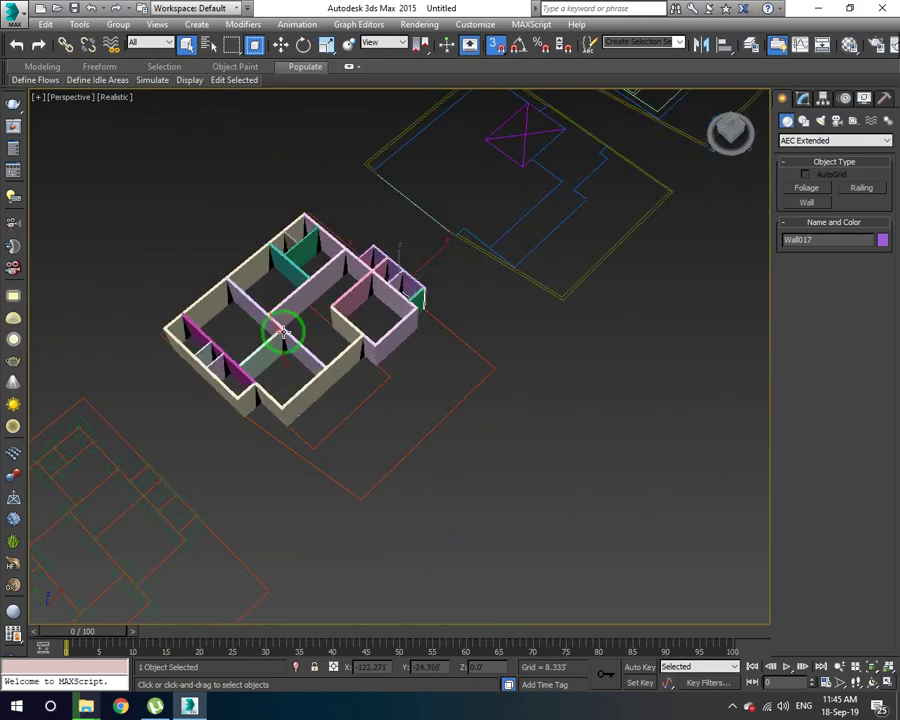
{"action": "middle_click_drag", "start_coordinate": [282, 330], "coordinate": [304, 320], "text": "alt"}
{"action": "scroll", "coordinate": [304, 320], "scroll_direction": "down", "scroll_amount": 2}
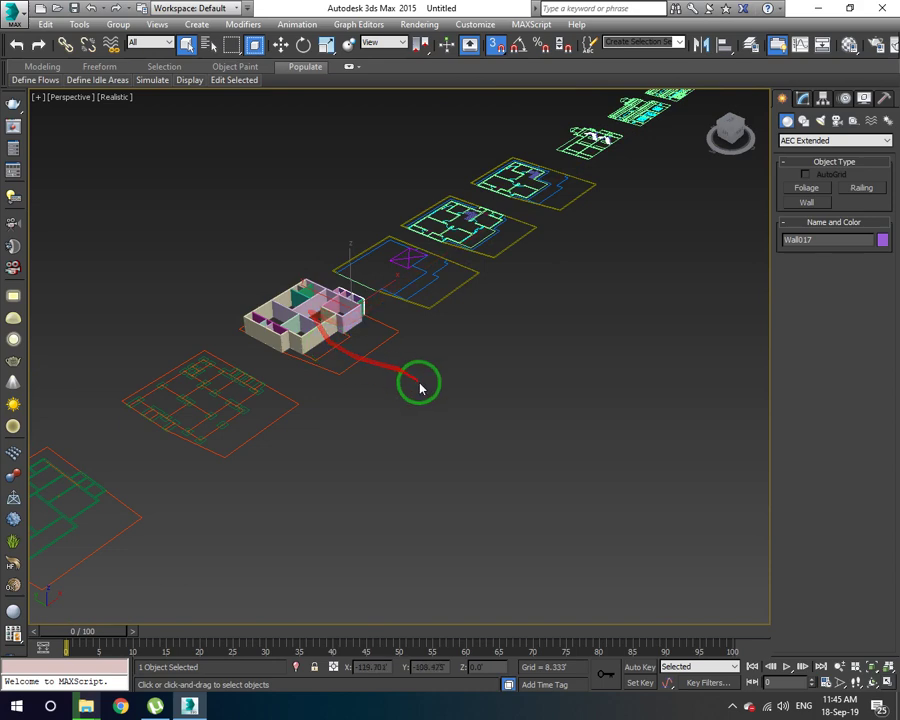
{"action": "scroll", "coordinate": [420, 388], "scroll_direction": "down", "scroll_amount": 2}
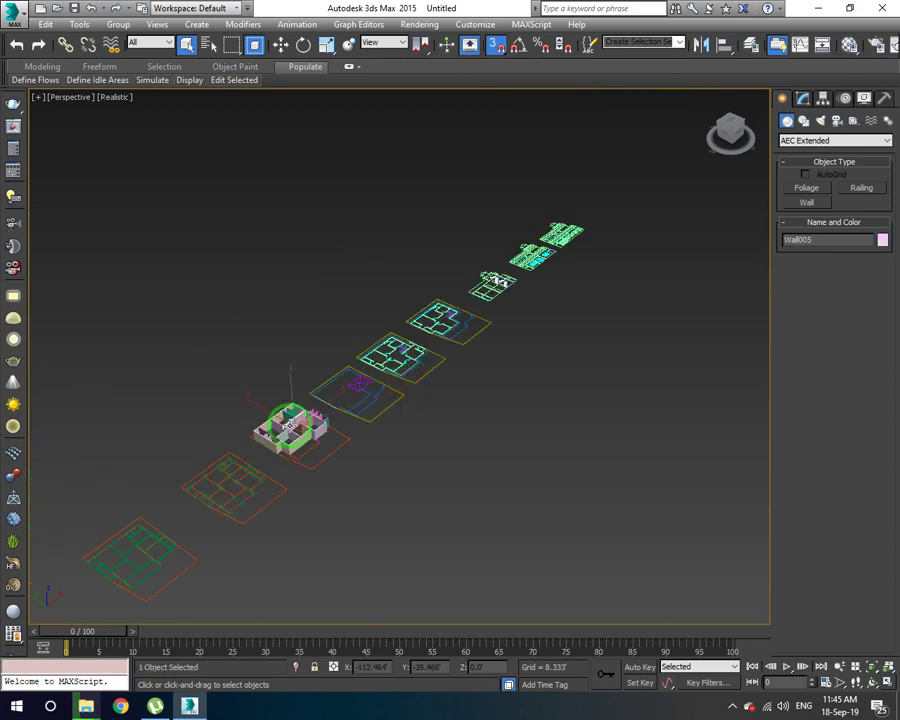
{"action": "scroll", "coordinate": [289, 426], "scroll_direction": "up", "scroll_amount": 10}
{"action": "scroll", "coordinate": [289, 426], "scroll_direction": "down", "scroll_amount": 8}
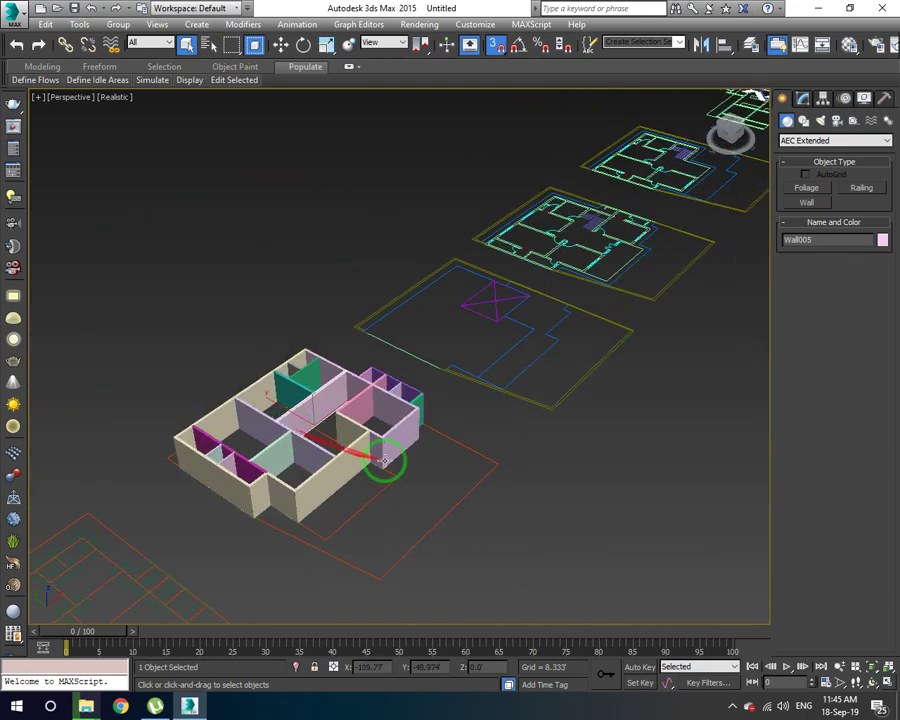
{"action": "mouse_move", "coordinate": [359, 372]}
{"action": "middle_mouse_down", "text": "alt"}
{"action": "mouse_move", "coordinate": [440, 374]}
{"action": "mouse_move", "coordinate": [356, 412]}
{"action": "mouse_move", "coordinate": [331, 442]}
{"action": "middle_mouse_up", "text": "alt"}
{"action": "scroll", "coordinate": [402, 452], "scroll_direction": "up", "scroll_amount": 5}
{"action": "middle_click_drag", "start_coordinate": [402, 452], "coordinate": [373, 423], "text": "alt"}
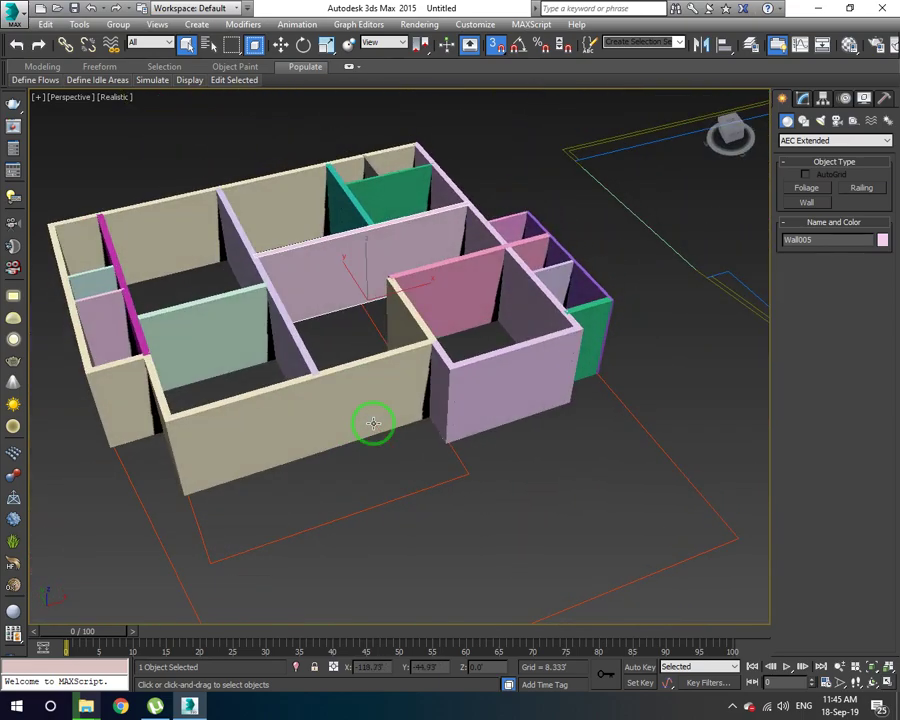
{"action": "key", "text": "t"}
{"action": "key", "text": "F3"}
{"action": "scroll", "coordinate": [373, 423], "scroll_direction": "up", "scroll_amount": 5}
{"action": "scroll", "coordinate": [394, 454], "scroll_direction": "down", "scroll_amount": 8}
{"action": "middle_click_drag", "start_coordinate": [394, 454], "coordinate": [430, 378]}
{"action": "scroll", "coordinate": [340, 447], "scroll_direction": "up", "scroll_amount": 2}
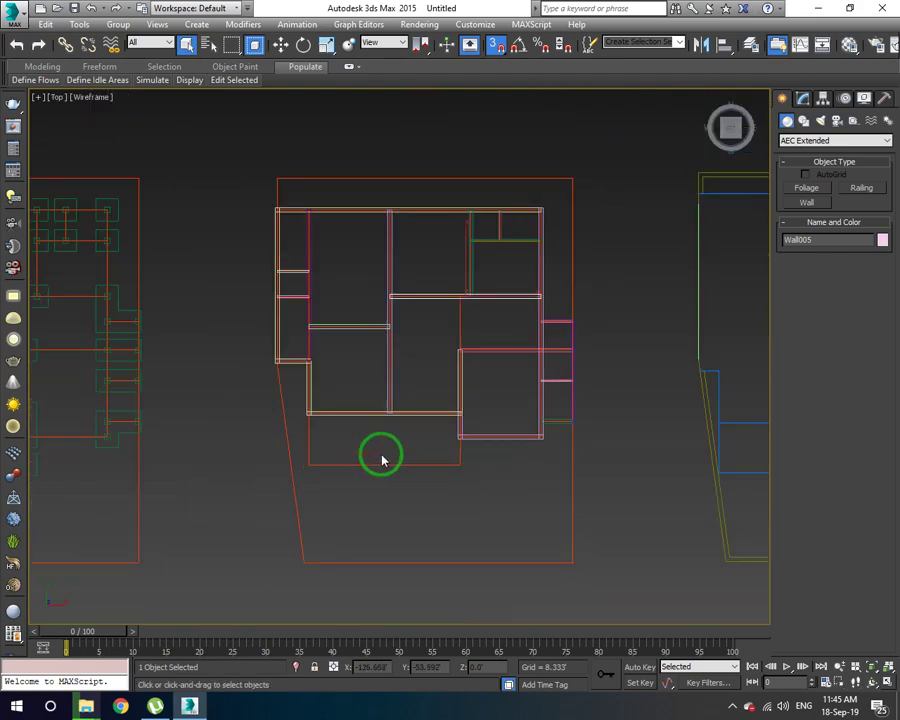
{"action": "scroll", "coordinate": [386, 428], "scroll_direction": "down", "scroll_amount": 6}
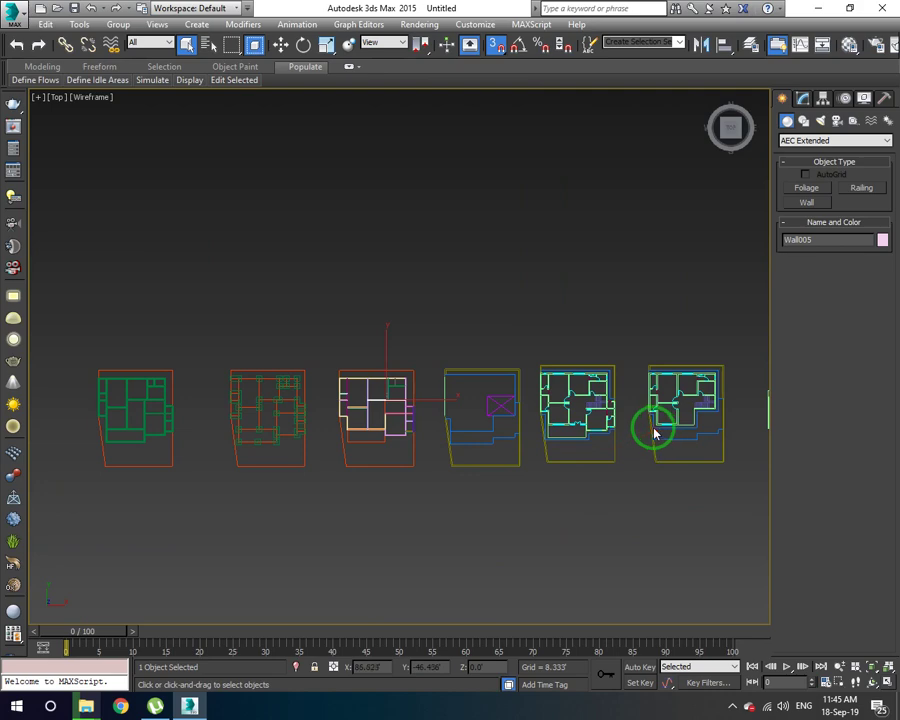
{"action": "scroll", "coordinate": [580, 410], "scroll_direction": "up", "scroll_amount": 5}
{"action": "scroll", "coordinate": [580, 410], "scroll_direction": "down", "scroll_amount": 3}
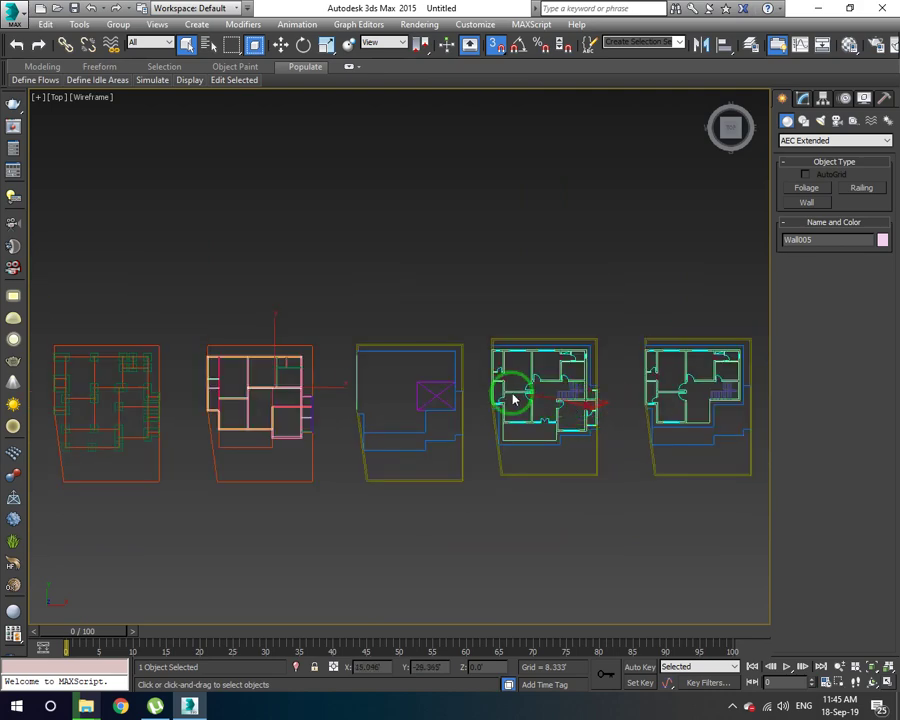
{"action": "scroll", "coordinate": [241, 408], "scroll_direction": "up", "scroll_amount": 4}
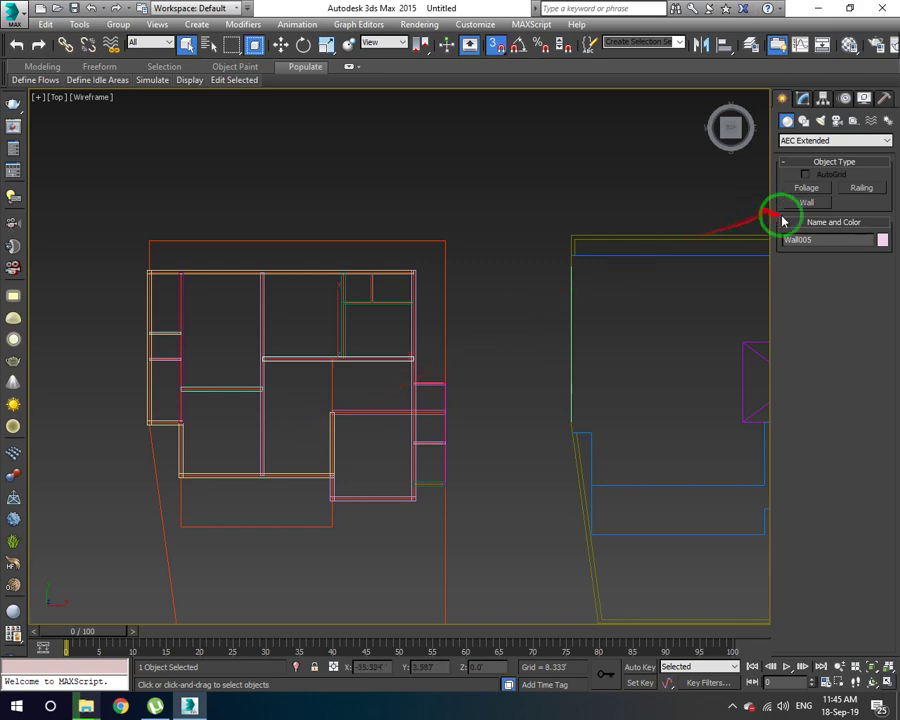
{"action": "scroll", "coordinate": [278, 452], "scroll_direction": "up", "scroll_amount": 3}
- Switch the object category to Doors and pick the Pivot door tool
{"action": "scroll", "coordinate": [278, 452], "scroll_direction": "up", "scroll_amount": 2}
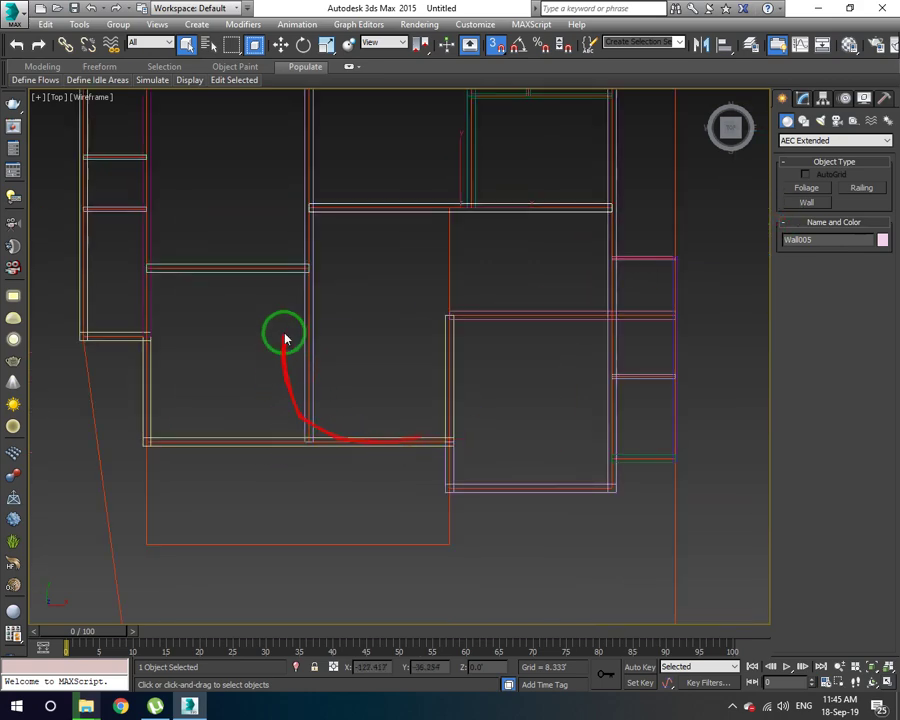
{"action": "middle_click_drag", "start_coordinate": [284, 336], "coordinate": [314, 420]}
{"action": "left_click", "coordinate": [801, 141]}
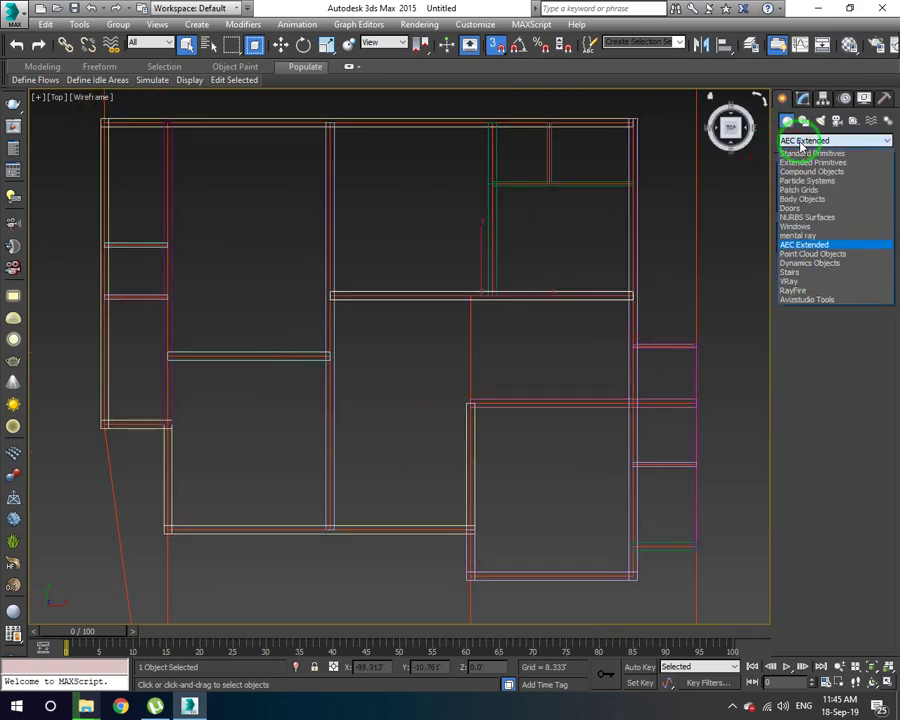
{"action": "left_click", "coordinate": [797, 209]}
{"action": "left_click", "coordinate": [820, 190]}
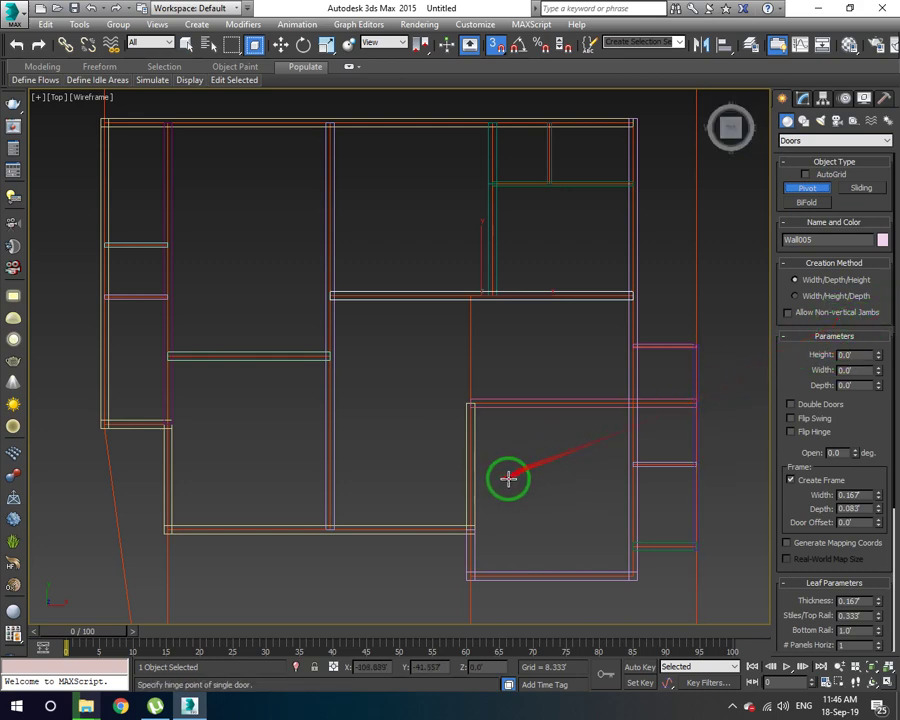
- Select the door height value and bring the wall junction into view
{"action": "scroll", "coordinate": [442, 565], "scroll_direction": "up", "scroll_amount": 3}
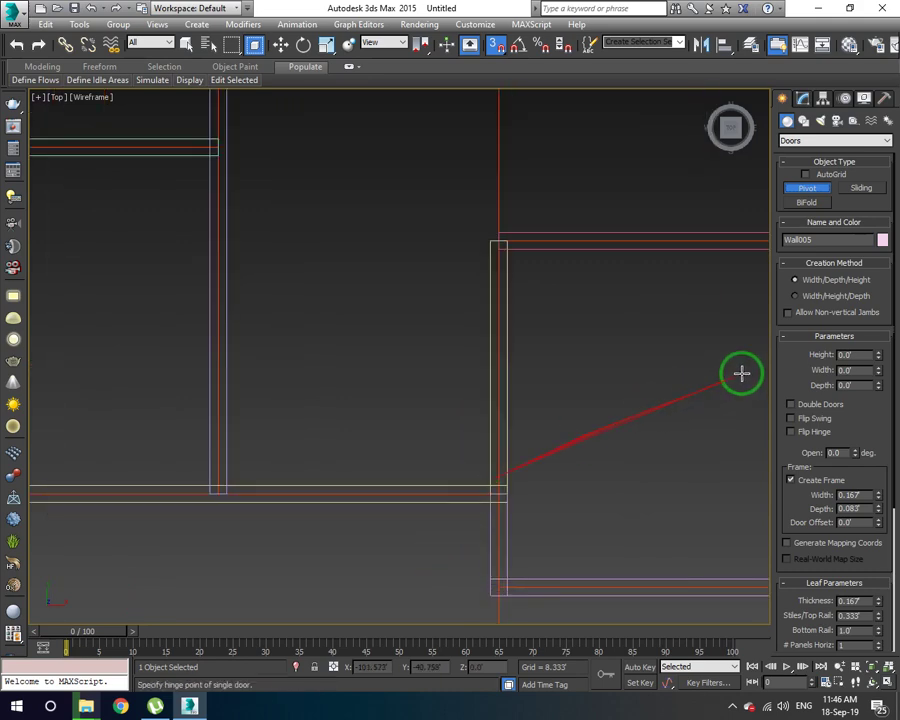
{"action": "left_click", "coordinate": [845, 355]}
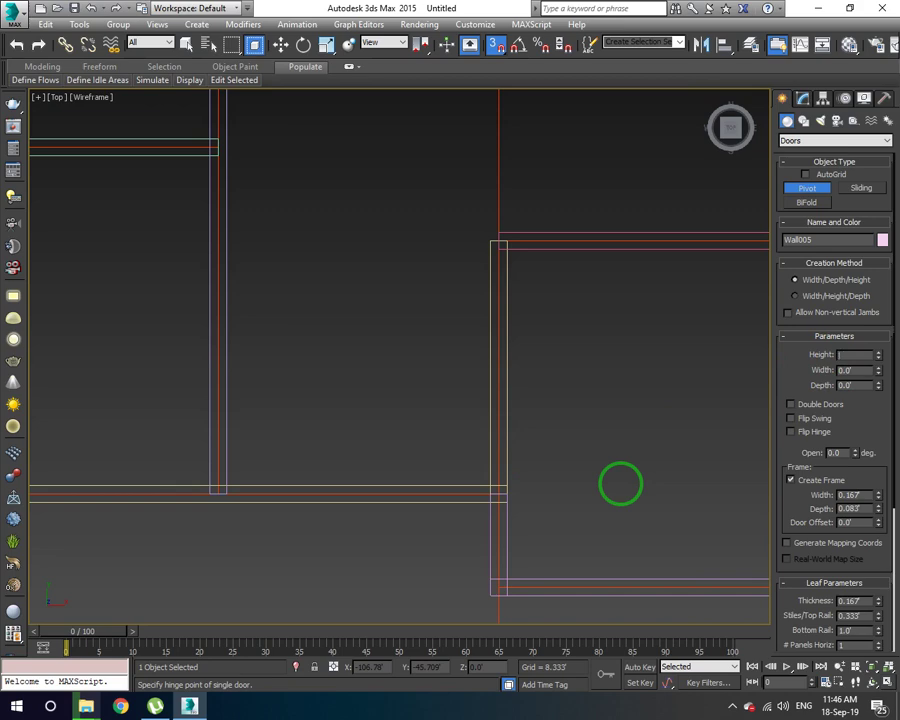
{"action": "scroll", "coordinate": [506, 242], "scroll_direction": "up", "scroll_amount": 2}
{"action": "scroll", "coordinate": [506, 242], "scroll_direction": "up", "scroll_amount": 3}
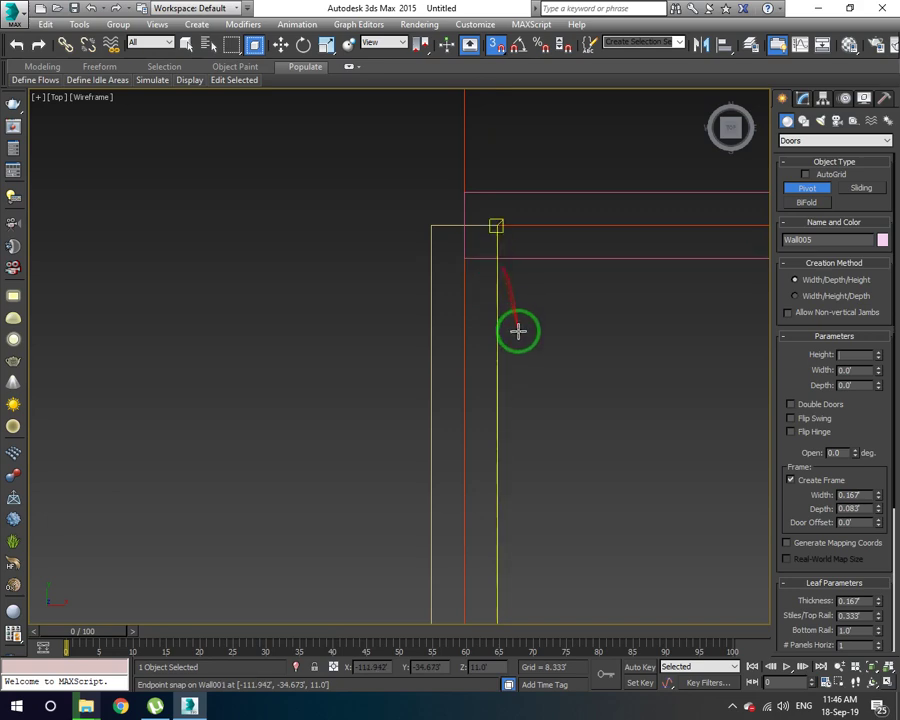
{"action": "scroll", "coordinate": [540, 352], "scroll_direction": "down", "scroll_amount": 1}
{"action": "scroll", "coordinate": [531, 356], "scroll_direction": "down", "scroll_amount": 2}
{"action": "scroll", "coordinate": [531, 356], "scroll_direction": "down", "scroll_amount": 2}
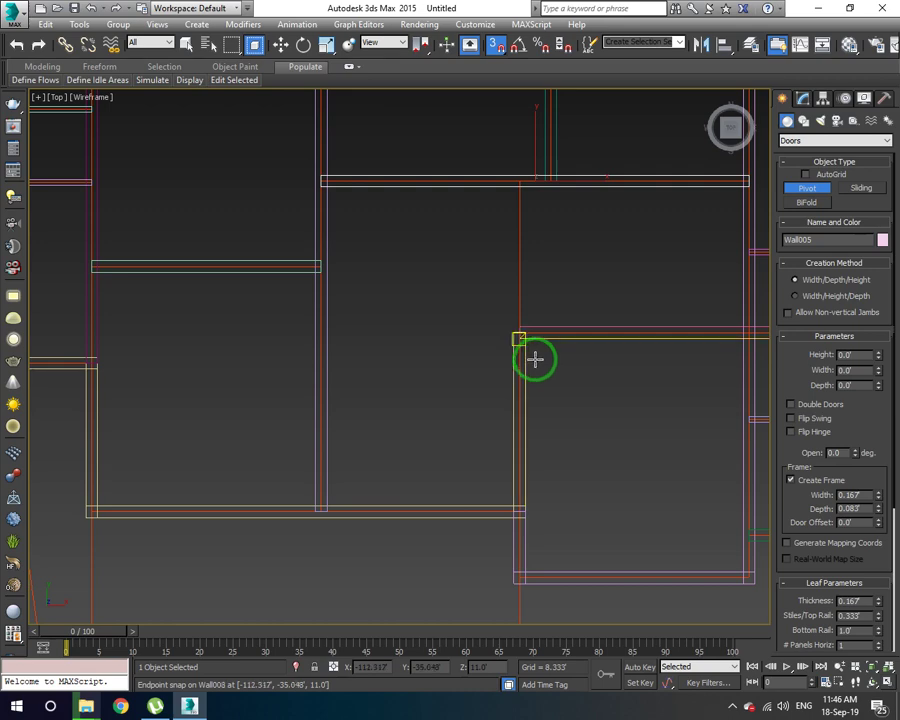
{"action": "middle_click_drag", "start_coordinate": [428, 297], "coordinate": [512, 295]}
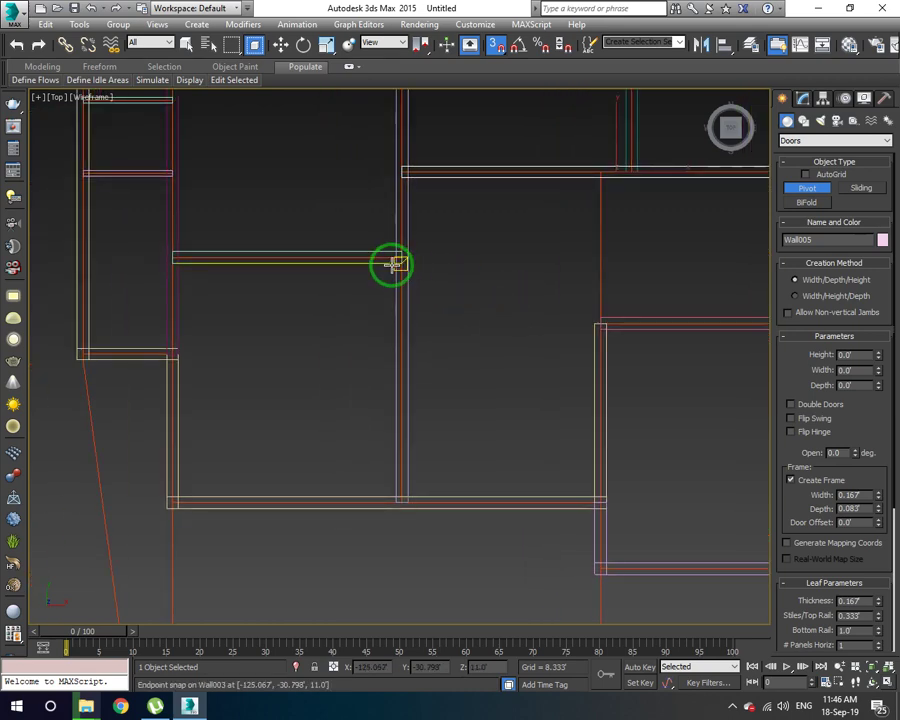
{"action": "scroll", "coordinate": [398, 266], "scroll_direction": "up", "scroll_amount": 4}
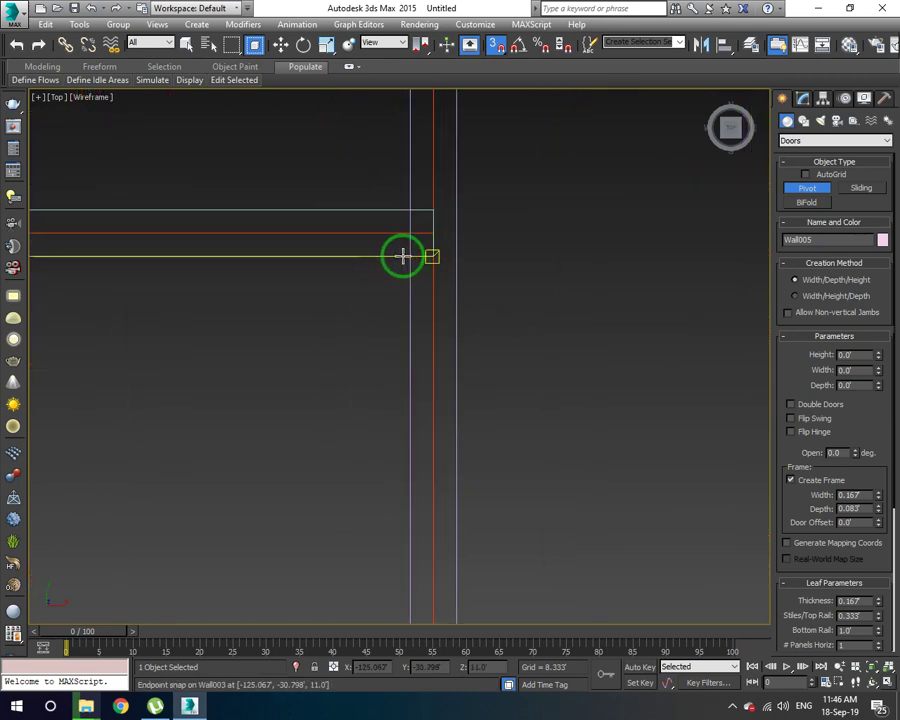
- Change which snap points are active in Grid and Snap Settings
{"action": "right_click", "coordinate": [496, 44]}
{"action": "left_click", "coordinate": [493, 367]}
{"action": "left_click", "coordinate": [539, 257]}
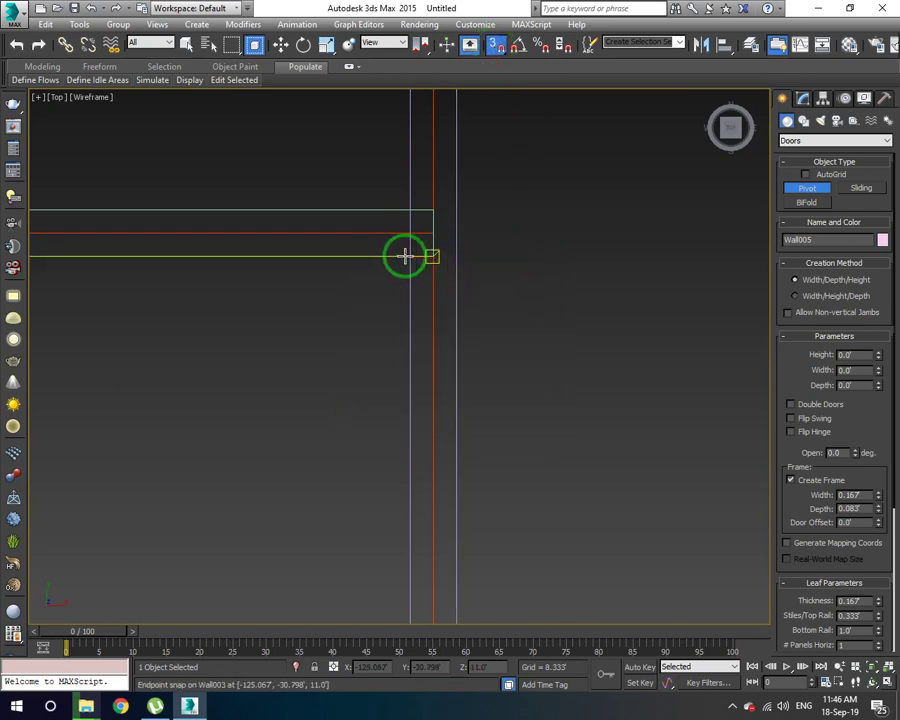
{"action": "scroll", "coordinate": [410, 255], "scroll_direction": "down", "scroll_amount": 3}
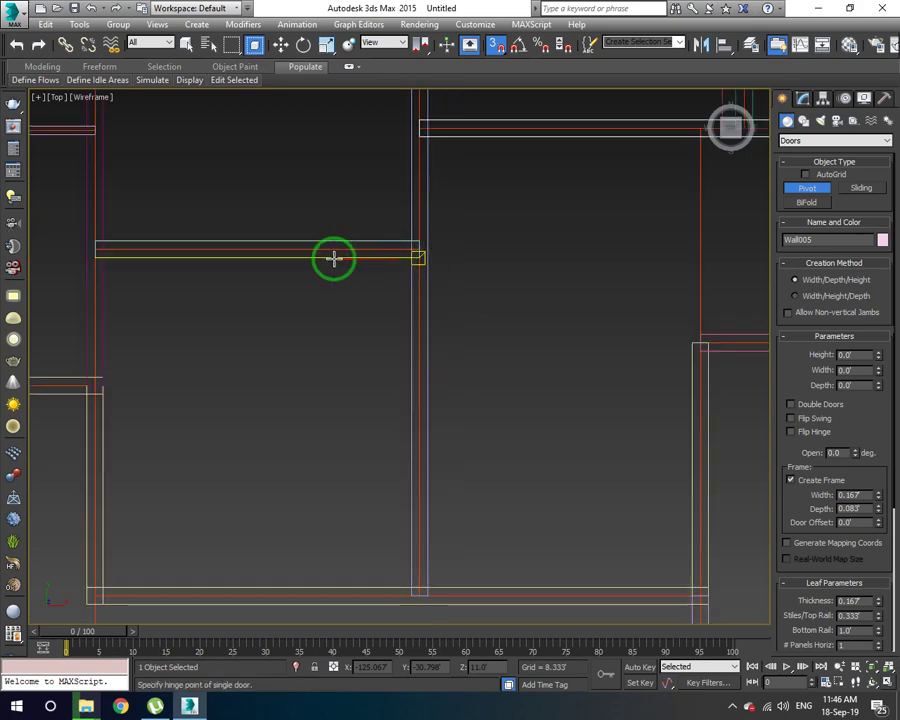
- Toggle Vertex snapping in Grid and Snap Settings
{"action": "right_click", "coordinate": [496, 45]}
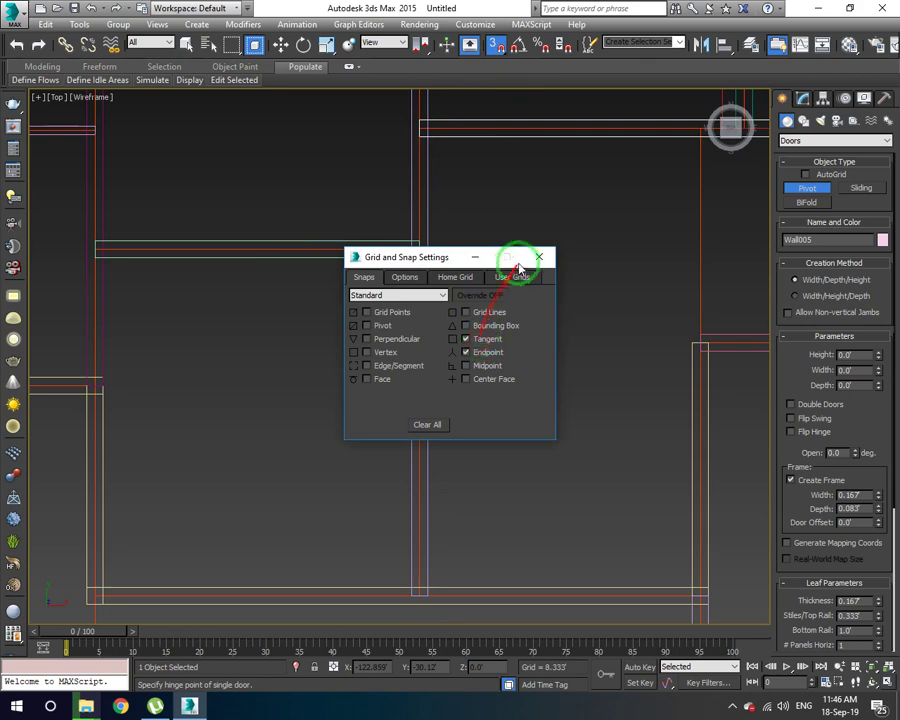
{"action": "left_click", "coordinate": [539, 257]}
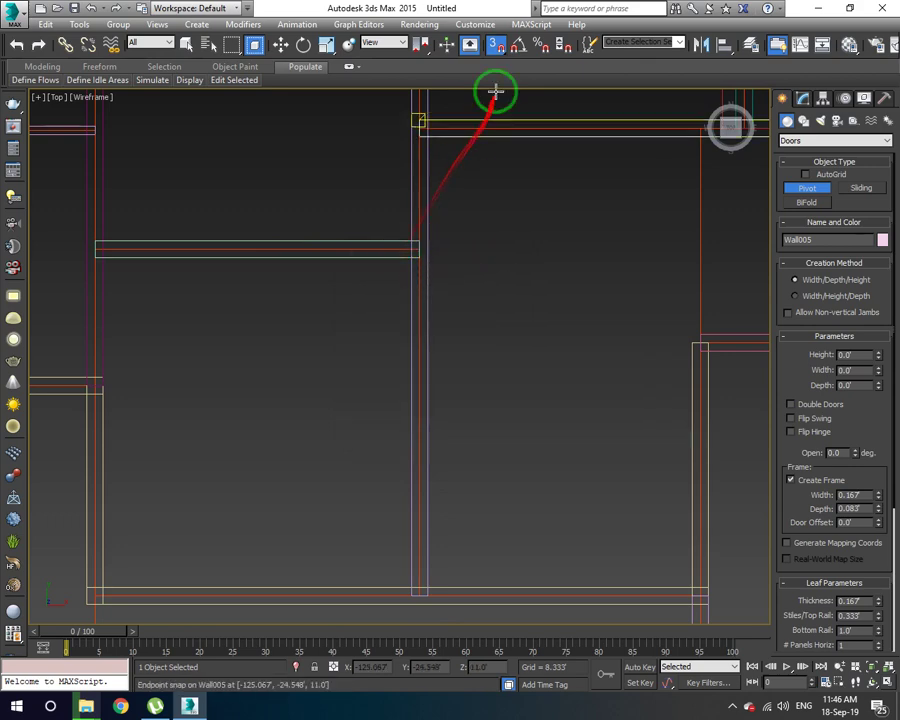
{"action": "right_click", "coordinate": [496, 45]}
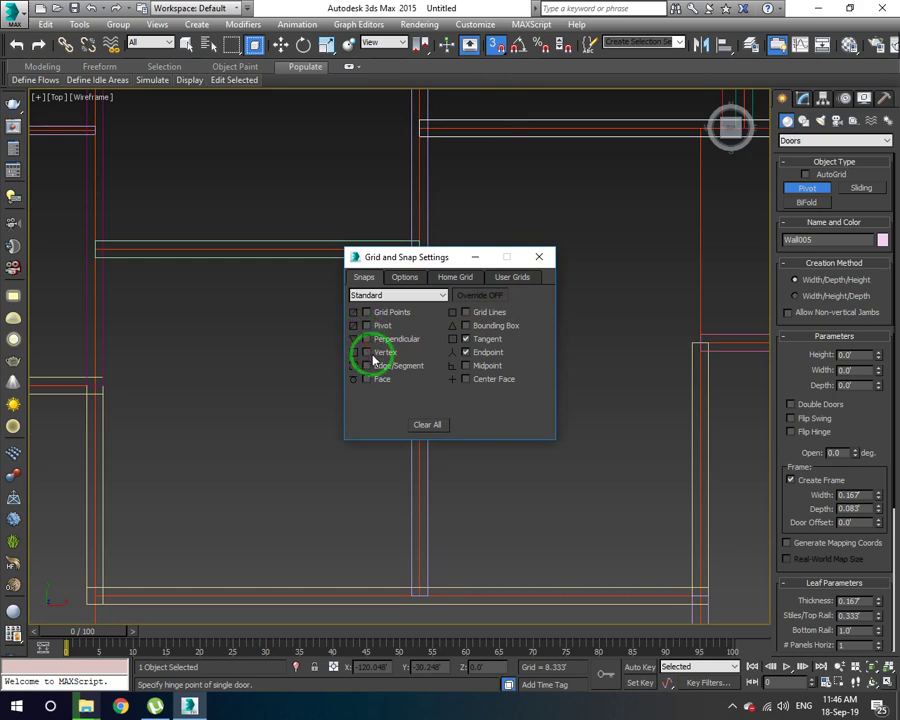
{"action": "left_click", "coordinate": [539, 257]}
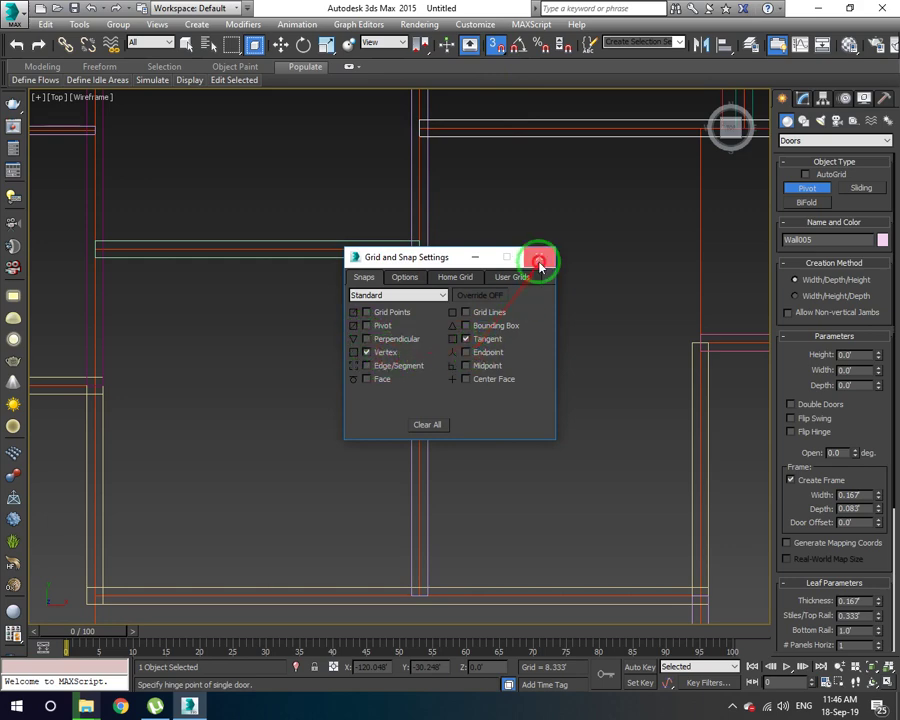
{"action": "scroll", "coordinate": [408, 259], "scroll_direction": "up", "scroll_amount": 3}
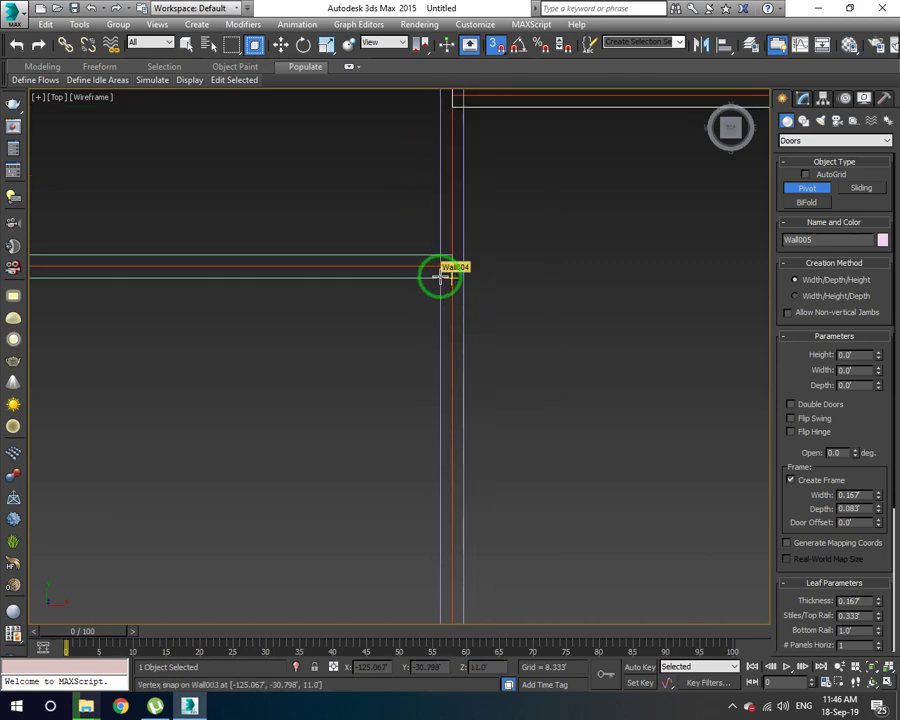
{"action": "scroll", "coordinate": [441, 277], "scroll_direction": "up", "scroll_amount": 5}
{"action": "left_click_drag", "start_coordinate": [427, 297], "coordinate": [517, 77]}
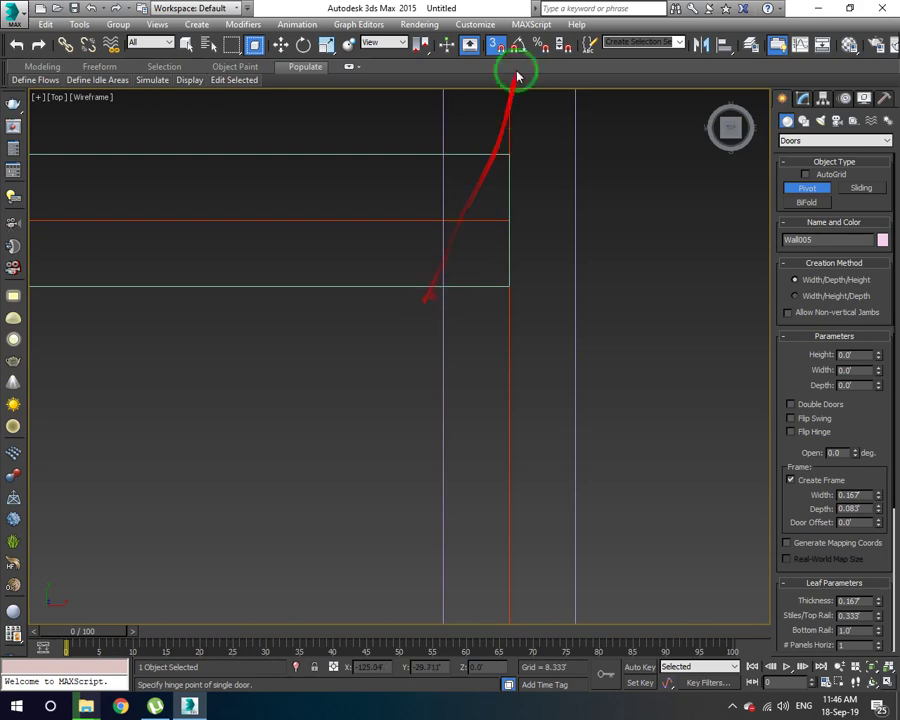
- Enable Pivot snap and clear Tangent, leaving Pivot, Endpoint and Midpoint checked
{"action": "right_click", "coordinate": [496, 44]}
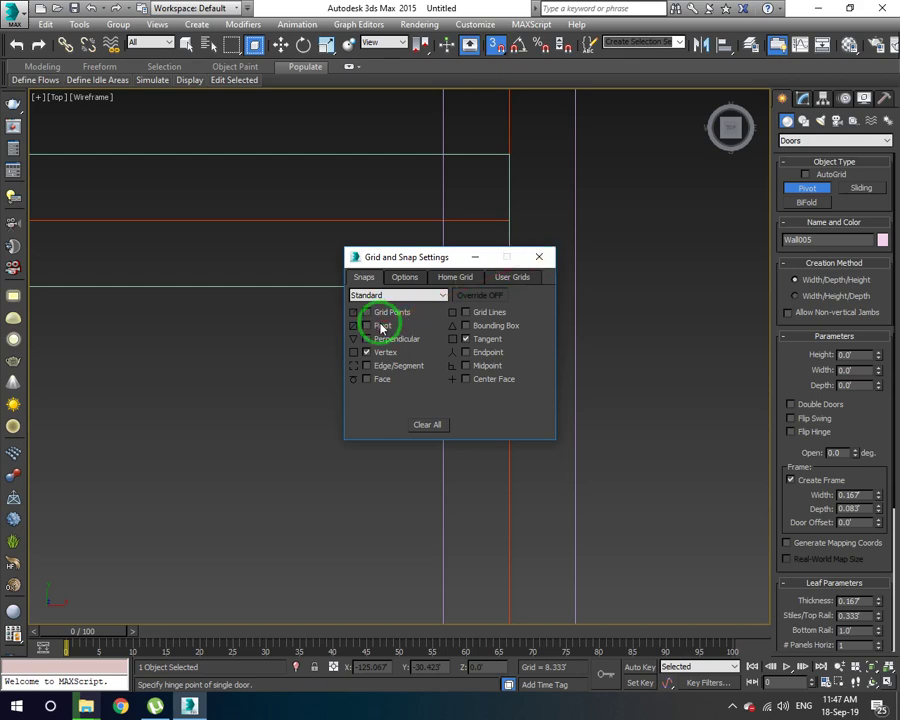
{"action": "left_click", "coordinate": [538, 257]}
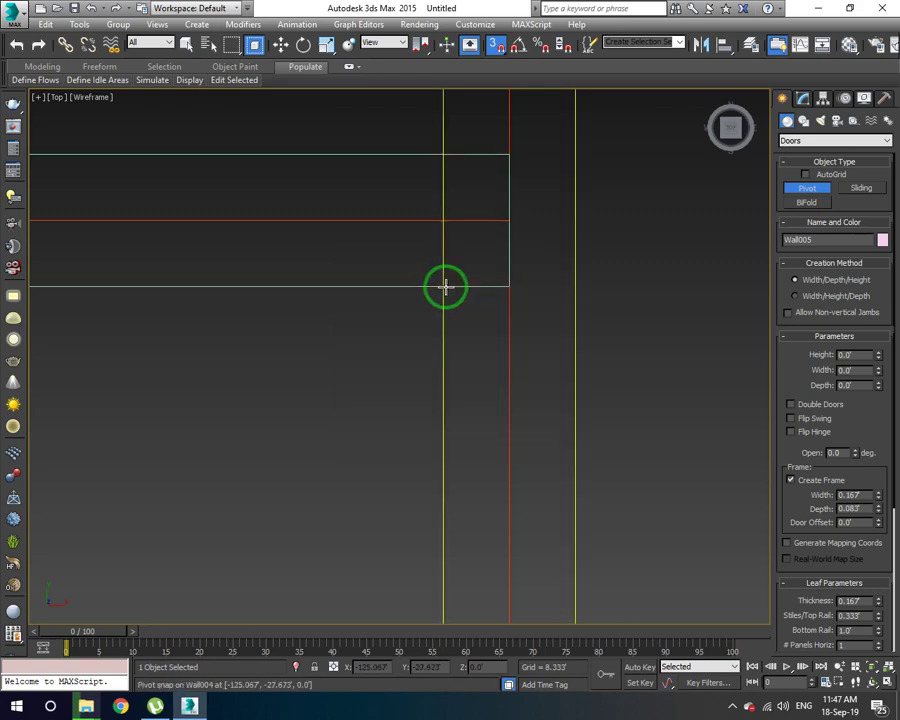
{"action": "scroll", "coordinate": [441, 287], "scroll_direction": "down", "scroll_amount": 2}
{"action": "scroll", "coordinate": [456, 283], "scroll_direction": "down", "scroll_amount": 3}
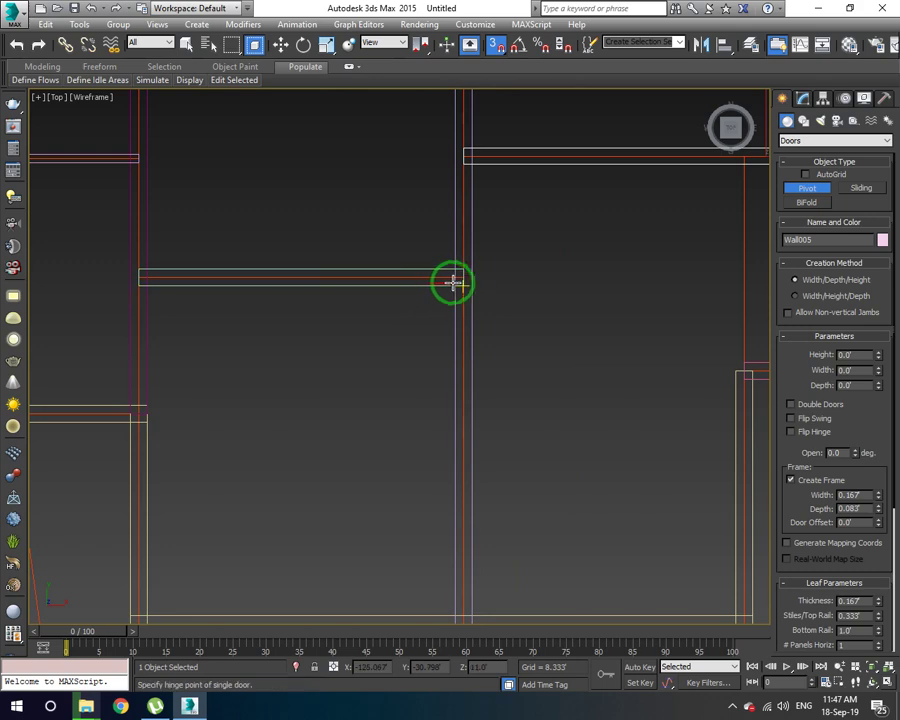
{"action": "scroll", "coordinate": [463, 281], "scroll_direction": "up", "scroll_amount": 3}
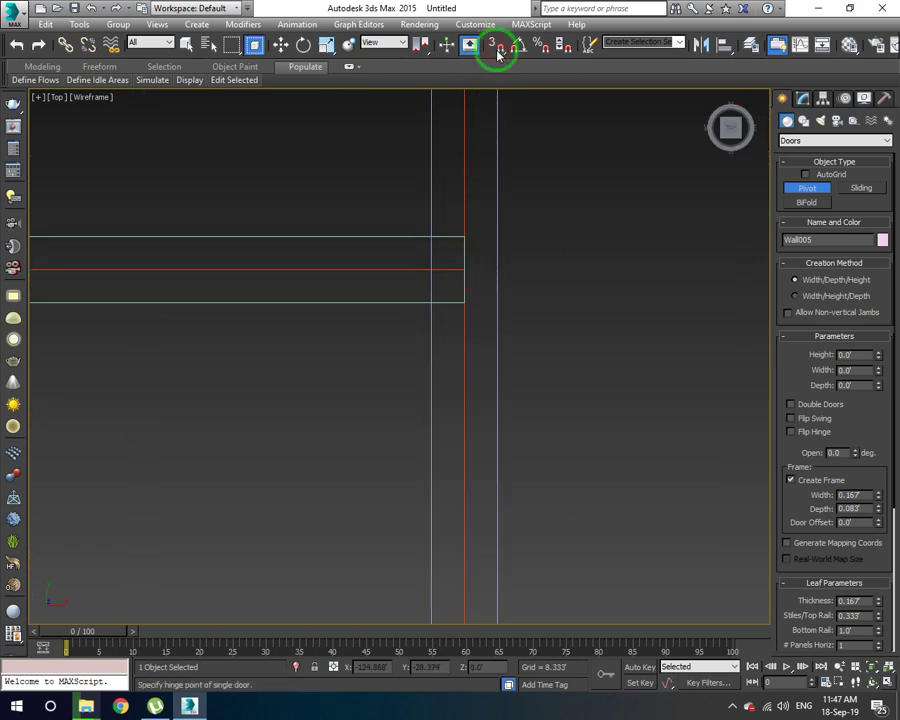
{"action": "right_click", "coordinate": [494, 45]}
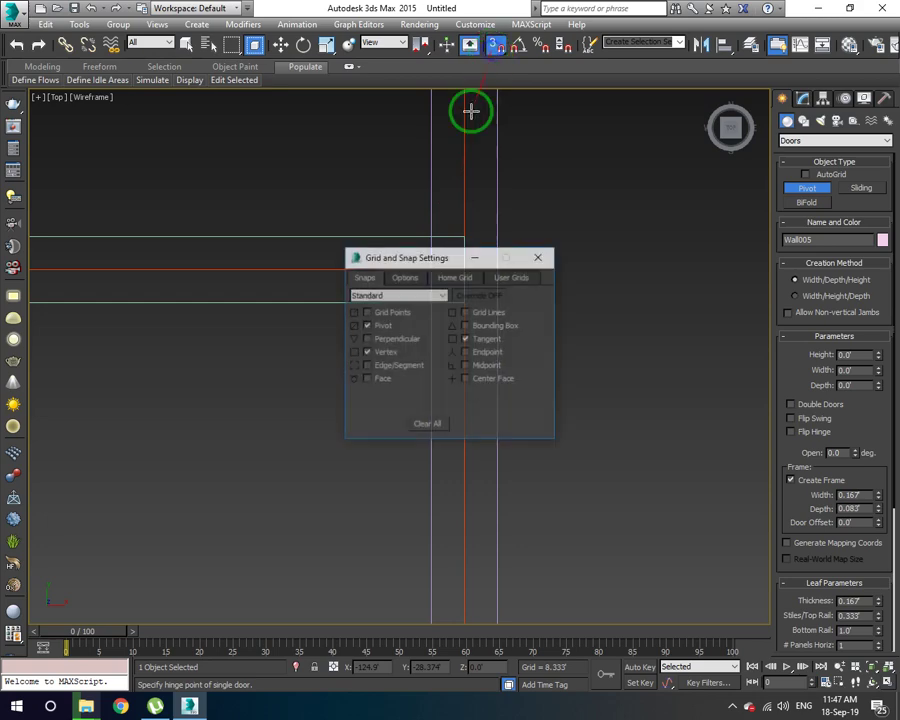
{"action": "left_click", "coordinate": [483, 341]}
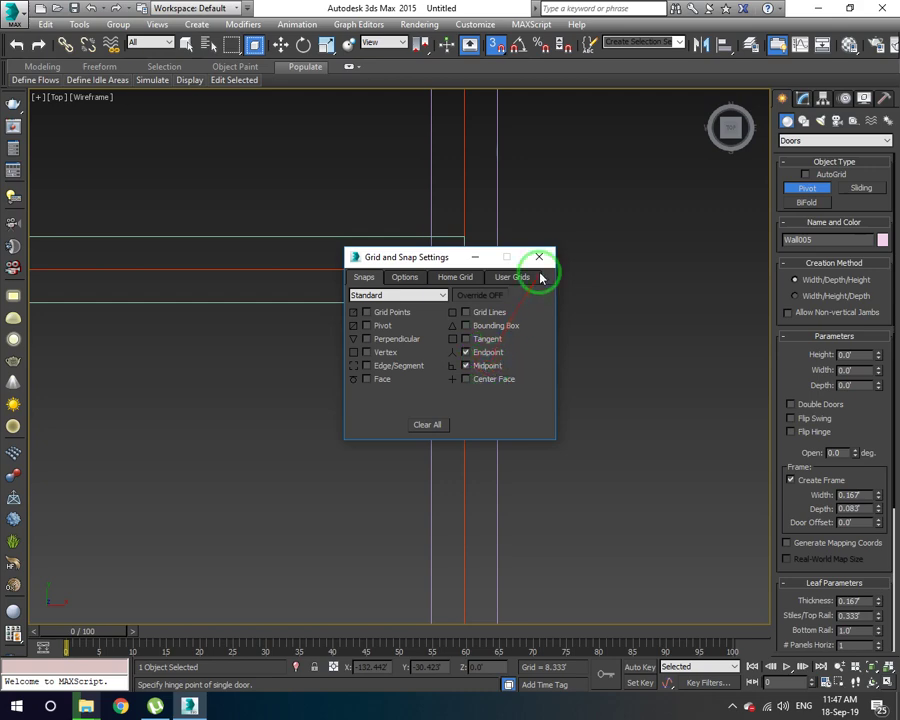
{"action": "left_click", "coordinate": [544, 261]}
- Set the Snaps Toggle flyout to 2D snapping after briefly trying 2.5D
{"action": "scroll", "coordinate": [458, 312], "scroll_direction": "down", "scroll_amount": 4}
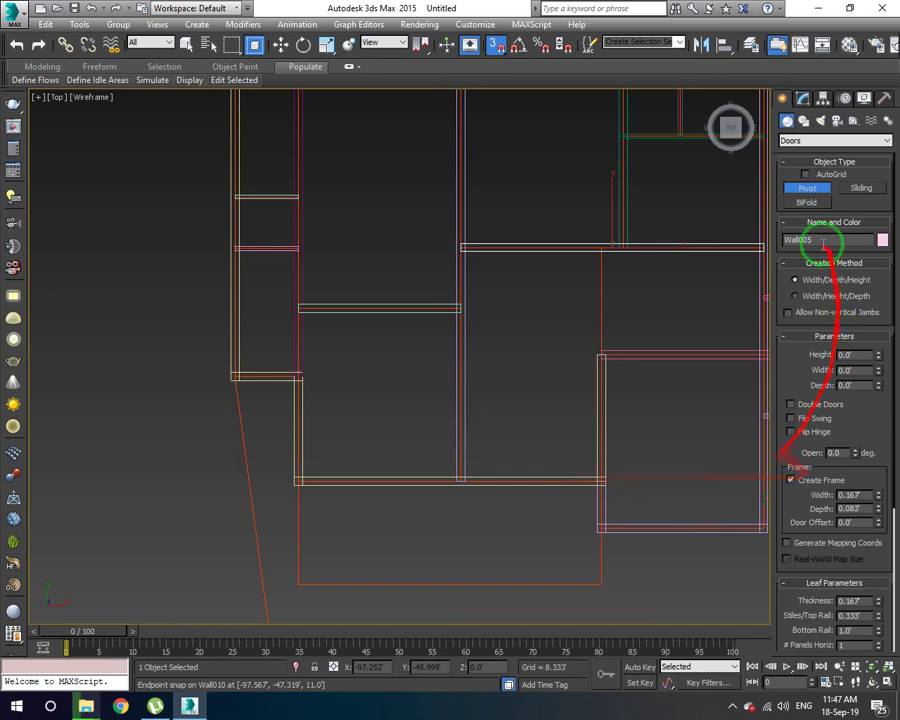
{"action": "left_click", "coordinate": [802, 419]}
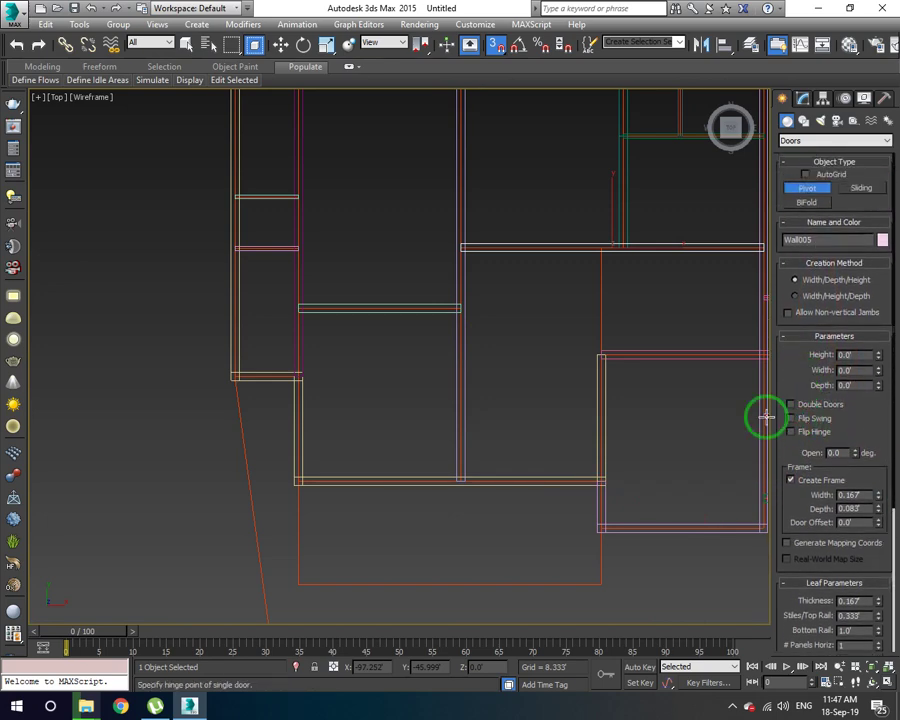
{"action": "scroll", "coordinate": [472, 386], "scroll_direction": "up", "scroll_amount": 4}
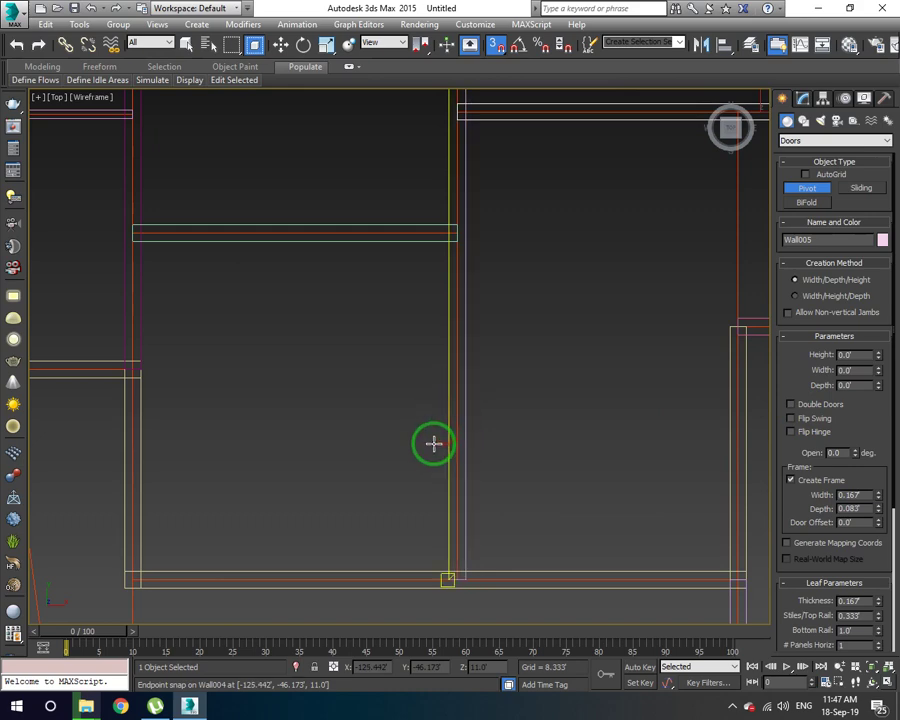
{"action": "scroll", "coordinate": [333, 407], "scroll_direction": "down", "scroll_amount": 4}
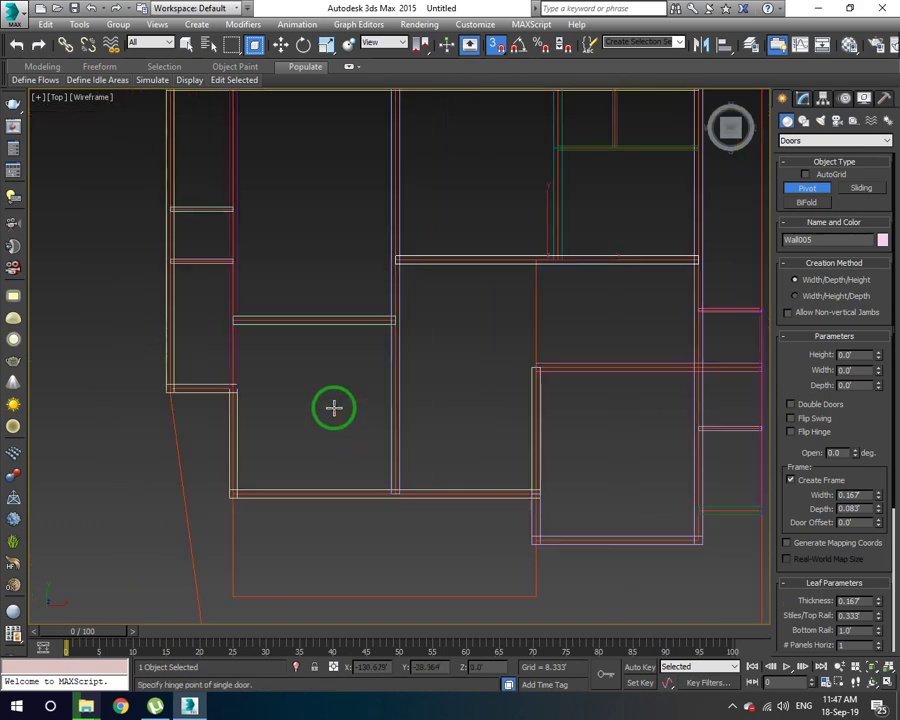
{"action": "scroll", "coordinate": [333, 407], "scroll_direction": "down", "scroll_amount": 1}
{"action": "scroll", "coordinate": [333, 407], "scroll_direction": "up", "scroll_amount": 3}
{"action": "scroll", "coordinate": [369, 351], "scroll_direction": "up", "scroll_amount": 3}
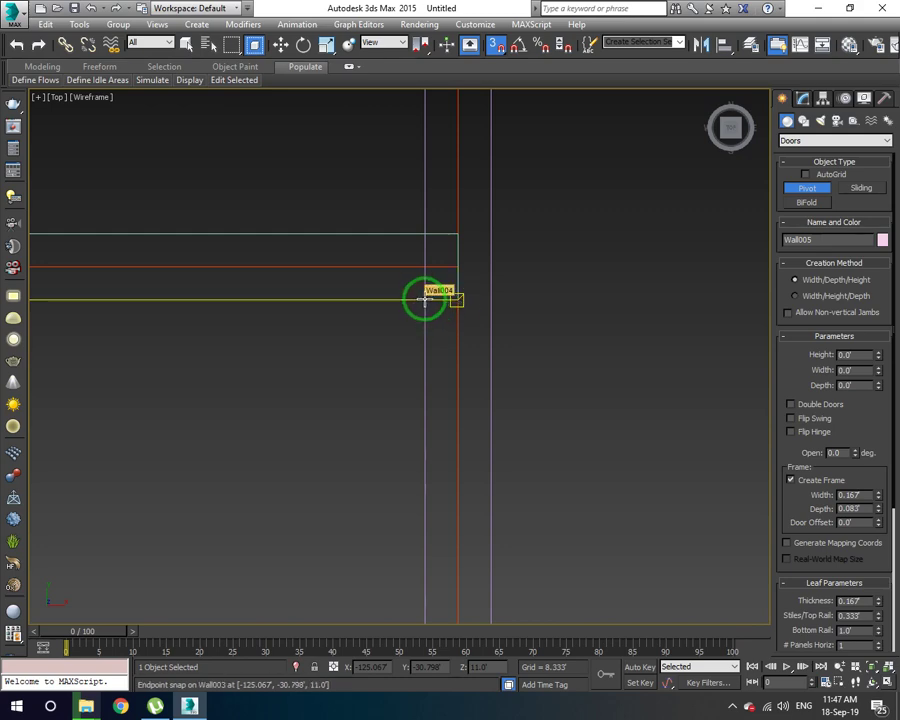
{"action": "left_click", "coordinate": [497, 55]}
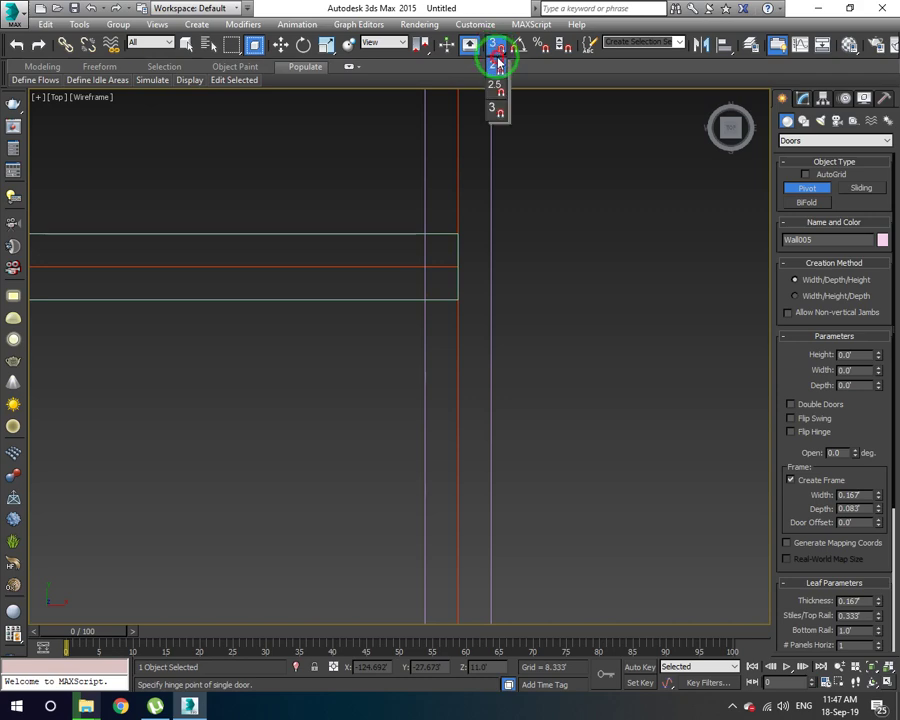
{"action": "left_click_drag", "start_coordinate": [497, 64], "coordinate": [495, 88]}
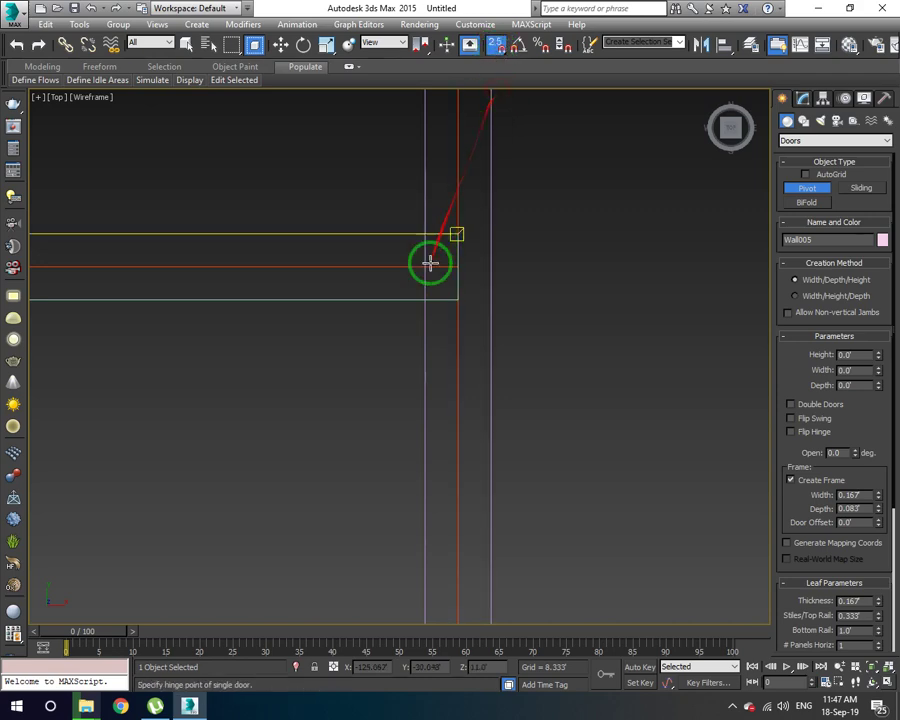
{"action": "left_click", "coordinate": [497, 46]}
{"action": "left_click_drag", "start_coordinate": [497, 46], "coordinate": [497, 70]}
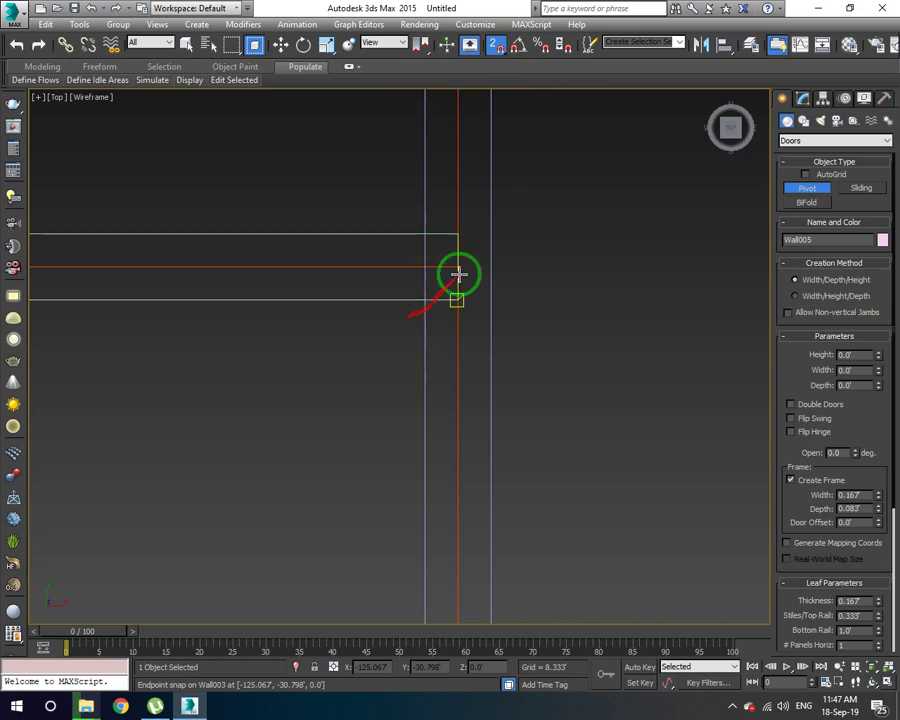
- Turn on Center Face snapping
{"action": "right_click", "coordinate": [497, 46]}
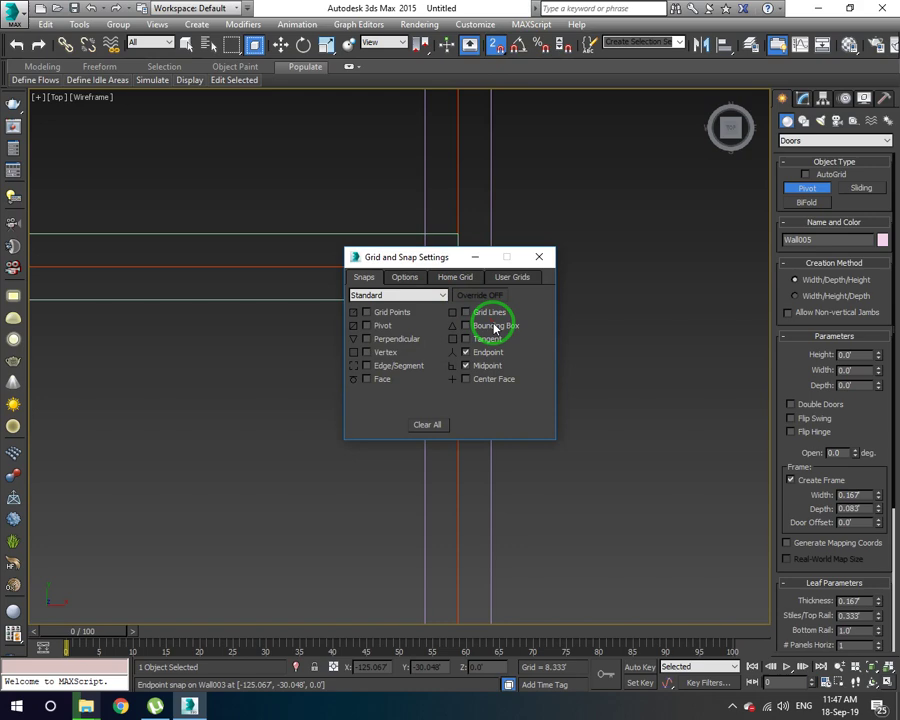
{"action": "left_click", "coordinate": [487, 380]}
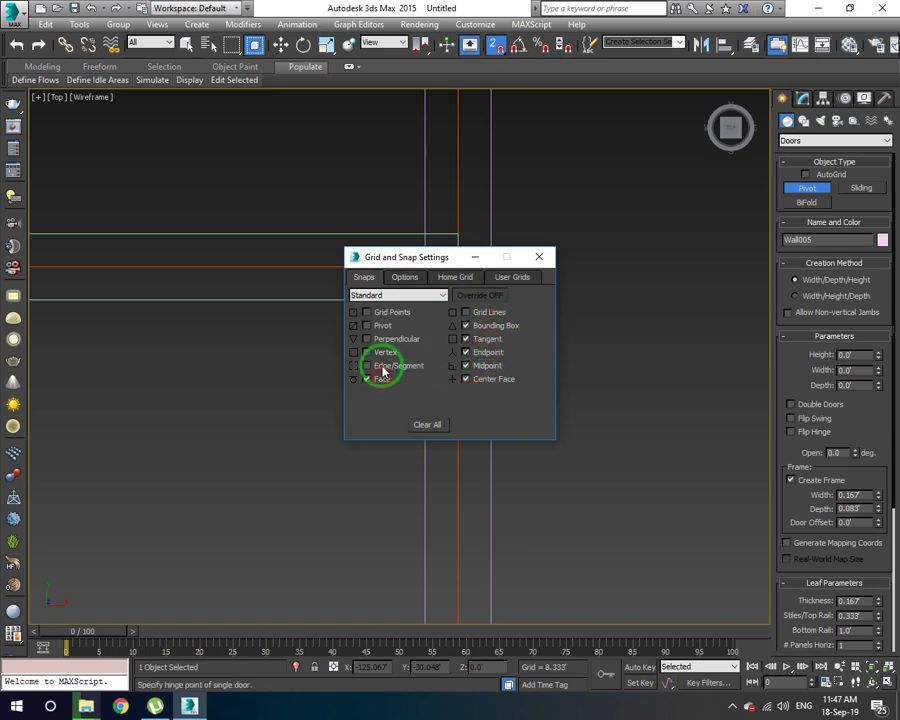
{"action": "left_click", "coordinate": [539, 257]}
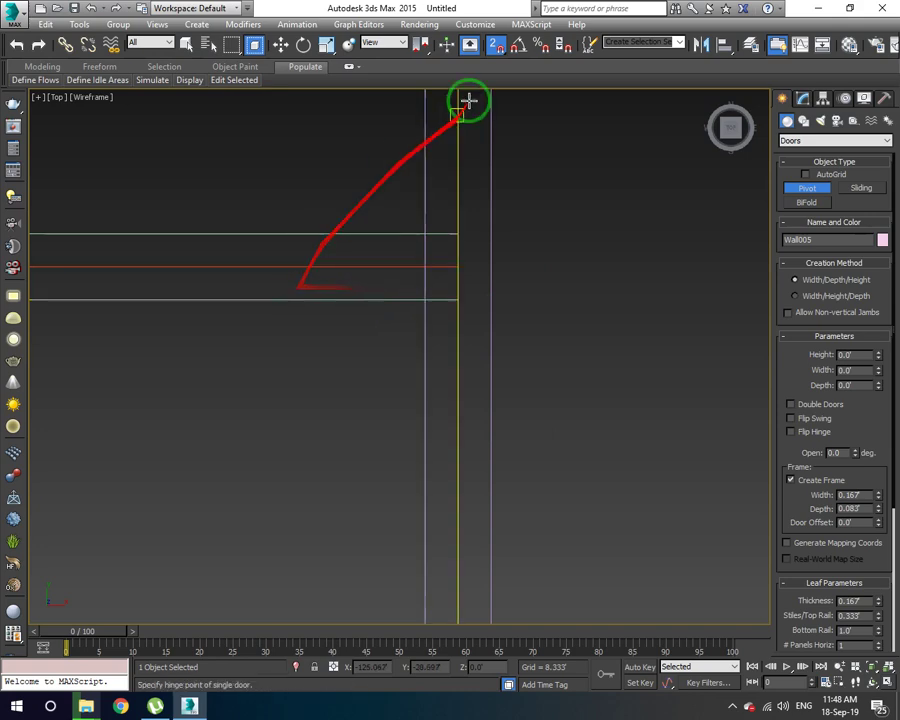
{"action": "right_click", "coordinate": [497, 47]}
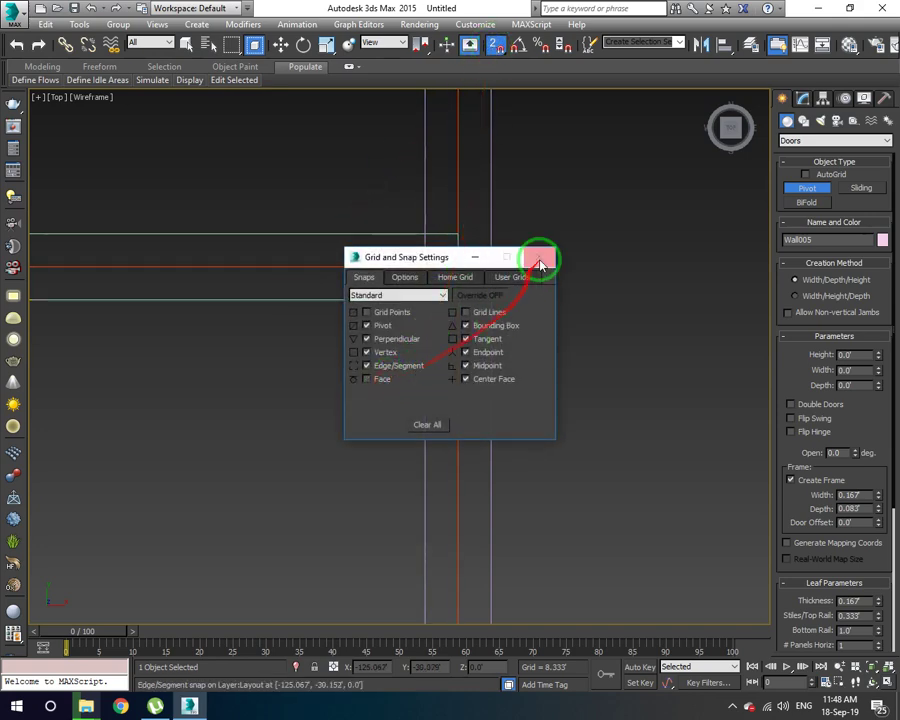
{"action": "left_click", "coordinate": [539, 257]}
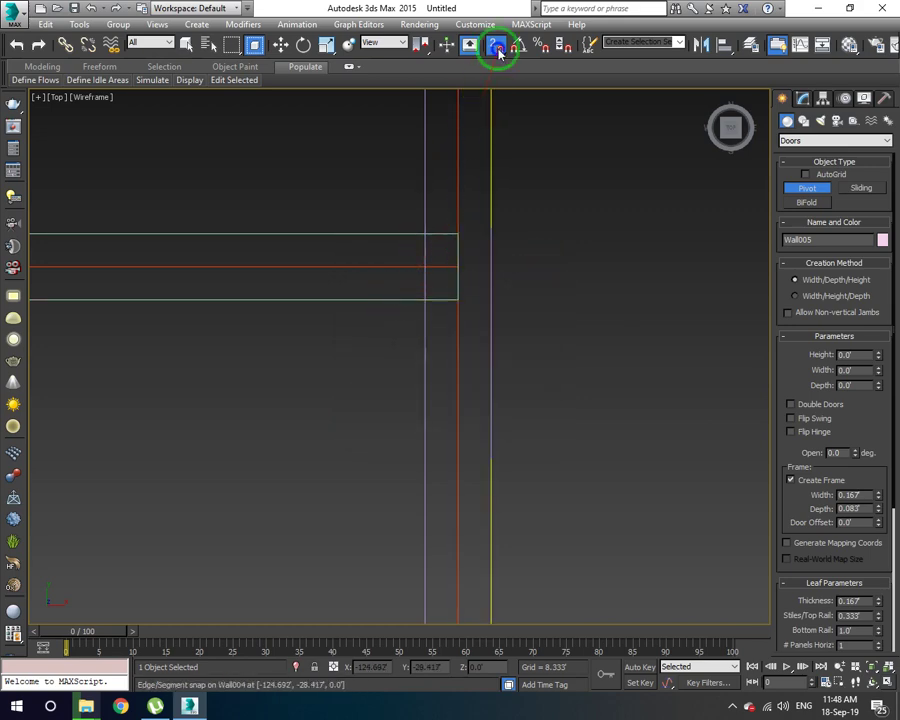
- Turn on Edge/Segment snapping and turn off Vertex snapping
{"action": "right_click", "coordinate": [496, 44]}
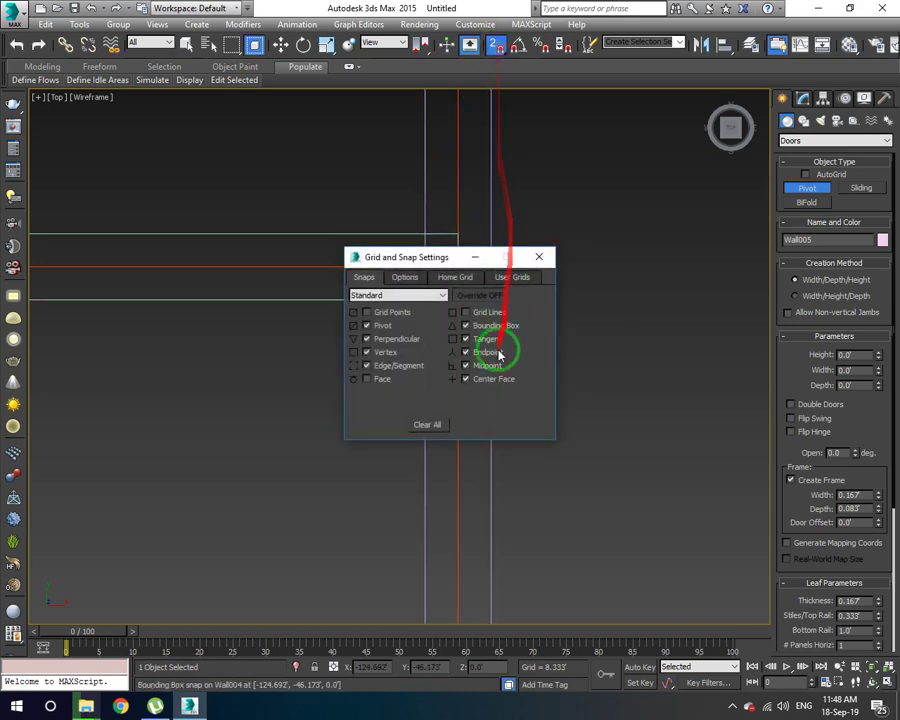
{"action": "left_click", "coordinate": [395, 370]}
{"action": "left_click", "coordinate": [395, 352]}
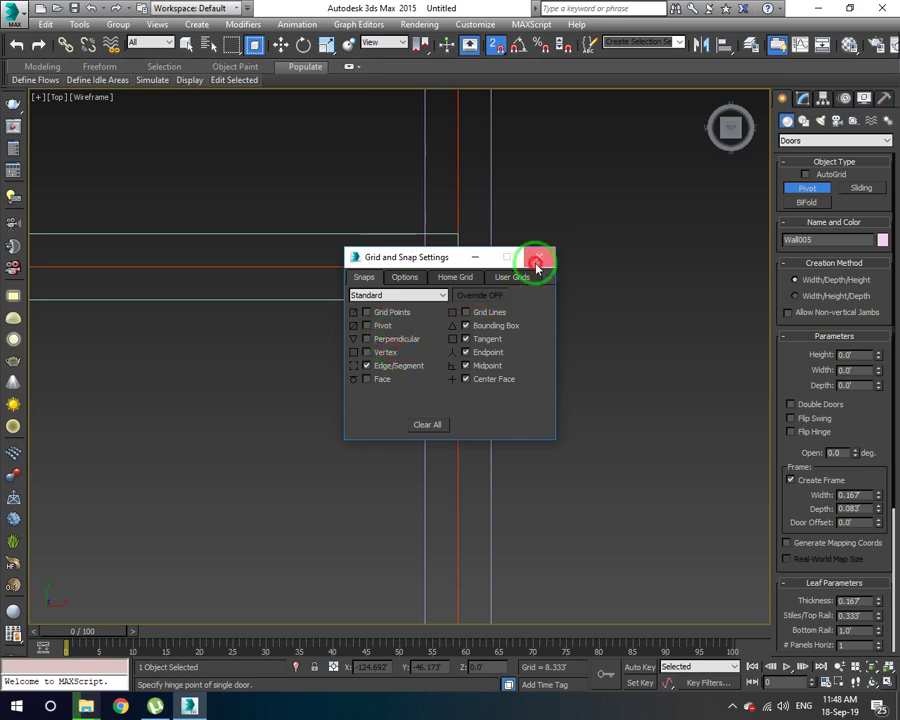
{"action": "left_click", "coordinate": [537, 260]}
{"action": "right_click", "coordinate": [496, 44]}
{"action": "double_click", "coordinate": [489, 341]}
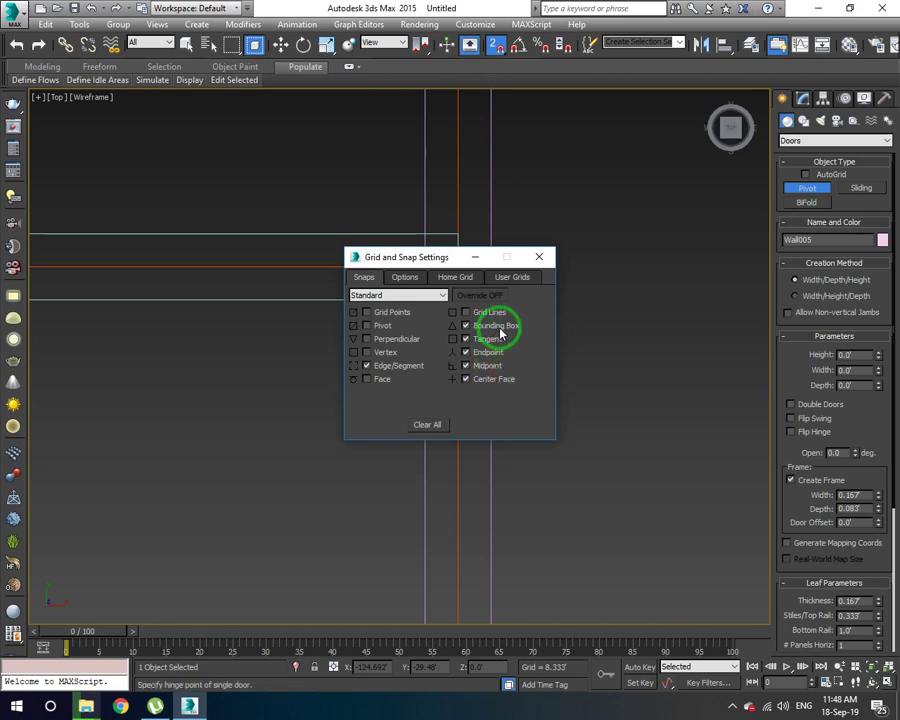
{"action": "left_click", "coordinate": [538, 257]}
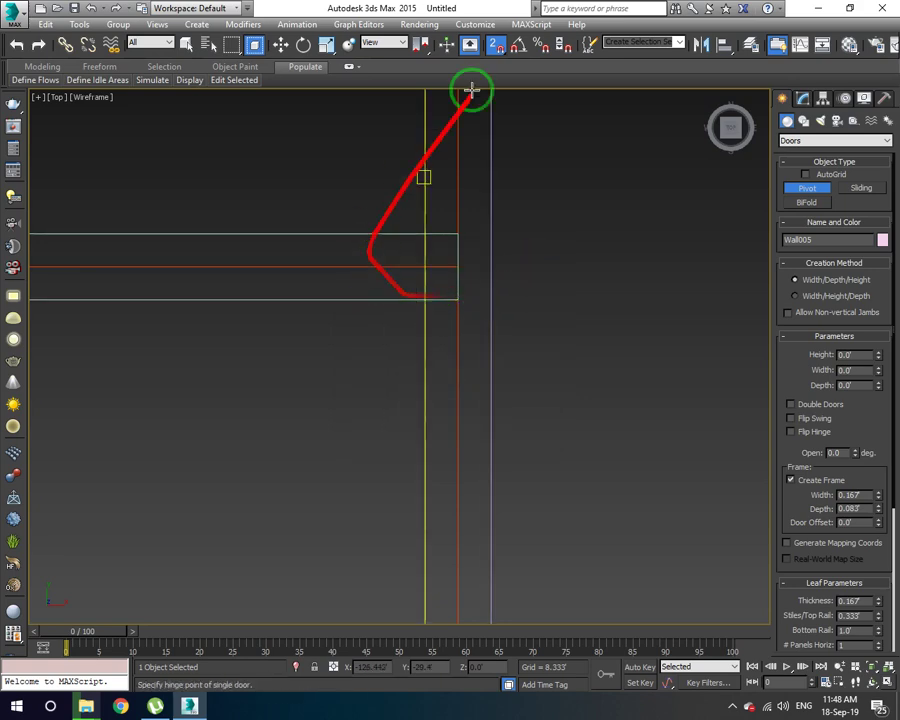
{"action": "right_click", "coordinate": [496, 45]}
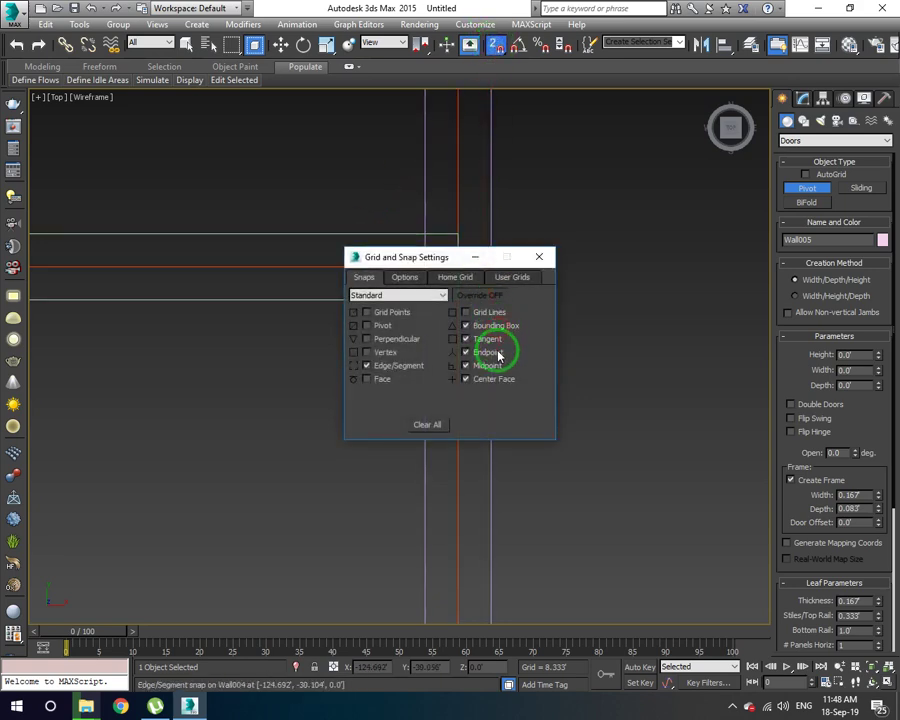
{"action": "left_click", "coordinate": [538, 257]}
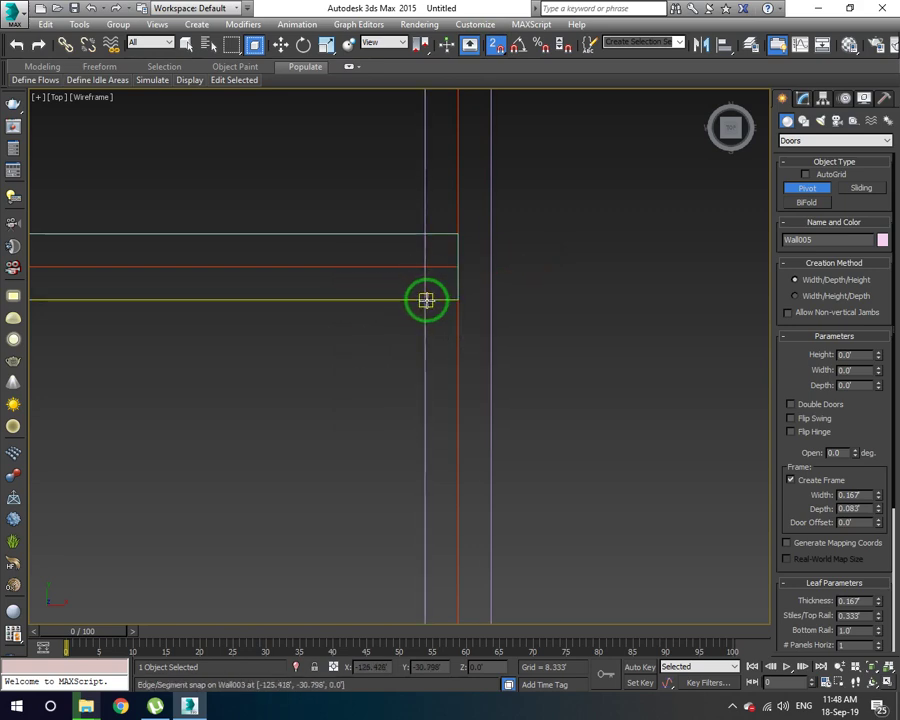
- Turn Edge/Segment snapping back off and enable Pivot snapping
{"action": "right_click", "coordinate": [494, 44]}
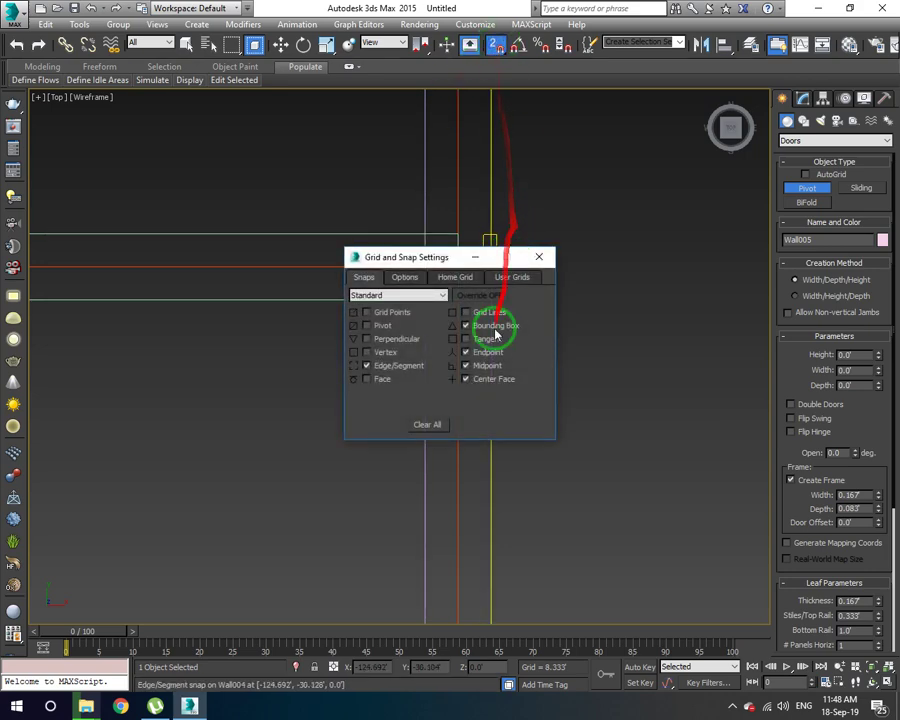
{"action": "left_click", "coordinate": [404, 371]}
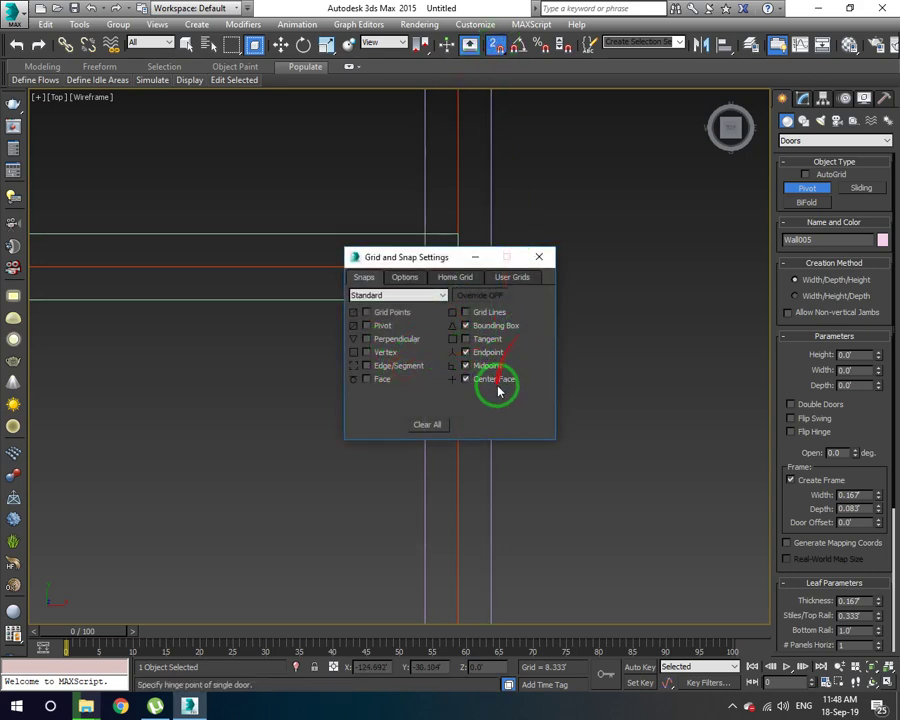
{"action": "left_click", "coordinate": [539, 257]}
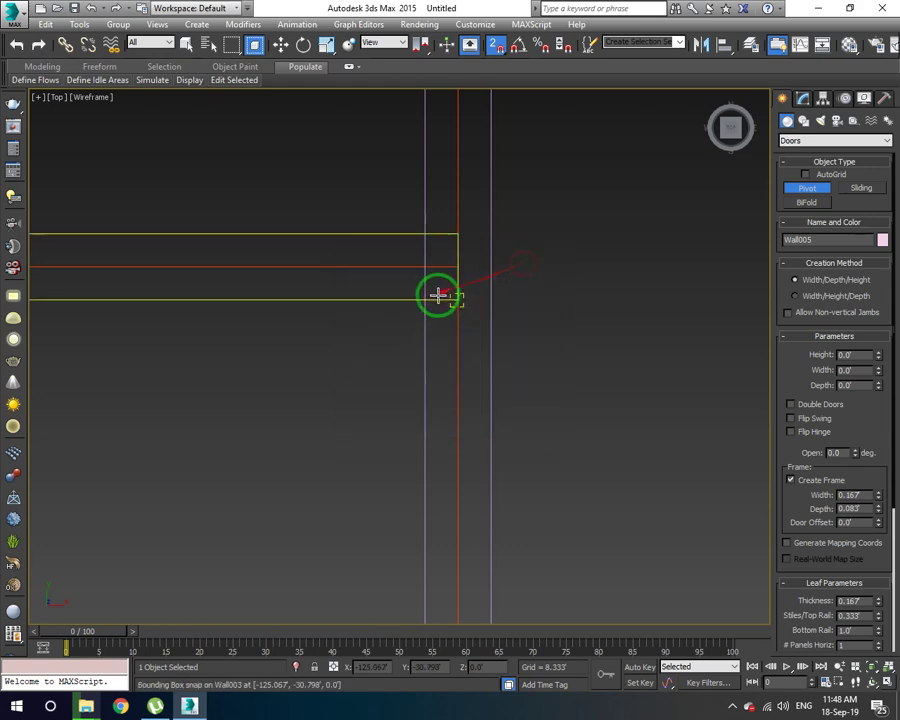
{"action": "right_click", "coordinate": [494, 44]}
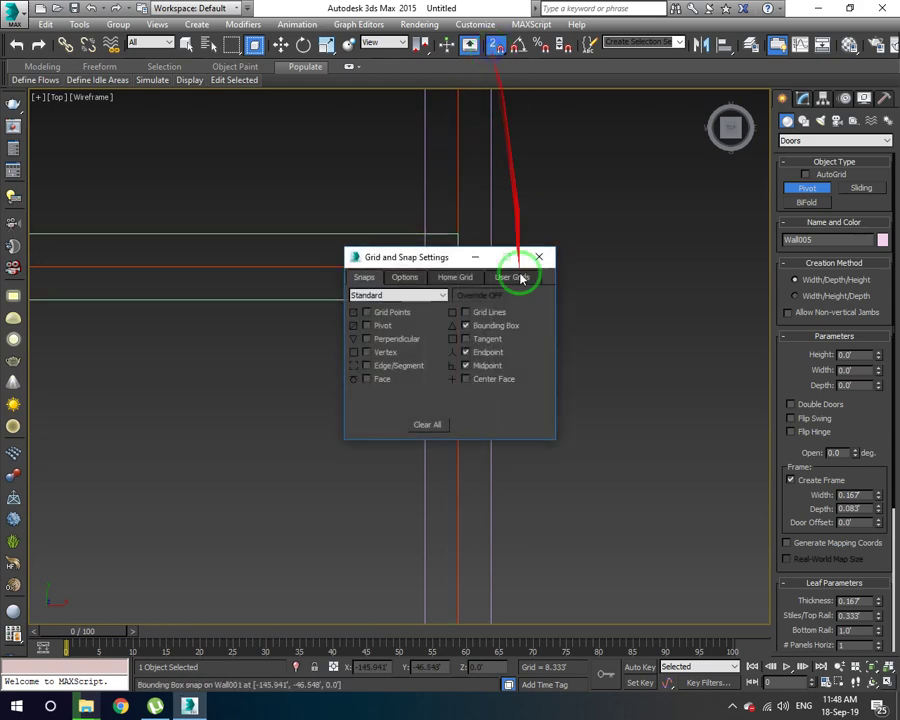
{"action": "left_click", "coordinate": [539, 257]}
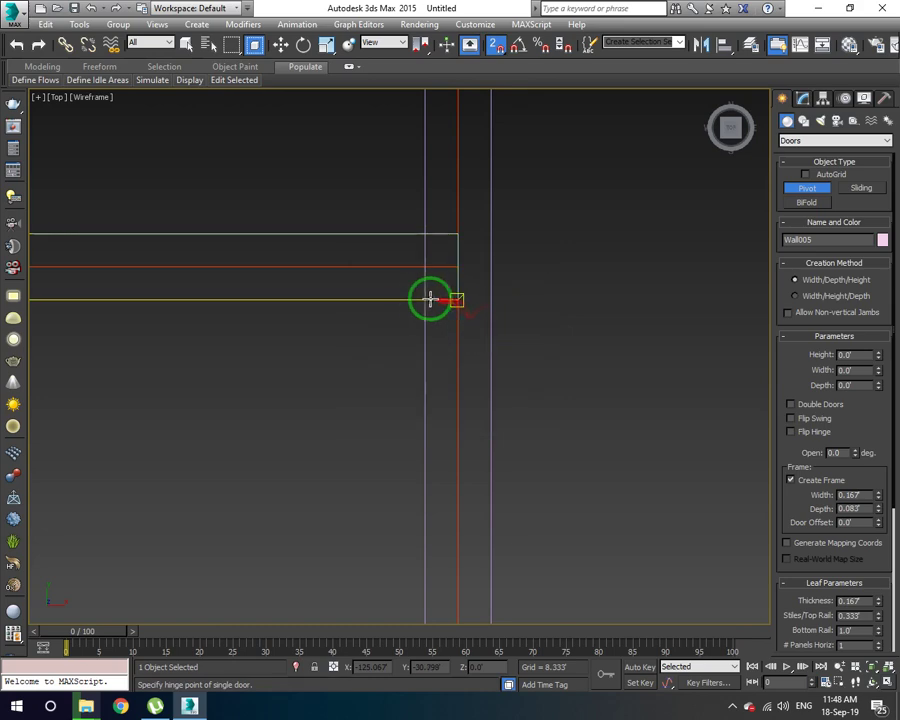
{"action": "right_click", "coordinate": [494, 44]}
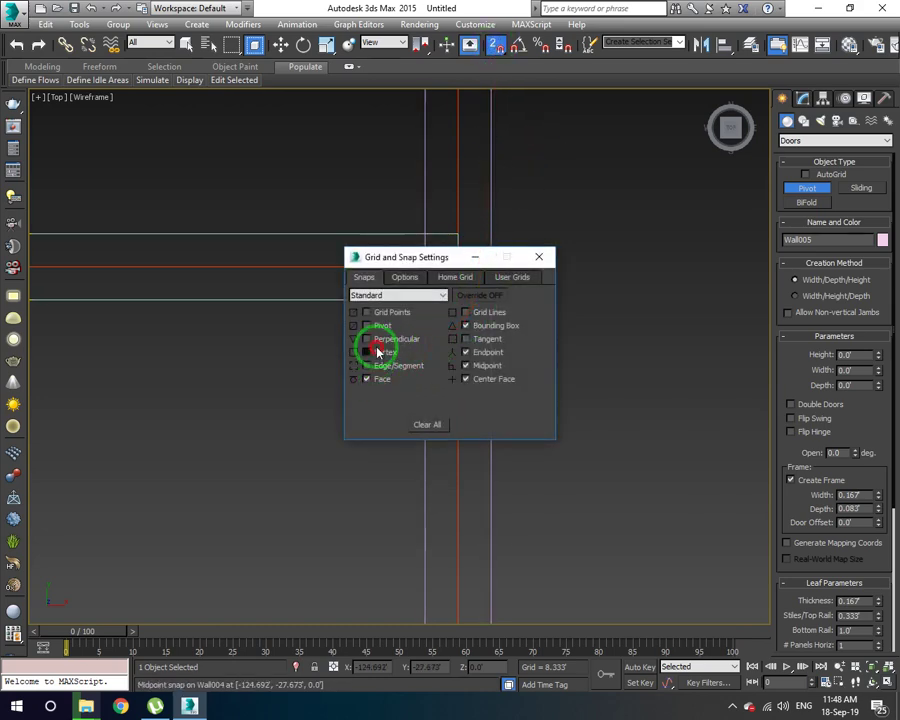
{"action": "left_click", "coordinate": [376, 324]}
{"action": "left_click", "coordinate": [539, 257]}
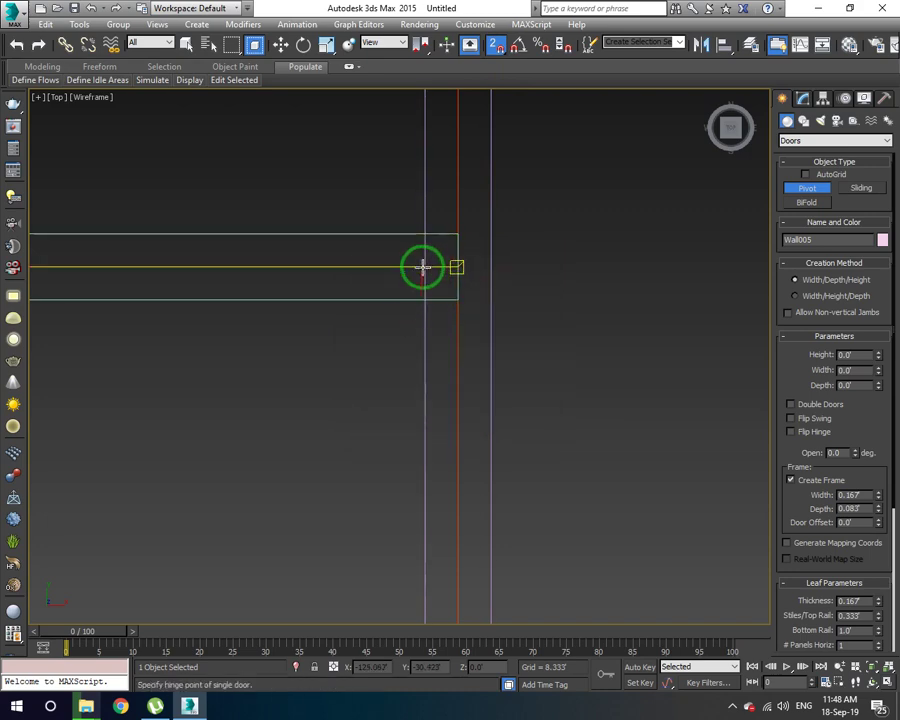
- Cancel the Pivot door creation without placing a door
{"action": "scroll", "coordinate": [430, 300], "scroll_direction": "down", "scroll_amount": 2}
{"action": "scroll", "coordinate": [442, 324], "scroll_direction": "down", "scroll_amount": 5}
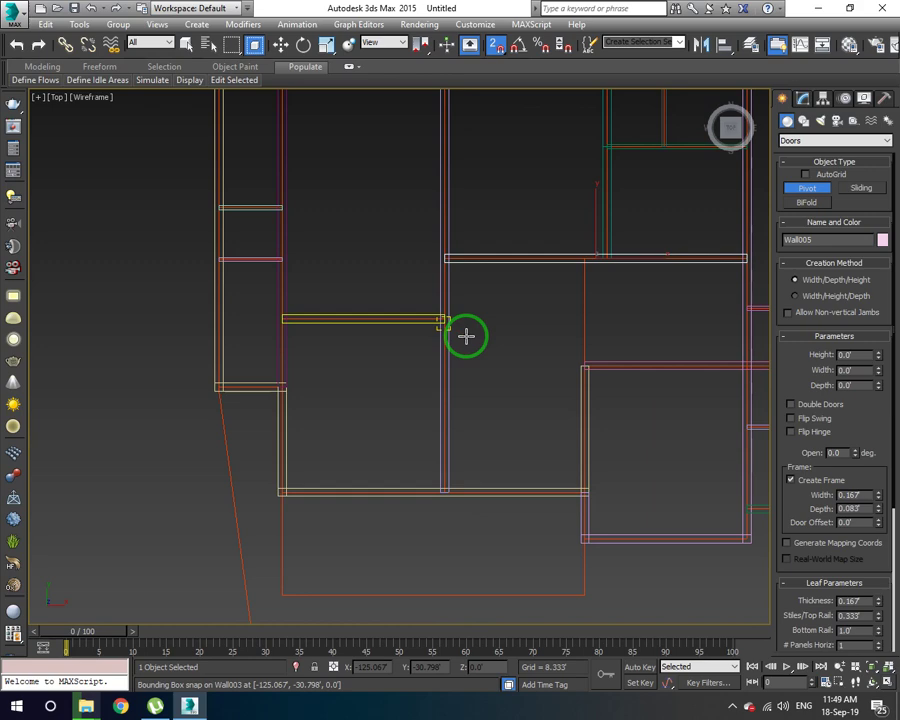
{"action": "right_click", "coordinate": [466, 337]}
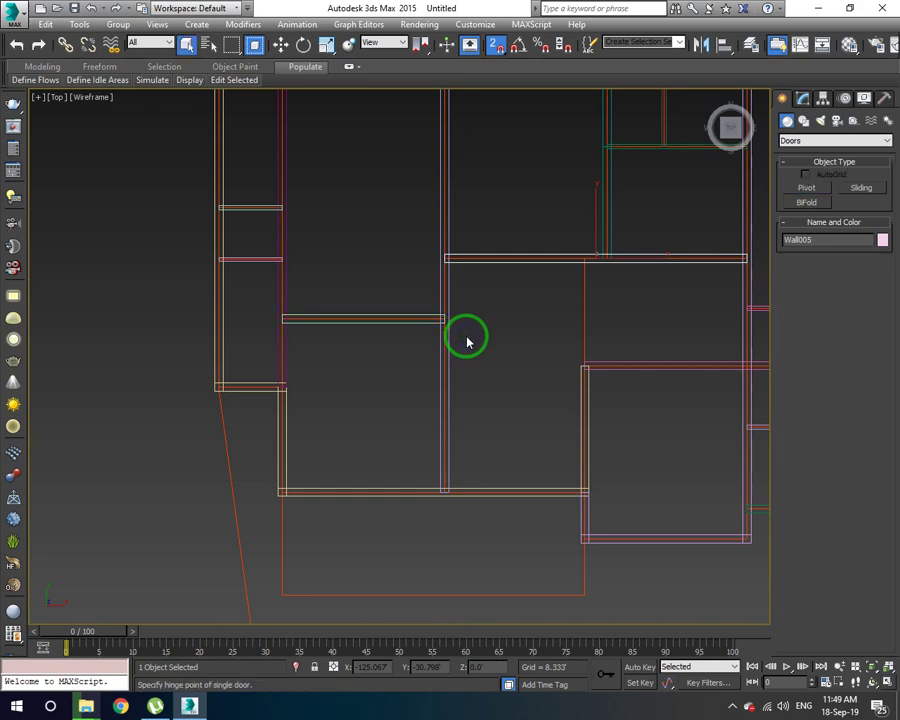
- Box-select all 16 walls and group them under the name 'walls'
{"action": "scroll", "coordinate": [466, 340], "scroll_direction": "down", "scroll_amount": 5}
{"action": "left_click_drag", "start_coordinate": [487, 372], "coordinate": [419, 278]}
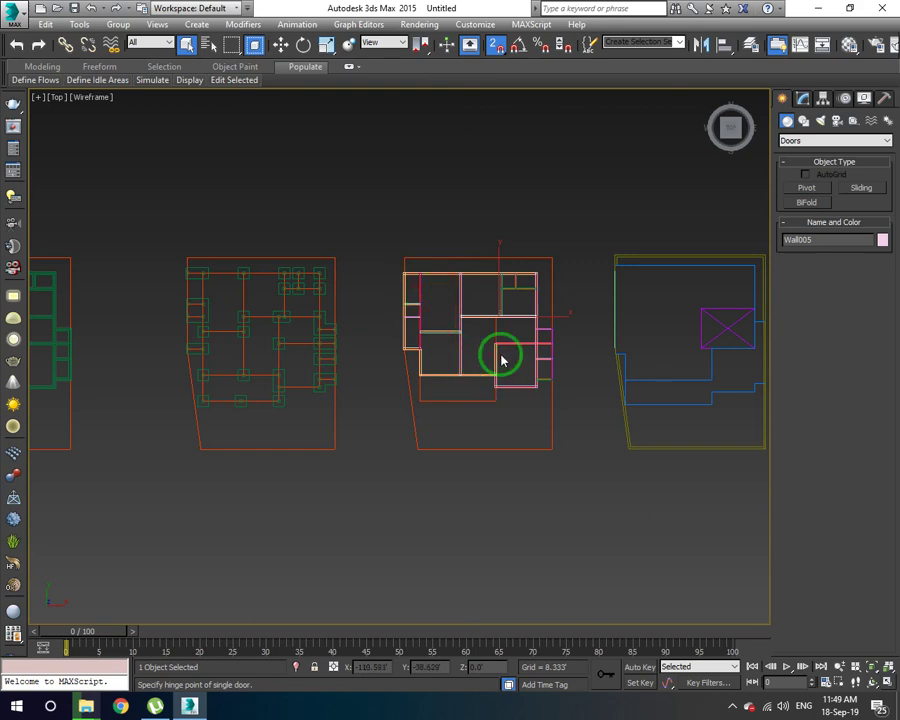
{"action": "scroll", "coordinate": [576, 324], "scroll_direction": "up", "scroll_amount": 3}
{"action": "scroll", "coordinate": [570, 322], "scroll_direction": "up", "scroll_amount": 3}
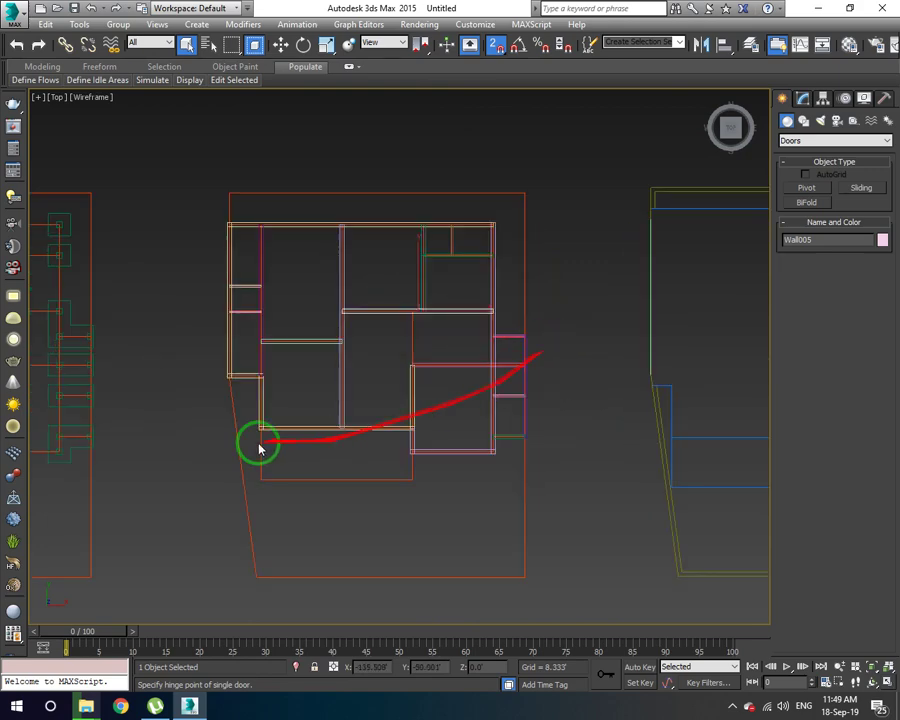
{"action": "left_click_drag", "start_coordinate": [202, 218], "coordinate": [569, 520]}
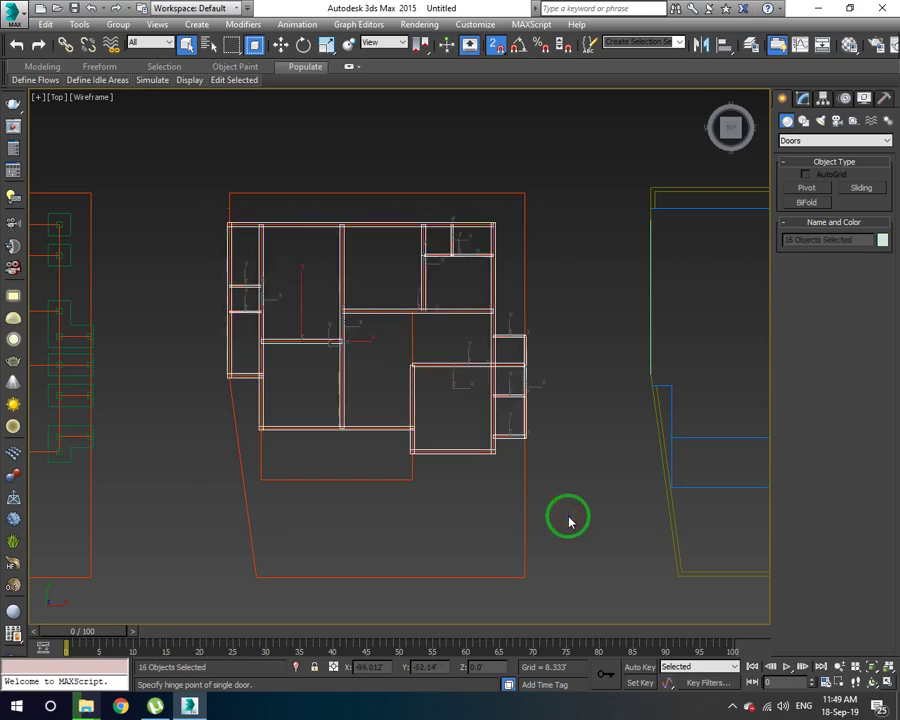
{"action": "left_click", "coordinate": [120, 24]}
{"action": "left_click", "coordinate": [138, 44]}
{"action": "type", "text": "wall"}
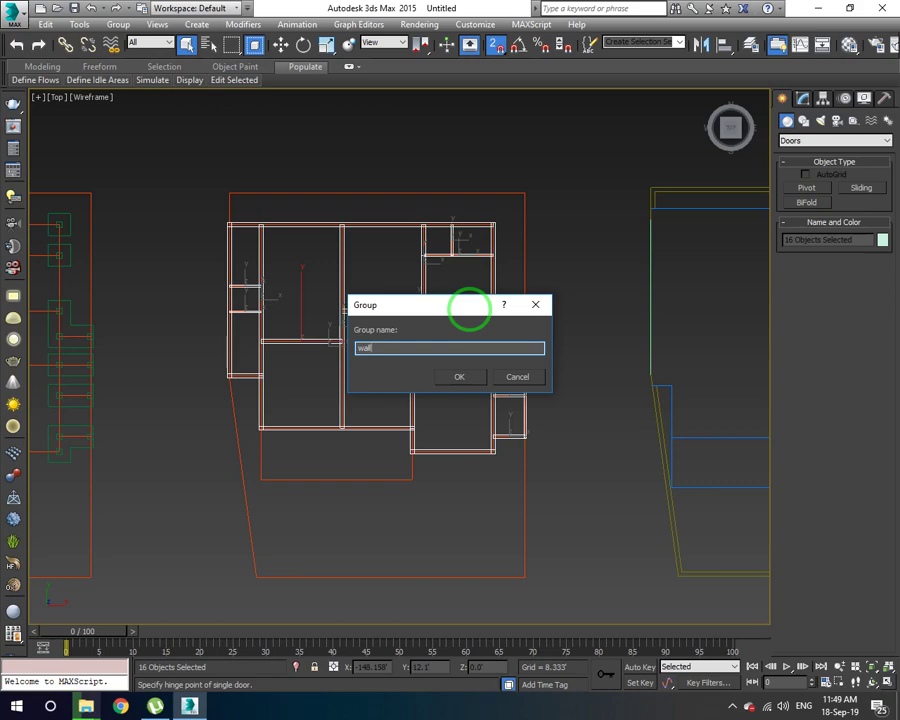
{"action": "type", "text": "s"}
{"action": "key", "text": "Return"}
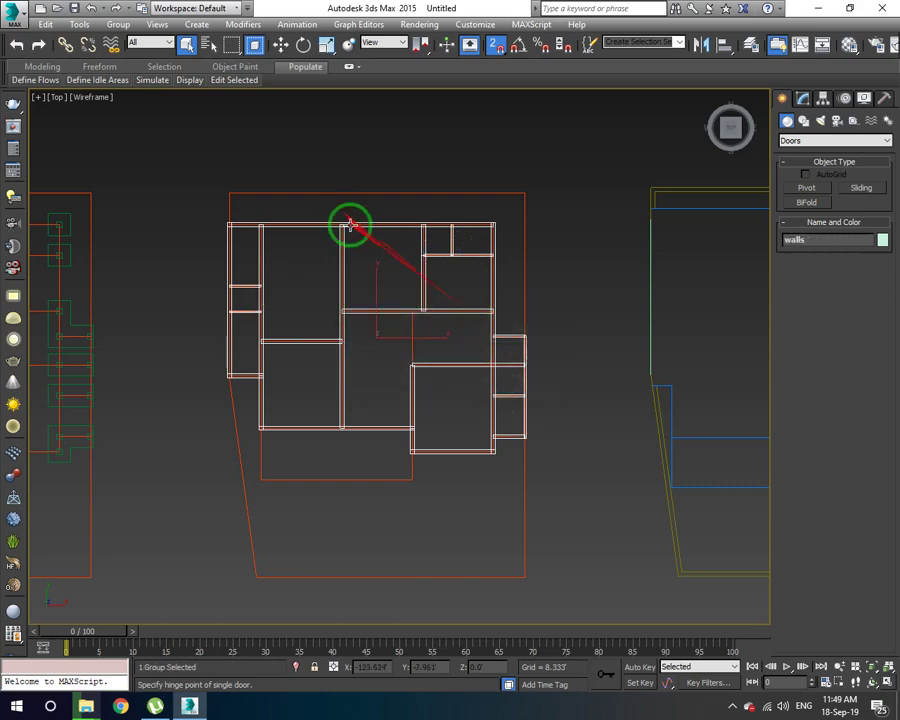
- Zoom and pan across the imported floor plans in the Top viewport, then open Grid and Snap Settings
{"action": "scroll", "coordinate": [276, 280], "scroll_direction": "down", "scroll_amount": 5}
{"action": "scroll", "coordinate": [443, 293], "scroll_direction": "up", "scroll_amount": 5}
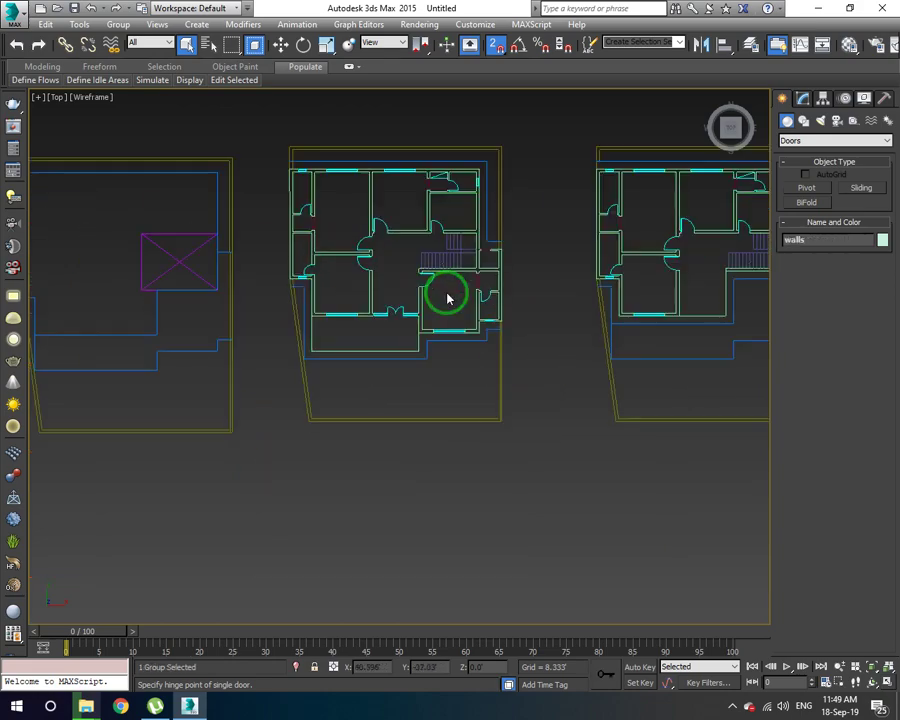
{"action": "scroll", "coordinate": [393, 262], "scroll_direction": "up", "scroll_amount": 2}
{"action": "scroll", "coordinate": [390, 258], "scroll_direction": "down", "scroll_amount": 5}
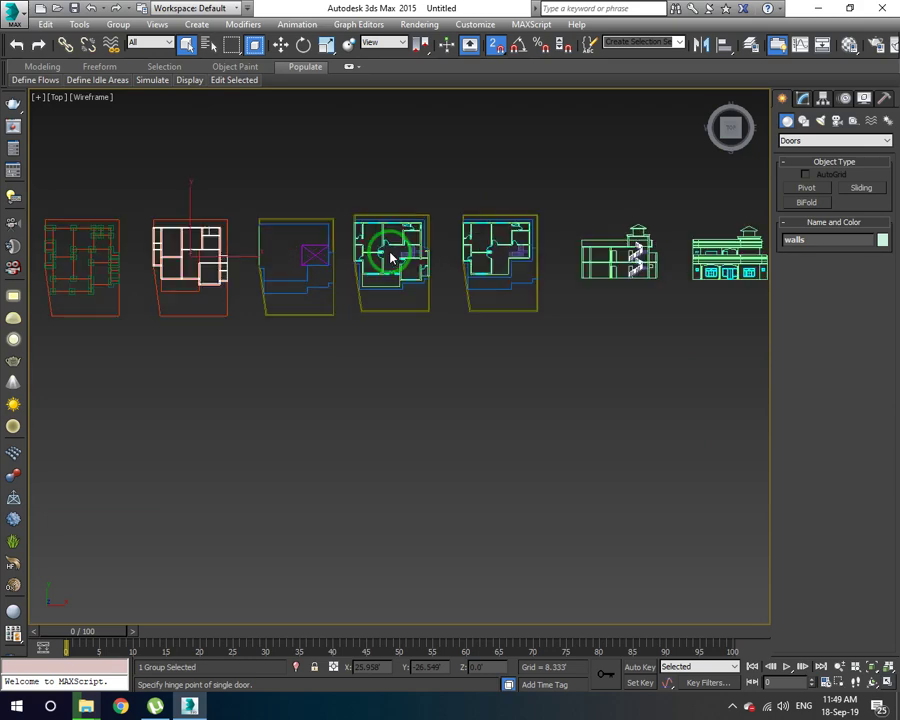
{"action": "scroll", "coordinate": [180, 250], "scroll_direction": "up", "scroll_amount": 2}
{"action": "left_click_drag", "start_coordinate": [322, 250], "coordinate": [452, 253]}
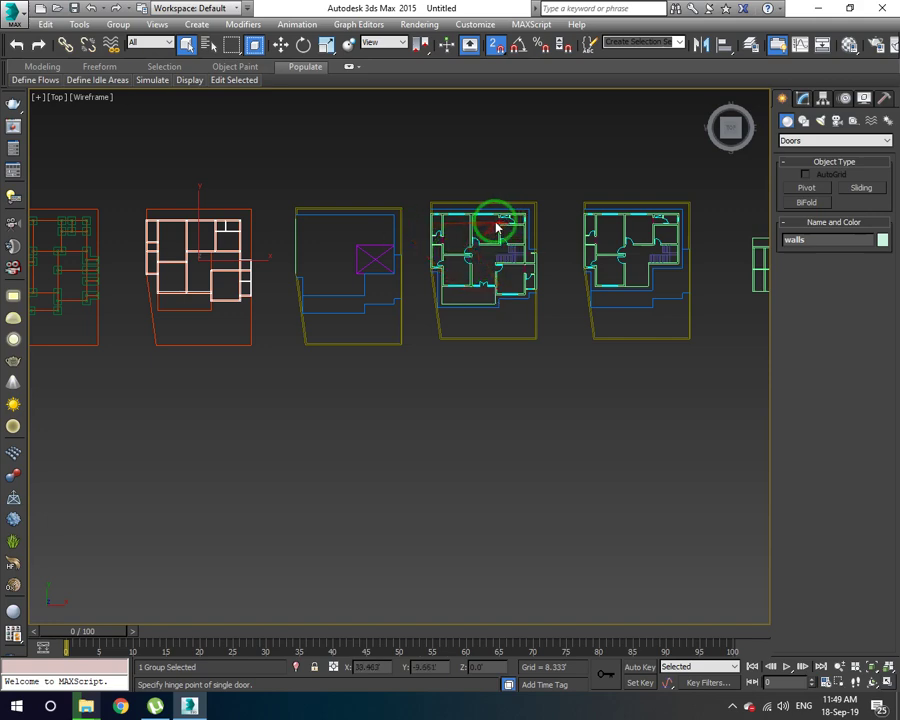
{"action": "scroll", "coordinate": [410, 258], "scroll_direction": "up", "scroll_amount": 3}
{"action": "scroll", "coordinate": [410, 258], "scroll_direction": "up", "scroll_amount": 2}
{"action": "scroll", "coordinate": [440, 290], "scroll_direction": "down", "scroll_amount": 2}
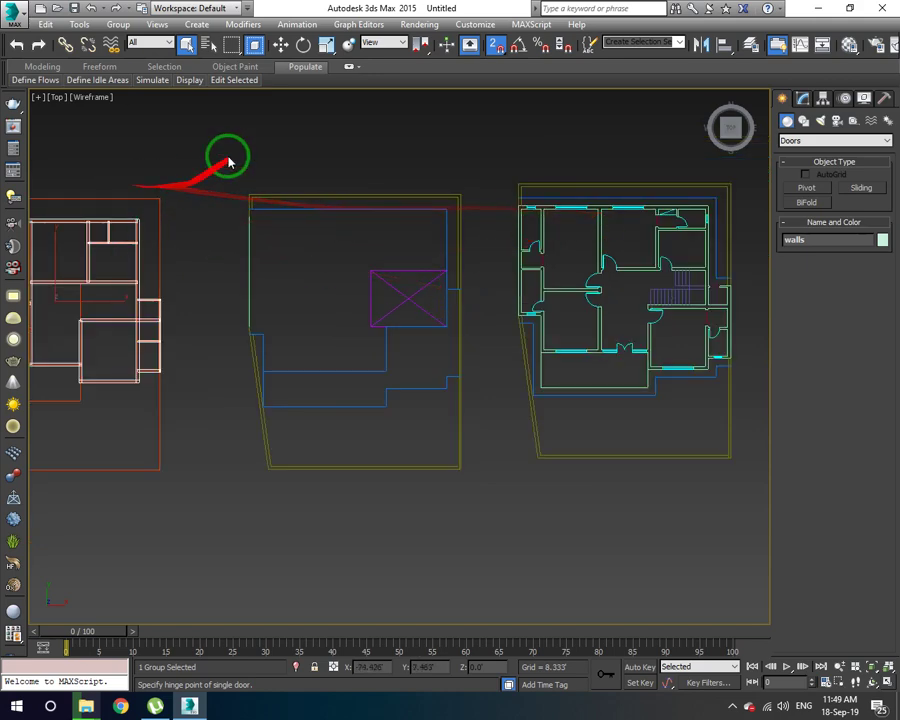
{"action": "right_click", "coordinate": [495, 44]}
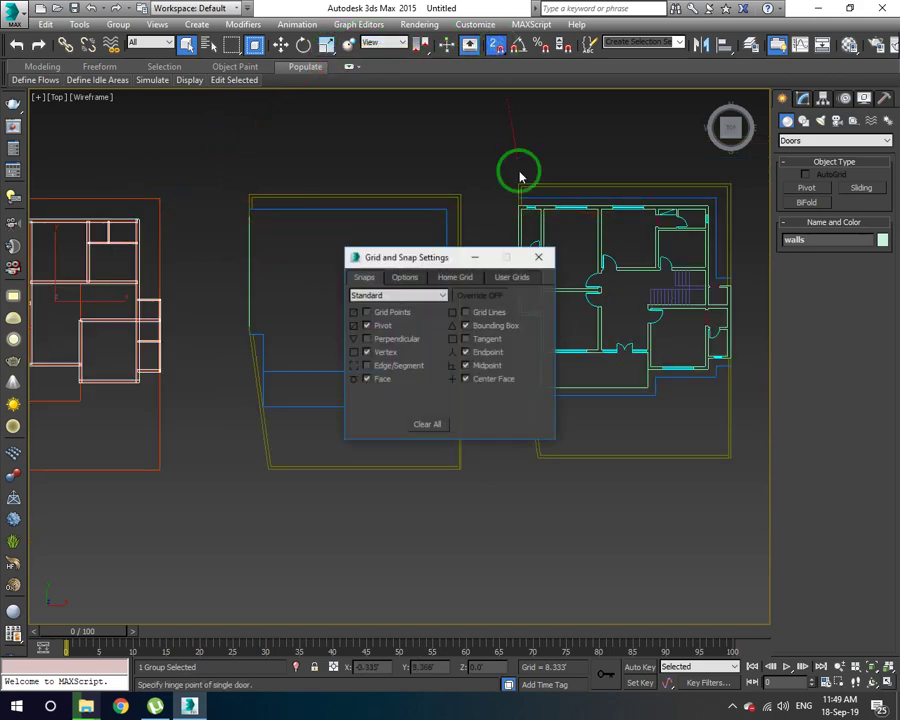
- Uncheck Pivot and Bounding Box snaps, close the dialog, and activate Select and Move
{"action": "left_click", "coordinate": [383, 327]}
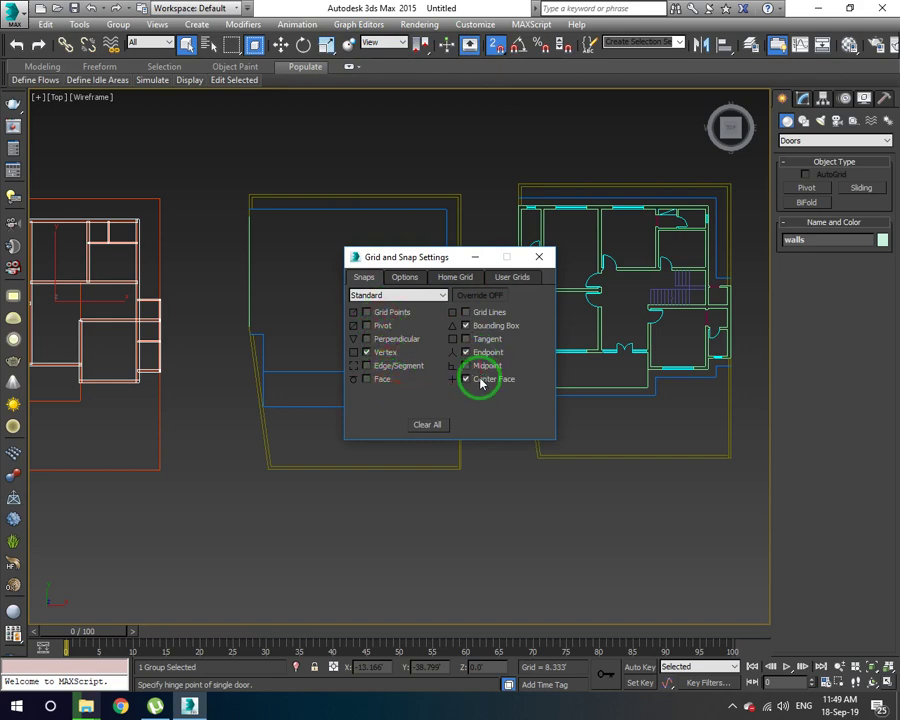
{"action": "left_click", "coordinate": [488, 327]}
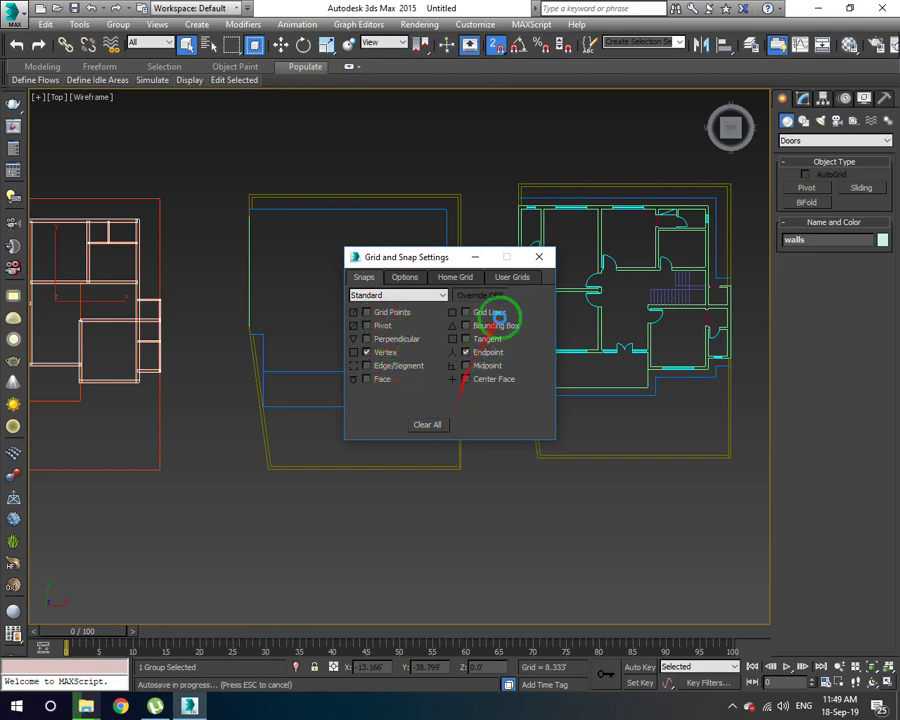
{"action": "left_click", "coordinate": [539, 258]}
{"action": "left_click", "coordinate": [282, 45]}
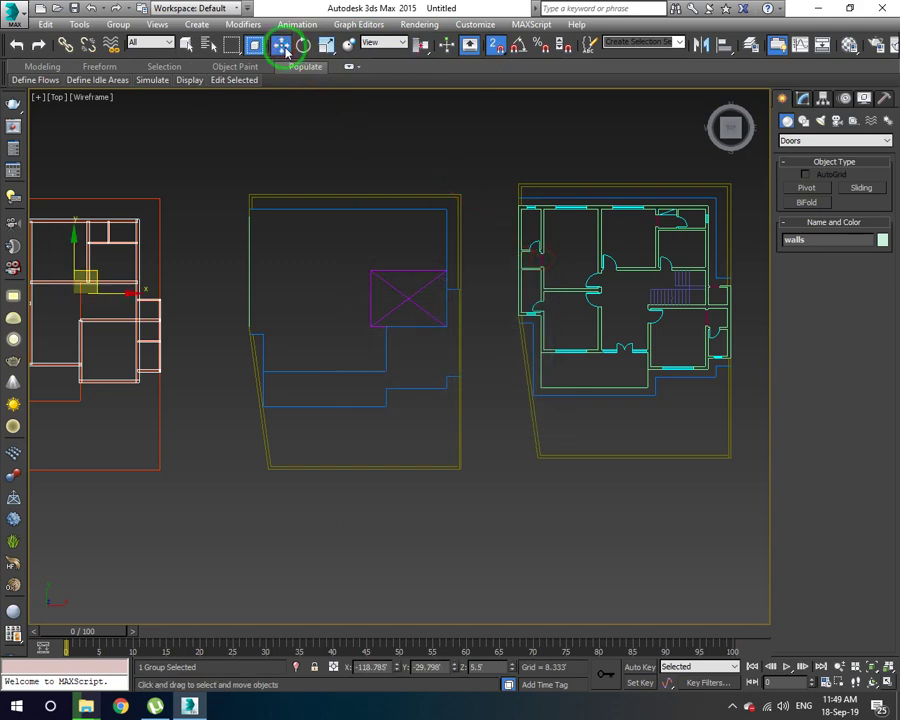
- Drag the walls group by its corner onto the red floor plan, then cancel the move
{"action": "scroll", "coordinate": [143, 216], "scroll_direction": "up", "scroll_amount": 5}
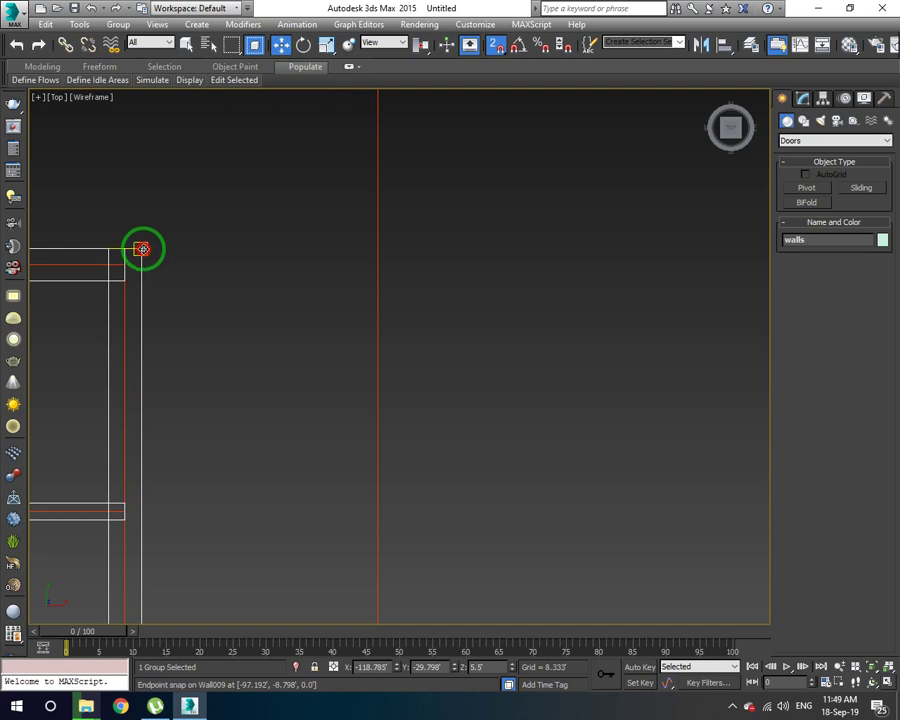
{"action": "left_click_drag", "start_coordinate": [143, 249], "coordinate": [229, 251]}
{"action": "scroll", "coordinate": [229, 251], "scroll_direction": "down", "scroll_amount": 8}
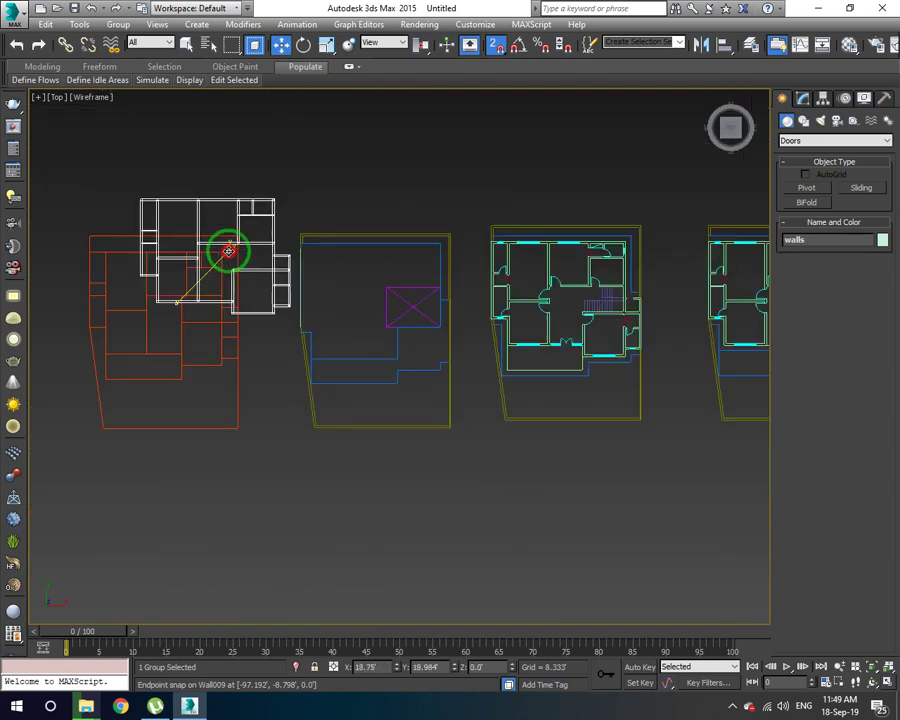
{"action": "scroll", "coordinate": [229, 251], "scroll_direction": "down", "scroll_amount": 3}
{"action": "mouse_move", "coordinate": [229, 251]}
{"action": "left_mouse_down"}
{"action": "mouse_move", "coordinate": [191, 364]}
{"action": "mouse_move", "coordinate": [470, 283]}
{"action": "left_mouse_up"}
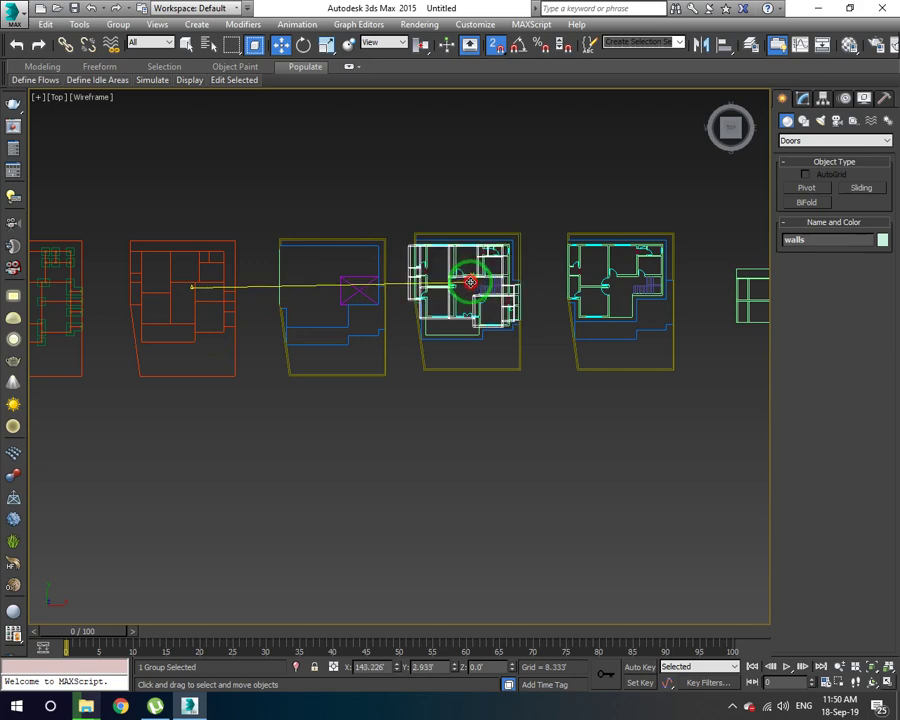
{"action": "right_click", "coordinate": [470, 283]}
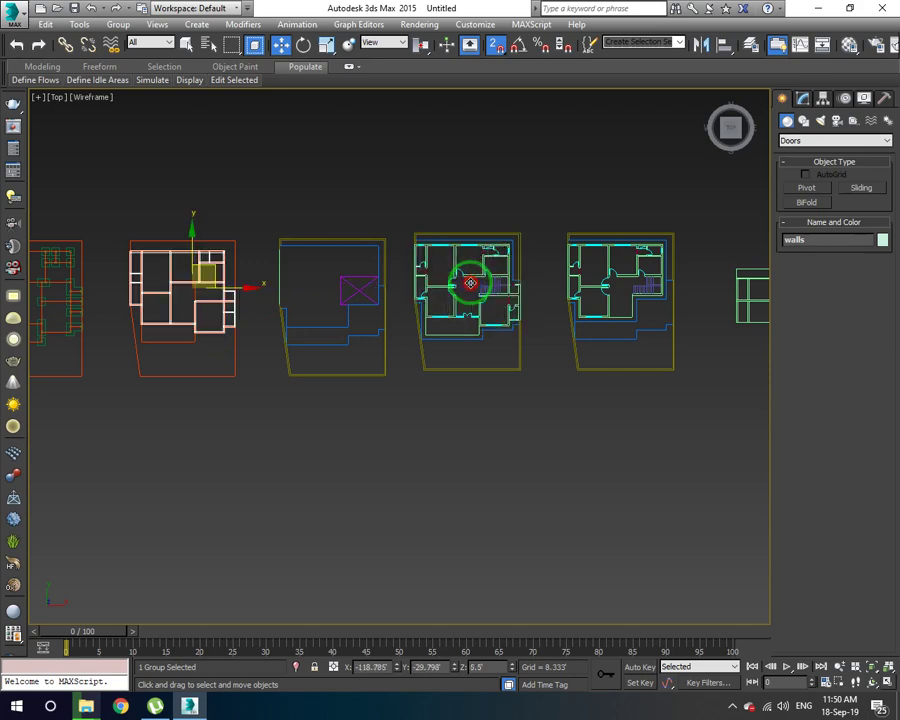
- Switch snapping to 3D mode and reopen Grid and Snap Settings
{"action": "right_click", "coordinate": [499, 52]}
{"action": "left_click", "coordinate": [540, 255]}
{"action": "left_click_drag", "start_coordinate": [503, 52], "coordinate": [495, 112]}
{"action": "scroll", "coordinate": [228, 257], "scroll_direction": "up", "scroll_amount": 3}
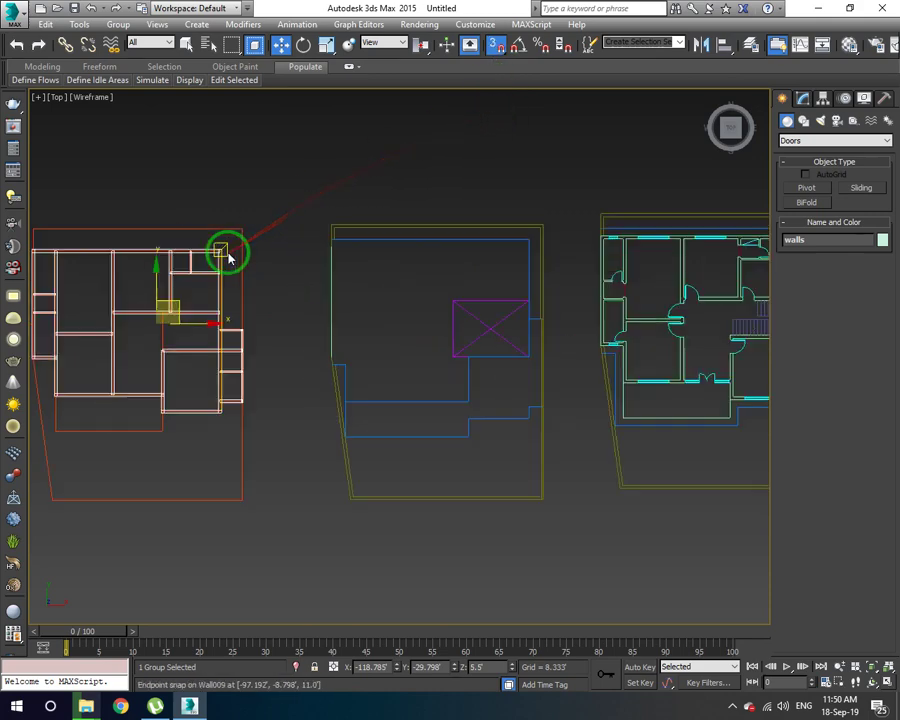
{"action": "scroll", "coordinate": [228, 257], "scroll_direction": "up", "scroll_amount": 3}
{"action": "right_click", "coordinate": [432, 52]}
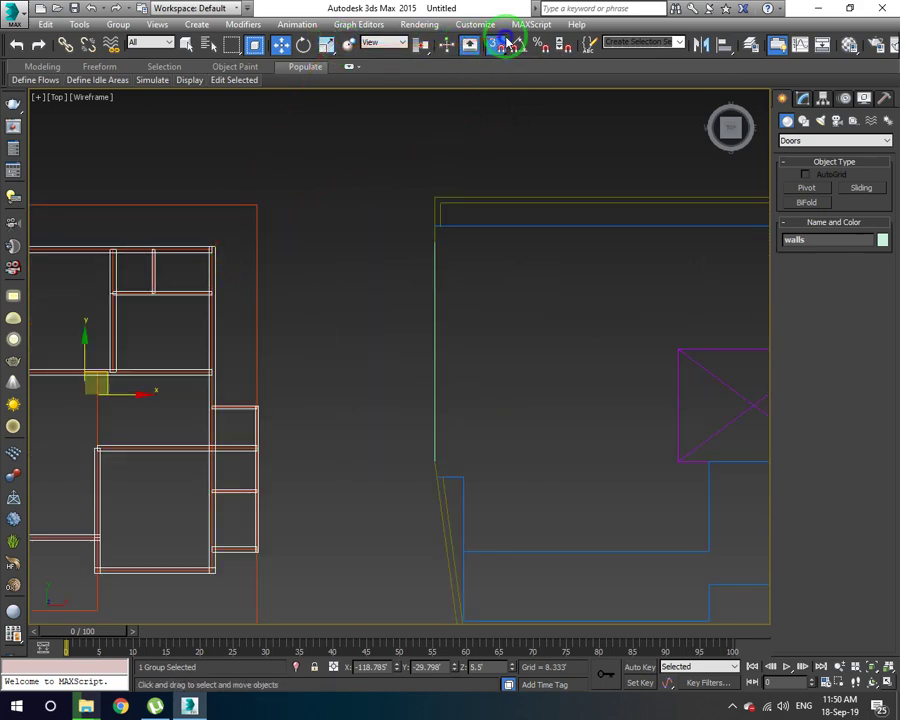
- Enable Vertex snapping and drag the walls group by its snapped corner
{"action": "left_click", "coordinate": [390, 353]}
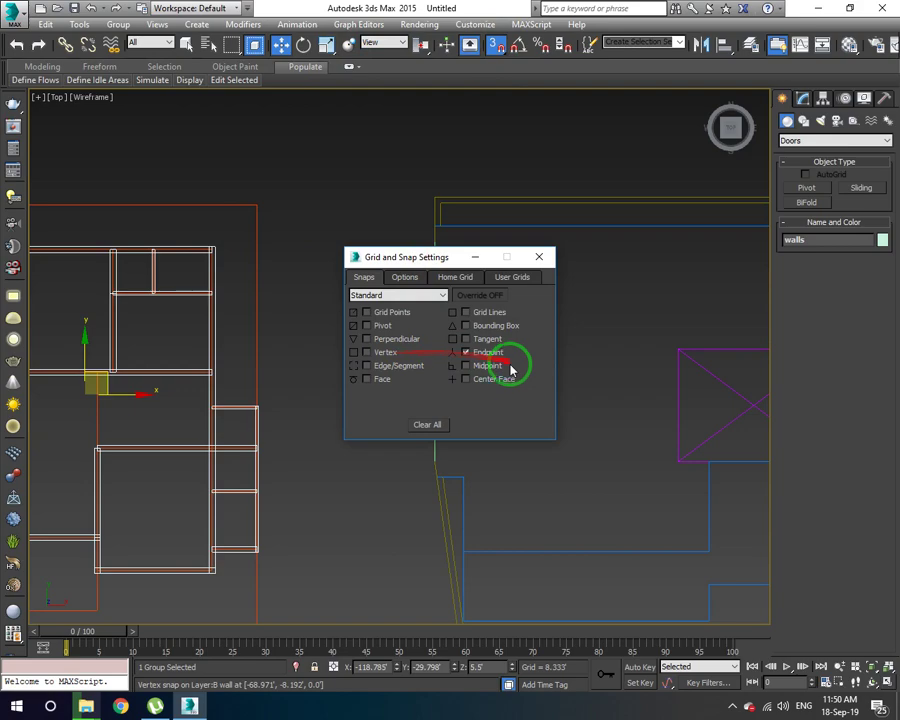
{"action": "left_click", "coordinate": [539, 257]}
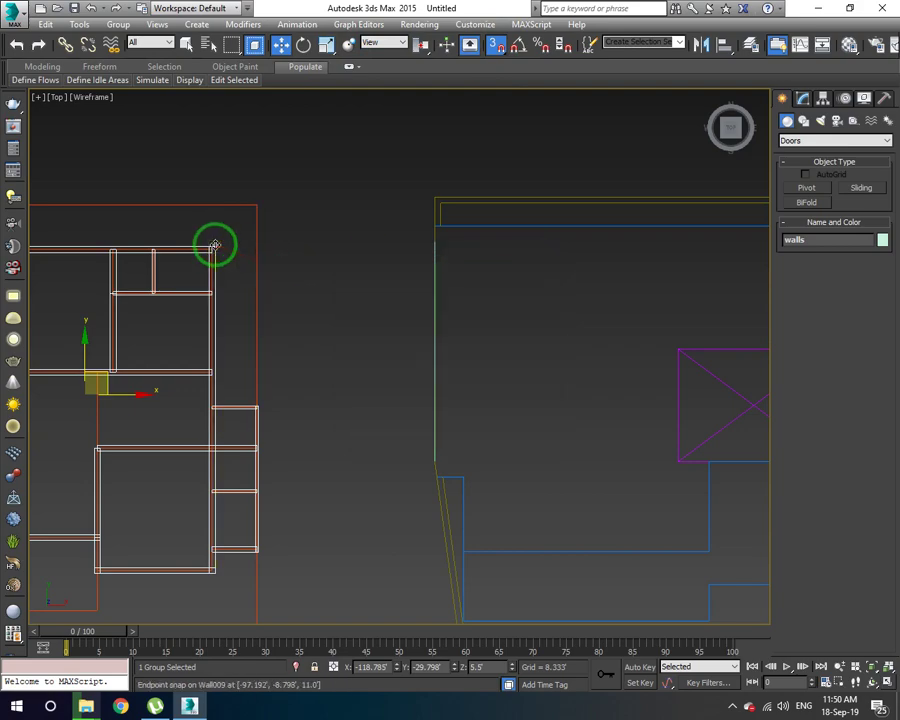
{"action": "left_click_drag", "start_coordinate": [214, 247], "coordinate": [548, 280]}
{"action": "scroll", "coordinate": [310, 290], "scroll_direction": "down", "scroll_amount": 5}
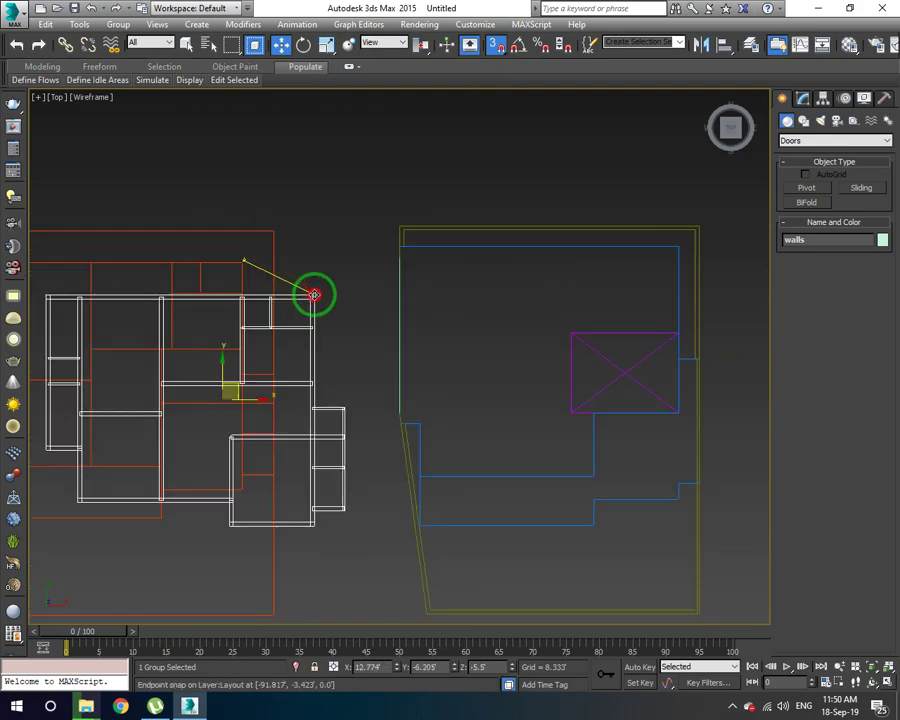
{"action": "mouse_move", "coordinate": [548, 280]}
{"action": "left_mouse_down"}
{"action": "mouse_move", "coordinate": [468, 290]}
{"action": "mouse_move", "coordinate": [660, 302]}
{"action": "mouse_move", "coordinate": [687, 272]}
{"action": "left_mouse_up"}
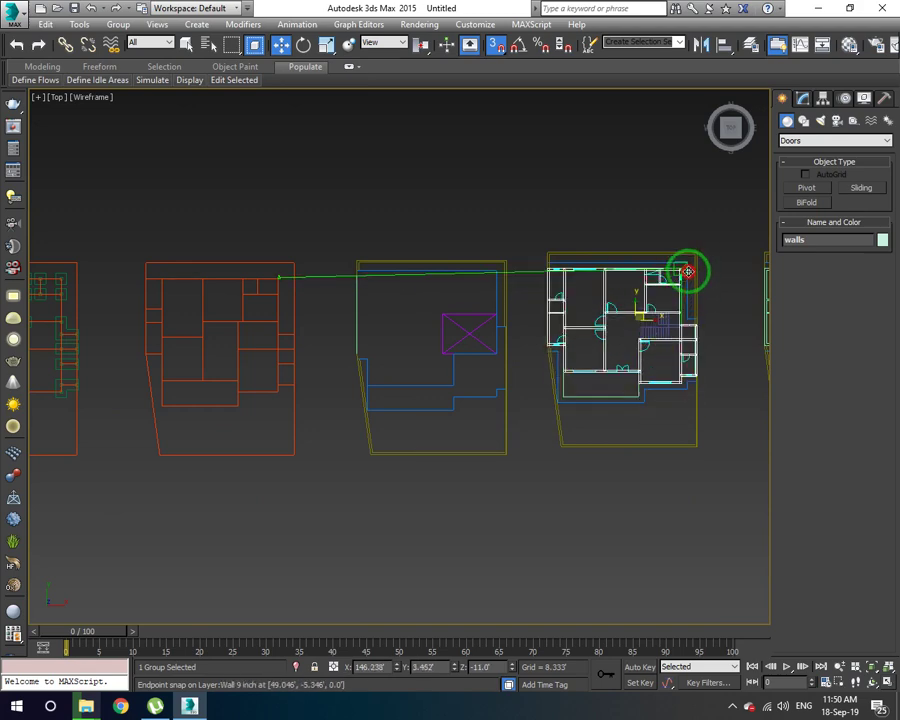
- Snap the walls group's corner onto the cyan plan's corner and pan to check alignment
{"action": "scroll", "coordinate": [688, 272], "scroll_direction": "up", "scroll_amount": 2}
{"action": "scroll", "coordinate": [686, 268], "scroll_direction": "up", "scroll_amount": 2}
{"action": "scroll", "coordinate": [684, 270], "scroll_direction": "up", "scroll_amount": 2}
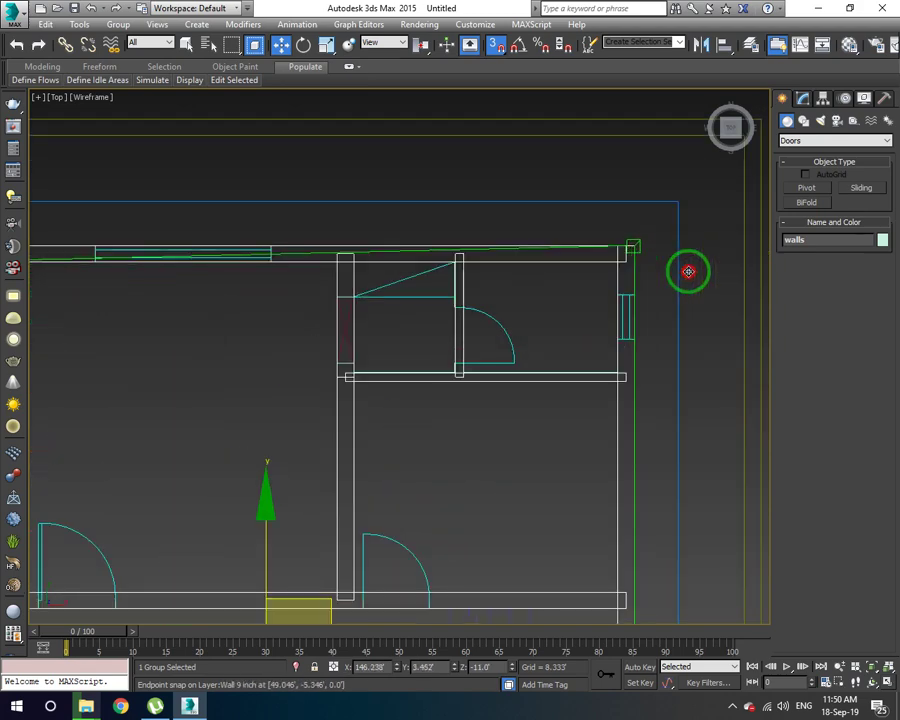
{"action": "scroll", "coordinate": [680, 272], "scroll_direction": "up", "scroll_amount": 2}
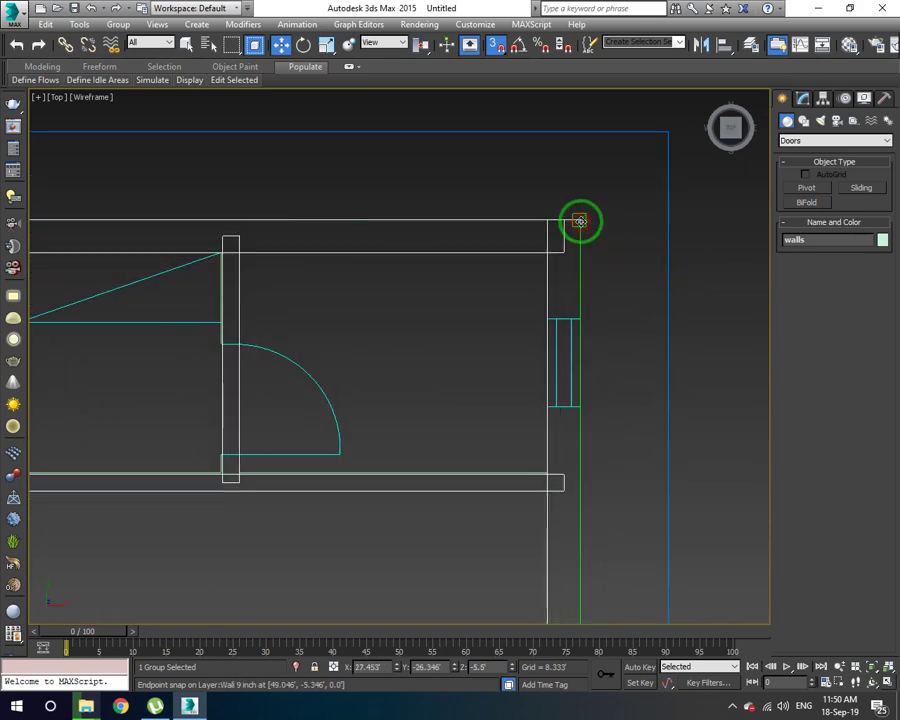
{"action": "left_click_drag", "start_coordinate": [677, 273], "coordinate": [580, 219]}
{"action": "scroll", "coordinate": [629, 264], "scroll_direction": "down", "scroll_amount": 4}
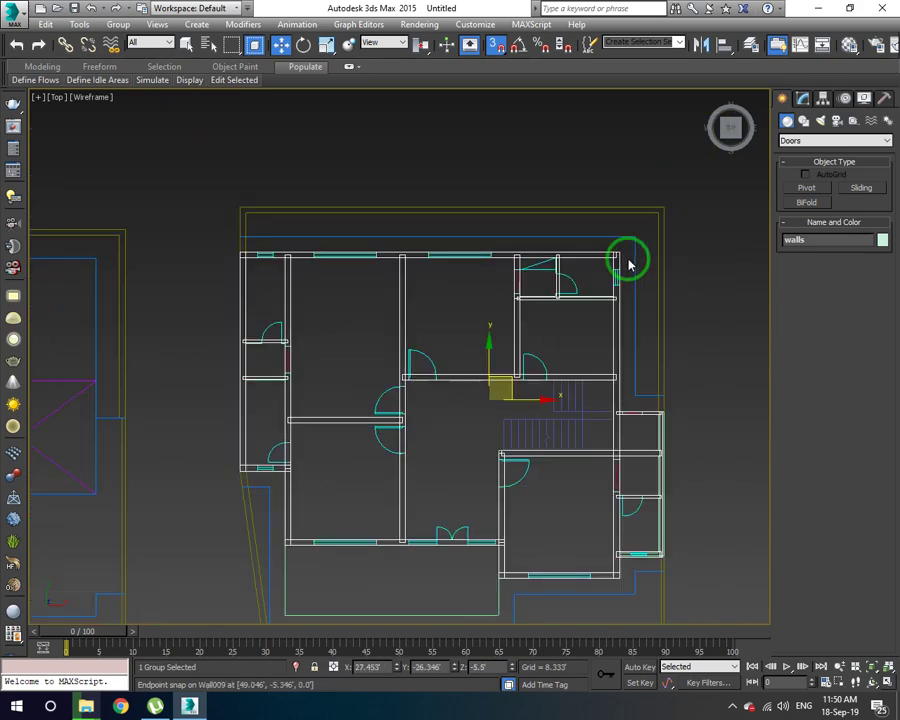
{"action": "scroll", "coordinate": [625, 263], "scroll_direction": "down", "scroll_amount": 2}
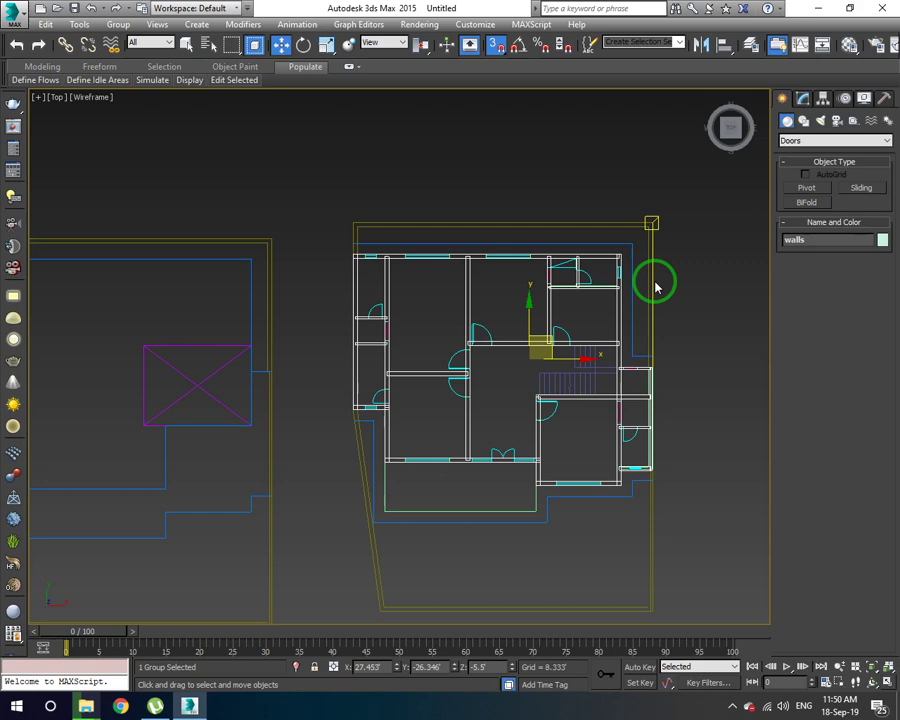
{"action": "left_click_drag", "start_coordinate": [621, 307], "coordinate": [700, 311]}
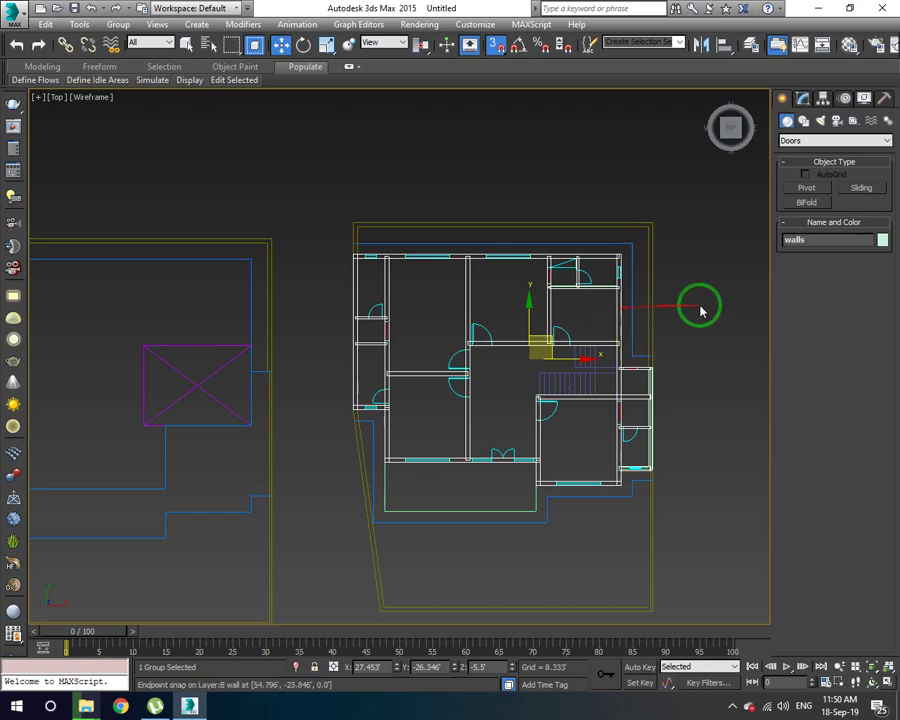
{"action": "middle_click_drag", "start_coordinate": [700, 311], "coordinate": [623, 260]}
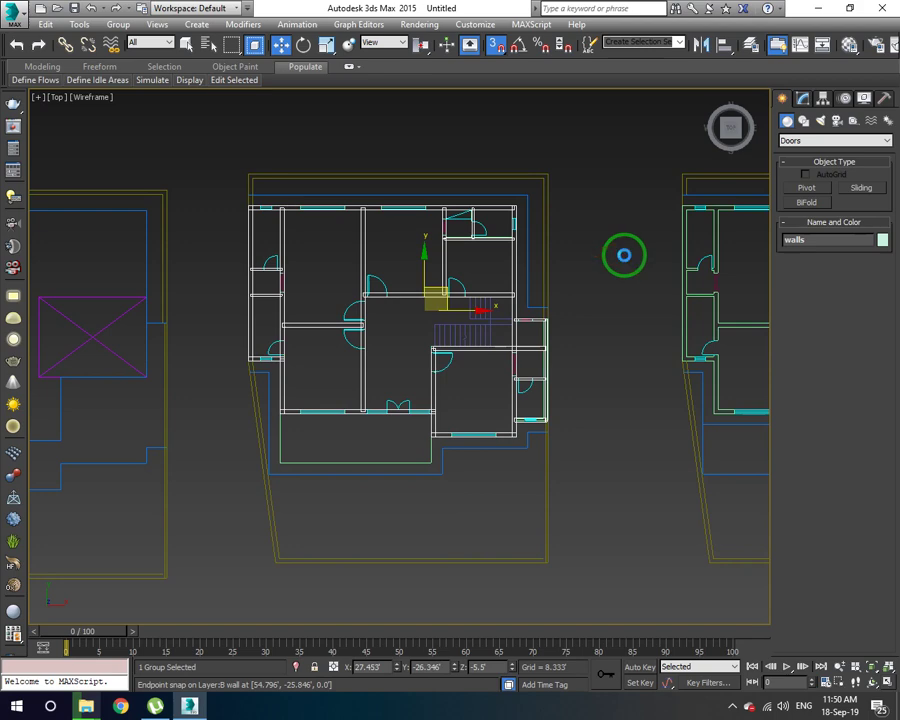
- Deselect the walls group, zoom into the door opening, and pick the Pivot door tool
{"action": "right_click", "coordinate": [625, 260]}
{"action": "left_click_drag", "start_coordinate": [626, 261], "coordinate": [446, 370]}
{"action": "scroll", "coordinate": [512, 300], "scroll_direction": "up", "scroll_amount": 2}
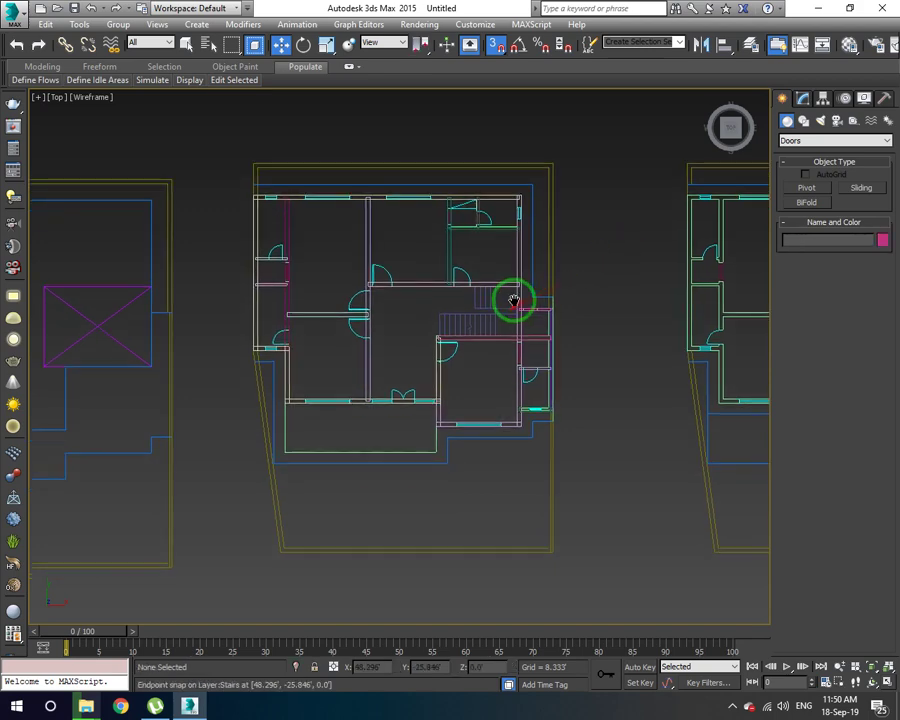
{"action": "scroll", "coordinate": [352, 310], "scroll_direction": "up", "scroll_amount": 5}
{"action": "scroll", "coordinate": [440, 385], "scroll_direction": "up", "scroll_amount": 3}
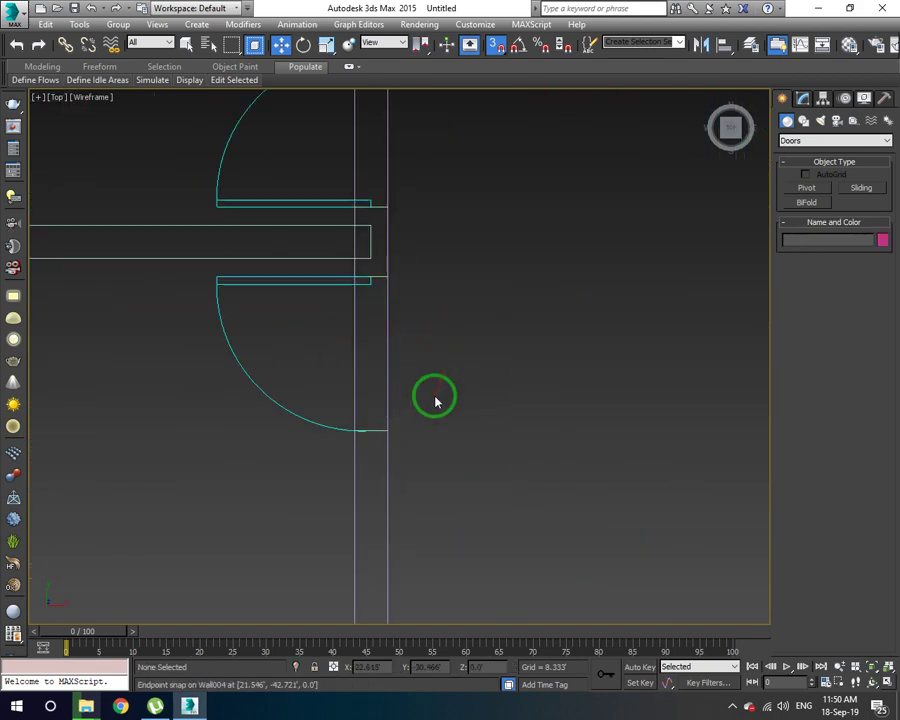
{"action": "left_click", "coordinate": [808, 188]}
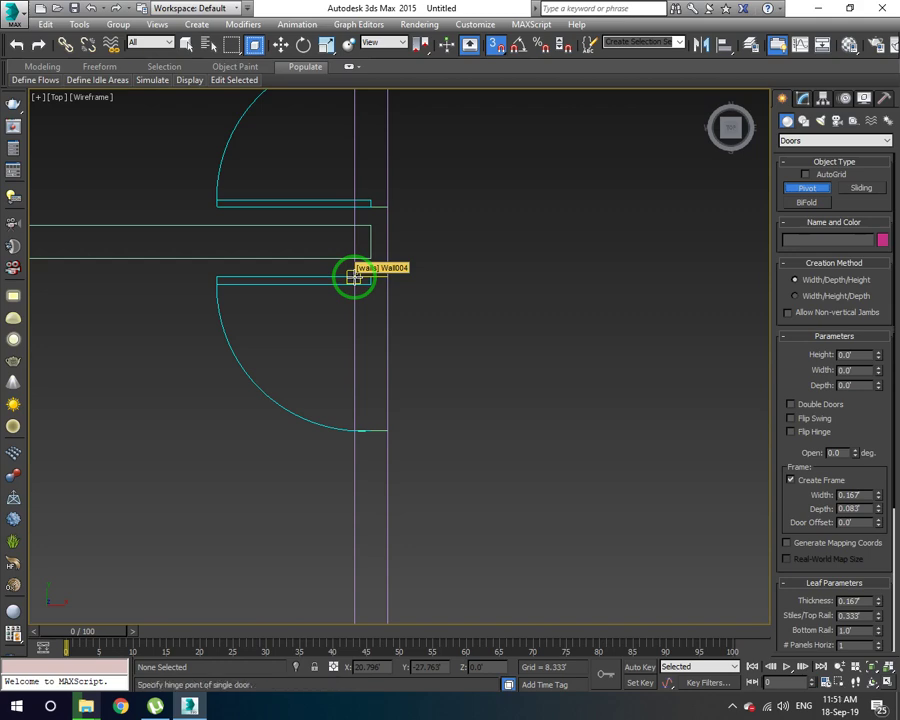
- With snaps on, draw PivotDoor001 across the wall opening, 3.5' wide and 0.75' deep, adjusting its height
{"action": "left_click", "coordinate": [497, 47]}
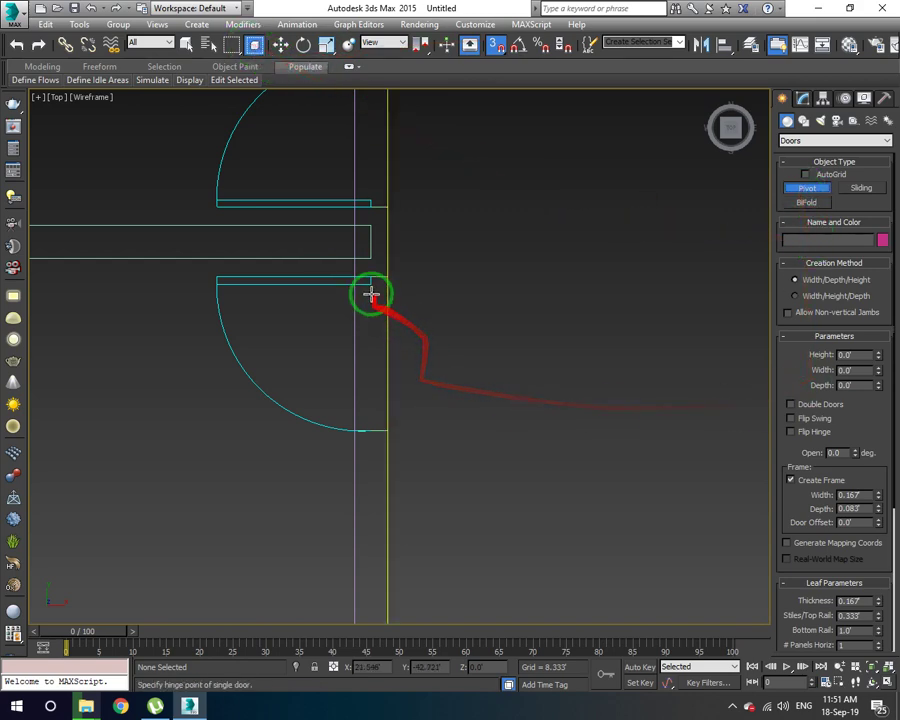
{"action": "mouse_move", "coordinate": [353, 277]}
{"action": "left_mouse_down"}
{"action": "mouse_move", "coordinate": [366, 402]}
{"action": "mouse_move", "coordinate": [352, 431]}
{"action": "left_mouse_up"}
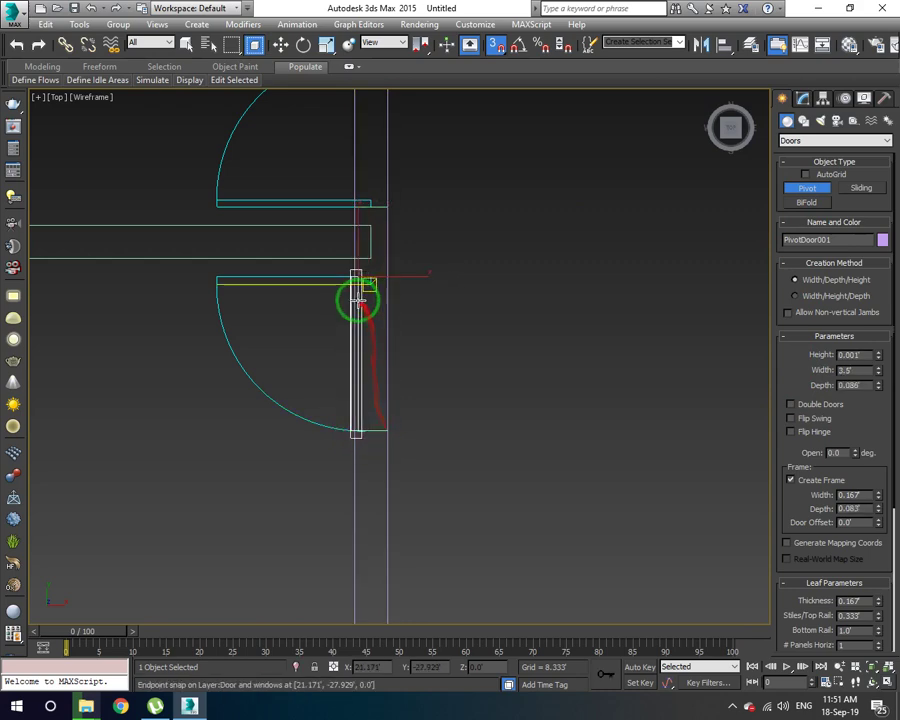
{"action": "left_click", "coordinate": [388, 433]}
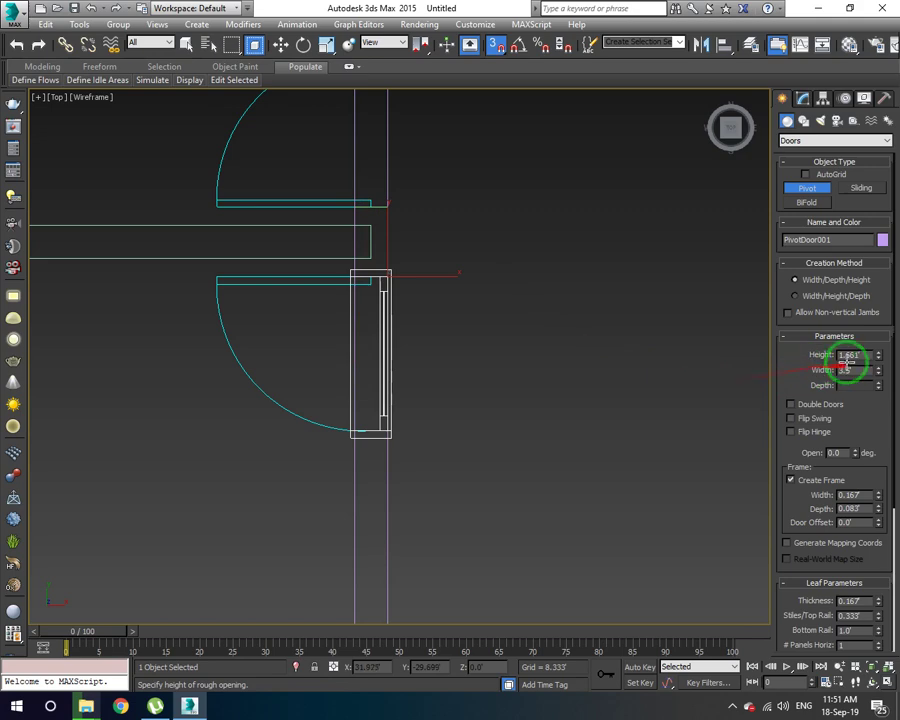
{"action": "left_click", "coordinate": [491, 146]}
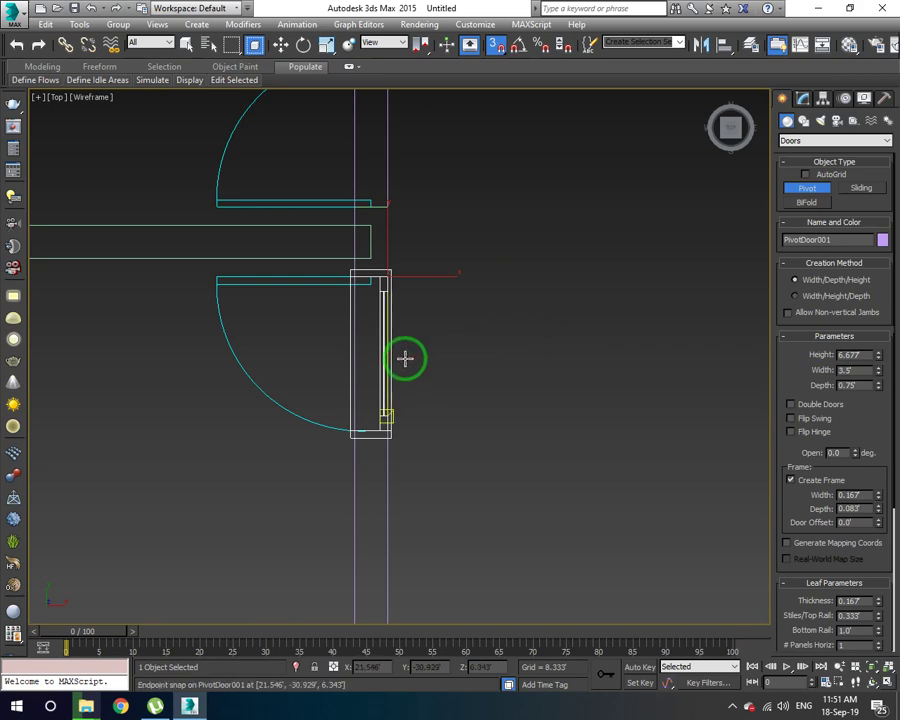
{"action": "scroll", "coordinate": [378, 334], "scroll_direction": "up", "scroll_amount": 4}
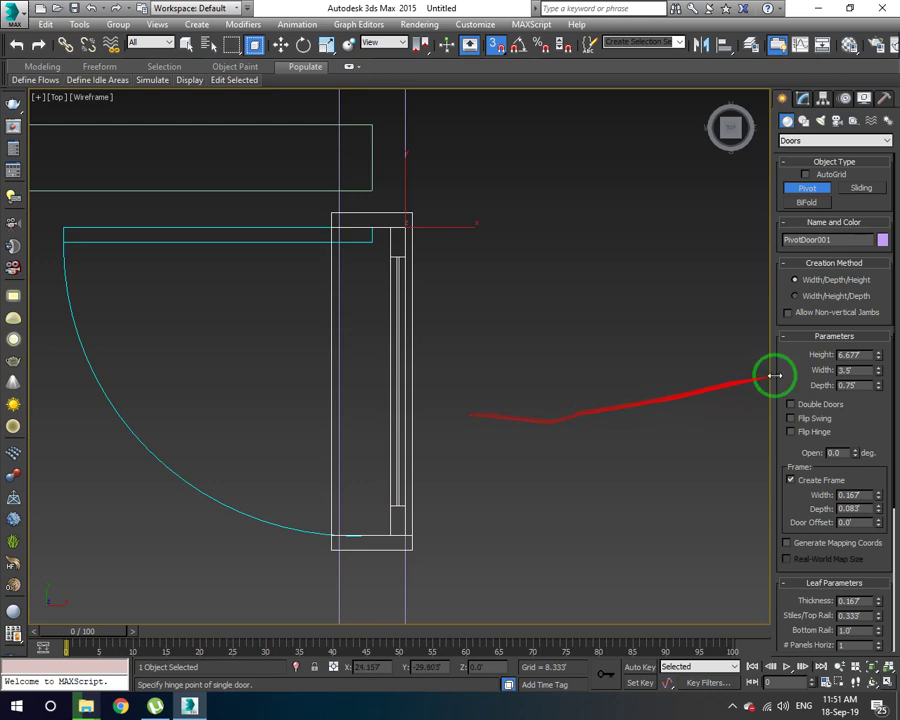
{"action": "left_click_drag", "start_coordinate": [858, 355], "coordinate": [820, 357]}
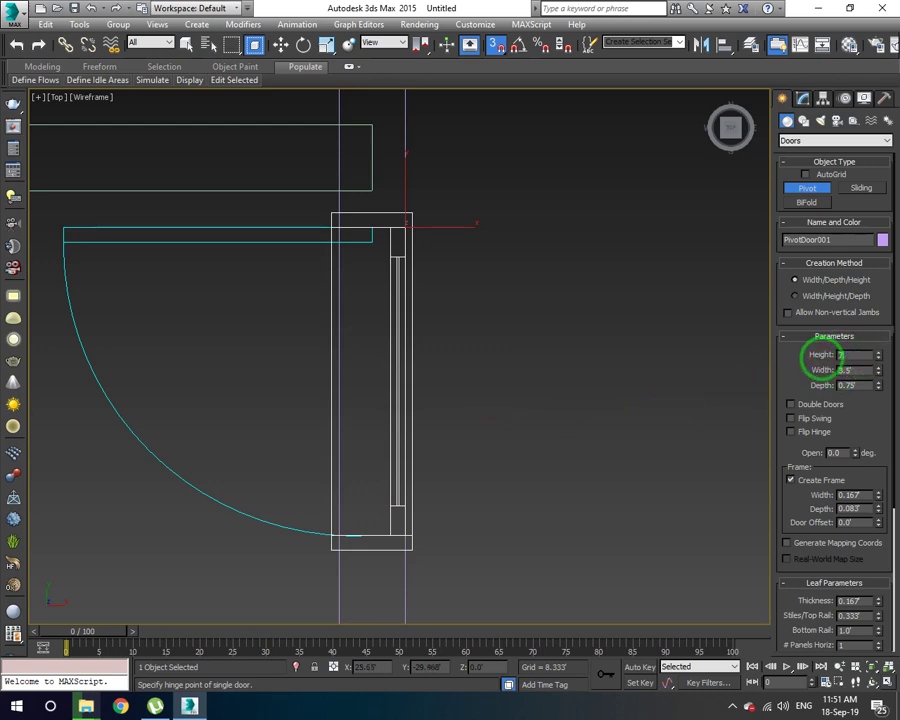
{"action": "right_click", "coordinate": [576, 344]}
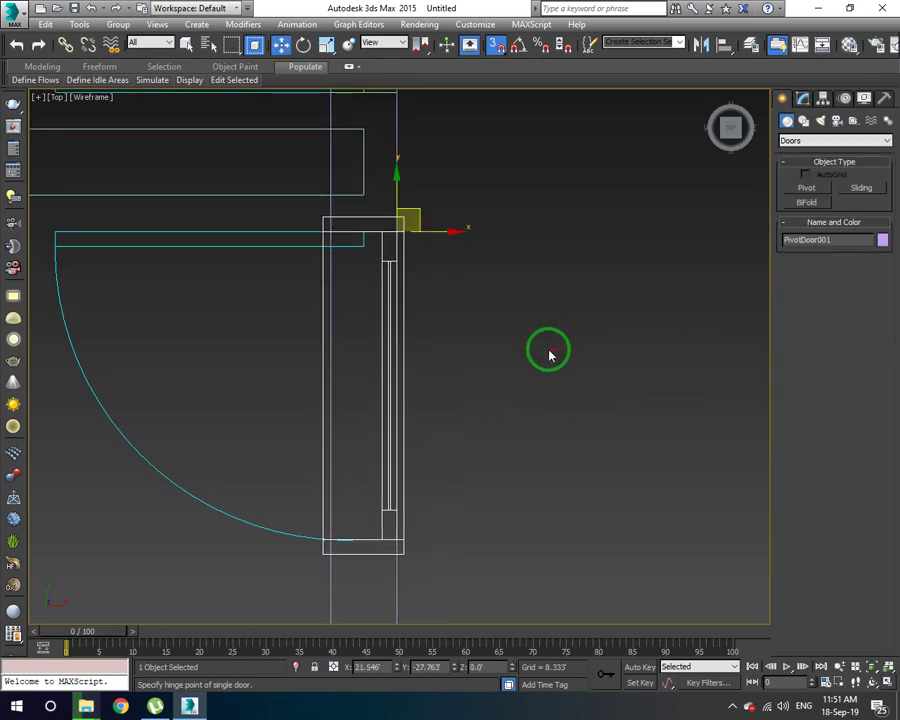
- Slightly reduce PivotDoor001's width, then move it along Y until its frame meets the wall
{"action": "left_click", "coordinate": [802, 97]}
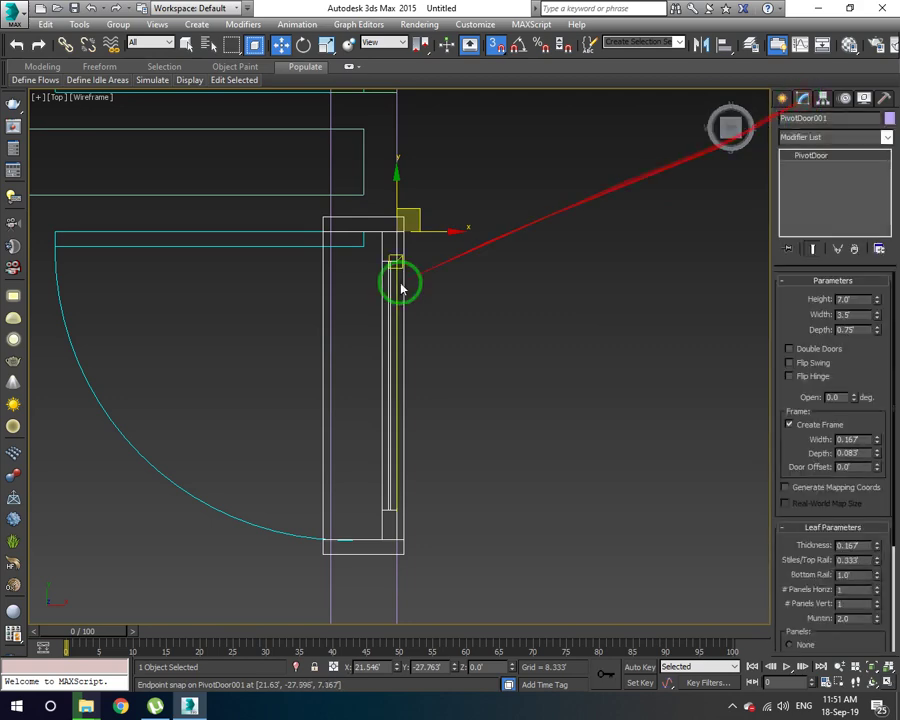
{"action": "left_click", "coordinate": [396, 186]}
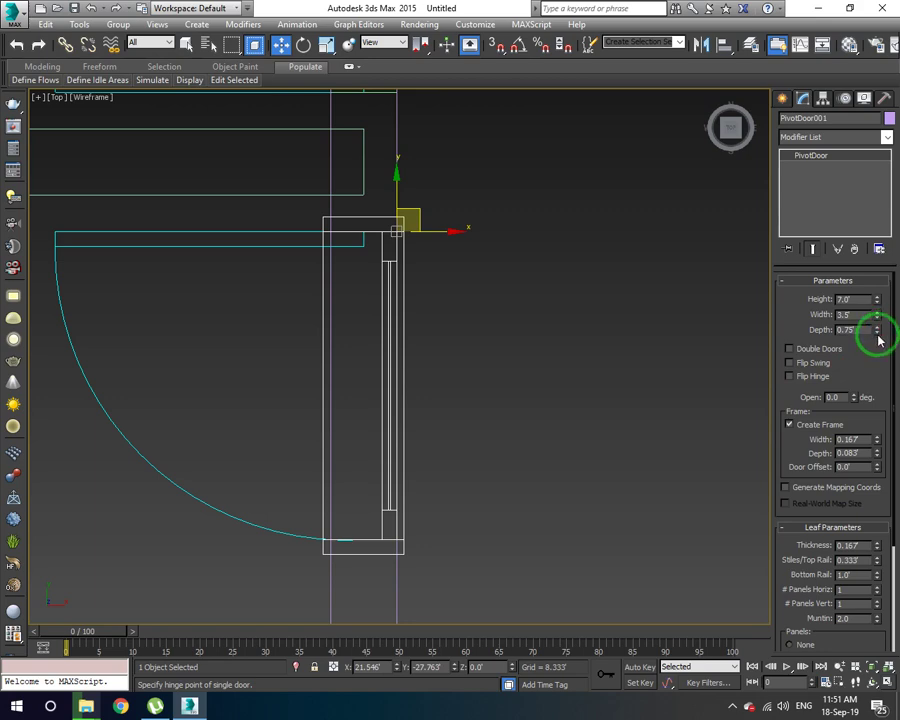
{"action": "left_click_drag", "start_coordinate": [877, 316], "coordinate": [441, 190]}
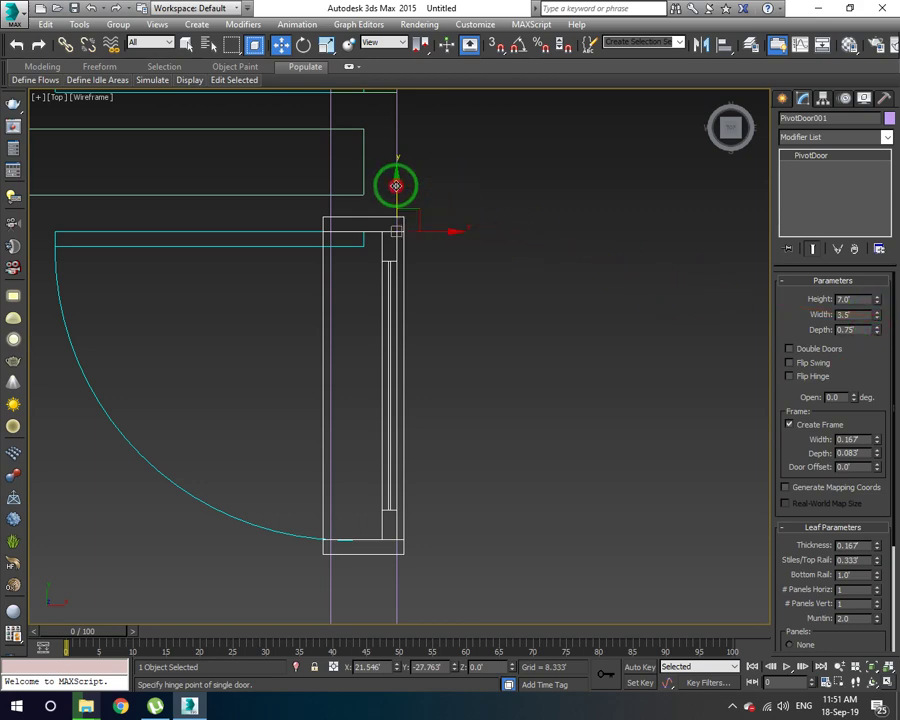
{"action": "left_click_drag", "start_coordinate": [396, 184], "coordinate": [401, 199]}
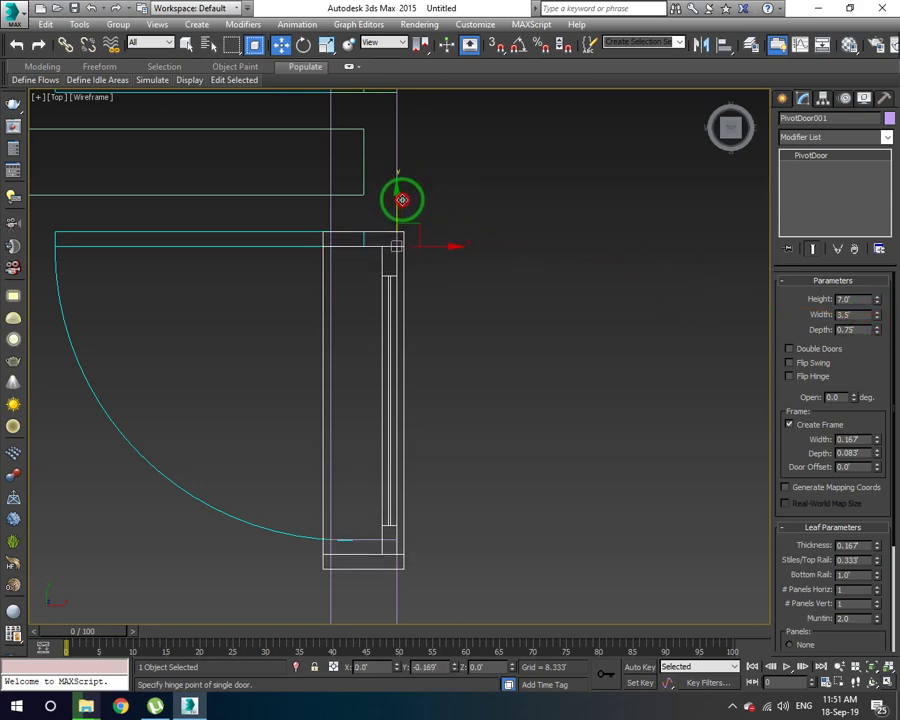
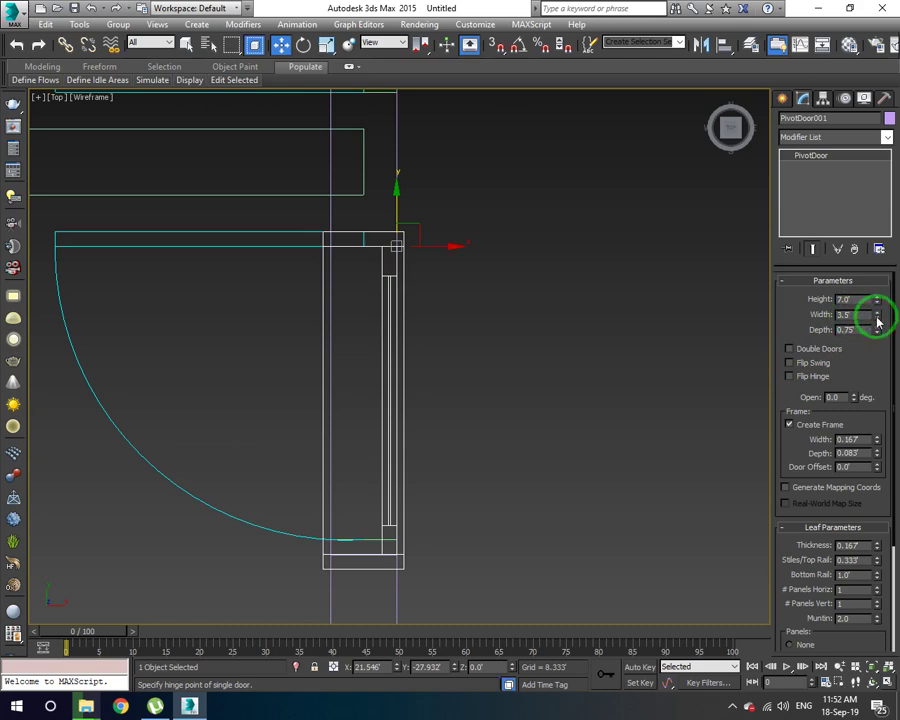
- Narrow PivotDoor001 to a 3.165' width and switch the viewport to Perspective
{"action": "left_click_drag", "start_coordinate": [877, 320], "coordinate": [877, 320]}
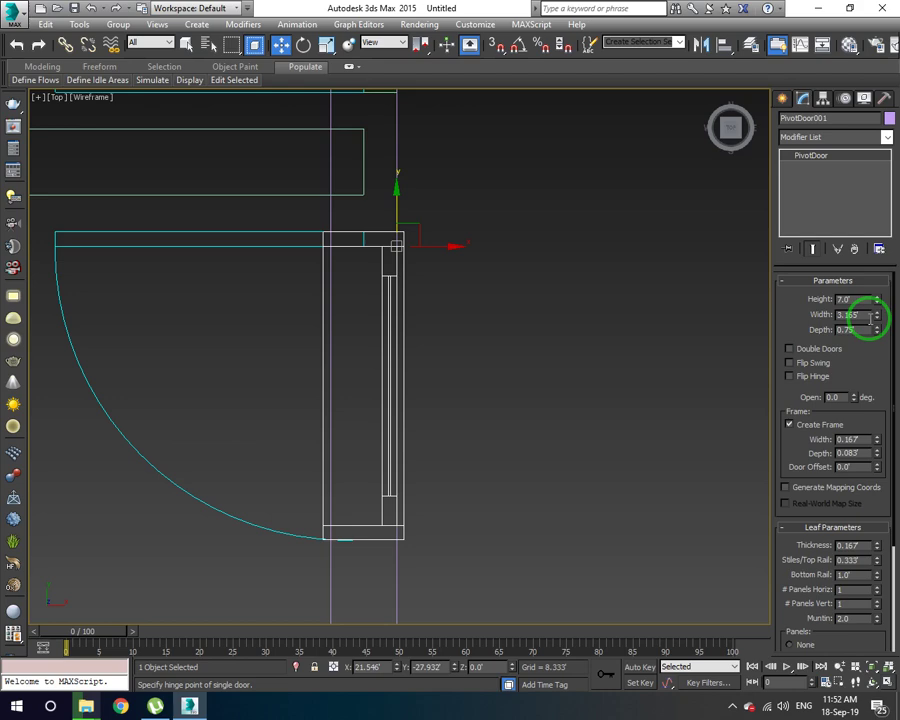
{"action": "middle_click_drag", "start_coordinate": [486, 414], "coordinate": [496, 410]}
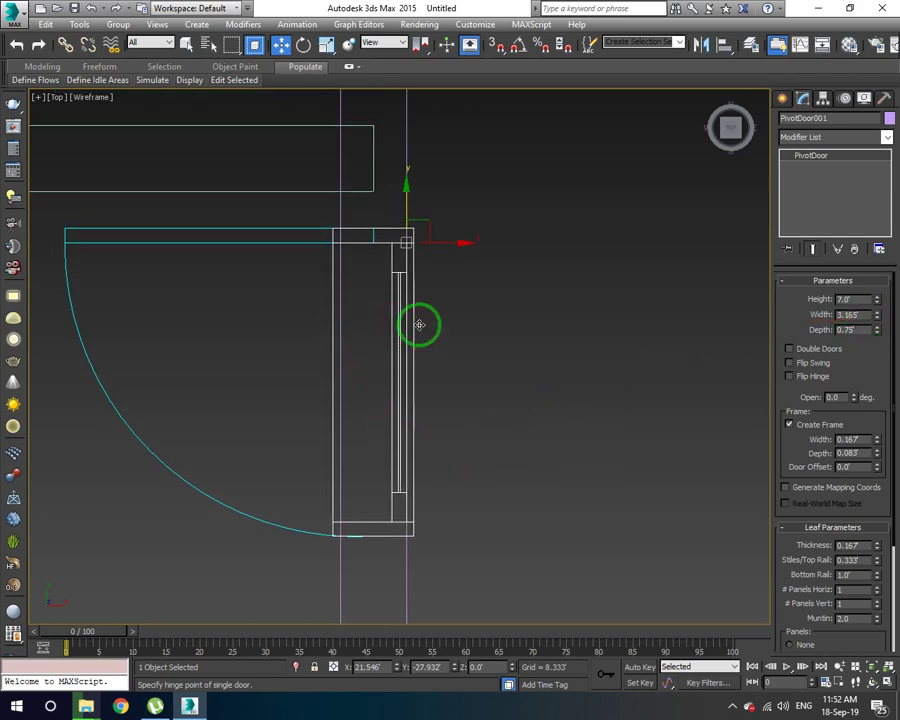
{"action": "key", "text": "p"}
{"action": "scroll", "coordinate": [406, 245], "scroll_direction": "up", "scroll_amount": 5}
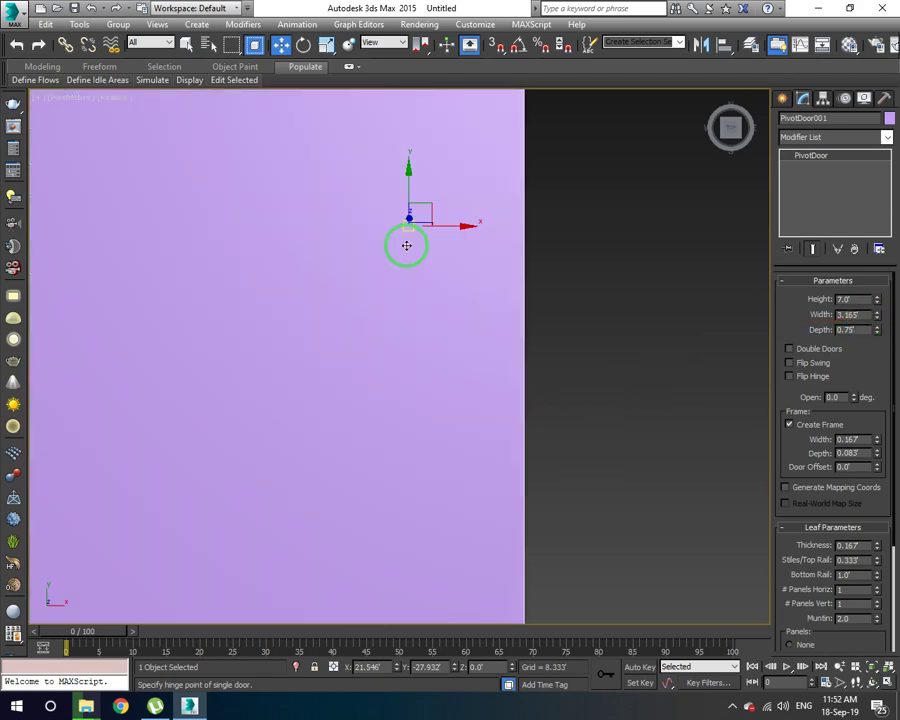
- Orbit to a three-quarter view of the door and walls and activate Select and Move
{"action": "scroll", "coordinate": [406, 245], "scroll_direction": "down", "scroll_amount": 5}
{"action": "mouse_move", "coordinate": [404, 244]}
{"action": "middle_mouse_down", "text": "alt"}
{"action": "mouse_move", "coordinate": [454, 306]}
{"action": "mouse_move", "coordinate": [378, 252]}
{"action": "middle_mouse_up", "text": "alt"}
{"action": "scroll", "coordinate": [382, 360], "scroll_direction": "down", "scroll_amount": 8}
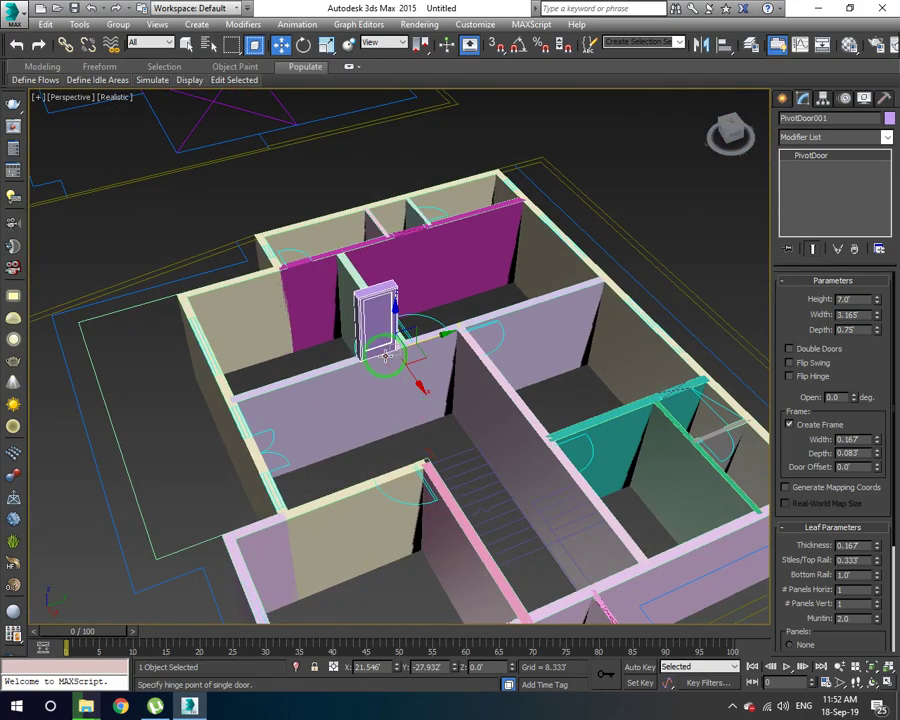
{"action": "left_click", "coordinate": [281, 45]}
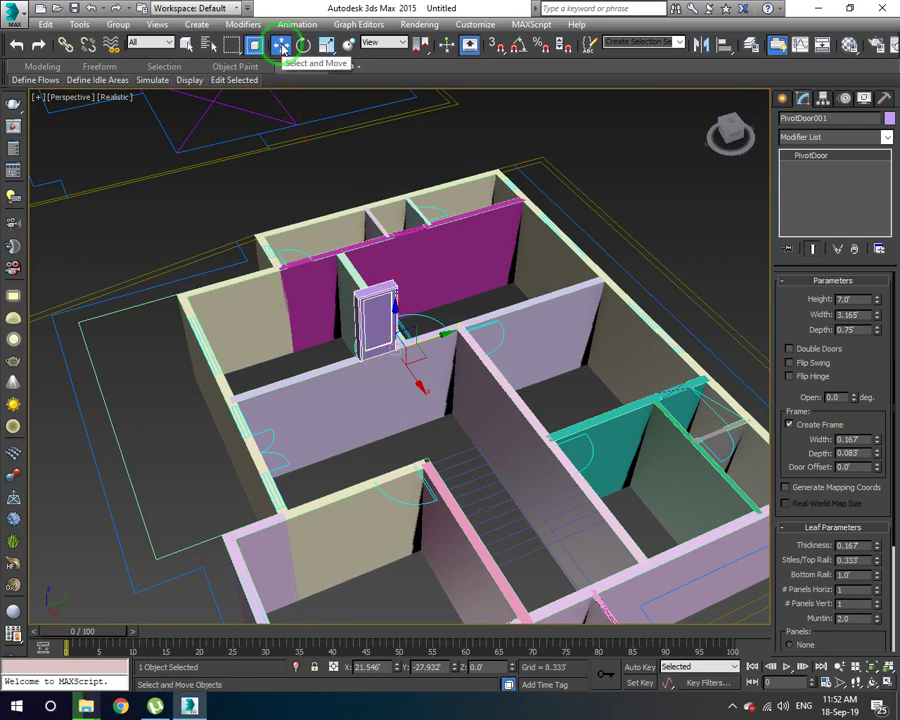
{"action": "double_click", "coordinate": [485, 670]}
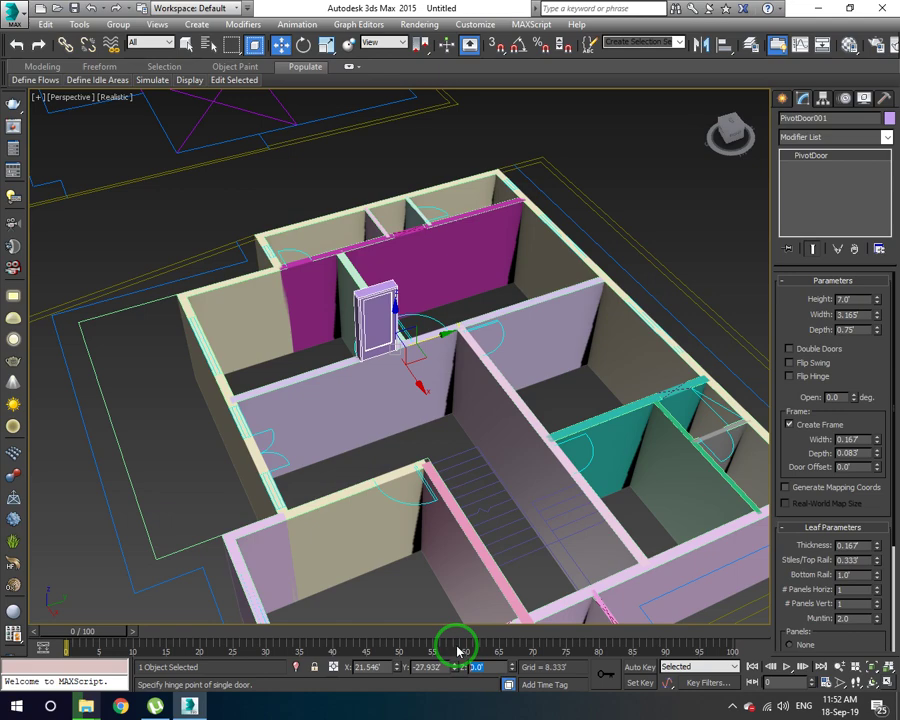
- Set the walls group's Z position to 0.0' and select the left floor-plan outline
{"action": "scroll", "coordinate": [442, 466], "scroll_direction": "down", "scroll_amount": 5}
{"action": "scroll", "coordinate": [462, 492], "scroll_direction": "up", "scroll_amount": 1}
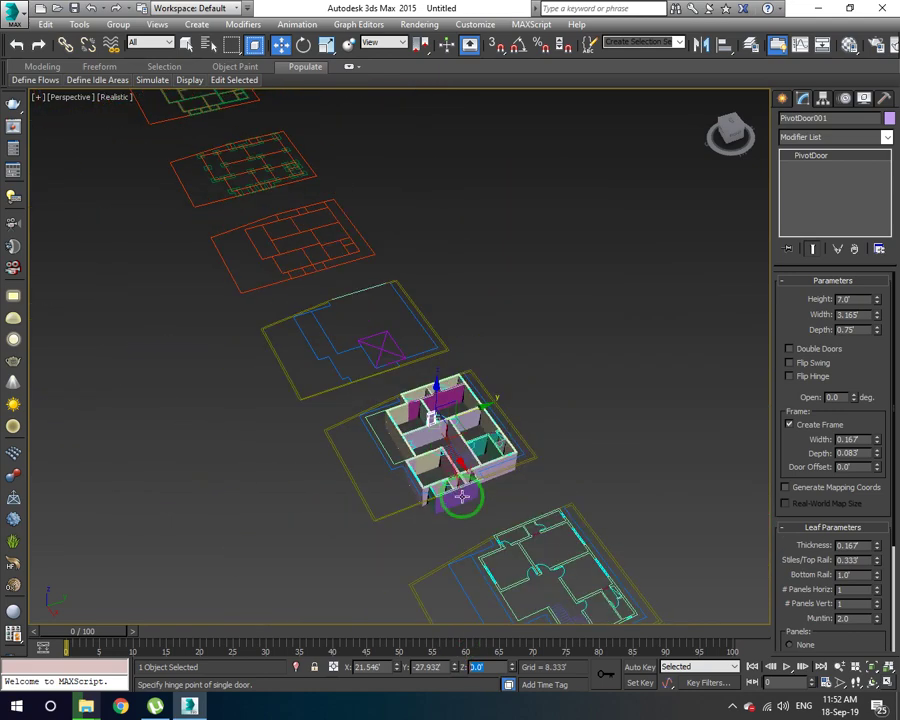
{"action": "scroll", "coordinate": [463, 496], "scroll_direction": "up", "scroll_amount": 2}
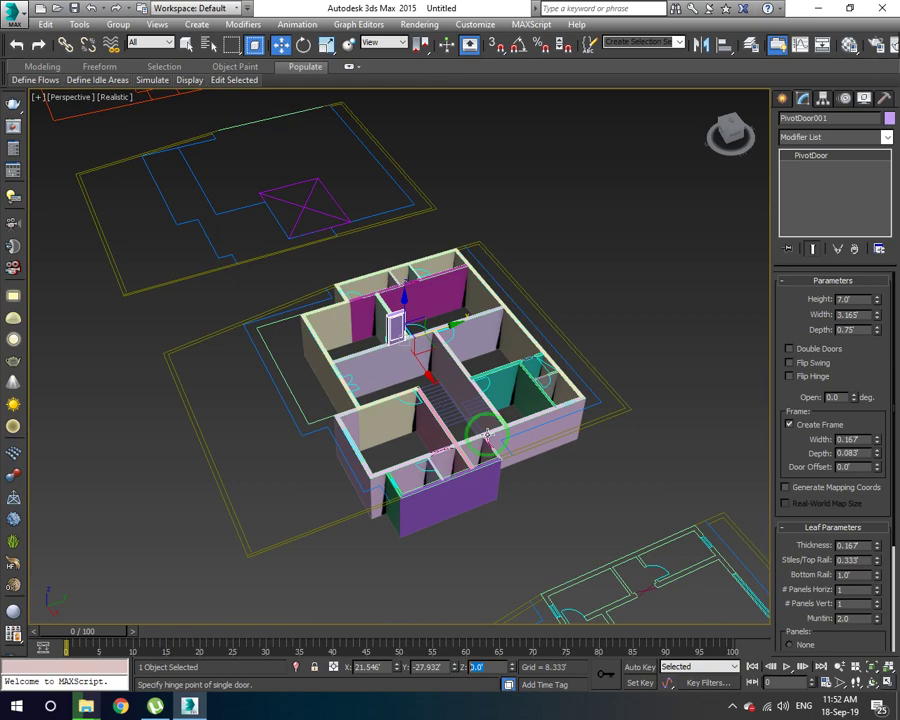
{"action": "key", "text": "ctrl+z"}
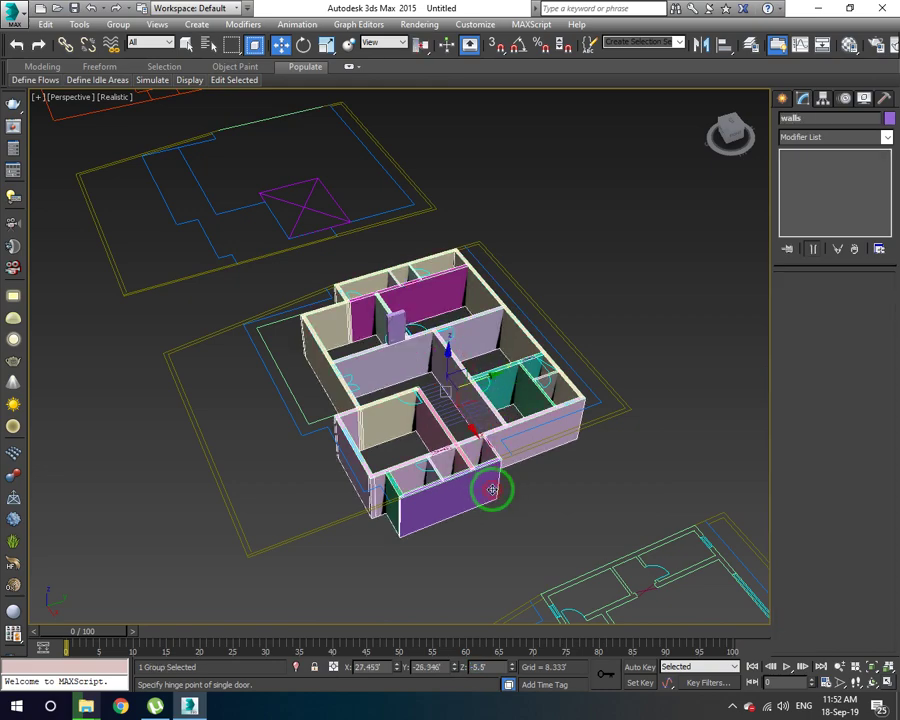
{"action": "left_click", "coordinate": [484, 666]}
{"action": "type", "text": "0.0"}
{"action": "key", "text": "Return"}
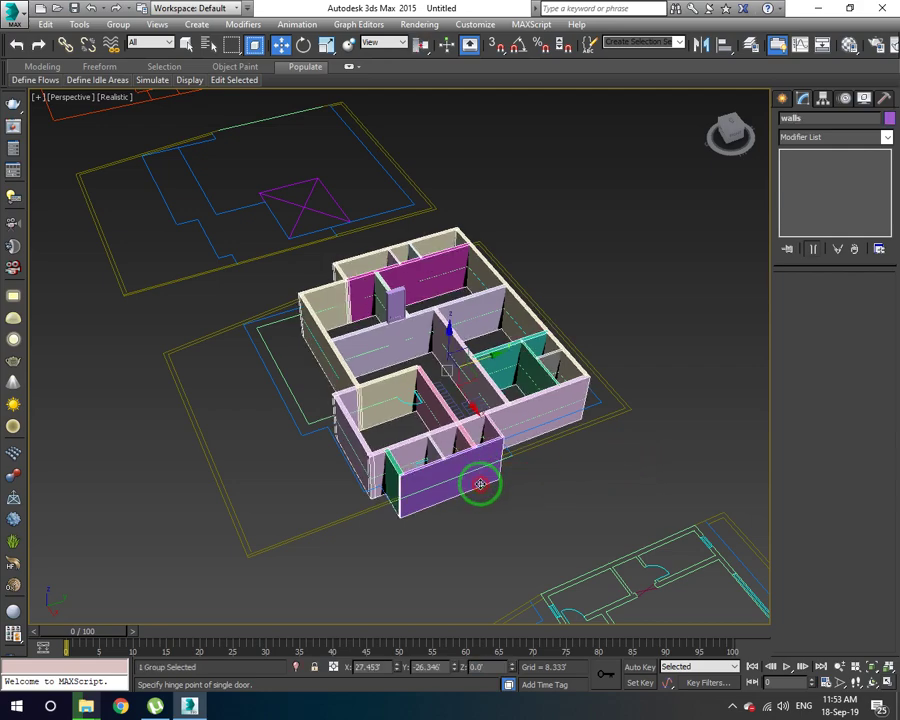
{"action": "mouse_move", "coordinate": [420, 504]}
{"action": "middle_mouse_down", "text": "alt"}
{"action": "mouse_move", "coordinate": [433, 452]}
{"action": "mouse_move", "coordinate": [524, 460]}
{"action": "mouse_move", "coordinate": [412, 474]}
{"action": "middle_mouse_up", "text": "alt"}
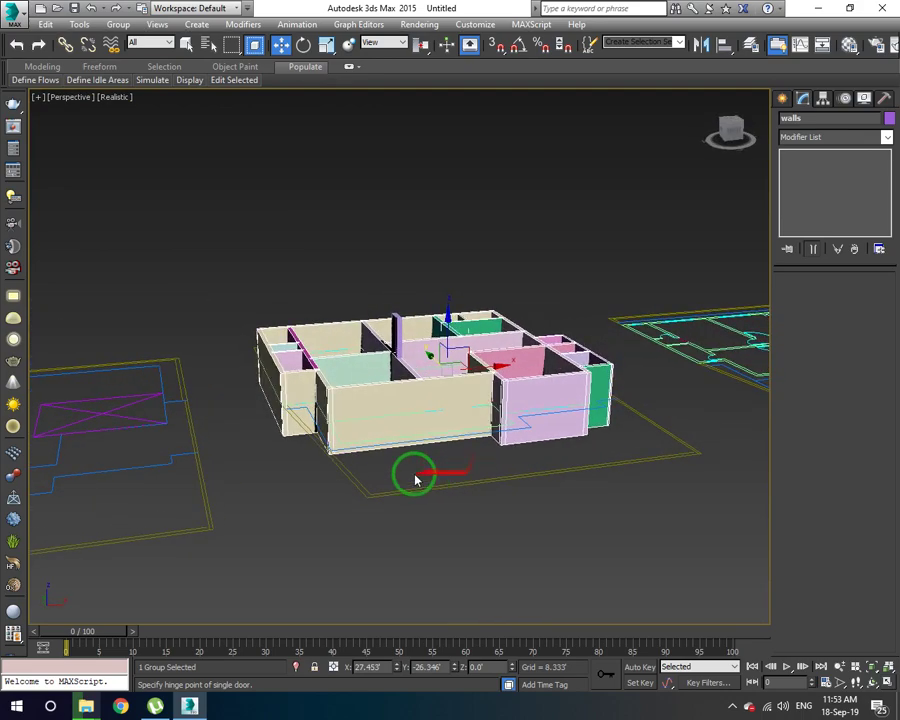
{"action": "left_click", "coordinate": [175, 400]}
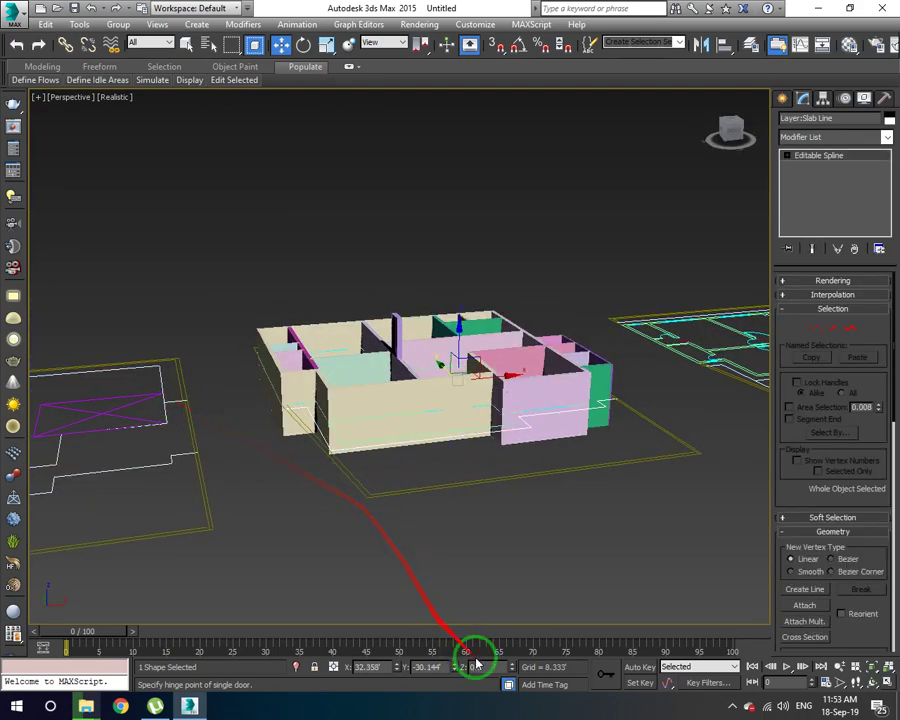
{"action": "scroll", "coordinate": [350, 490], "scroll_direction": "down", "scroll_amount": 3}
{"action": "scroll", "coordinate": [334, 510], "scroll_direction": "down", "scroll_amount": 3}
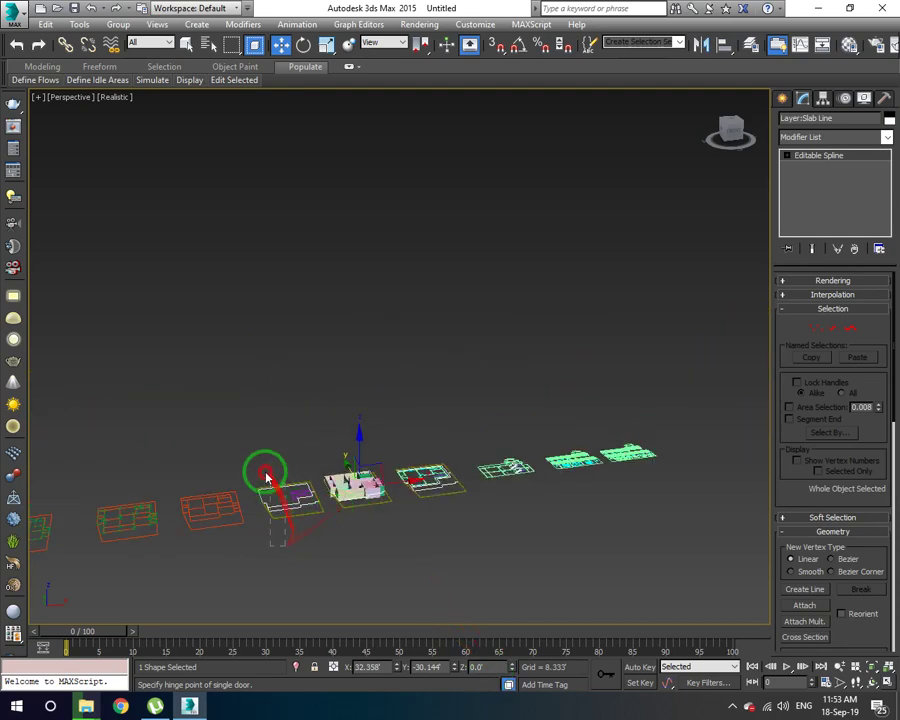
{"action": "left_click", "coordinate": [258, 462]}
{"action": "left_click", "coordinate": [295, 493]}
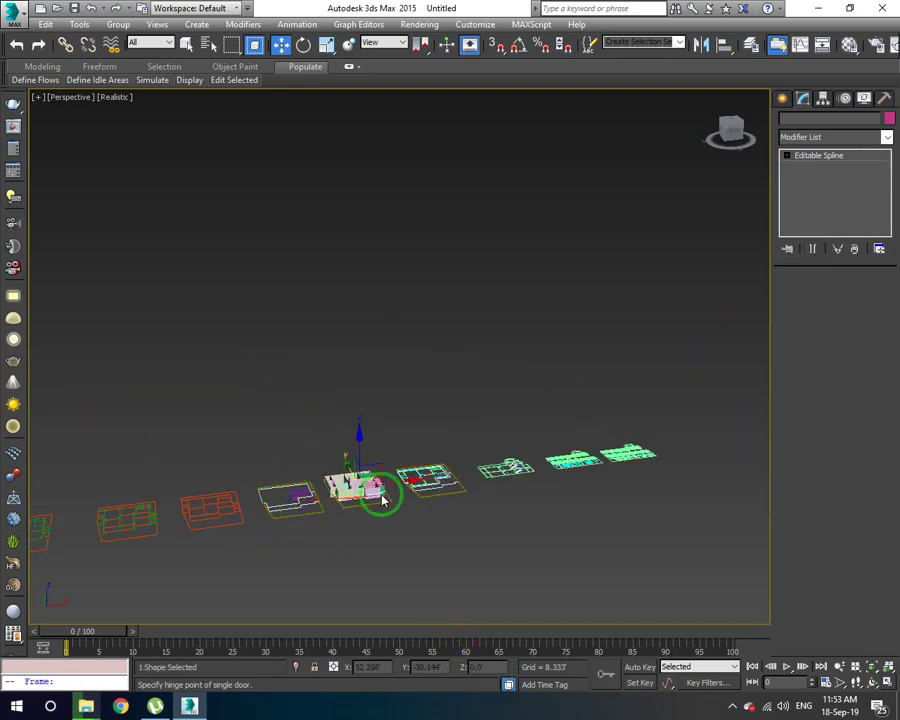
{"action": "left_click", "coordinate": [380, 12]}
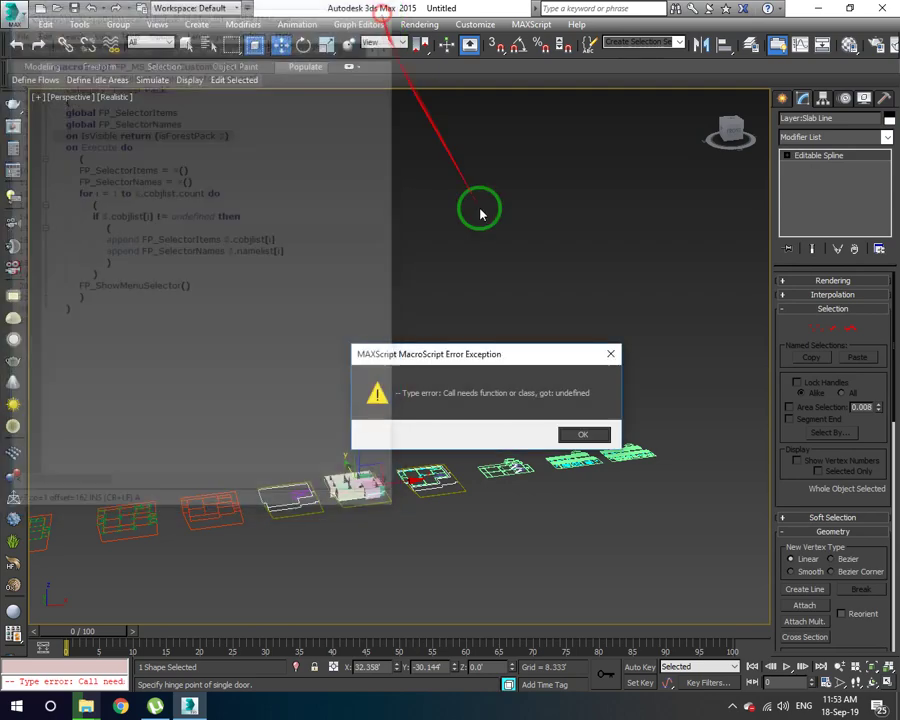
{"action": "left_click", "coordinate": [587, 440]}
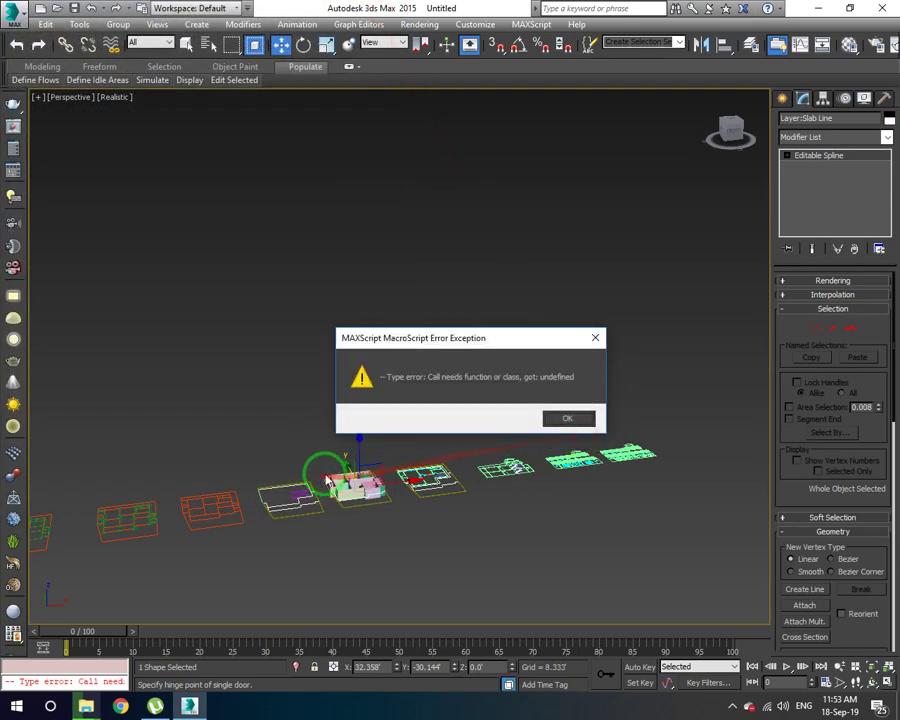
{"action": "left_click", "coordinate": [571, 424]}
{"action": "left_click", "coordinate": [560, 406]}
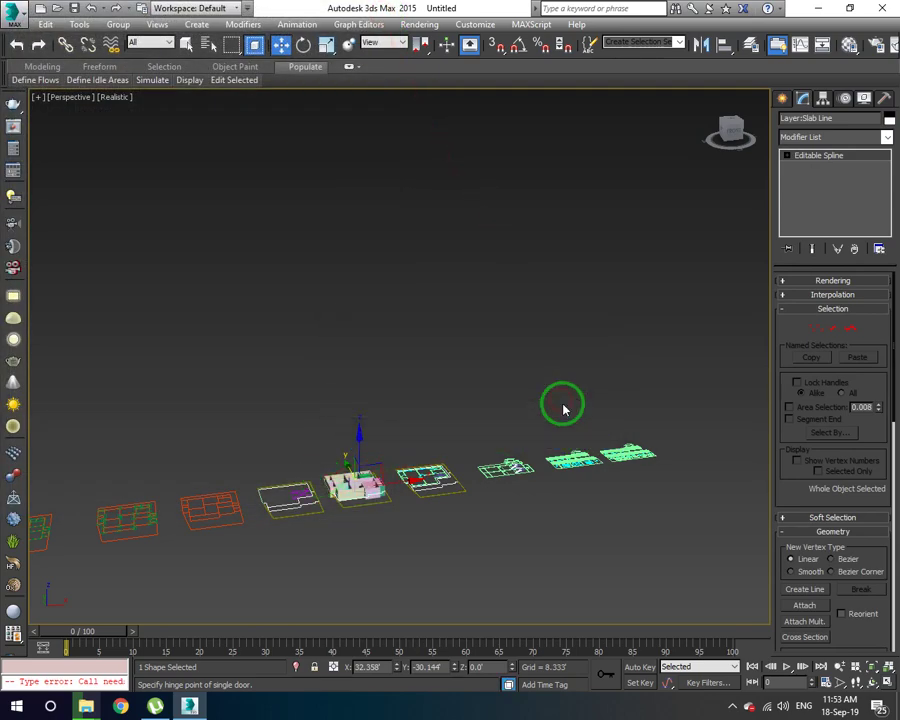
{"action": "left_click", "coordinate": [498, 375]}
{"action": "scroll", "coordinate": [354, 502], "scroll_direction": "up", "scroll_amount": 2}
{"action": "scroll", "coordinate": [422, 478], "scroll_direction": "up", "scroll_amount": 4}
{"action": "scroll", "coordinate": [434, 442], "scroll_direction": "up", "scroll_amount": 2}
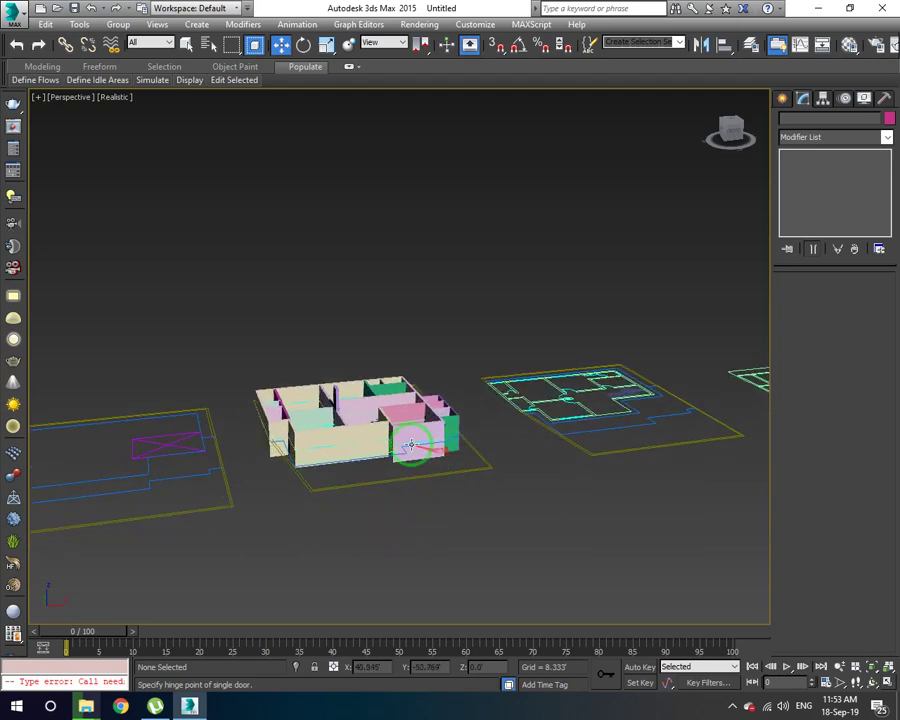
{"action": "key", "text": "ctrl+s"}
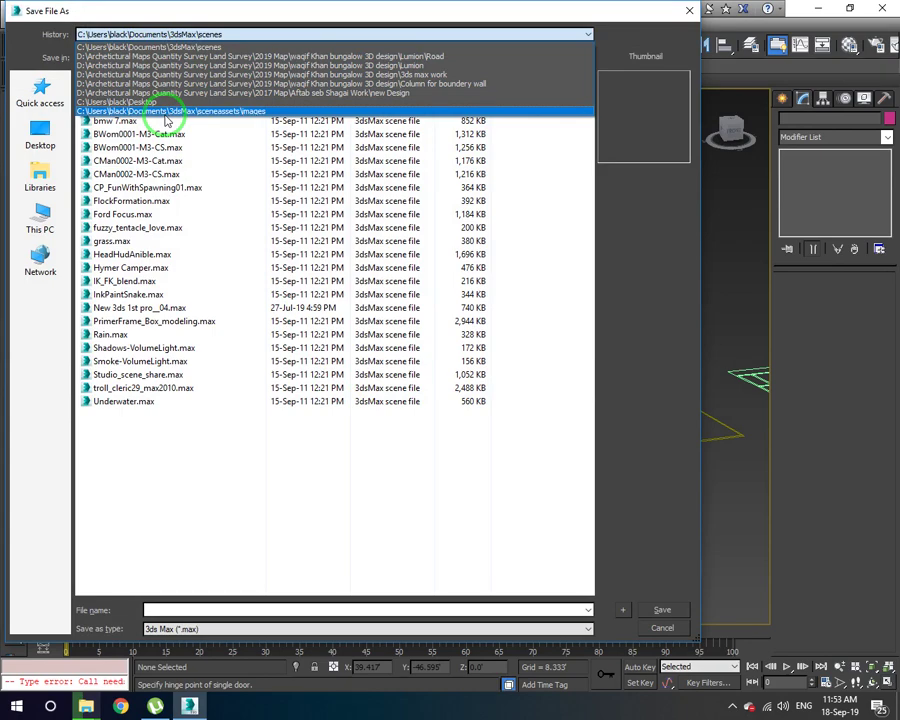
- Create a new folder named '3Ds Max Project class' on the CADXPERT (G:) drive
{"action": "left_click", "coordinate": [40, 132]}
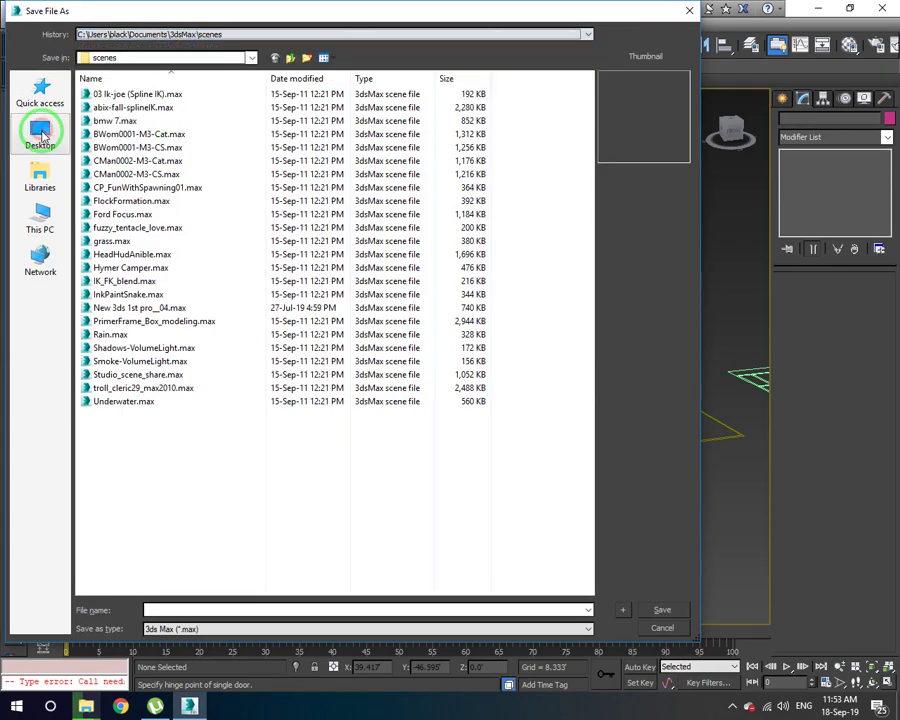
{"action": "left_click", "coordinate": [311, 135]}
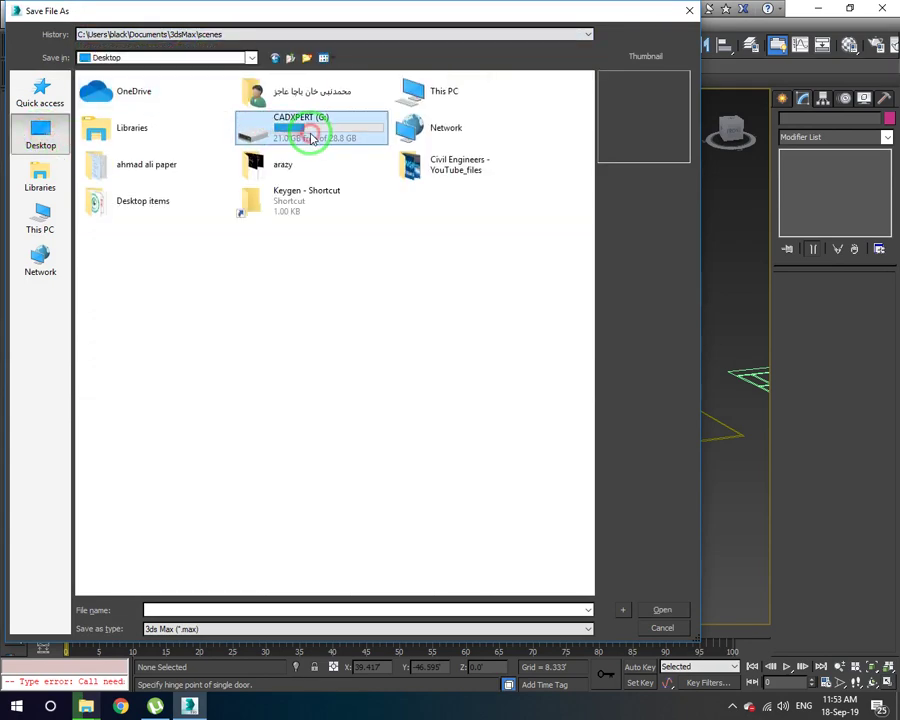
{"action": "double_click", "coordinate": [318, 128]}
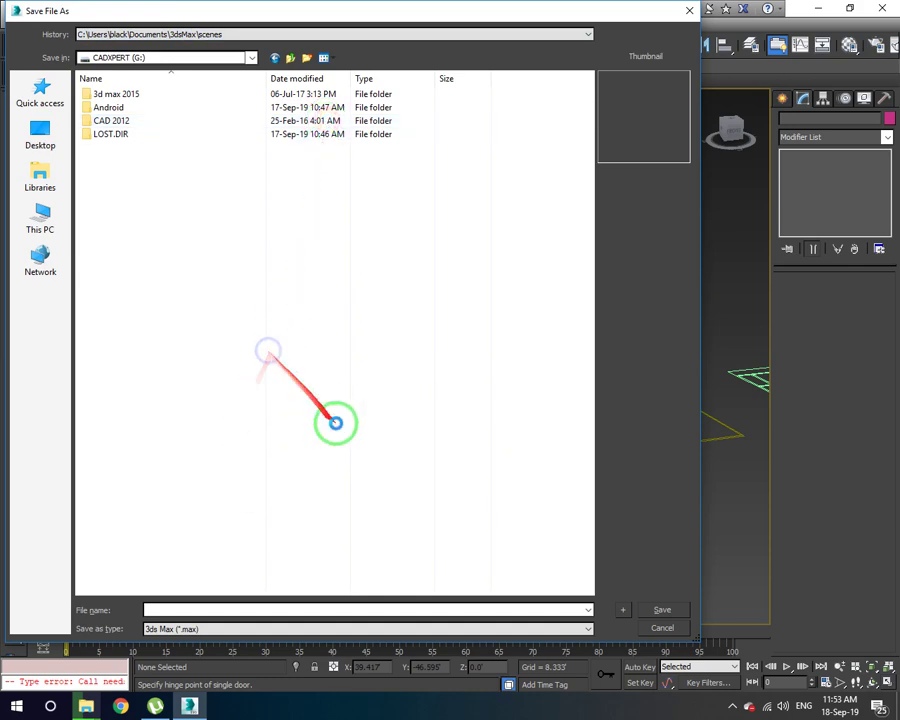
{"action": "right_click_drag", "start_coordinate": [268, 351], "coordinate": [335, 423]}
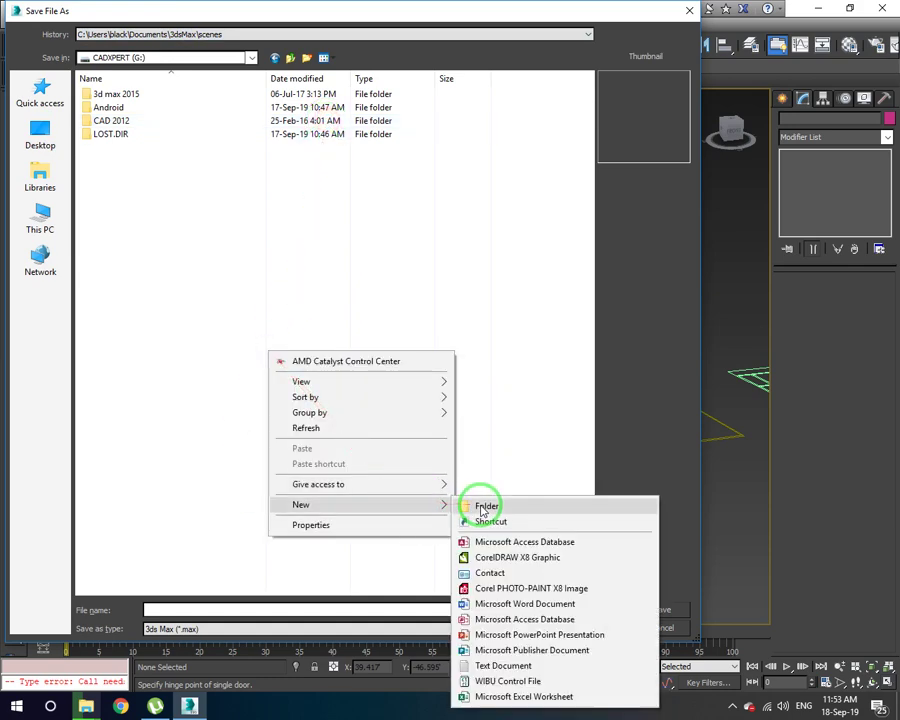
{"action": "left_click", "coordinate": [484, 507]}
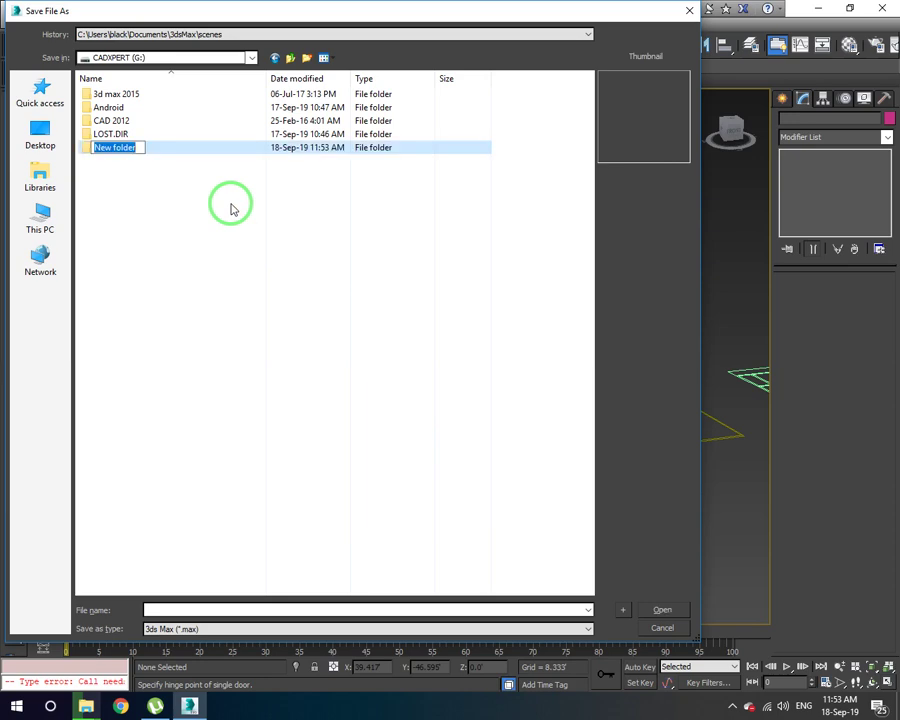
{"action": "type", "text": "3Ds Max Project class"}
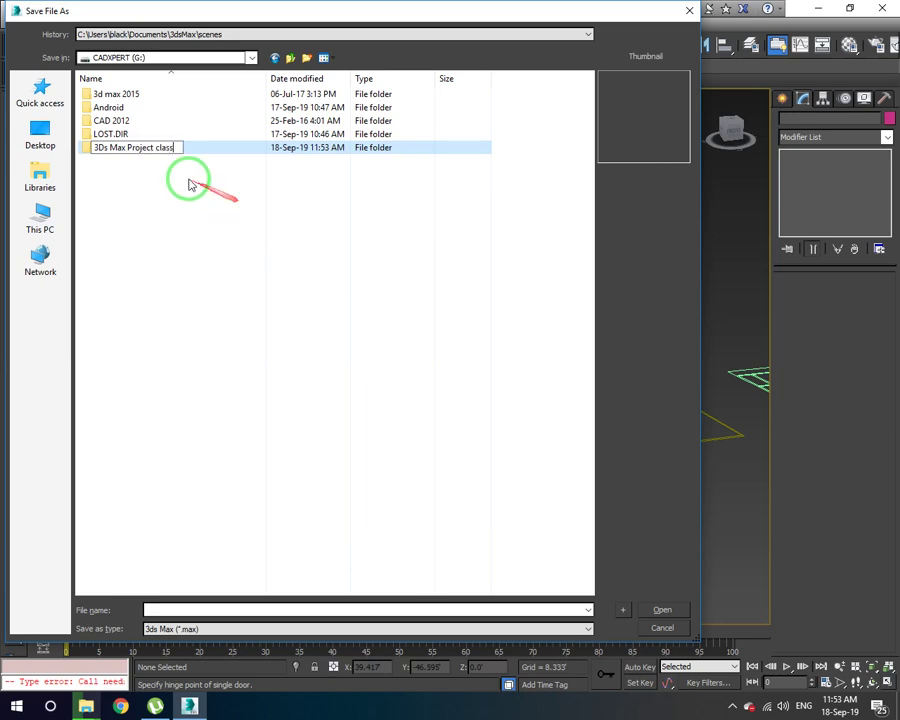
{"action": "left_click", "coordinate": [190, 184]}
- Save the scene into that folder as class 2nd.max
{"action": "double_click", "coordinate": [166, 117]}
{"action": "left_click", "coordinate": [258, 606]}
{"action": "type", "text": "class"}
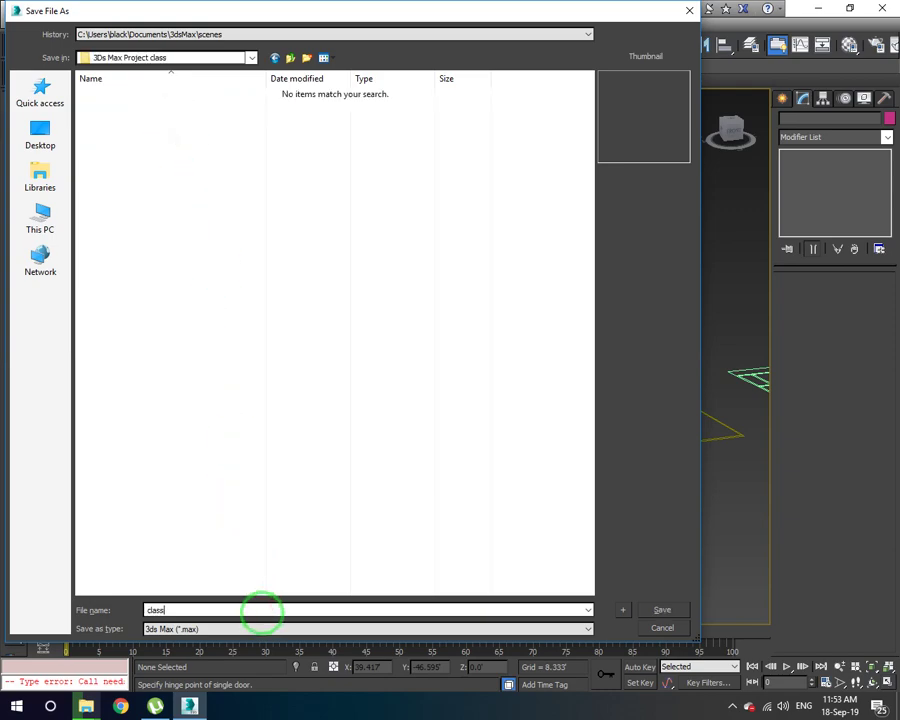
{"action": "type", "text": "2"}
{"action": "key", "text": "Return"}
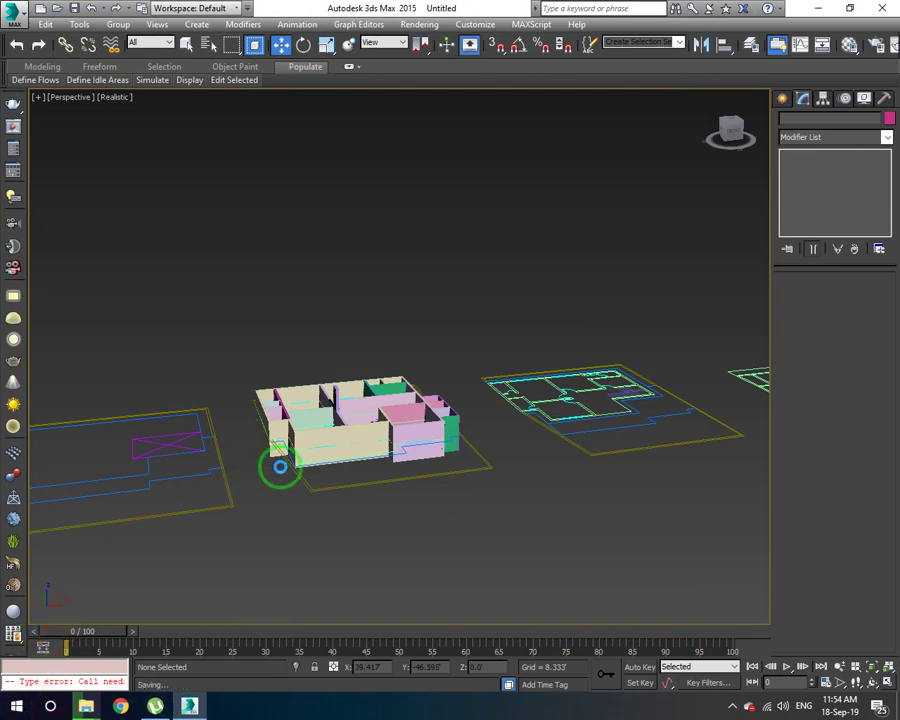
- Select the walls group and frame it in a wireframe Front view
{"action": "middle_click_drag", "start_coordinate": [279, 466], "coordinate": [301, 476]}
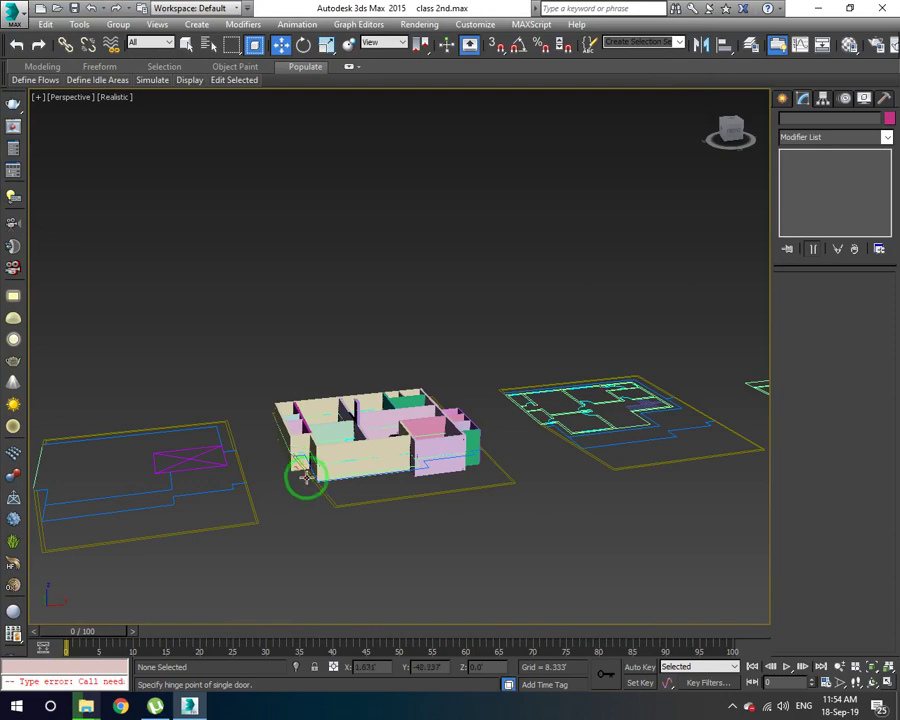
{"action": "mouse_move", "coordinate": [374, 492]}
{"action": "middle_mouse_down", "text": "alt"}
{"action": "mouse_move", "coordinate": [370, 510]}
{"action": "mouse_move", "coordinate": [396, 468]}
{"action": "middle_mouse_up", "text": "alt"}
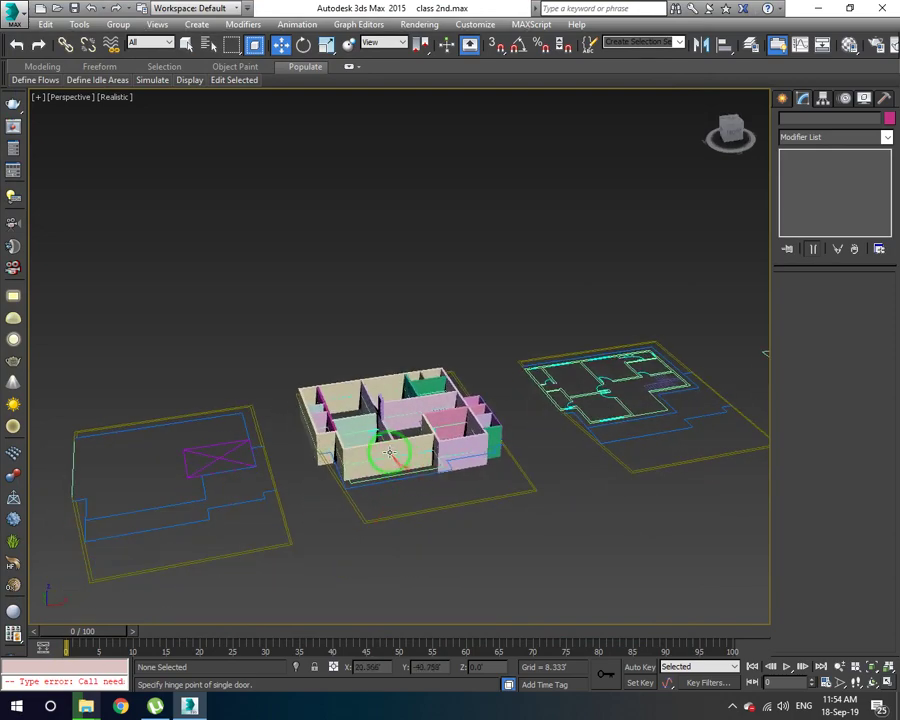
{"action": "left_click", "coordinate": [390, 453]}
{"action": "scroll", "coordinate": [410, 440], "scroll_direction": "up", "scroll_amount": 3}
{"action": "scroll", "coordinate": [413, 449], "scroll_direction": "up", "scroll_amount": 3}
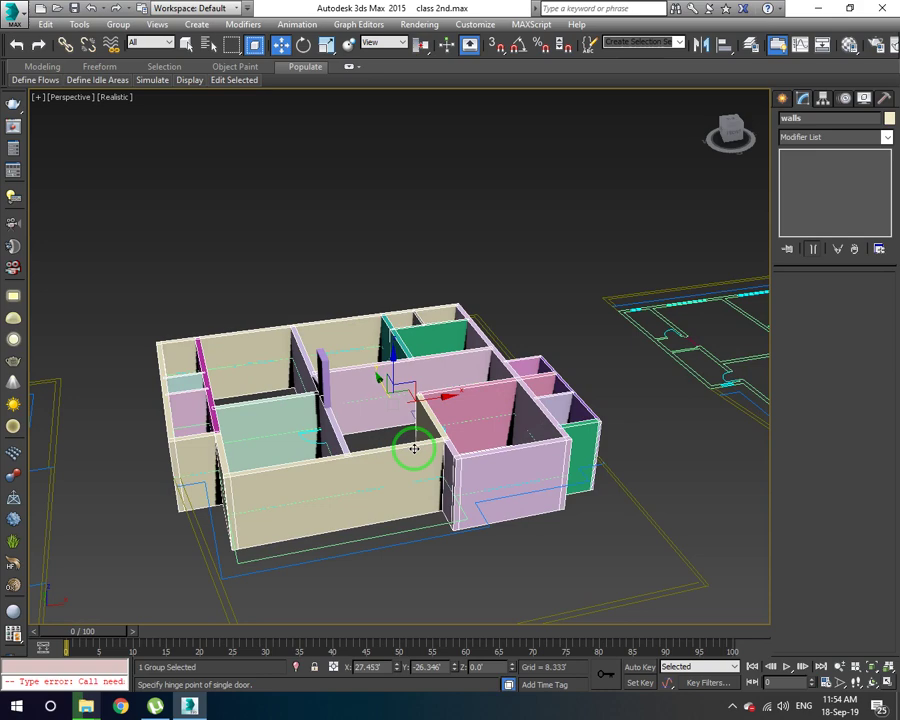
{"action": "key", "text": "f"}
{"action": "key", "text": "F3"}
{"action": "key", "text": "z"}
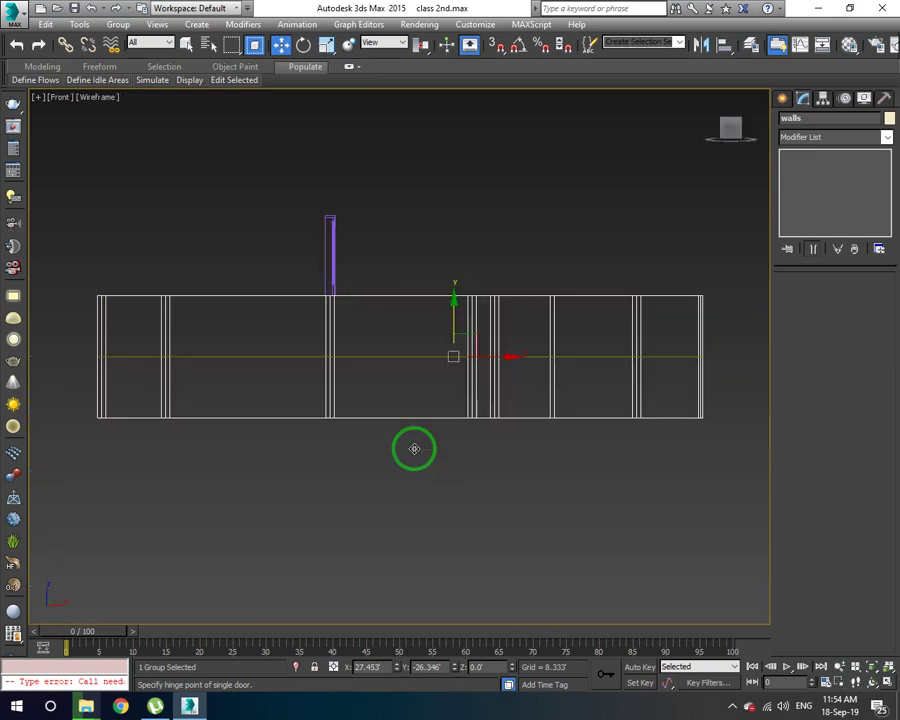
{"action": "scroll", "coordinate": [452, 332], "scroll_direction": "up", "scroll_amount": 2}
{"action": "middle_click_drag", "start_coordinate": [454, 322], "coordinate": [448, 236]}
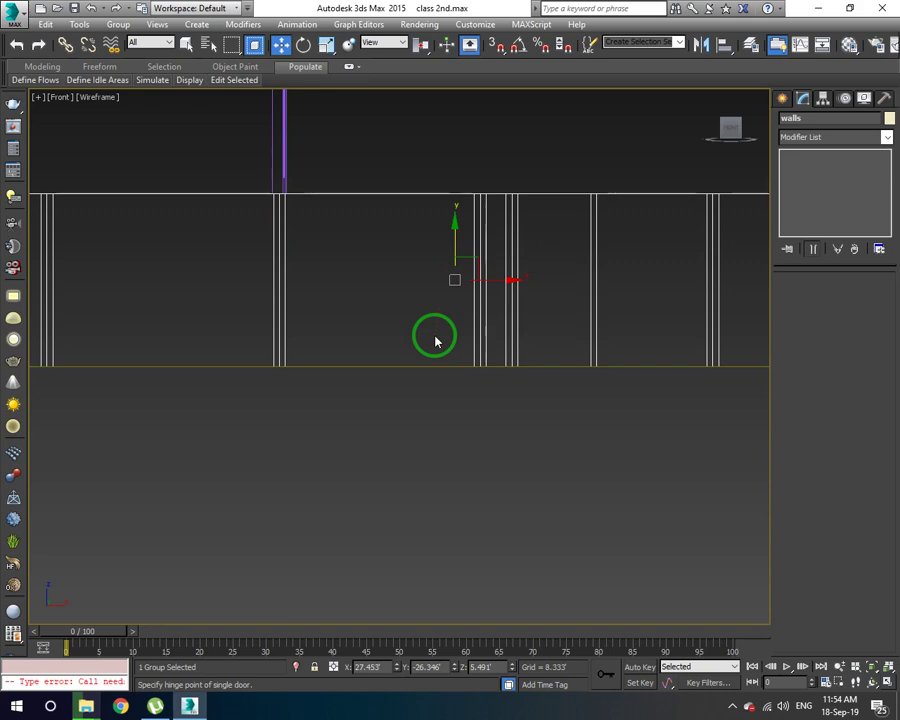
- Undo the stray moves, set the walls group's Z to 5.5', then select PivotDoor001
{"action": "key", "text": "ctrl+z"}
{"action": "key", "text": "ctrl+z"}
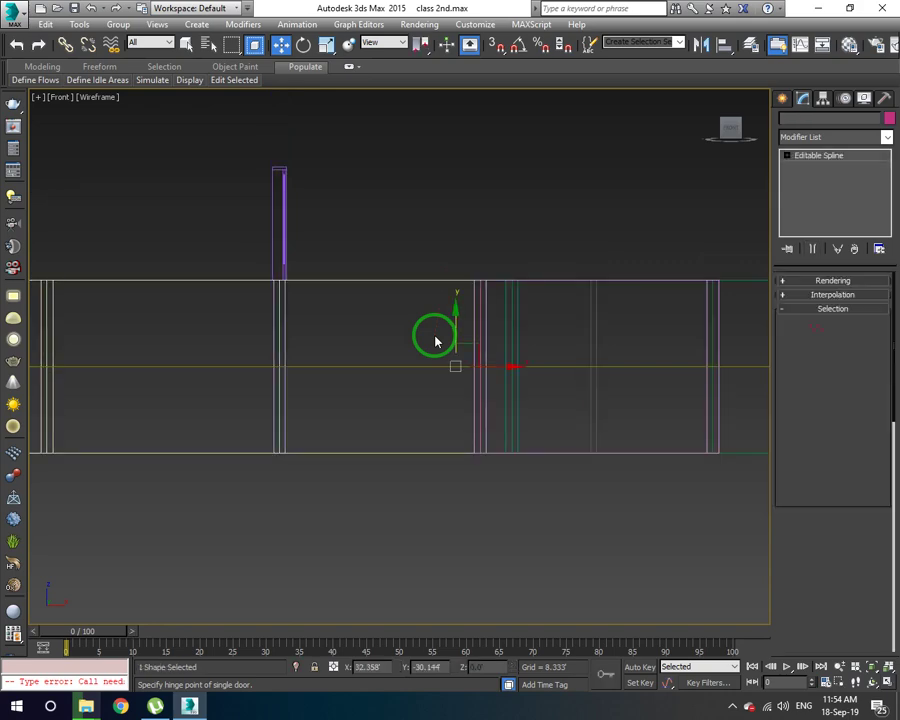
{"action": "key", "text": "ctrl+z"}
{"action": "key", "text": "ctrl+y"}
{"action": "key", "text": "ctrl+y"}
{"action": "key", "text": "ctrl+y"}
{"action": "key", "text": "ctrl+y"}
{"action": "key", "text": "ctrl+y"}
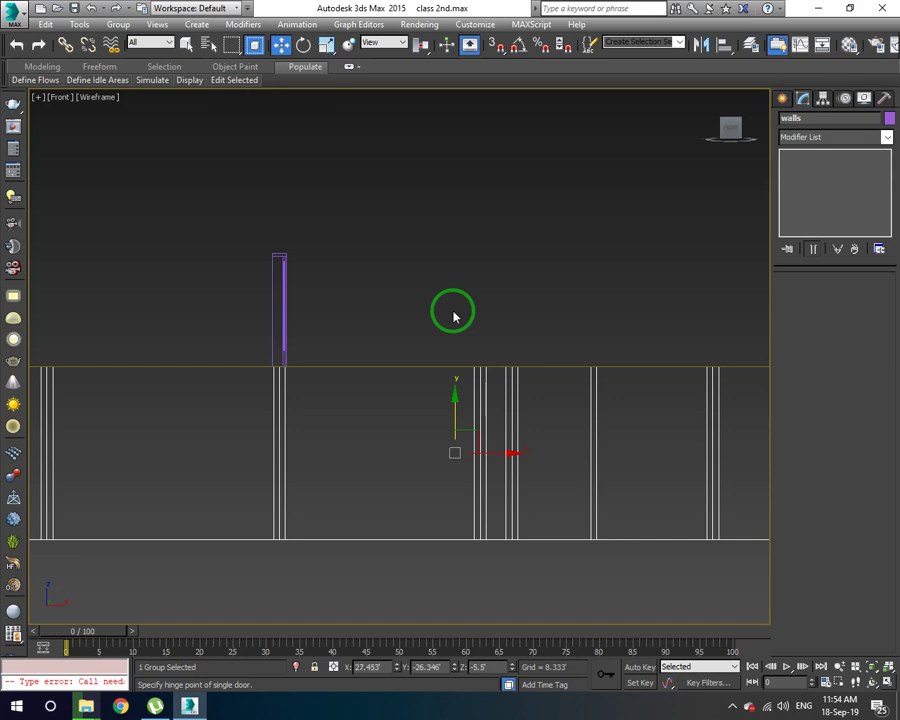
{"action": "double_click", "coordinate": [478, 666]}
{"action": "left_click", "coordinate": [478, 667]}
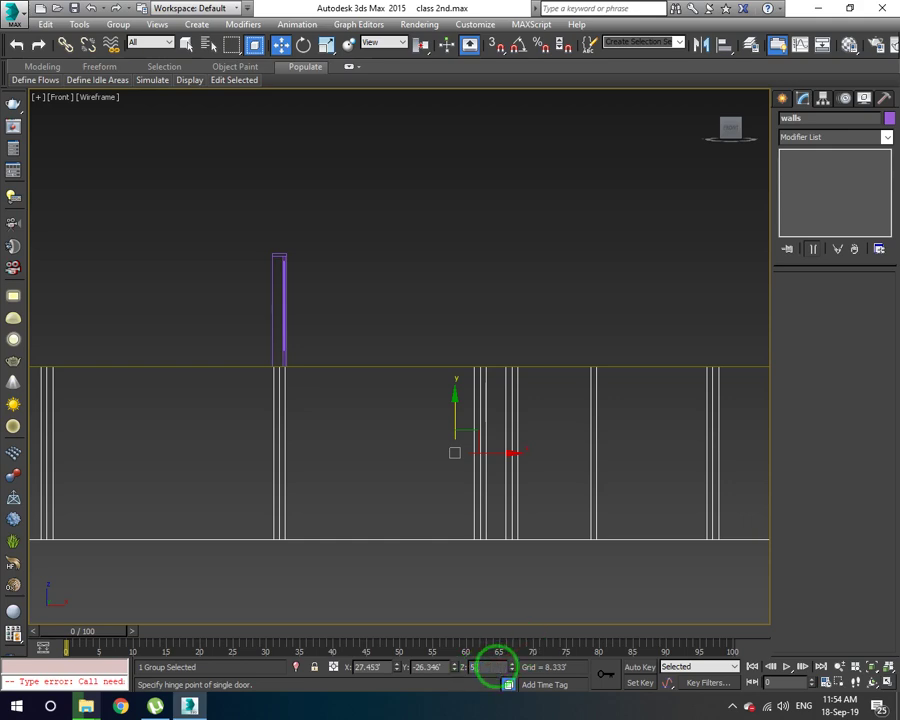
{"action": "key", "text": "Return"}
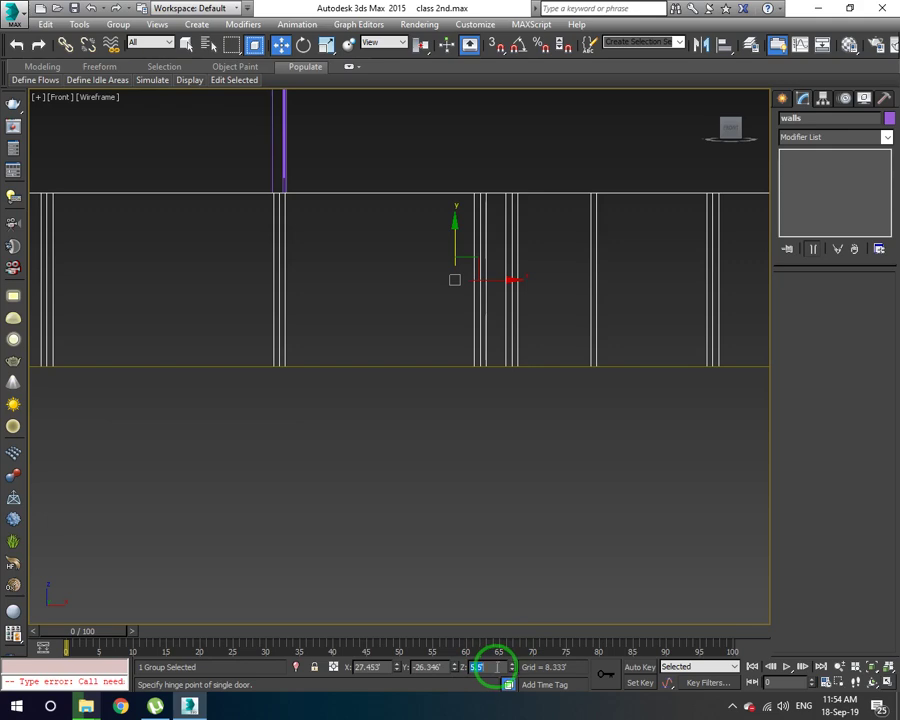
{"action": "middle_click_drag", "start_coordinate": [406, 444], "coordinate": [455, 500]}
{"action": "scroll", "coordinate": [455, 500], "scroll_direction": "down", "scroll_amount": 2}
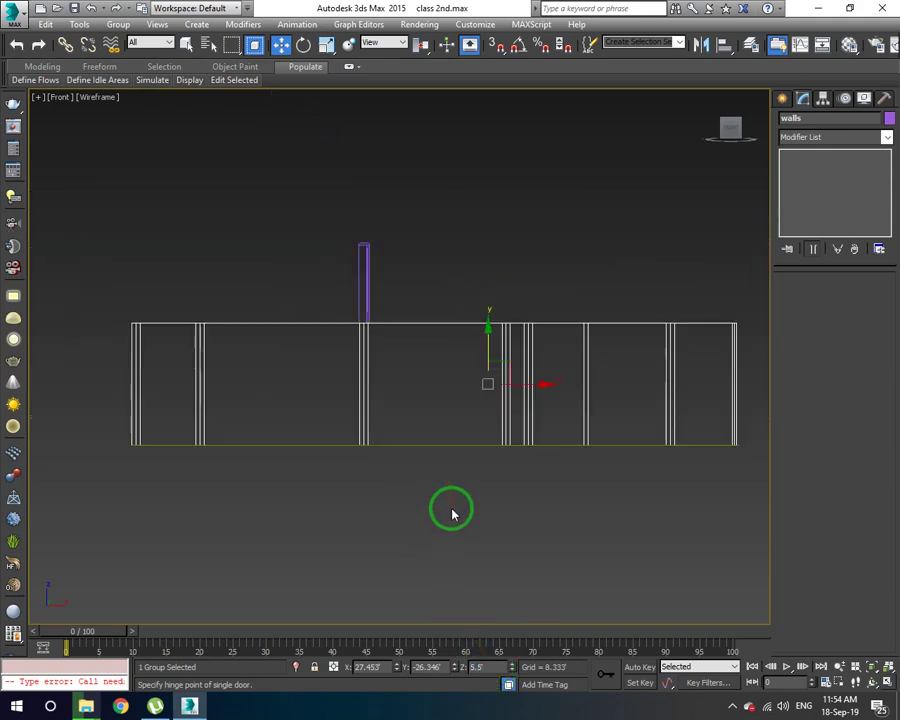
{"action": "left_click", "coordinate": [363, 297]}
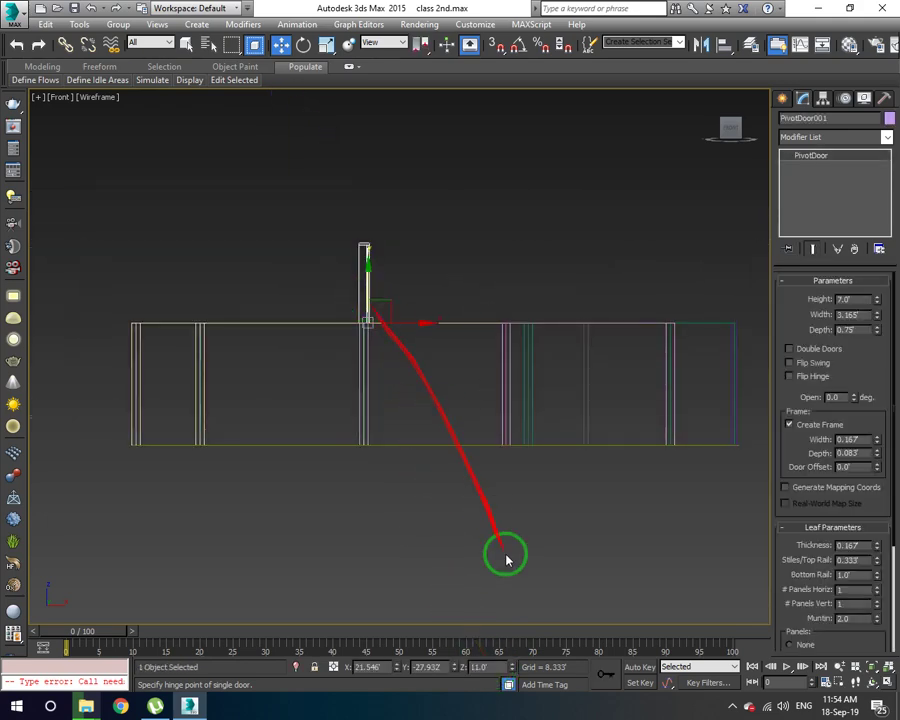
- Set PivotDoor001's Z position to 0 so it stands in the wall opening
{"action": "left_click", "coordinate": [478, 667]}
{"action": "type", "text": "0"}
{"action": "key", "text": "Return"}
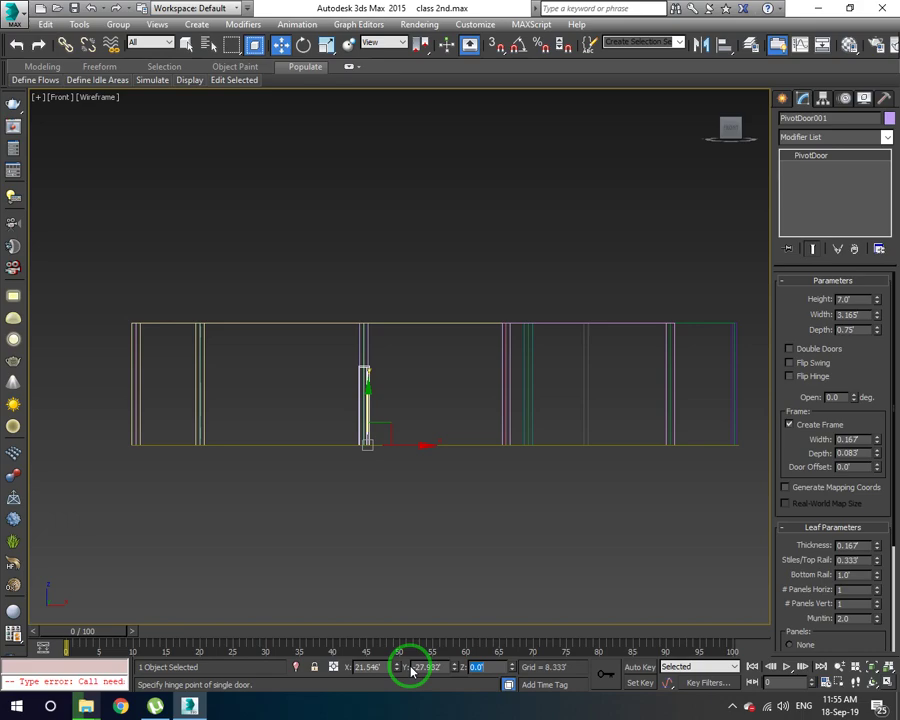
- In a shaded 3D view, swing the door open to about 48°
{"action": "scroll", "coordinate": [378, 414], "scroll_direction": "up", "scroll_amount": 2}
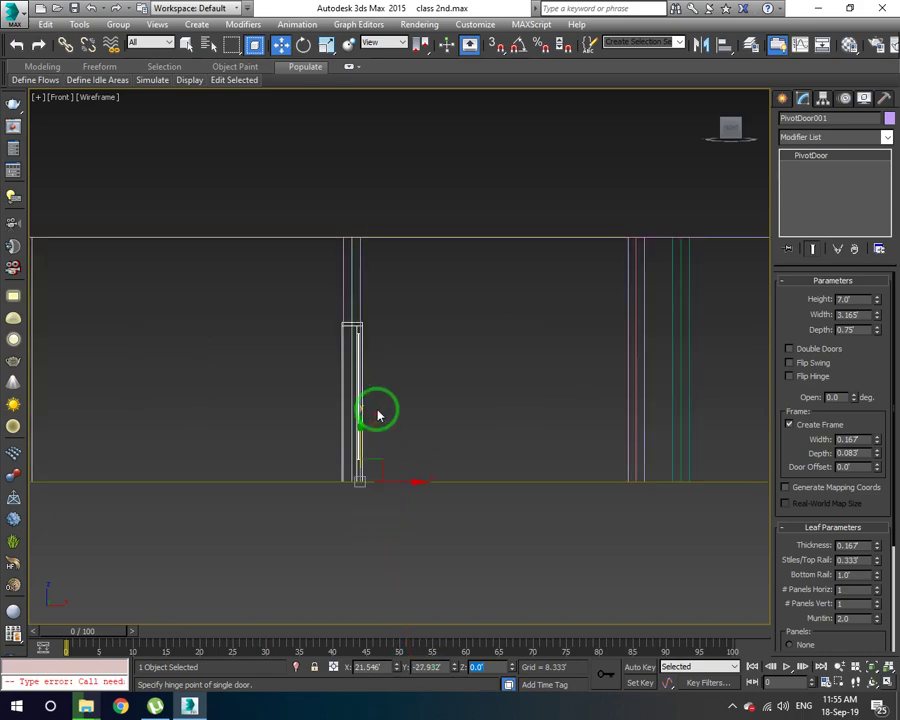
{"action": "middle_click_drag", "start_coordinate": [424, 390], "coordinate": [406, 412], "text": "alt"}
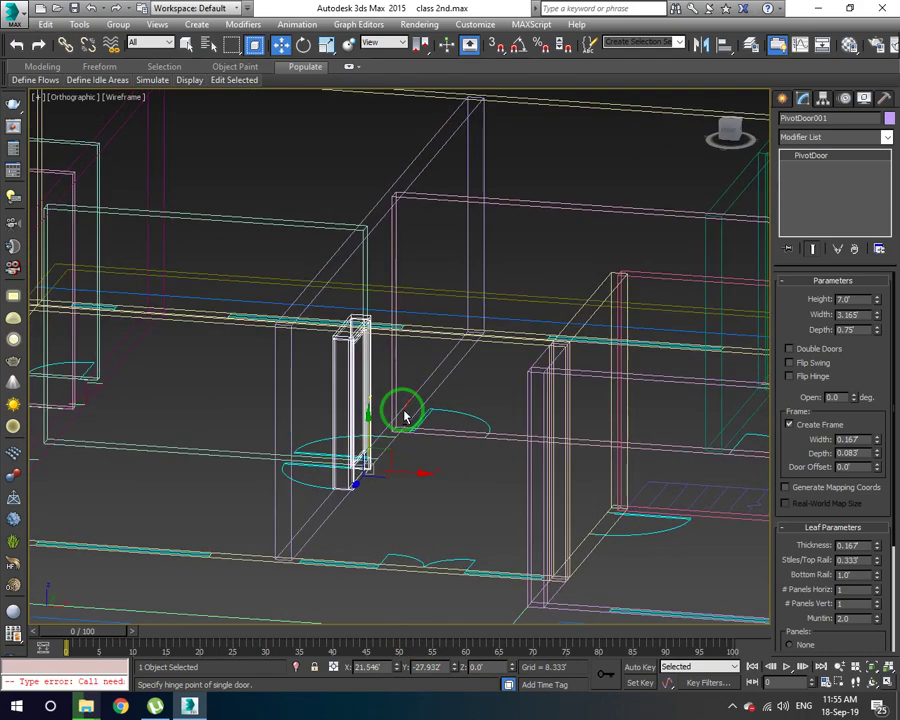
{"action": "key", "text": "F3"}
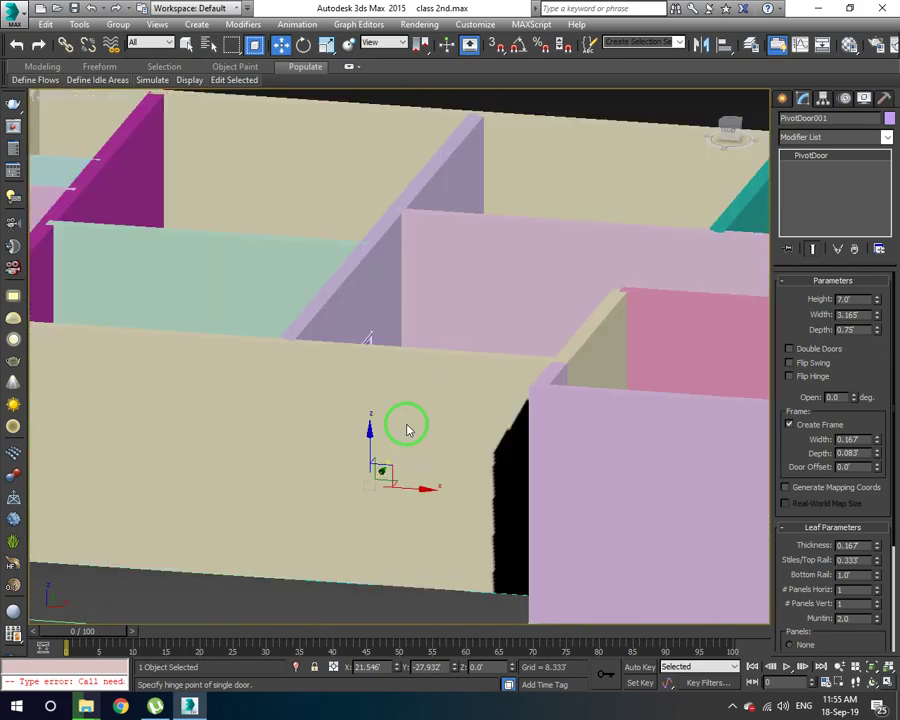
{"action": "mouse_move", "coordinate": [434, 434]}
{"action": "middle_mouse_down", "text": "alt"}
{"action": "mouse_move", "coordinate": [391, 446]}
{"action": "mouse_move", "coordinate": [394, 480]}
{"action": "middle_mouse_up", "text": "alt"}
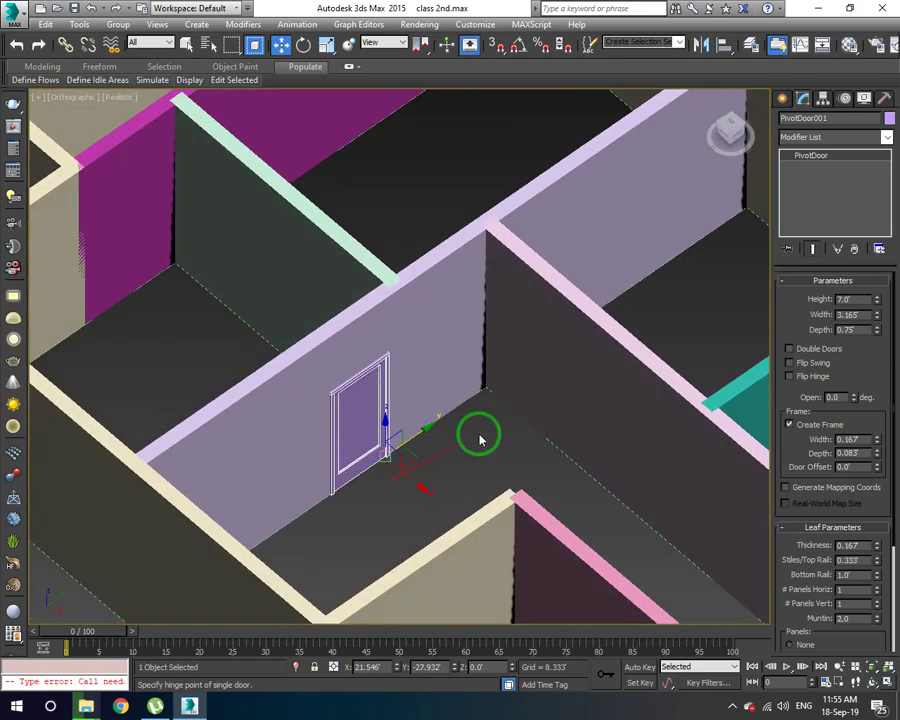
{"action": "left_click_drag", "start_coordinate": [852, 396], "coordinate": [849, 329]}
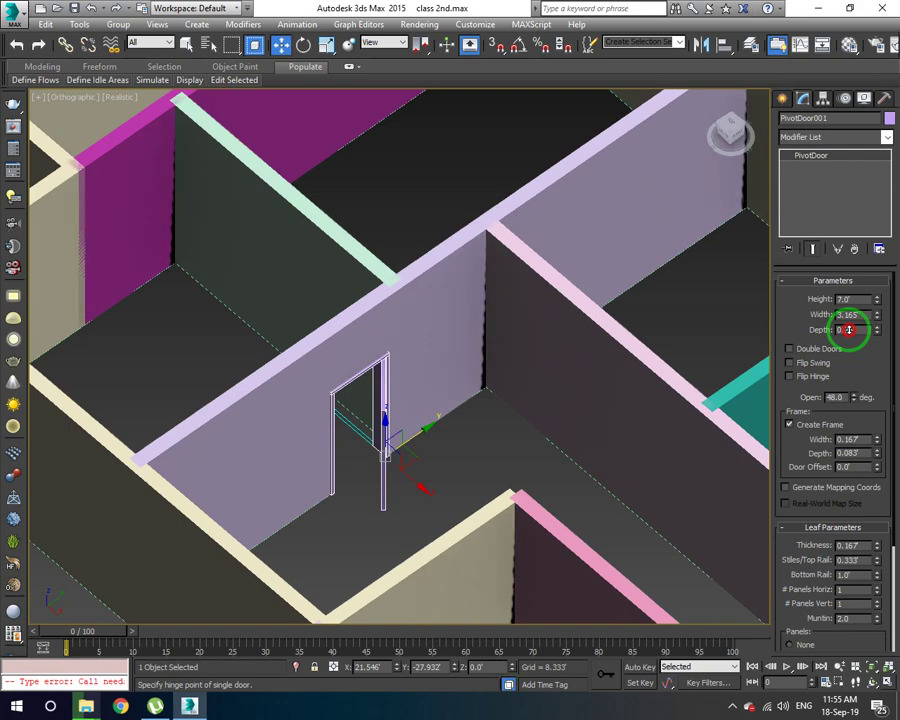
- Reset Open to 0, open the door to 36°, and turn on Flip Swing
{"action": "type", "text": "0"}
{"action": "key", "text": "Return"}
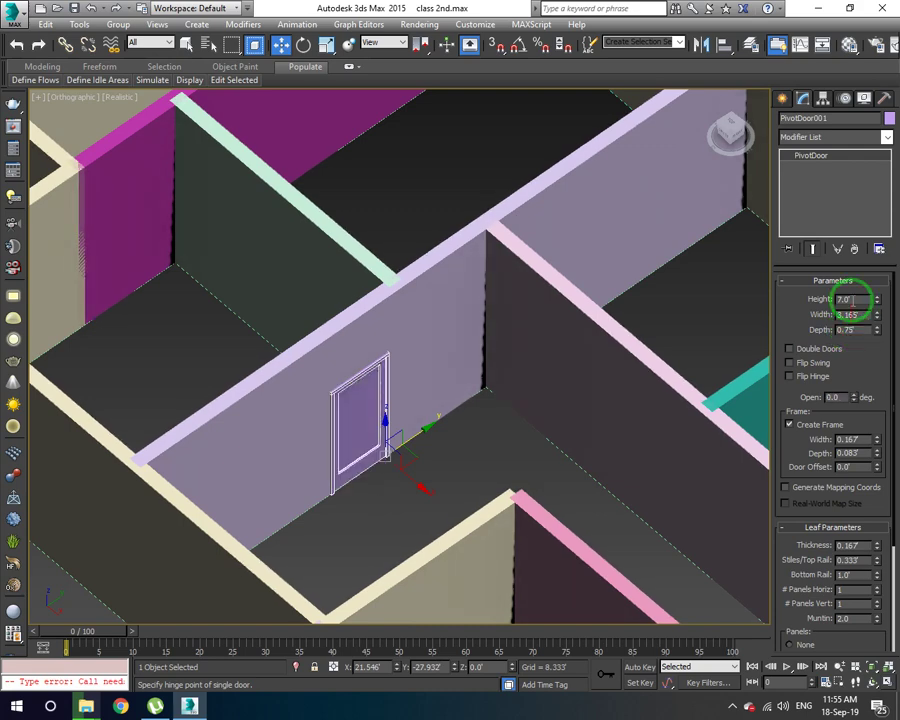
{"action": "left_click_drag", "start_coordinate": [855, 397], "coordinate": [860, 362]}
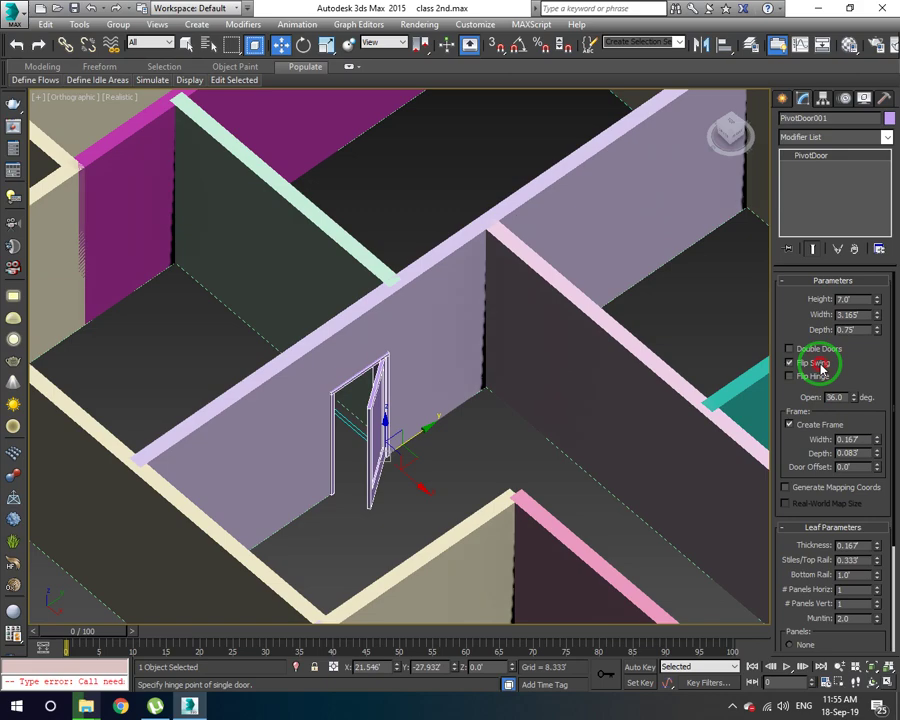
{"action": "left_click", "coordinate": [820, 367]}
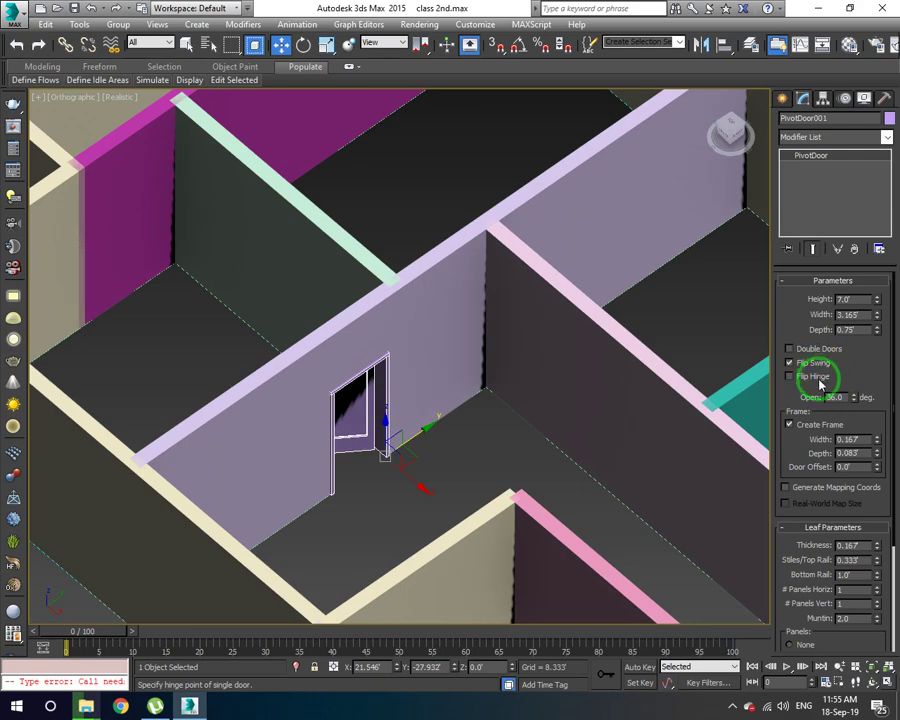
- Try Flip Hinge and Double Doors, then reset the door's Open angle to 0
{"action": "left_click", "coordinate": [789, 376]}
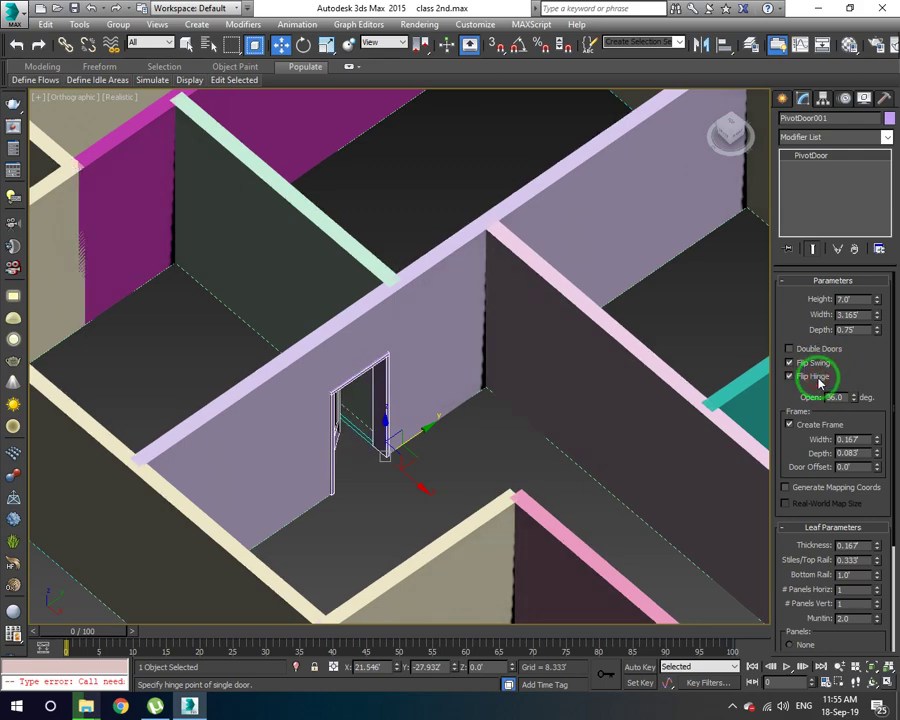
{"action": "left_click", "coordinate": [820, 350]}
{"action": "left_click", "coordinate": [820, 350]}
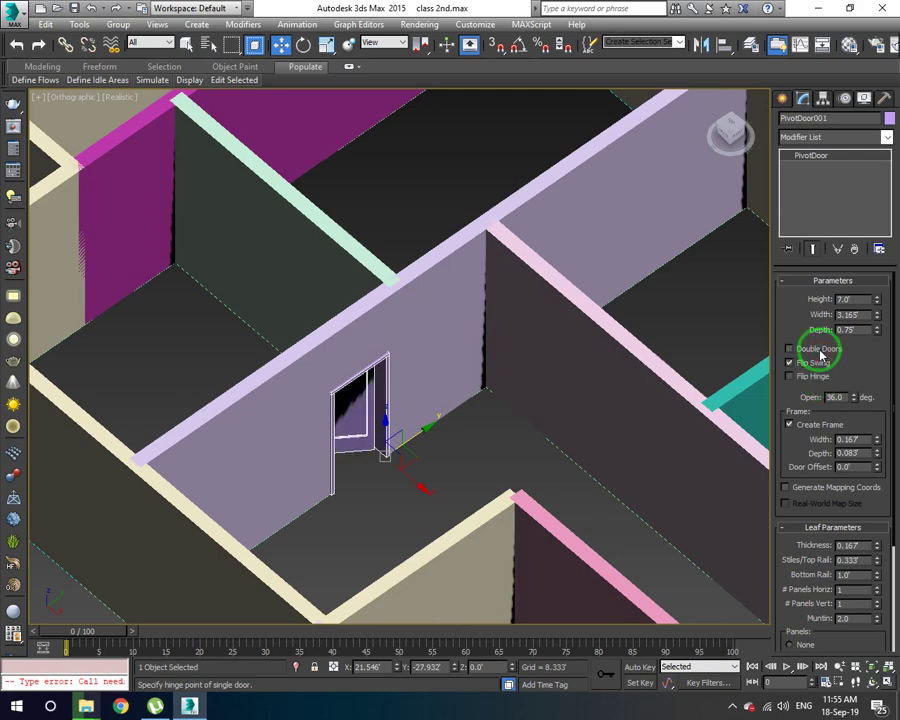
{"action": "middle_click_drag", "start_coordinate": [520, 392], "coordinate": [528, 384]}
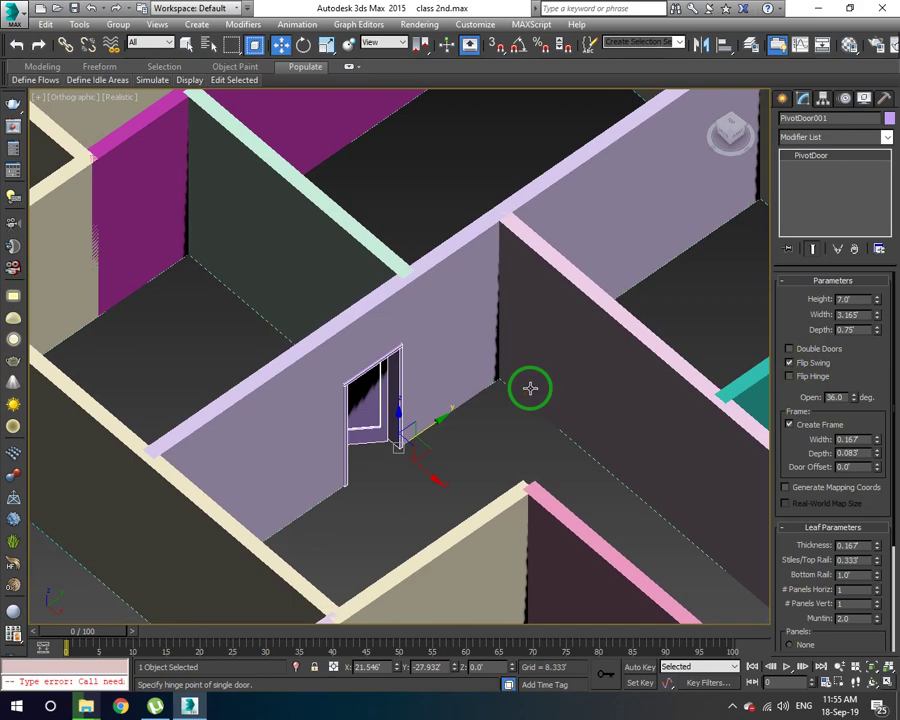
{"action": "right_click", "coordinate": [860, 396]}
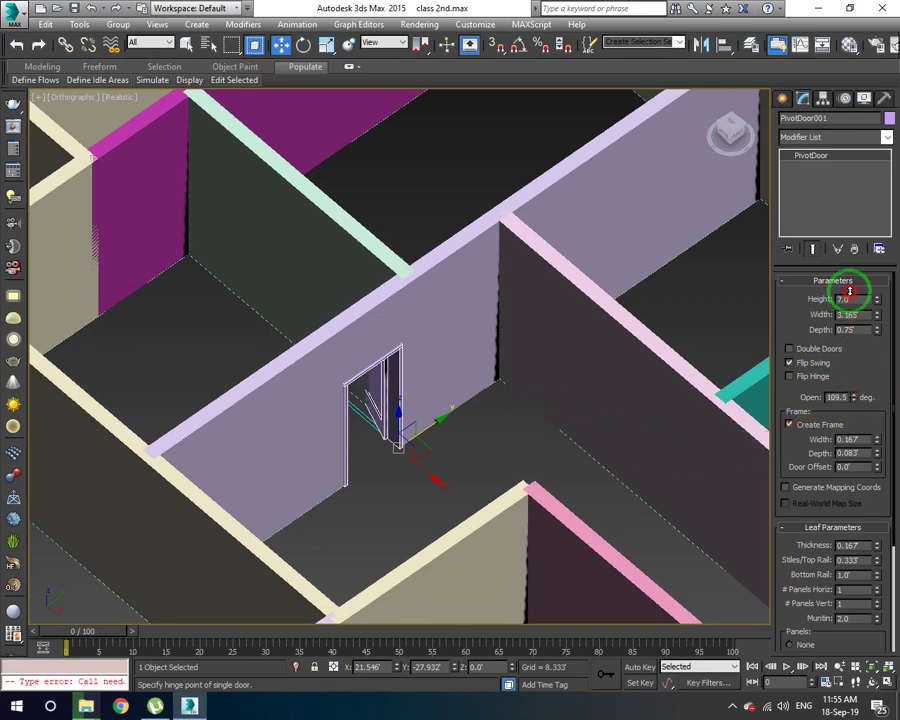
{"action": "mouse_move", "coordinate": [556, 448]}
{"action": "middle_mouse_down"}
{"action": "mouse_move", "coordinate": [545, 408]}
{"action": "mouse_move", "coordinate": [496, 380]}
{"action": "middle_mouse_up"}
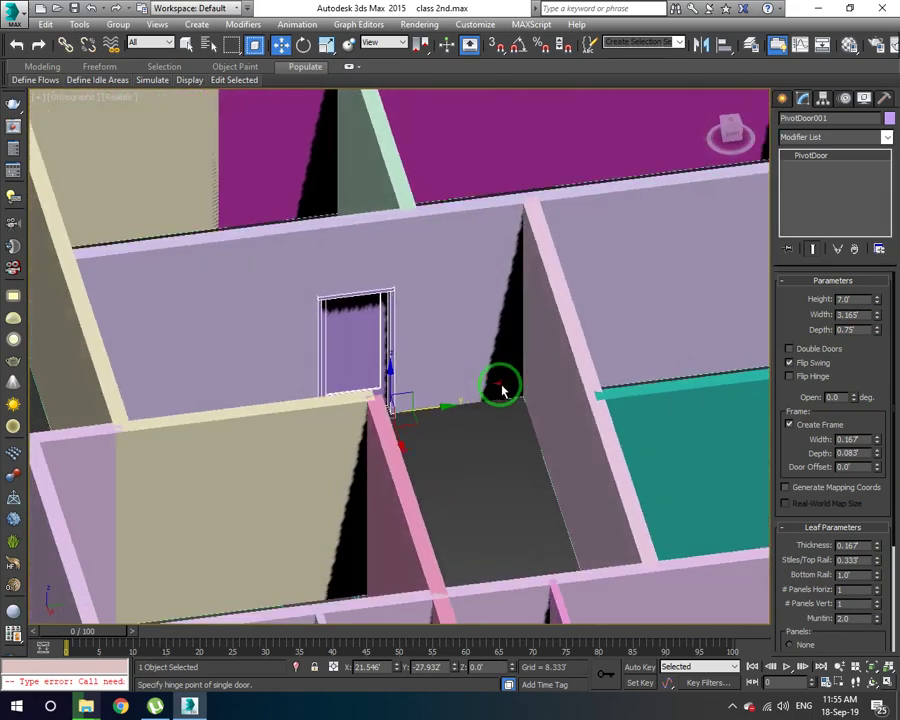
{"action": "key", "text": "t"}
{"action": "key", "text": "p"}
{"action": "key", "text": "F3"}
{"action": "mouse_move", "coordinate": [436, 416]}
{"action": "middle_mouse_down", "text": "alt"}
{"action": "mouse_move", "coordinate": [483, 377]}
{"action": "mouse_move", "coordinate": [474, 382]}
{"action": "middle_mouse_up", "text": "alt"}
{"action": "key", "text": "F3"}
{"action": "mouse_move", "coordinate": [452, 432]}
{"action": "middle_mouse_down", "text": "alt"}
{"action": "mouse_move", "coordinate": [506, 402]}
{"action": "mouse_move", "coordinate": [565, 394]}
{"action": "mouse_move", "coordinate": [539, 424]}
{"action": "mouse_move", "coordinate": [546, 428]}
{"action": "mouse_move", "coordinate": [523, 418]}
{"action": "middle_mouse_up", "text": "alt"}
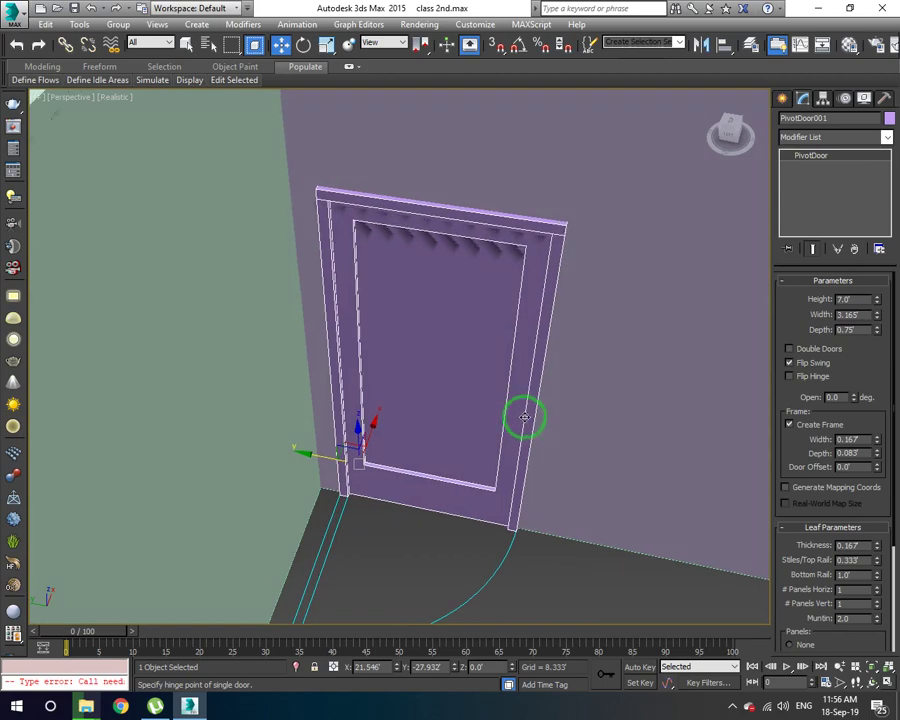
{"action": "scroll", "coordinate": [530, 436], "scroll_direction": "down", "scroll_amount": 5}
{"action": "scroll", "coordinate": [530, 436], "scroll_direction": "down", "scroll_amount": 2}
{"action": "scroll", "coordinate": [530, 436], "scroll_direction": "up", "scroll_amount": 2}
{"action": "key", "text": "t"}
{"action": "key", "text": "F3"}
{"action": "scroll", "coordinate": [530, 434], "scroll_direction": "down", "scroll_amount": 2}
{"action": "scroll", "coordinate": [530, 434], "scroll_direction": "down", "scroll_amount": 2}
{"action": "scroll", "coordinate": [530, 412], "scroll_direction": "down", "scroll_amount": 1}
{"action": "scroll", "coordinate": [528, 410], "scroll_direction": "up", "scroll_amount": 4}
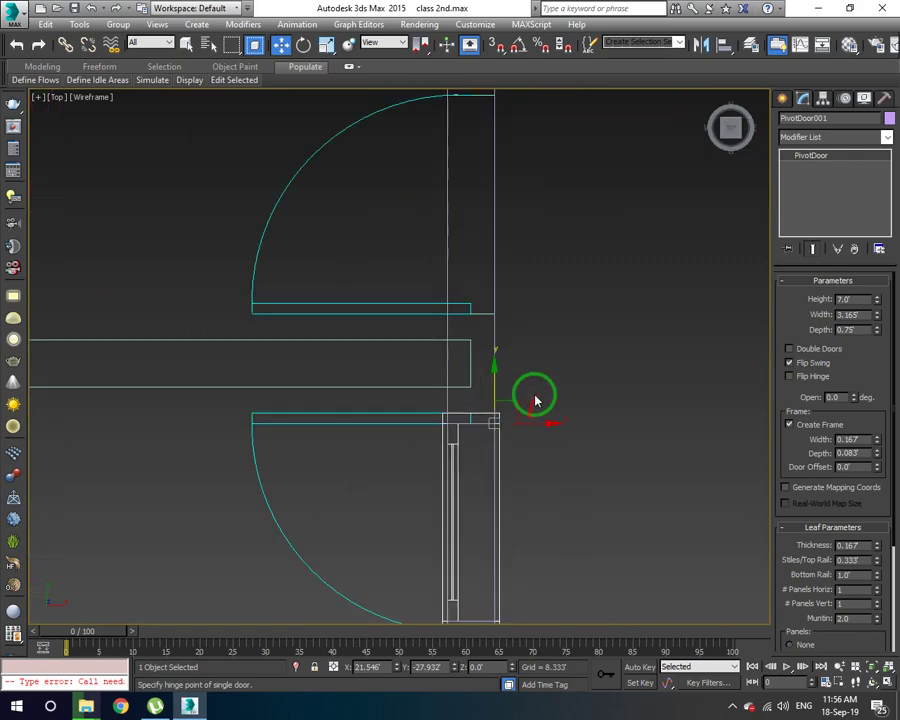
{"action": "scroll", "coordinate": [526, 390], "scroll_direction": "down", "scroll_amount": 1}
{"action": "scroll", "coordinate": [510, 410], "scroll_direction": "down", "scroll_amount": 1}
- Clone the door to a snap point above it as an Instance, PivotDoor002
{"action": "left_click_drag", "start_coordinate": [460, 452], "coordinate": [472, 135]}
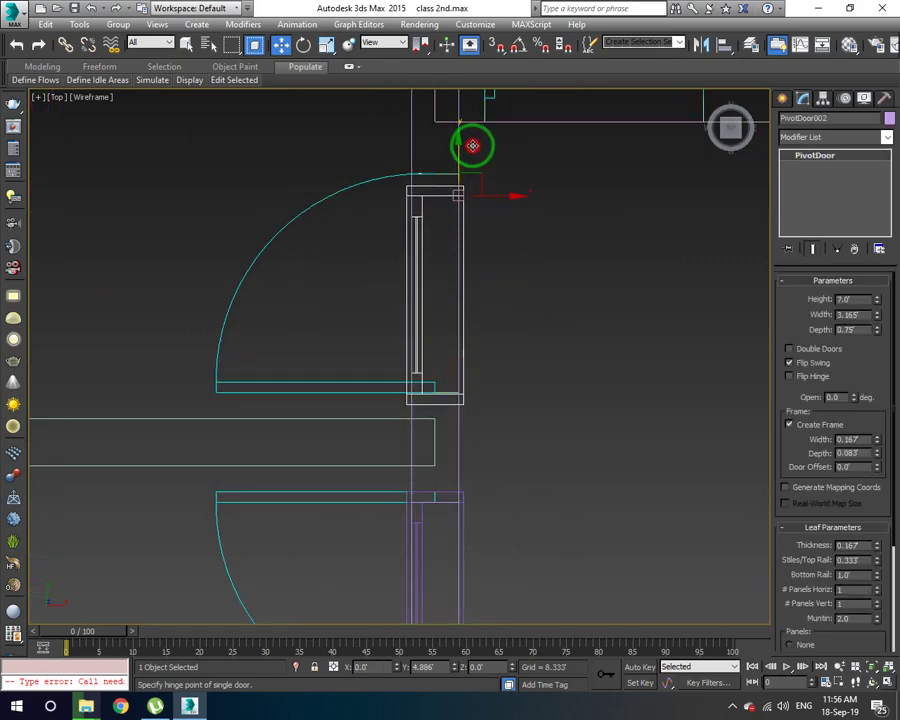
{"action": "left_click_drag", "start_coordinate": [472, 135], "coordinate": [471, 135]}
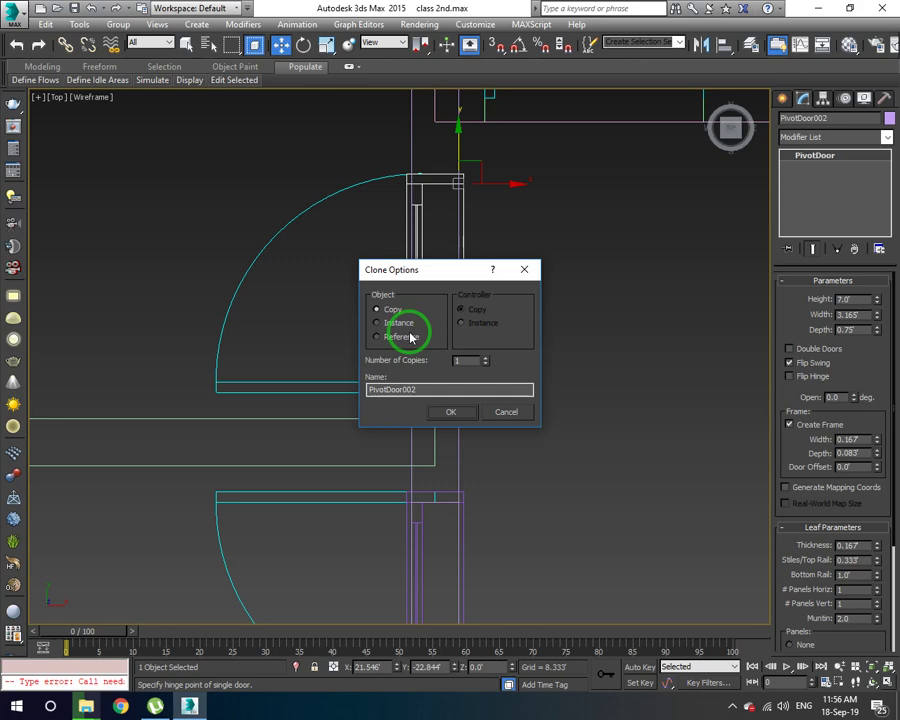
{"action": "left_click", "coordinate": [395, 322]}
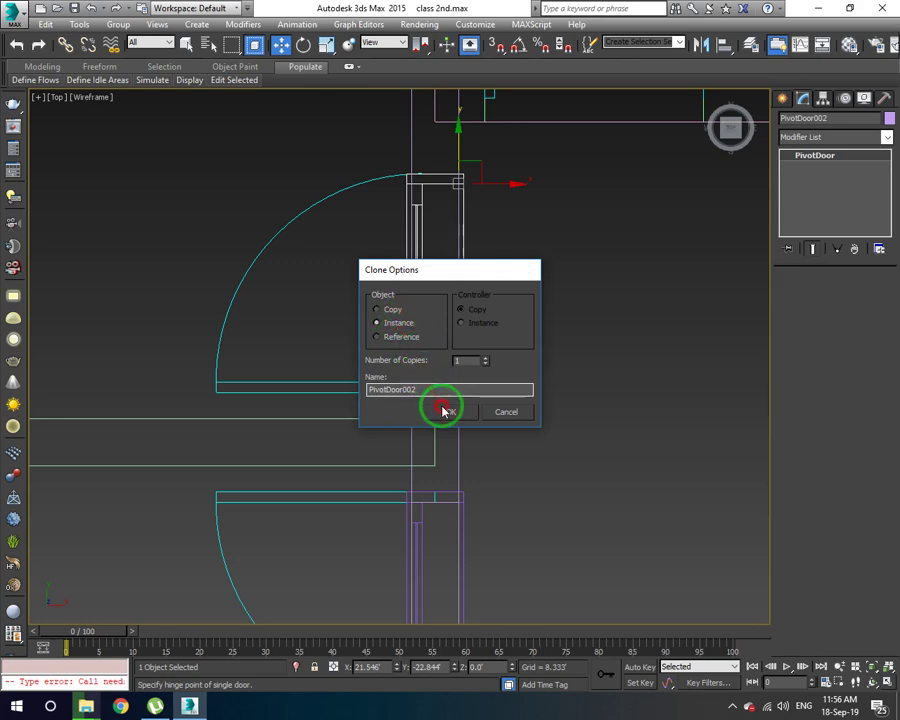
{"action": "left_click", "coordinate": [443, 409]}
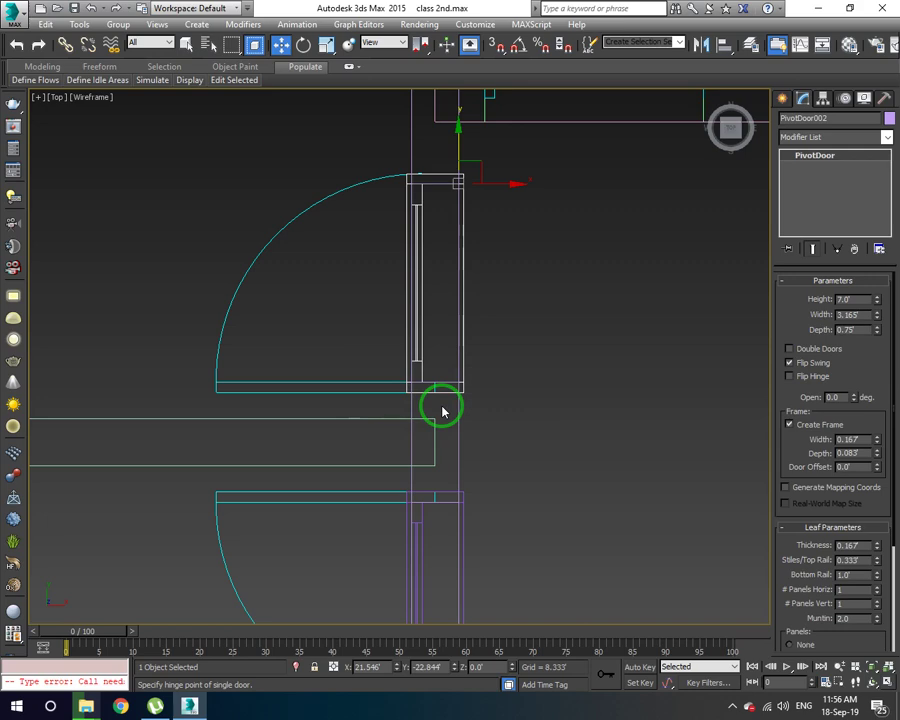
- In a shaded perspective view, swing PivotDoor002 open, then partly close it again
{"action": "scroll", "coordinate": [448, 402], "scroll_direction": "down", "scroll_amount": 3}
{"action": "scroll", "coordinate": [466, 380], "scroll_direction": "up", "scroll_amount": 2}
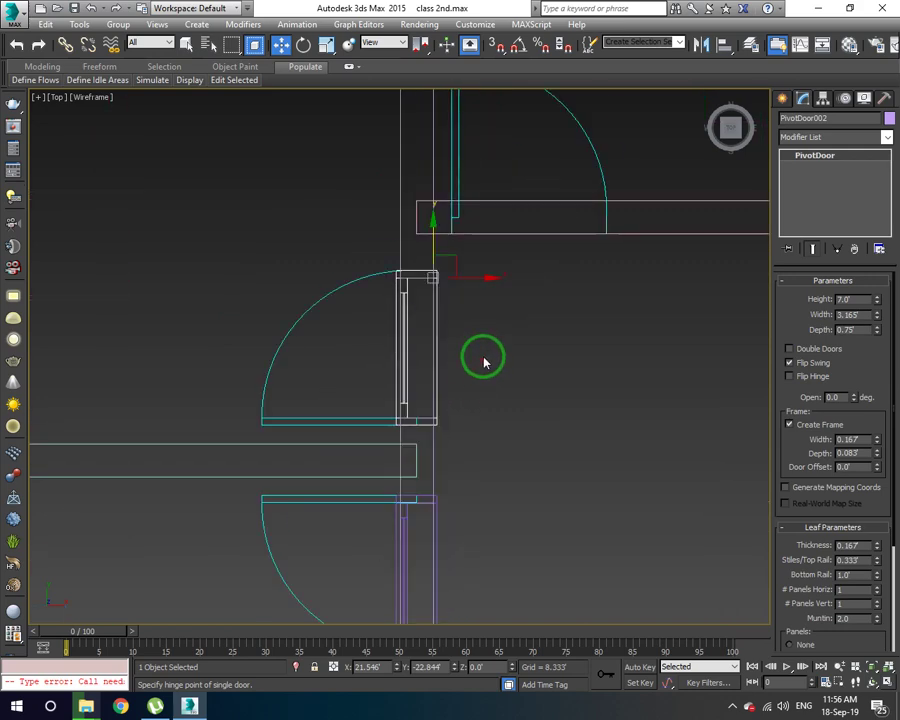
{"action": "key", "text": "F3"}
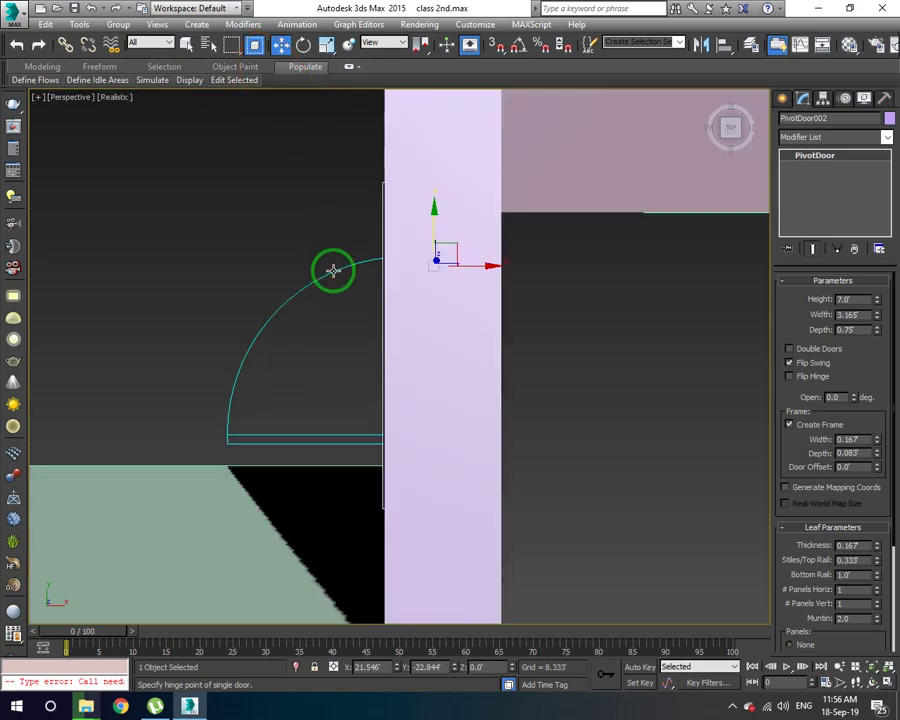
{"action": "mouse_move", "coordinate": [336, 280]}
{"action": "middle_mouse_down", "text": "alt"}
{"action": "mouse_move", "coordinate": [366, 362]}
{"action": "mouse_move", "coordinate": [305, 302]}
{"action": "middle_mouse_up", "text": "alt"}
{"action": "scroll", "coordinate": [305, 302], "scroll_direction": "down", "scroll_amount": 5}
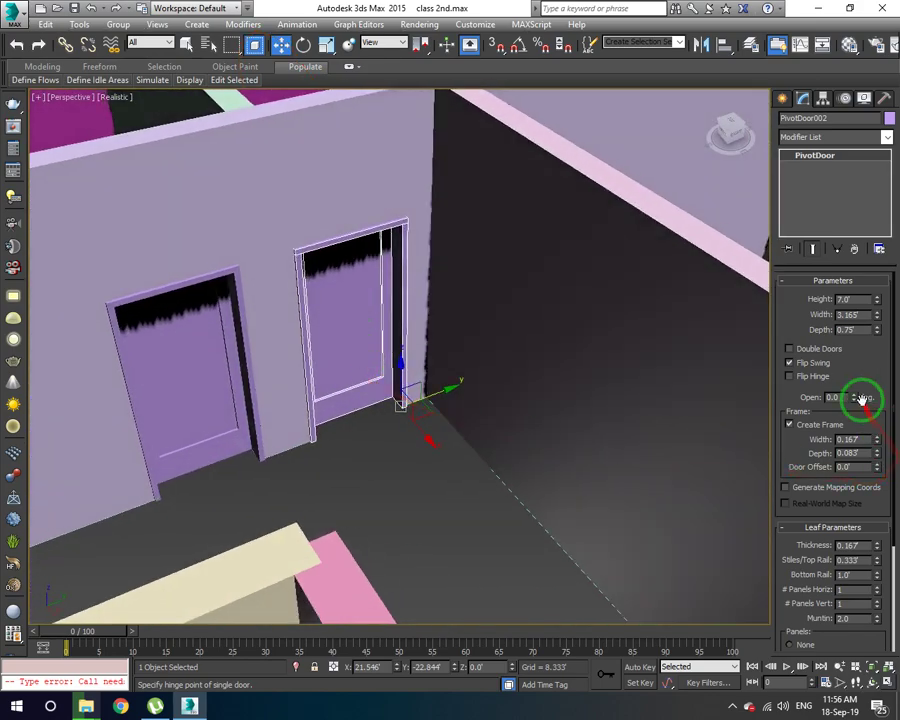
{"action": "mouse_move", "coordinate": [856, 396]}
{"action": "left_mouse_down"}
{"action": "mouse_move", "coordinate": [857, 326]}
{"action": "mouse_move", "coordinate": [854, 333]}
{"action": "left_mouse_up"}
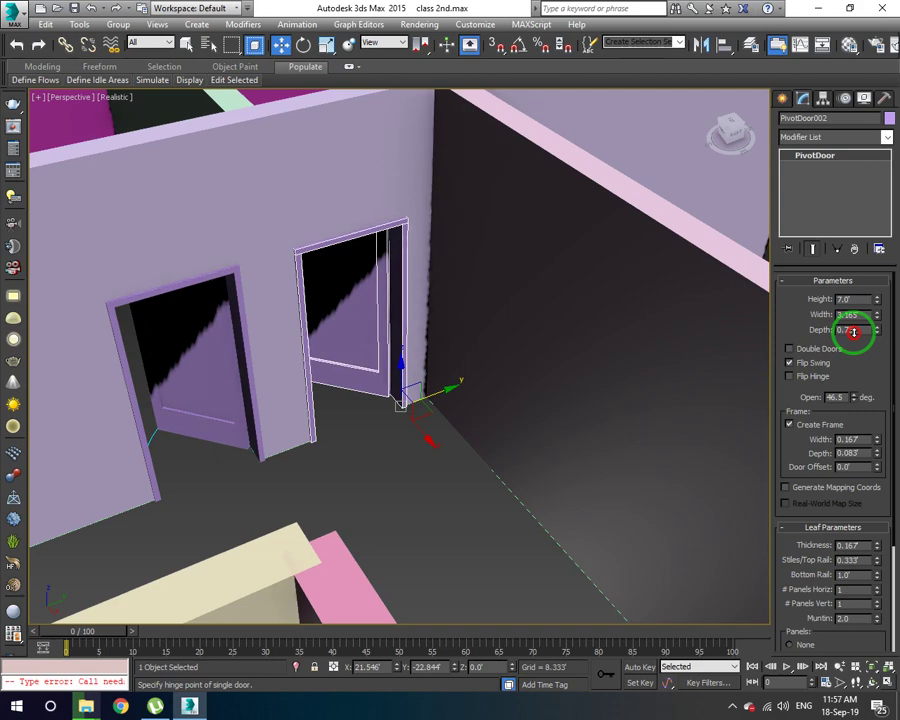
{"action": "left_click_drag", "start_coordinate": [854, 333], "coordinate": [852, 361]}
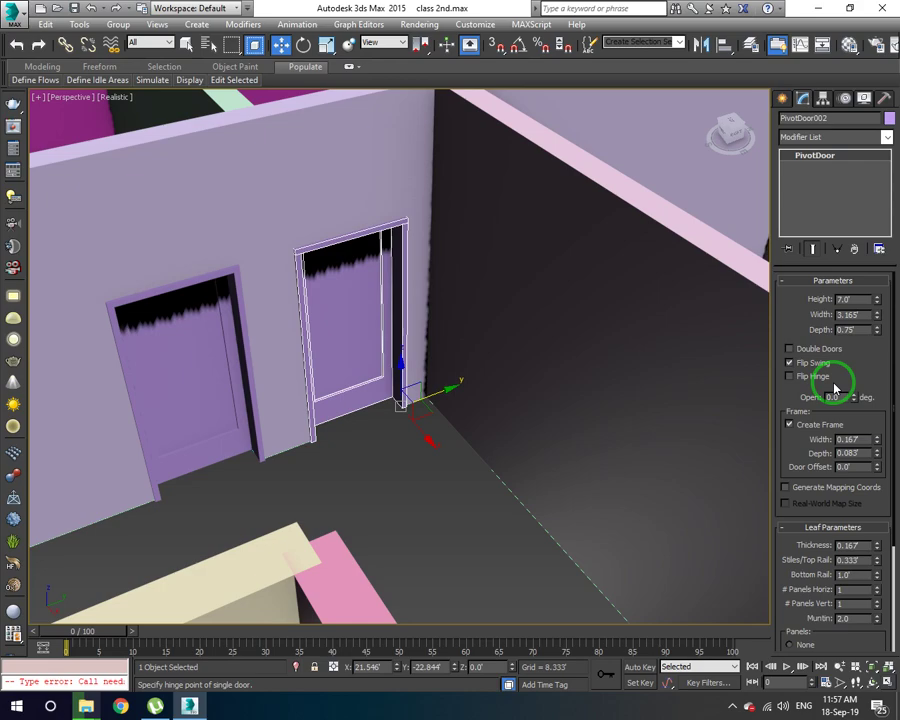
{"action": "right_click", "coordinate": [390, 344]}
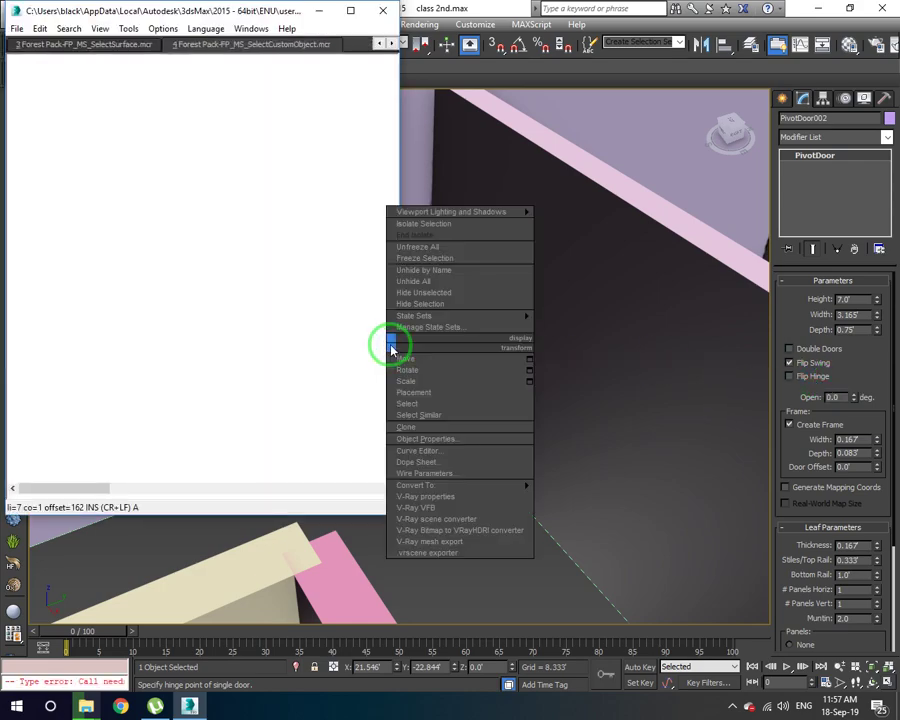
- Dismiss the script error messages and close the script editor window
{"action": "left_click", "coordinate": [371, 16]}
{"action": "left_click", "coordinate": [595, 437]}
{"action": "left_click", "coordinate": [576, 419]}
{"action": "left_click", "coordinate": [560, 412]}
{"action": "left_click", "coordinate": [382, 10]}
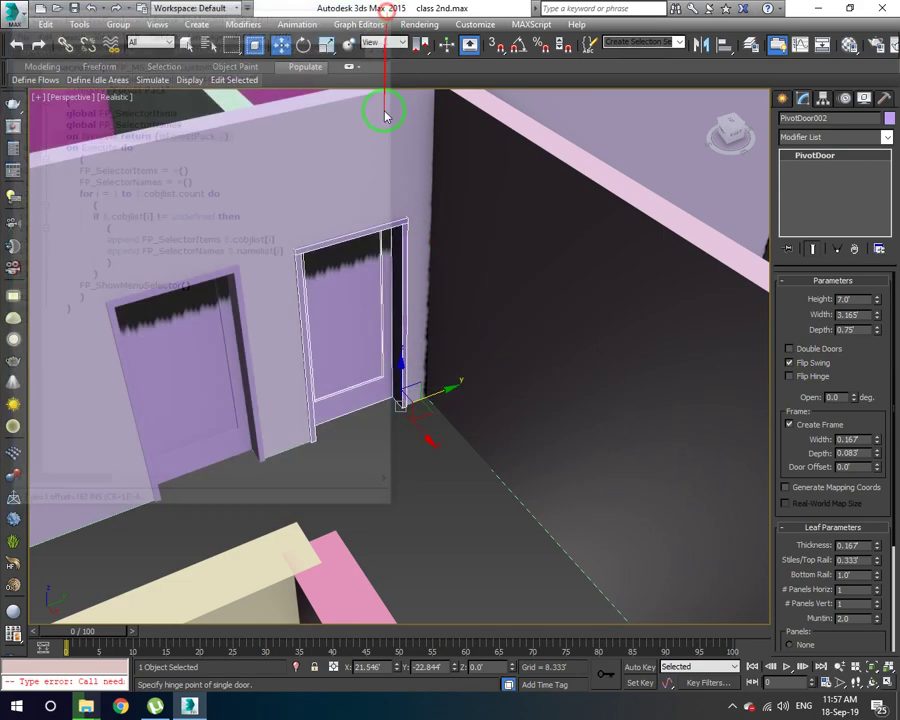
{"action": "middle_click_drag", "start_coordinate": [391, 349], "coordinate": [389, 362]}
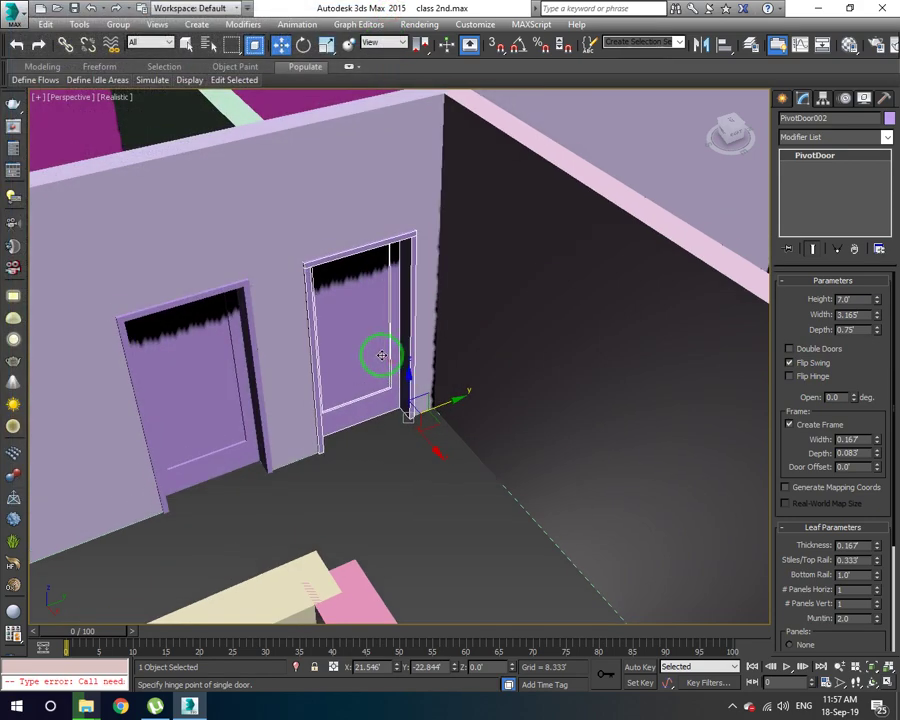
- Clone the right door as an independent Copy named PivotDoor003
{"action": "right_click", "coordinate": [382, 355]}
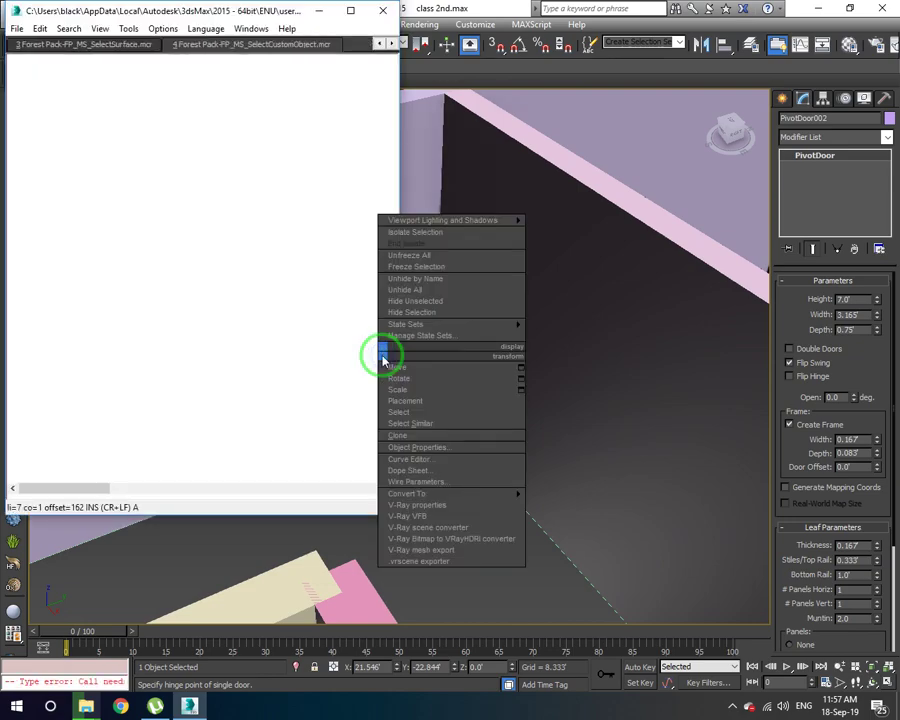
{"action": "left_click", "coordinate": [423, 441]}
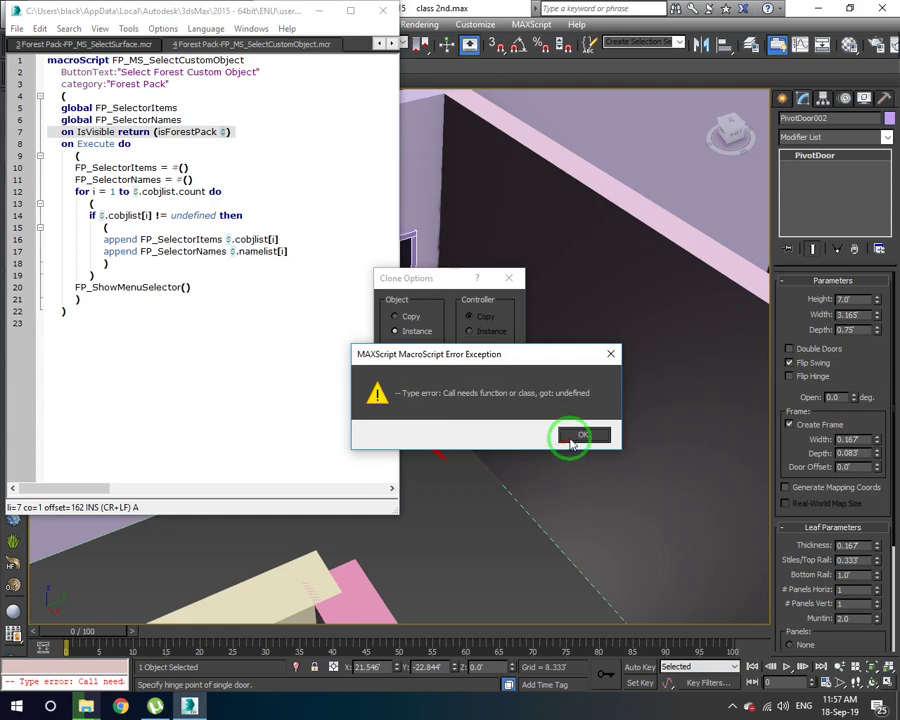
{"action": "left_click", "coordinate": [572, 442]}
{"action": "left_click", "coordinate": [564, 424]}
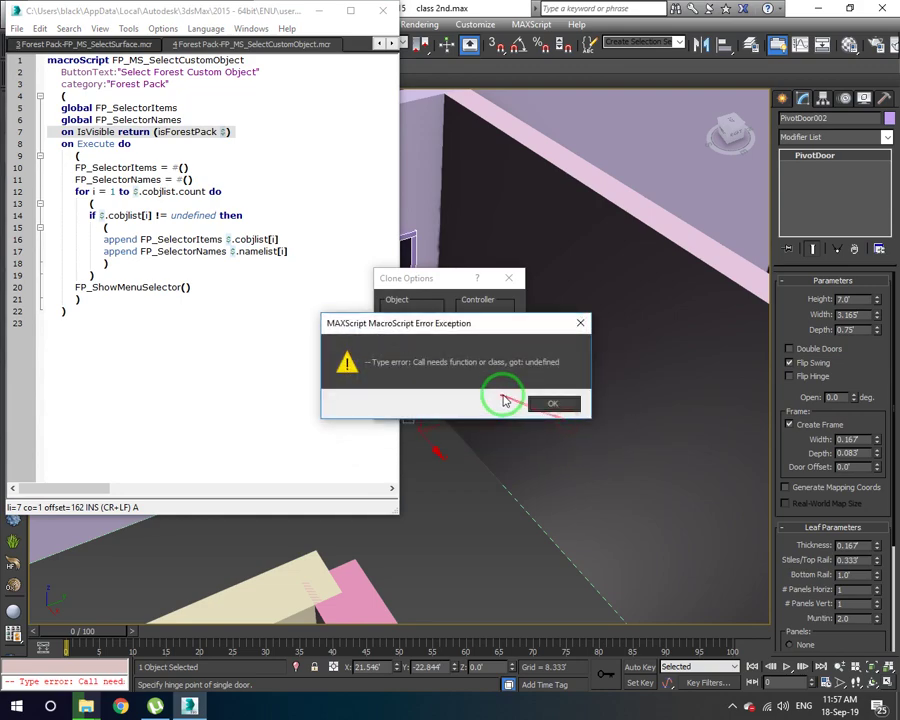
{"action": "left_click", "coordinate": [540, 406]}
{"action": "left_click", "coordinate": [466, 408]}
{"action": "left_click", "coordinate": [406, 316]}
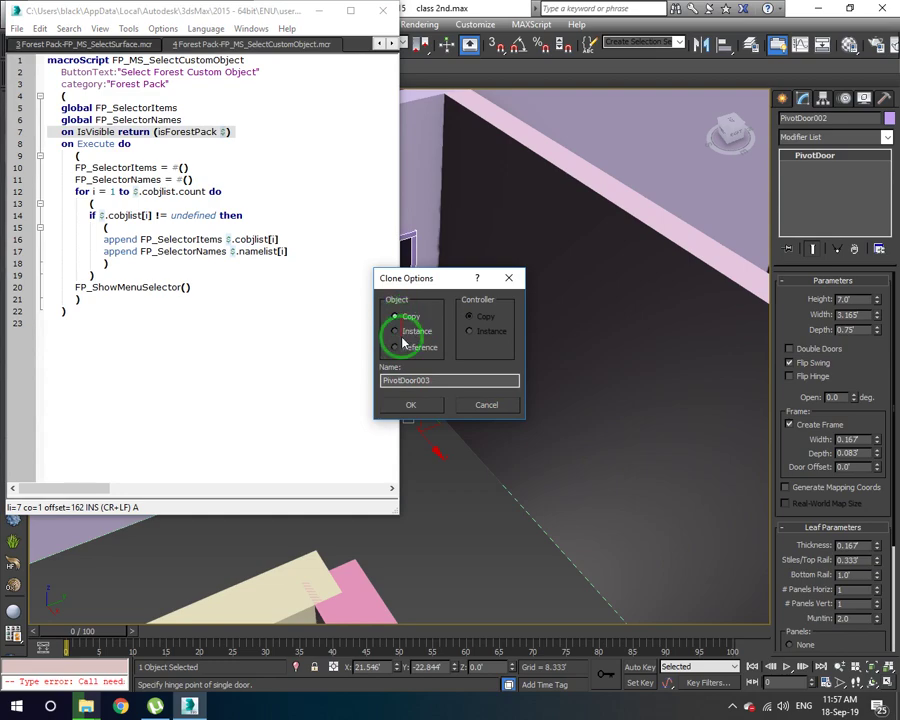
{"action": "left_click", "coordinate": [412, 404]}
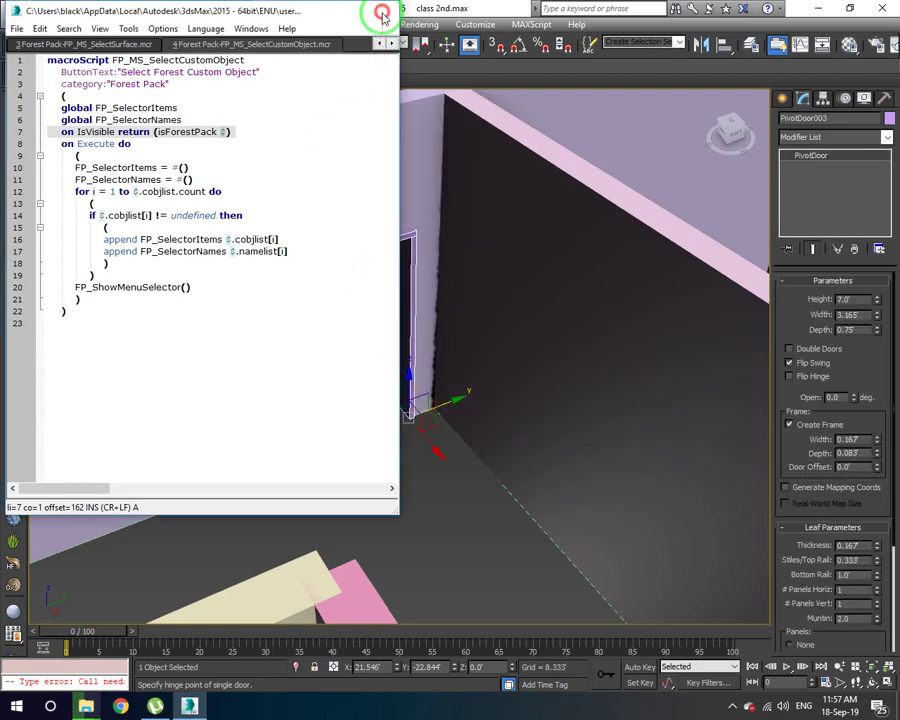
{"action": "left_click", "coordinate": [382, 13]}
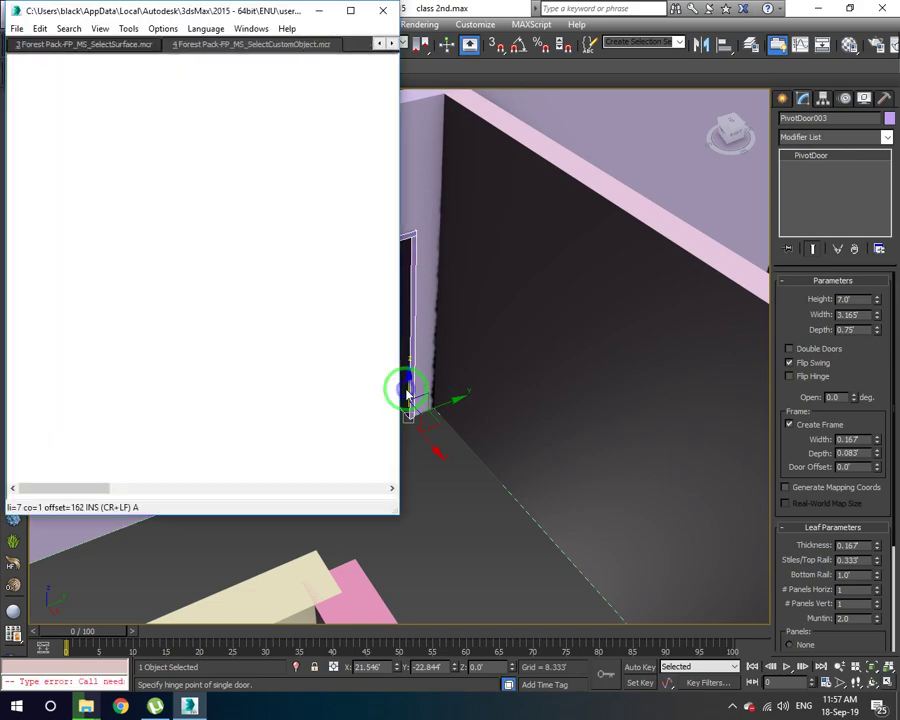
- Hide the cloned door and clear the resulting script errors
{"action": "right_click", "coordinate": [407, 390]}
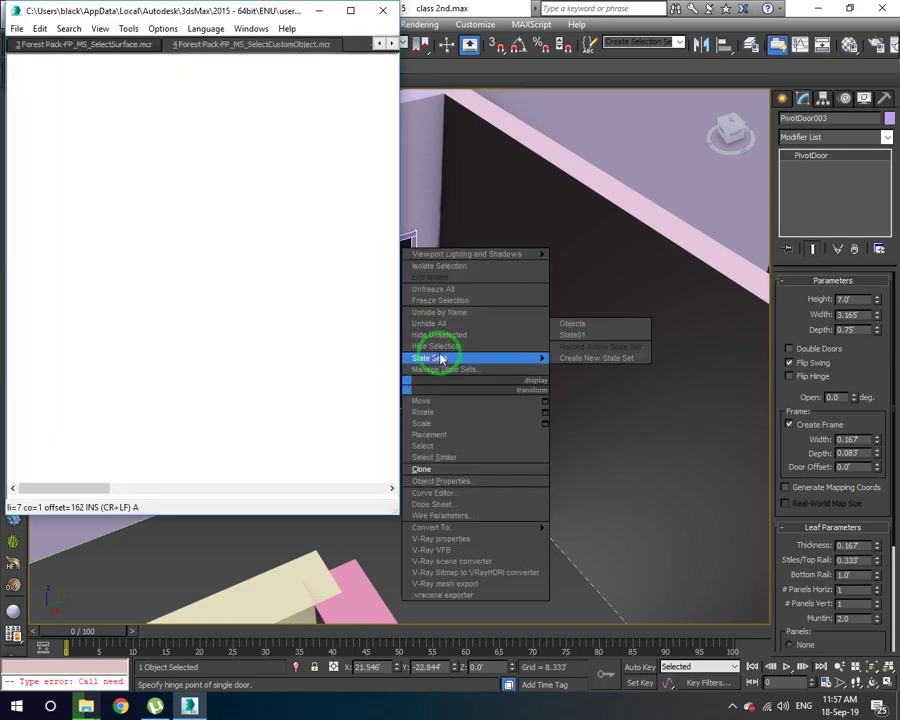
{"action": "left_click", "coordinate": [440, 357]}
{"action": "left_click", "coordinate": [575, 435]}
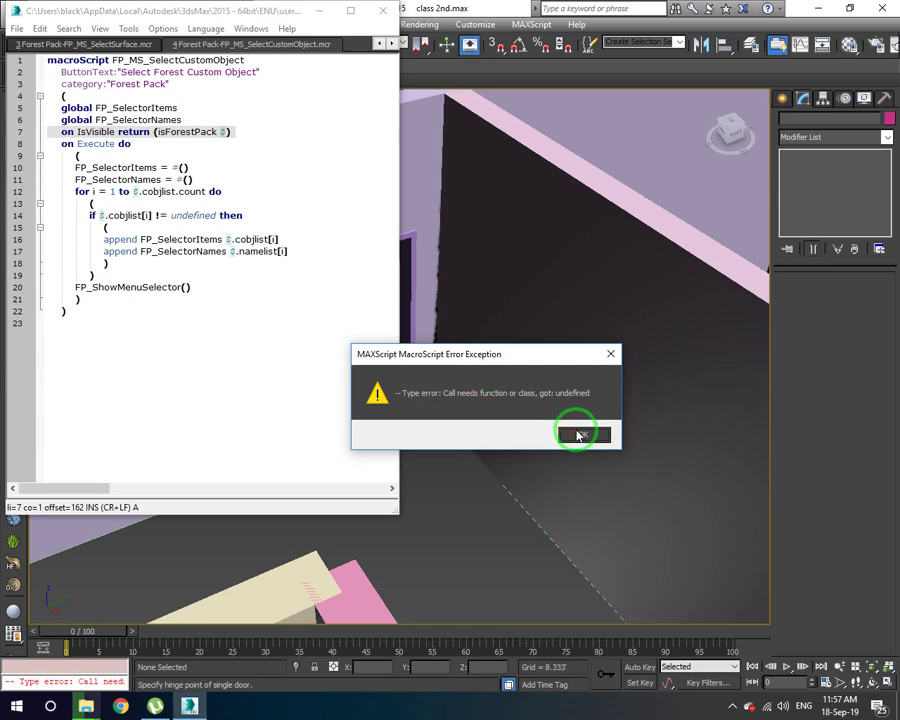
{"action": "left_click", "coordinate": [530, 404]}
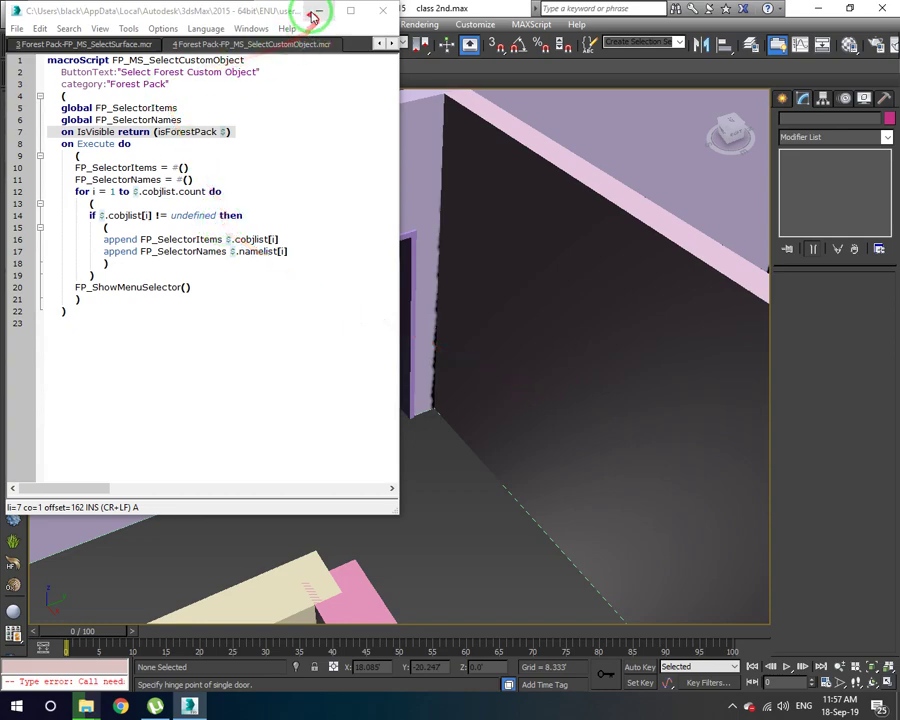
{"action": "left_click", "coordinate": [318, 11]}
{"action": "scroll", "coordinate": [455, 340], "scroll_direction": "up", "scroll_amount": 2}
{"action": "scroll", "coordinate": [440, 355], "scroll_direction": "up", "scroll_amount": 2}
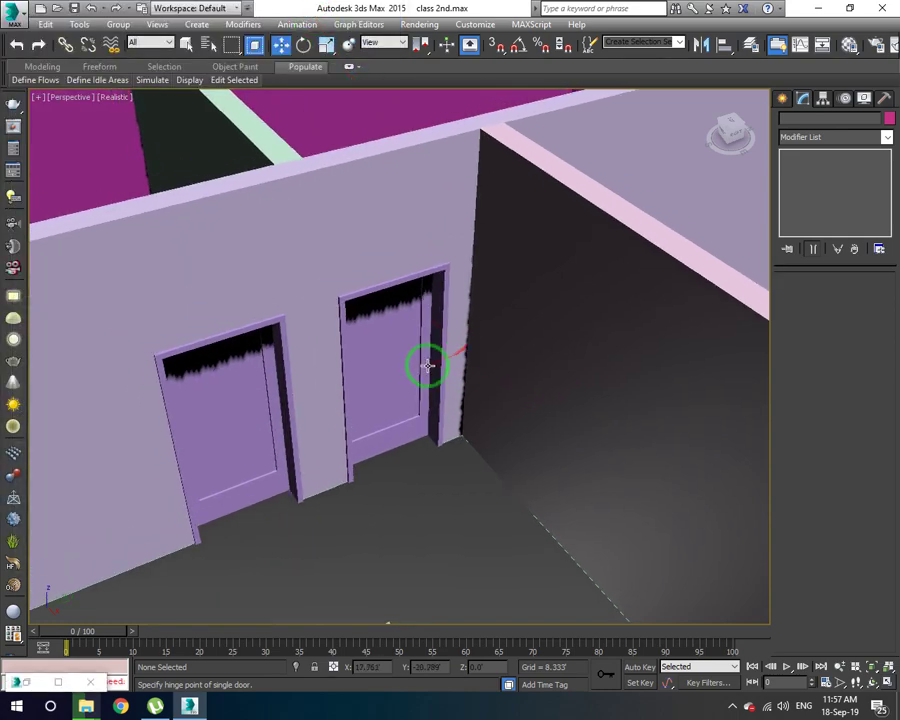
- Select PivotDoor002, test its swing, and delete it
{"action": "left_click", "coordinate": [423, 366]}
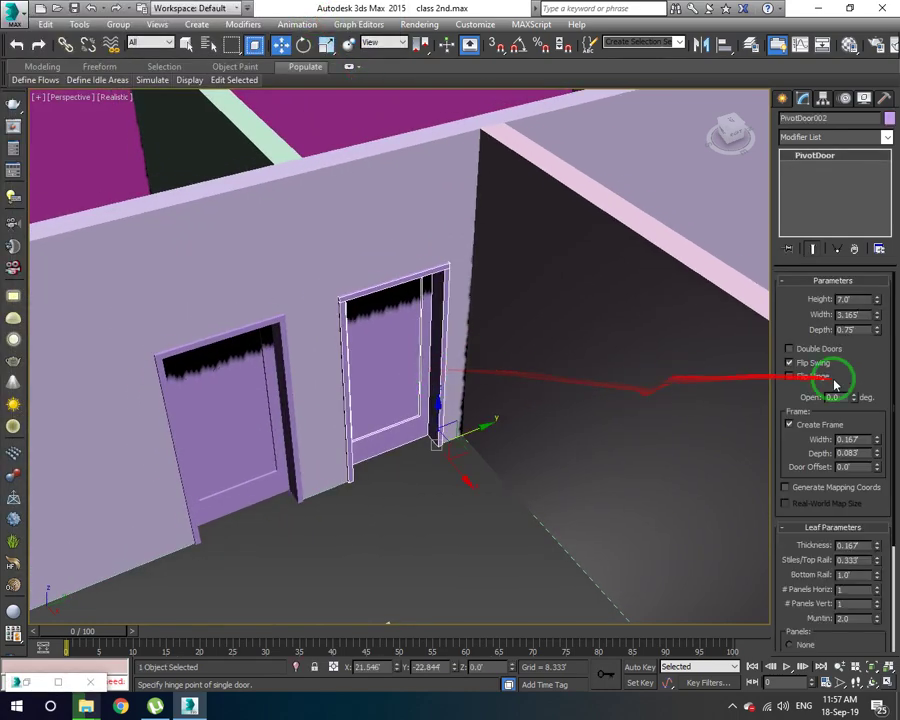
{"action": "left_click_drag", "start_coordinate": [852, 397], "coordinate": [850, 344]}
{"action": "right_click", "coordinate": [850, 344]}
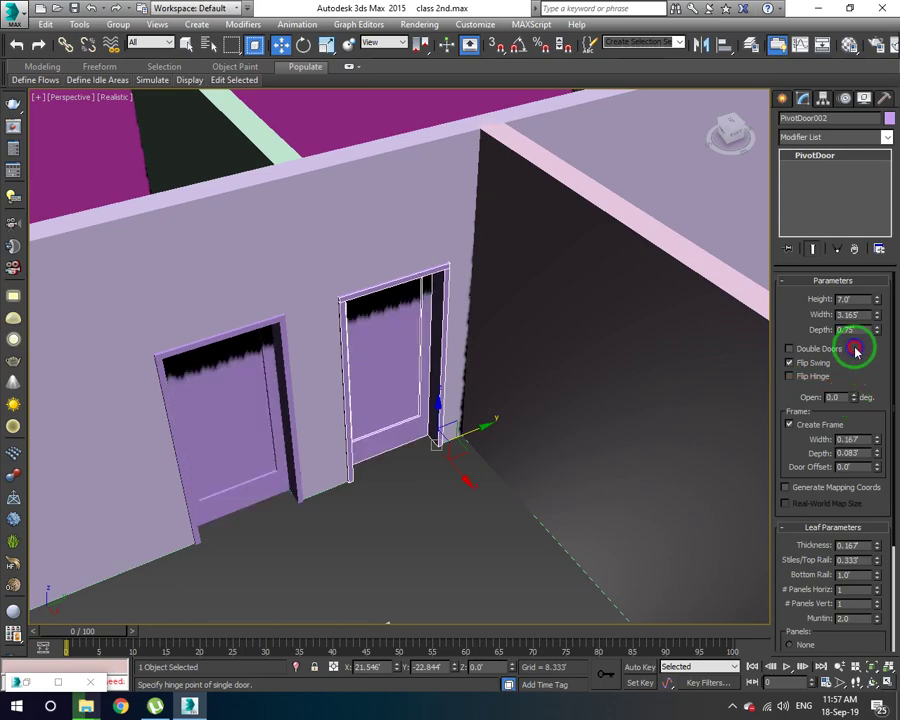
{"action": "key", "text": "Delete"}
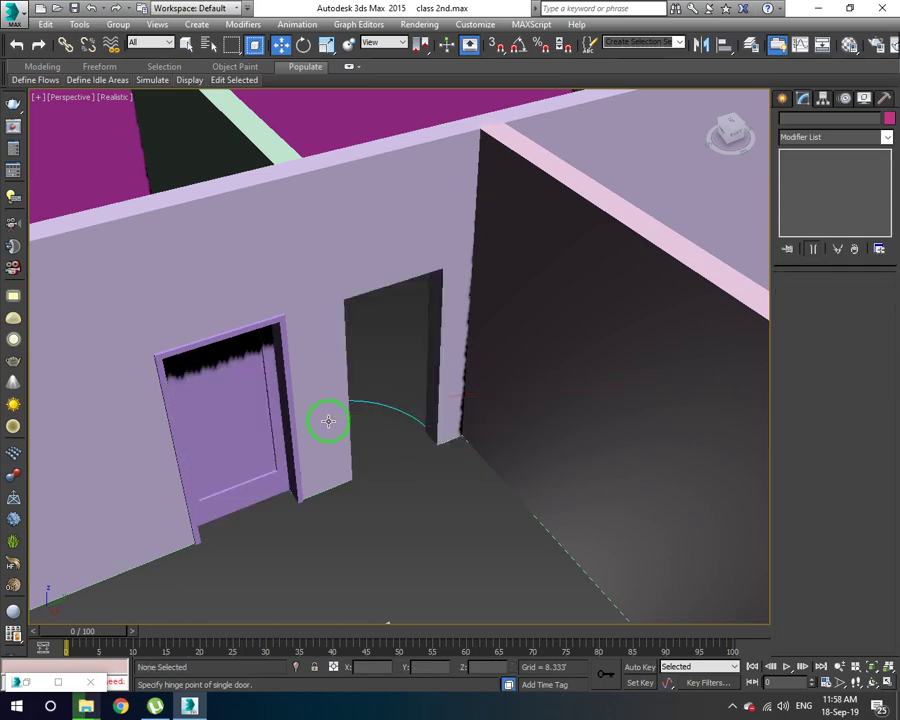
- Unhide all objects, clear the script errors, and select the restored PivotDoor003
{"action": "right_click", "coordinate": [406, 486]}
{"action": "right_click", "coordinate": [406, 486]}
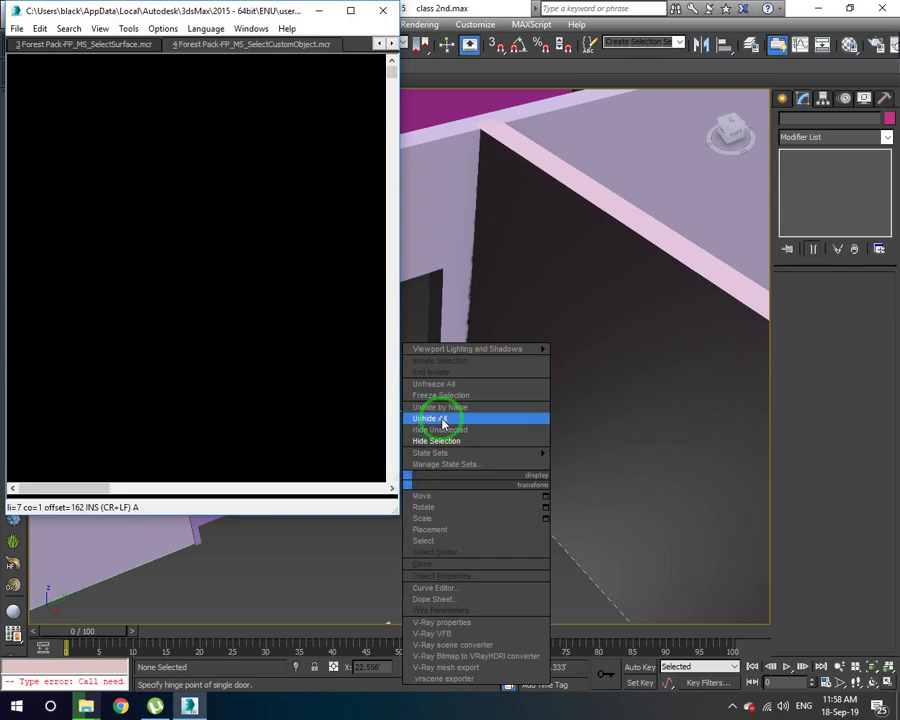
{"action": "left_click", "coordinate": [443, 420]}
{"action": "mouse_move", "coordinate": [600, 353]}
{"action": "left_mouse_down"}
{"action": "mouse_move", "coordinate": [560, 403]}
{"action": "mouse_move", "coordinate": [493, 524]}
{"action": "left_mouse_up"}
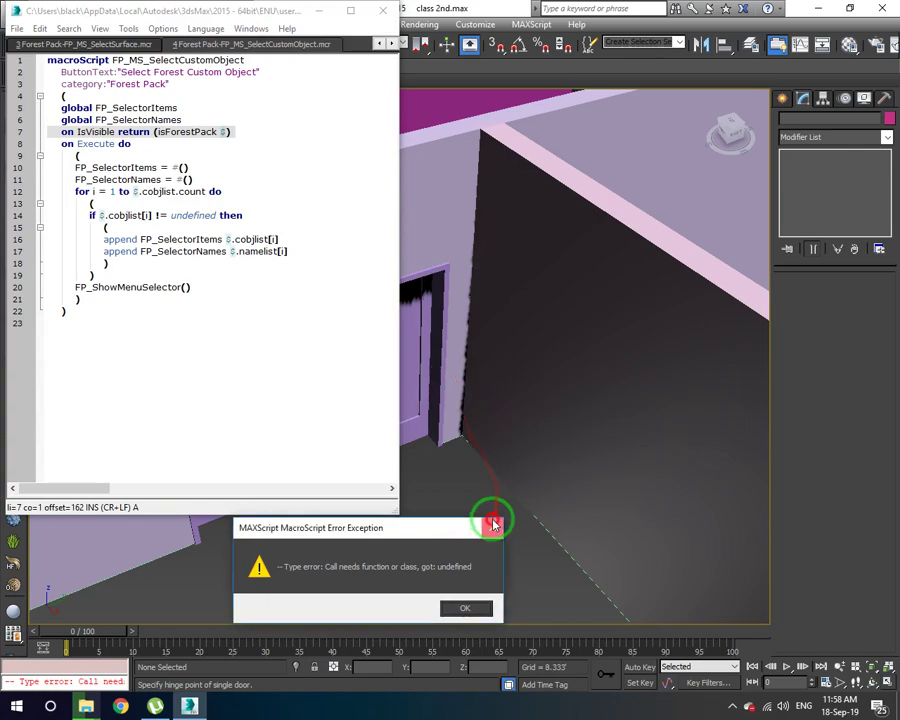
{"action": "left_click", "coordinate": [564, 414]}
{"action": "left_click", "coordinate": [545, 401]}
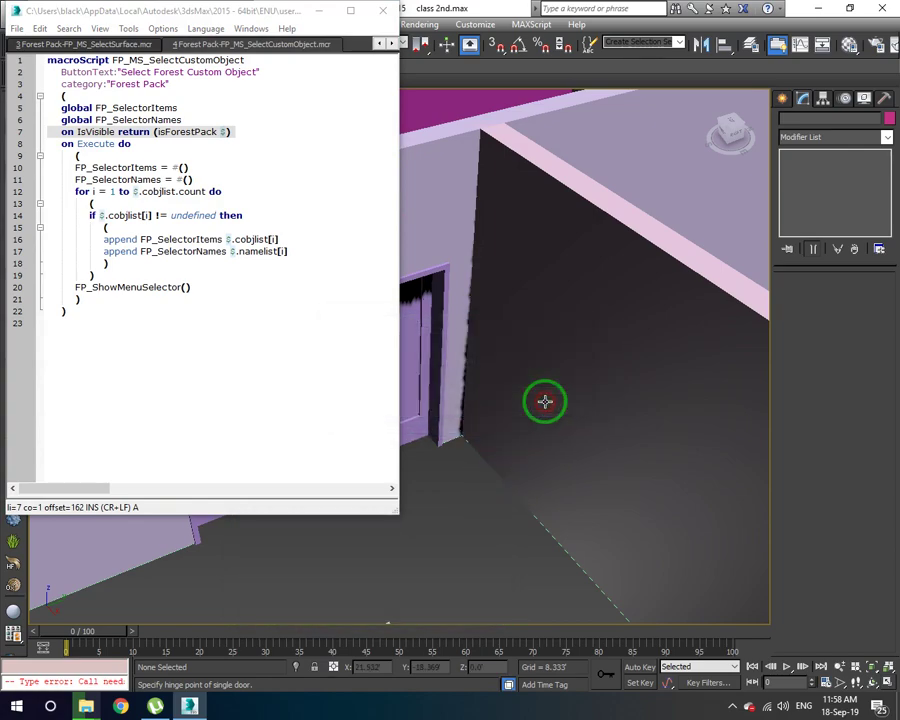
{"action": "left_click", "coordinate": [382, 10]}
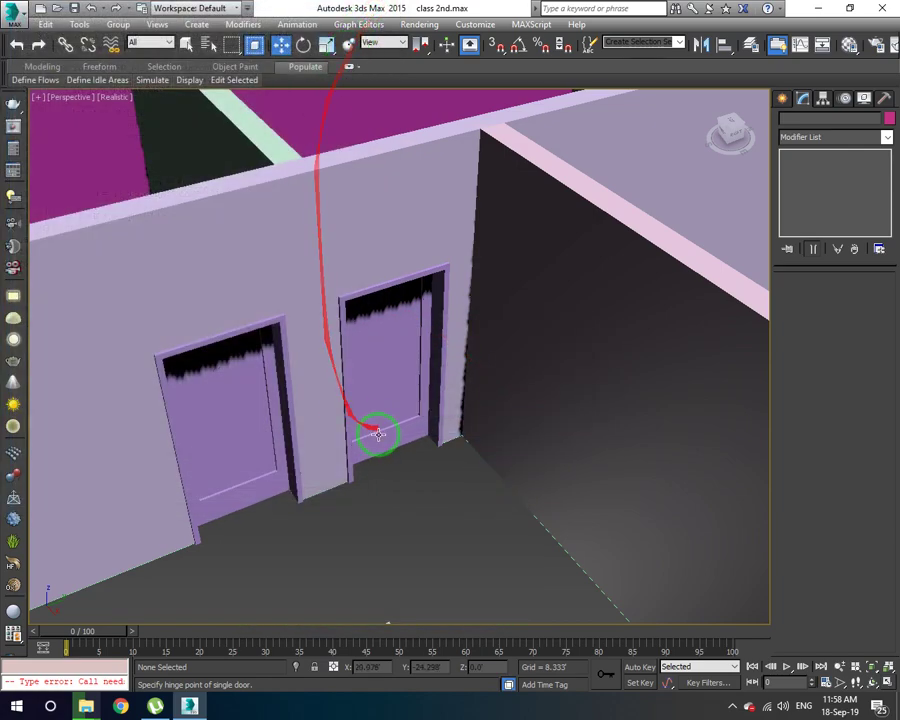
{"action": "middle_click_drag", "start_coordinate": [378, 433], "coordinate": [386, 435]}
{"action": "left_click", "coordinate": [398, 418]}
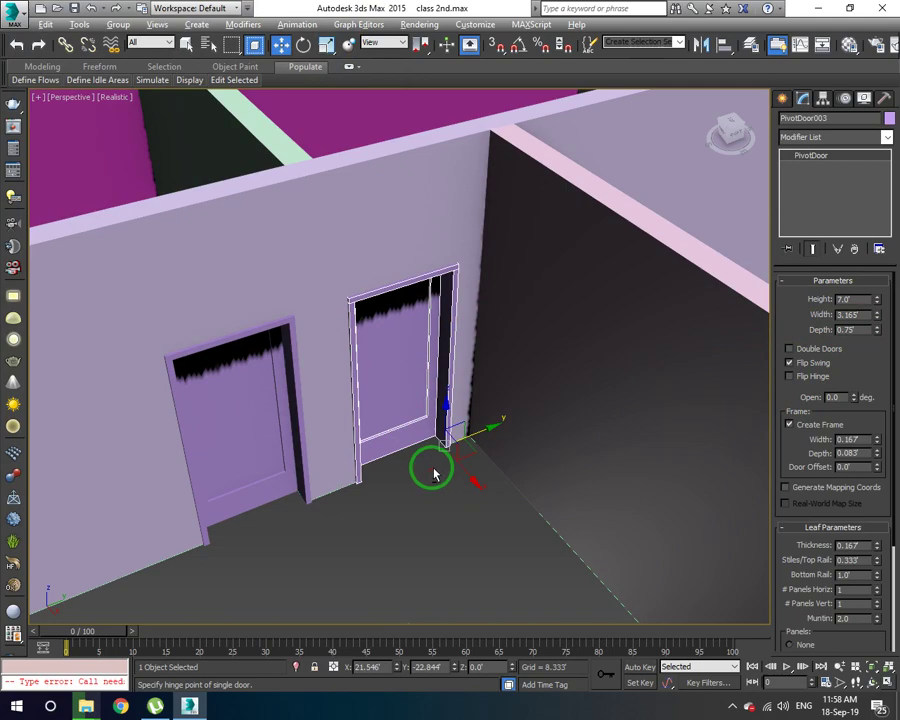
- Flip PivotDoor003's hinge, test-swing it open, set Open to about 5, then select PivotDoor001
{"action": "scroll", "coordinate": [440, 450], "scroll_direction": "up", "scroll_amount": 3}
{"action": "scroll", "coordinate": [460, 452], "scroll_direction": "down", "scroll_amount": 5}
{"action": "scroll", "coordinate": [420, 465], "scroll_direction": "up", "scroll_amount": 2}
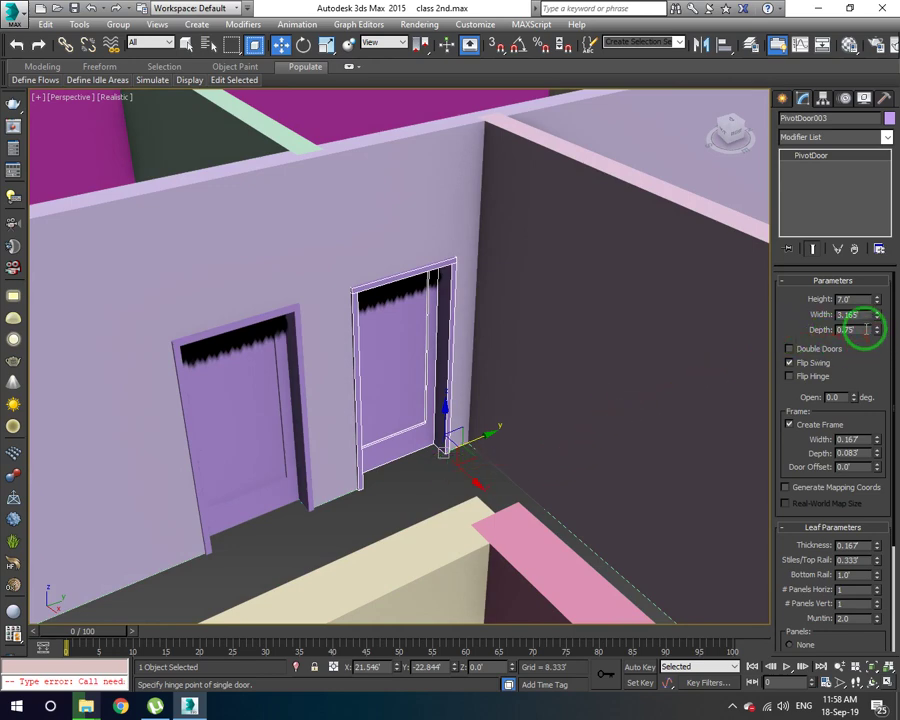
{"action": "left_click", "coordinate": [808, 376]}
{"action": "mouse_move", "coordinate": [872, 396]}
{"action": "left_mouse_down"}
{"action": "mouse_move", "coordinate": [816, 455]}
{"action": "mouse_move", "coordinate": [840, 314]}
{"action": "left_mouse_up"}
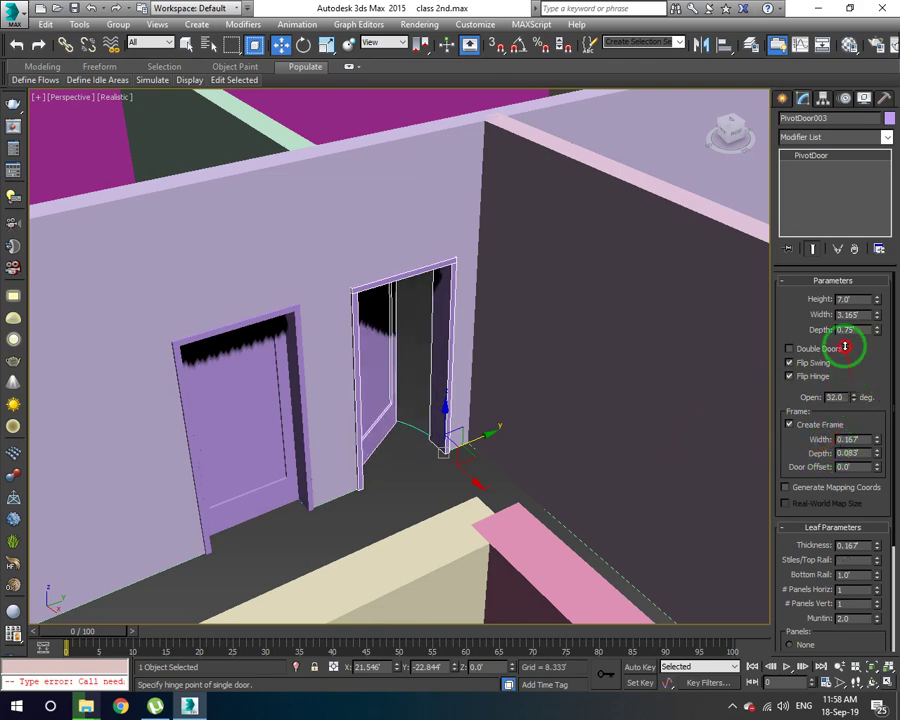
{"action": "mouse_move", "coordinate": [840, 307]}
{"action": "left_mouse_down"}
{"action": "mouse_move", "coordinate": [828, 401]}
{"action": "mouse_move", "coordinate": [850, 371]}
{"action": "mouse_move", "coordinate": [817, 338]}
{"action": "left_mouse_up"}
{"action": "left_click", "coordinate": [285, 412]}
{"action": "middle_click_drag", "start_coordinate": [335, 377], "coordinate": [323, 381]}
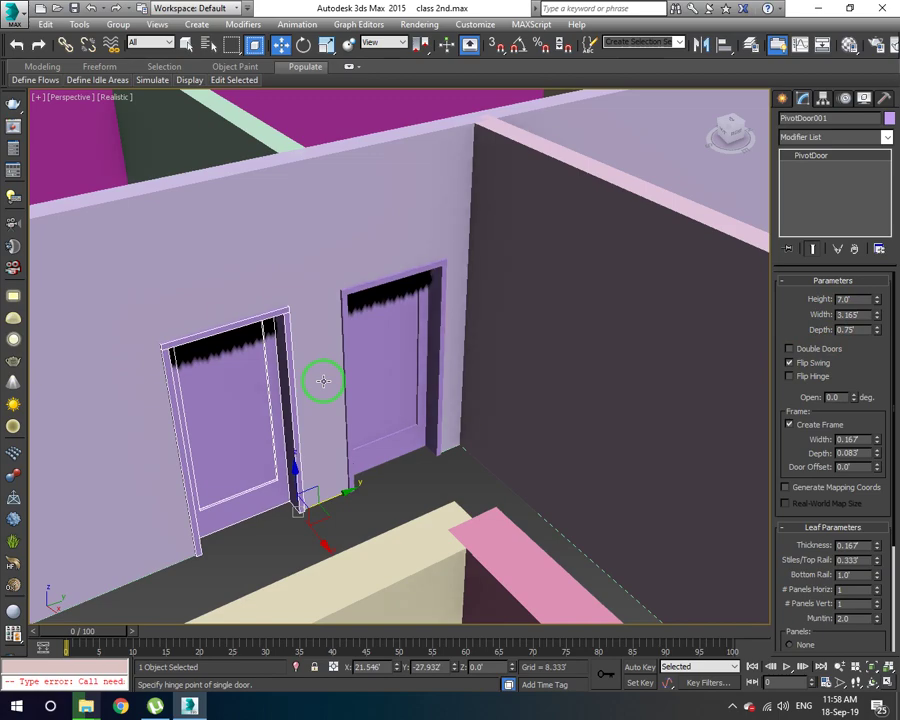
- Switch the viewport to the Top view in wireframe
{"action": "key", "text": "t"}
{"action": "scroll", "coordinate": [322, 378], "scroll_direction": "up", "scroll_amount": 5}
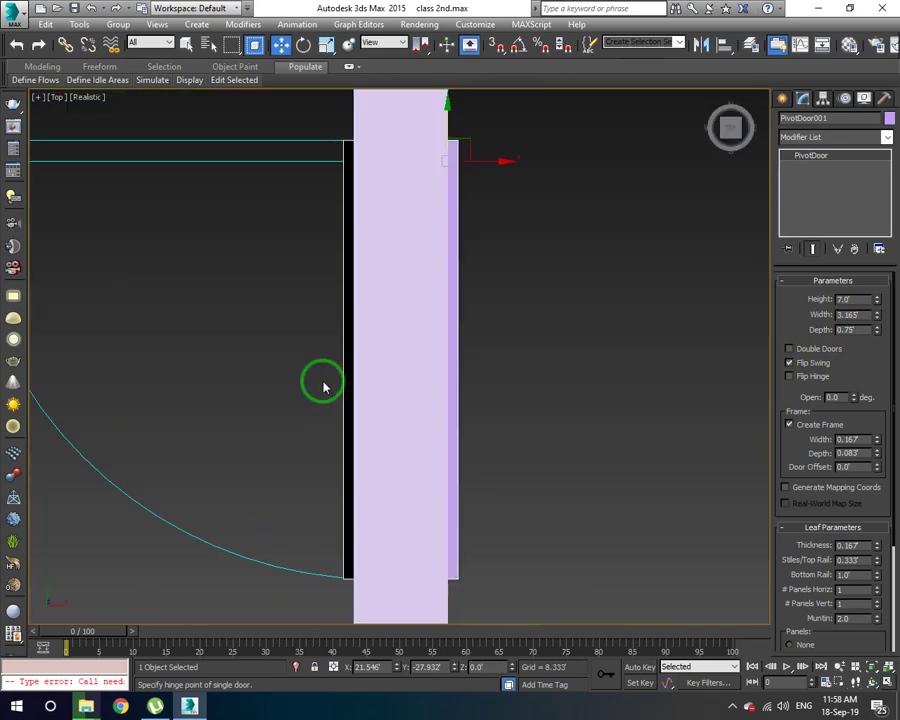
{"action": "key", "text": "F3"}
{"action": "scroll", "coordinate": [330, 380], "scroll_direction": "down", "scroll_amount": 3}
{"action": "scroll", "coordinate": [333, 388], "scroll_direction": "down", "scroll_amount": 10}
{"action": "scroll", "coordinate": [333, 388], "scroll_direction": "down", "scroll_amount": 5}
{"action": "scroll", "coordinate": [341, 325], "scroll_direction": "up", "scroll_amount": 1}
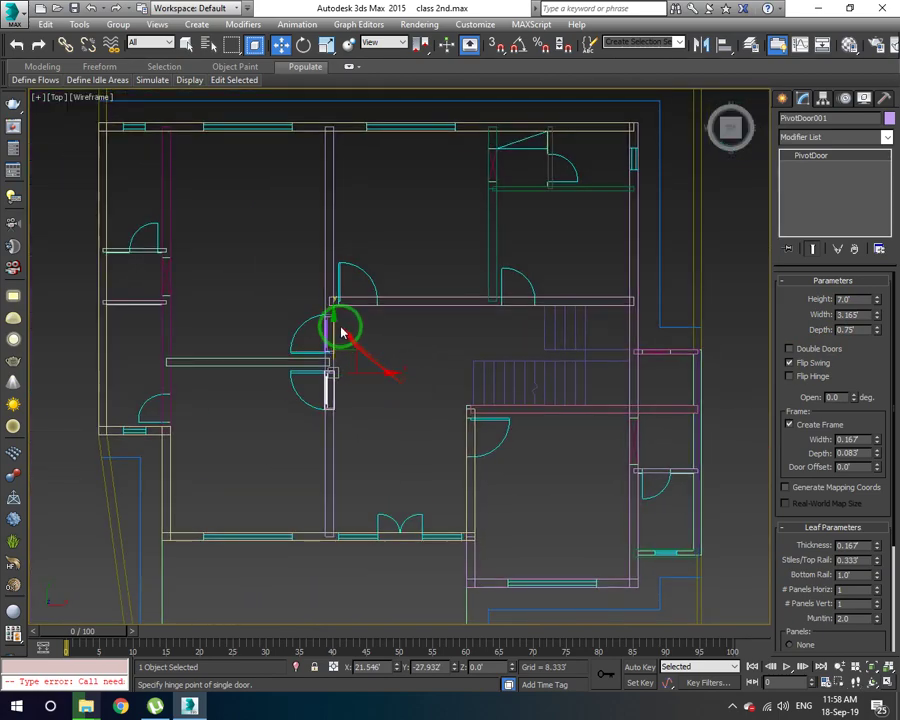
{"action": "scroll", "coordinate": [345, 322], "scroll_direction": "up", "scroll_amount": 5}
{"action": "scroll", "coordinate": [355, 315], "scroll_direction": "down", "scroll_amount": 3}
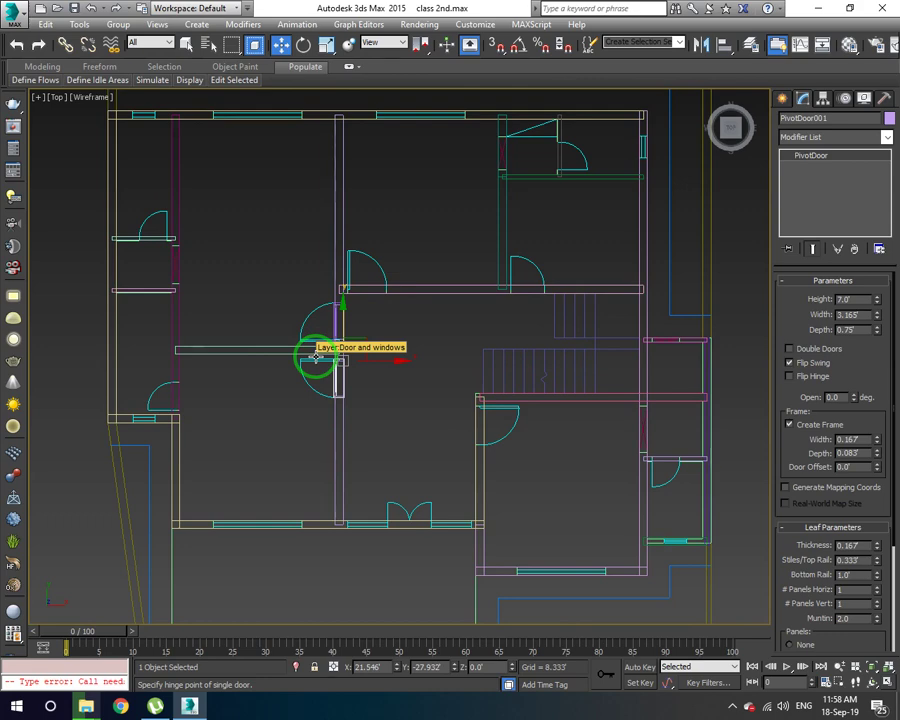
- Zoom and pan to centre the bottom wall segment, then go to the Create panel
{"action": "scroll", "coordinate": [408, 373], "scroll_direction": "up", "scroll_amount": 3}
{"action": "mouse_move", "coordinate": [394, 282]}
{"action": "middle_mouse_down"}
{"action": "mouse_move", "coordinate": [408, 373]}
{"action": "mouse_move", "coordinate": [398, 295]}
{"action": "middle_mouse_up"}
{"action": "scroll", "coordinate": [418, 371], "scroll_direction": "down", "scroll_amount": 3}
{"action": "scroll", "coordinate": [240, 568], "scroll_direction": "up", "scroll_amount": 5}
{"action": "middle_click_drag", "start_coordinate": [325, 473], "coordinate": [266, 456]}
{"action": "scroll", "coordinate": [230, 452], "scroll_direction": "down", "scroll_amount": 3}
{"action": "scroll", "coordinate": [227, 447], "scroll_direction": "up", "scroll_amount": 5}
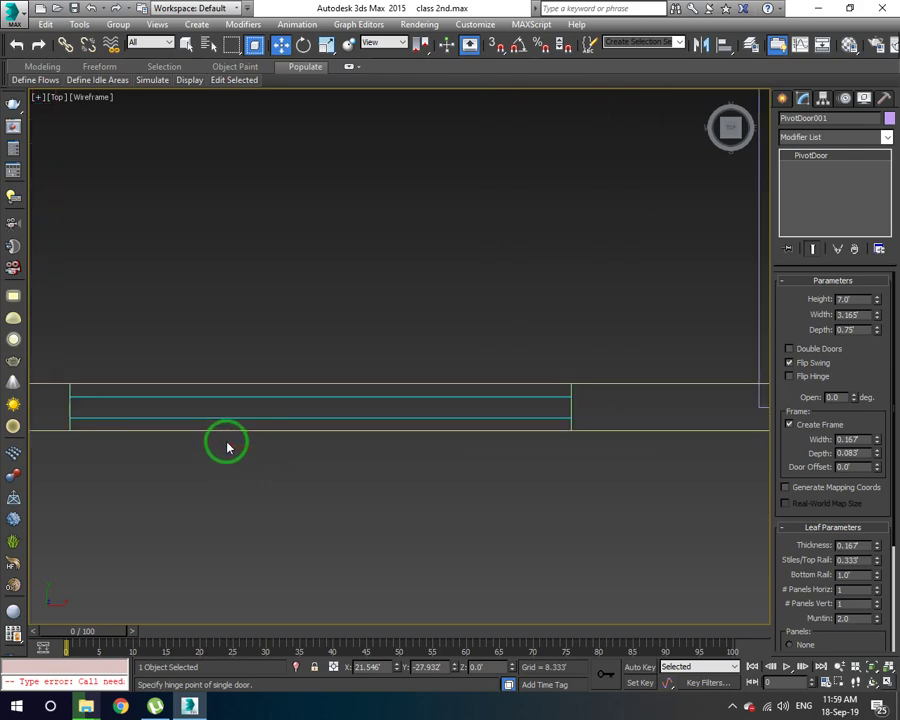
{"action": "middle_click_drag", "start_coordinate": [263, 438], "coordinate": [319, 450]}
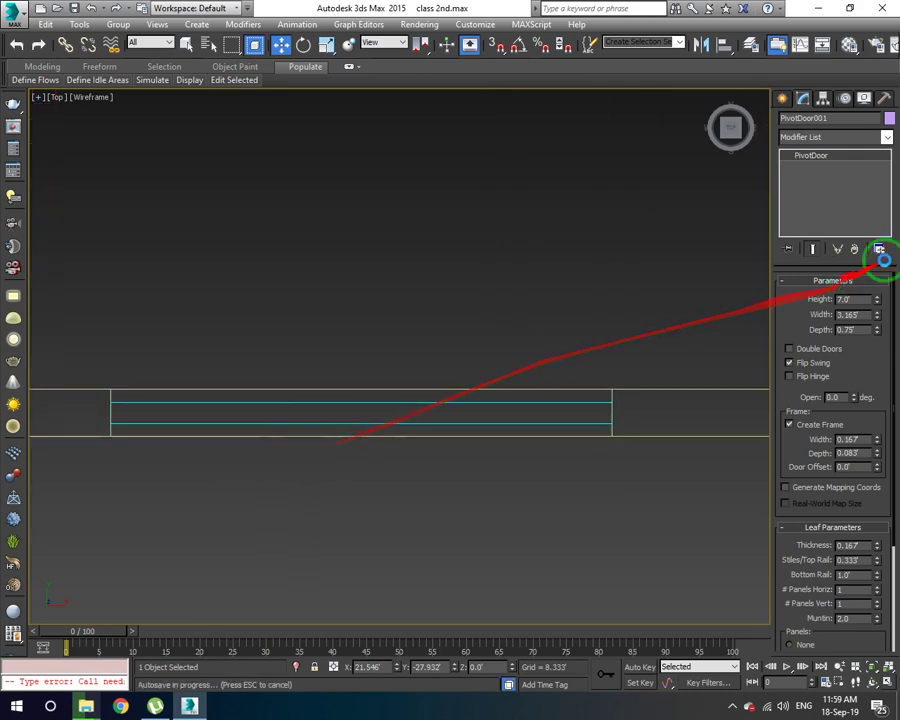
{"action": "left_click", "coordinate": [783, 97]}
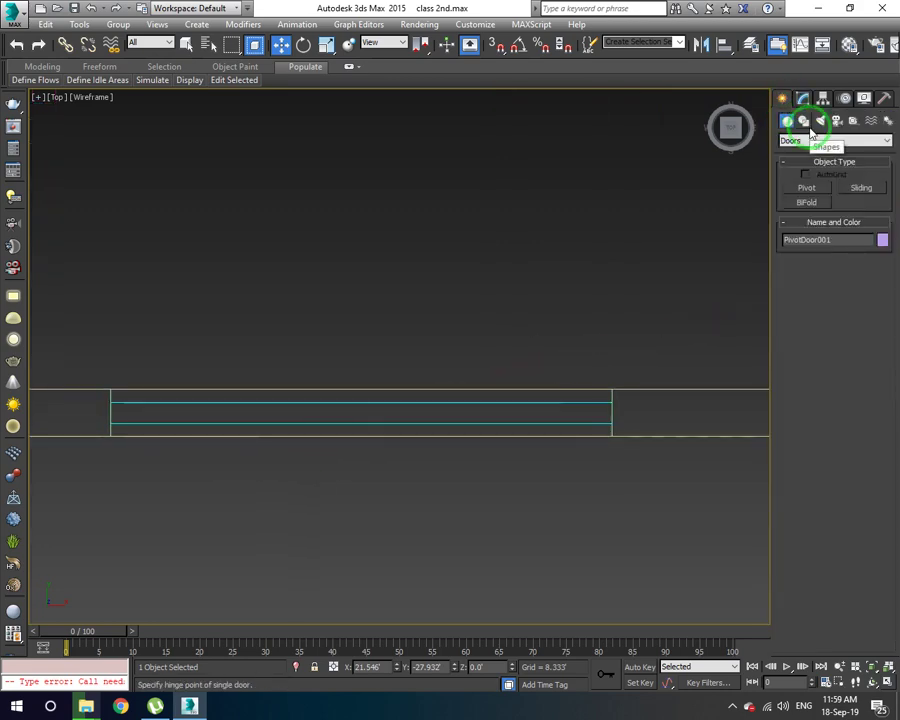
- Change the Create panel category from Doors to Windows and pick the Fixed window type
{"action": "left_click", "coordinate": [809, 140]}
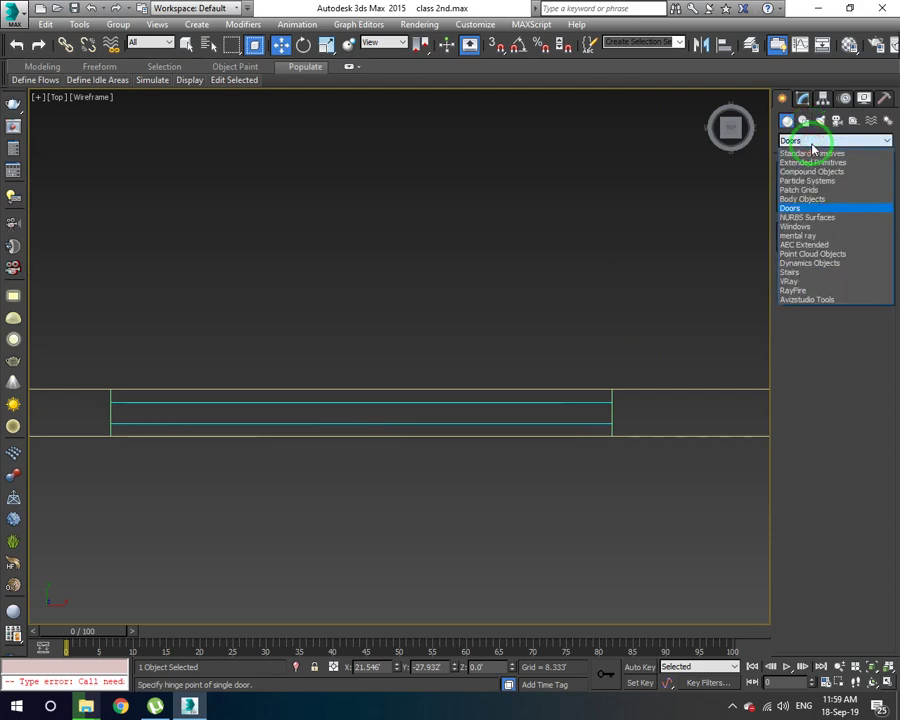
{"action": "left_click", "coordinate": [836, 227]}
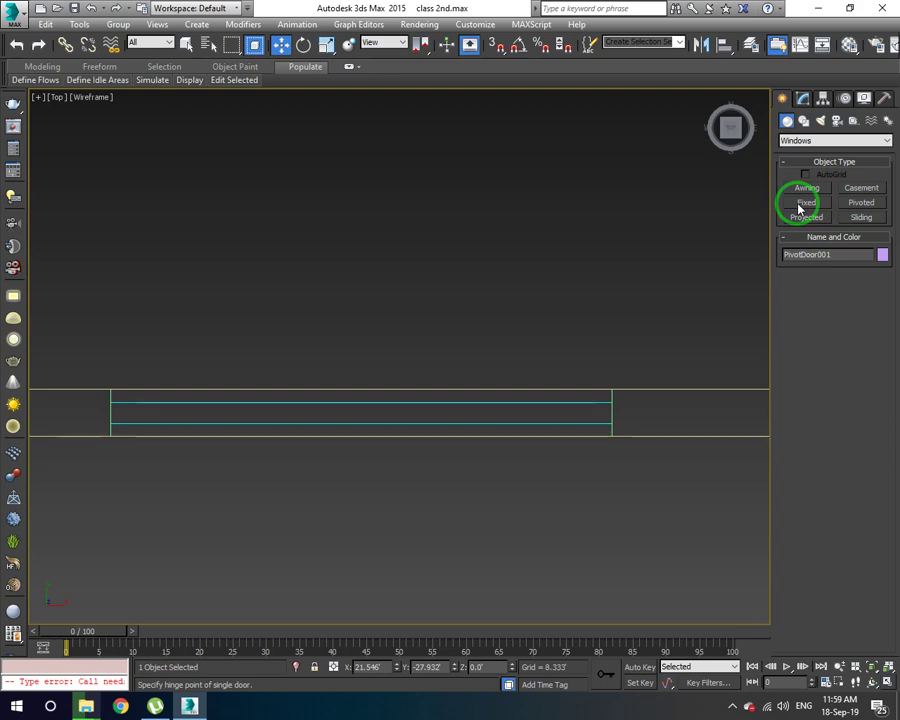
{"action": "left_click", "coordinate": [800, 207]}
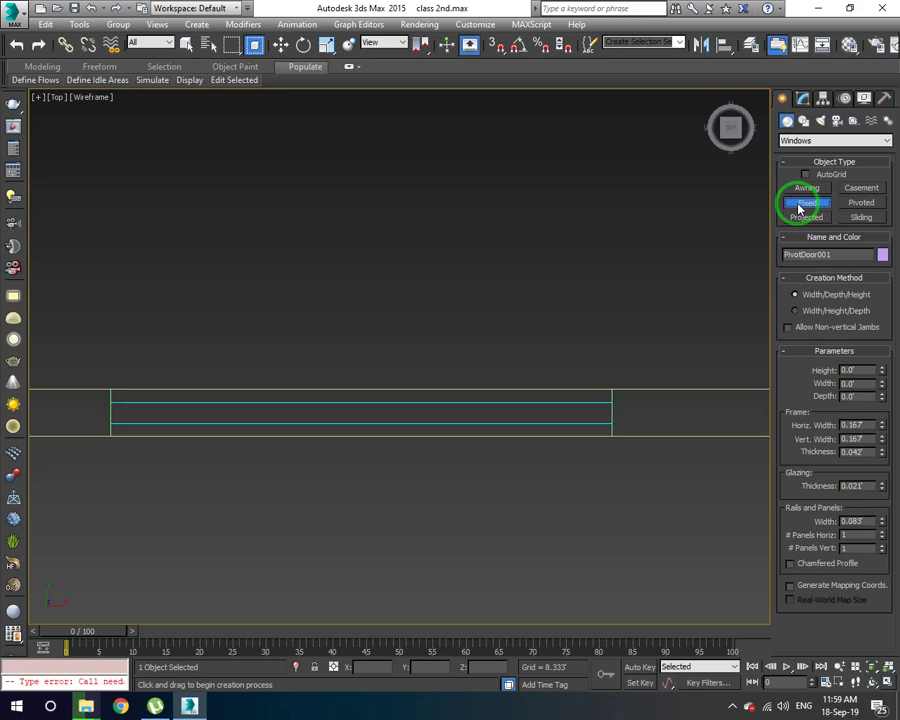
- With 3D Snaps on, draw a fixed window from the wall corner: 8' wide, 0.75' deep, about 3.9' tall
{"action": "middle_click_drag", "start_coordinate": [636, 229], "coordinate": [630, 228]}
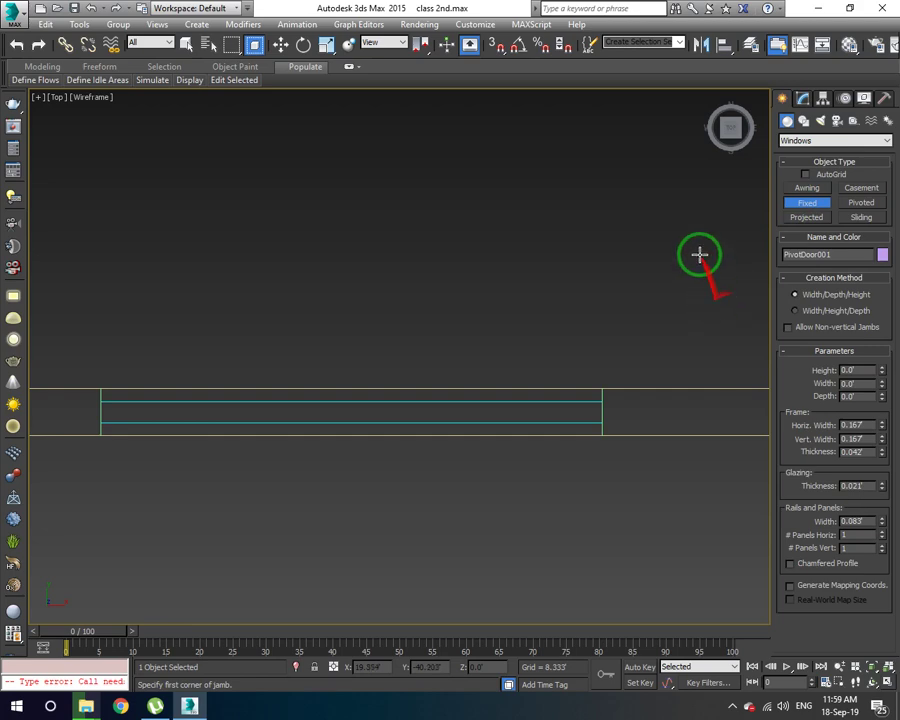
{"action": "middle_click_drag", "start_coordinate": [698, 264], "coordinate": [692, 264]}
{"action": "left_click", "coordinate": [839, 399]}
{"action": "left_click", "coordinate": [495, 45]}
{"action": "left_click_drag", "start_coordinate": [94, 391], "coordinate": [590, 392]}
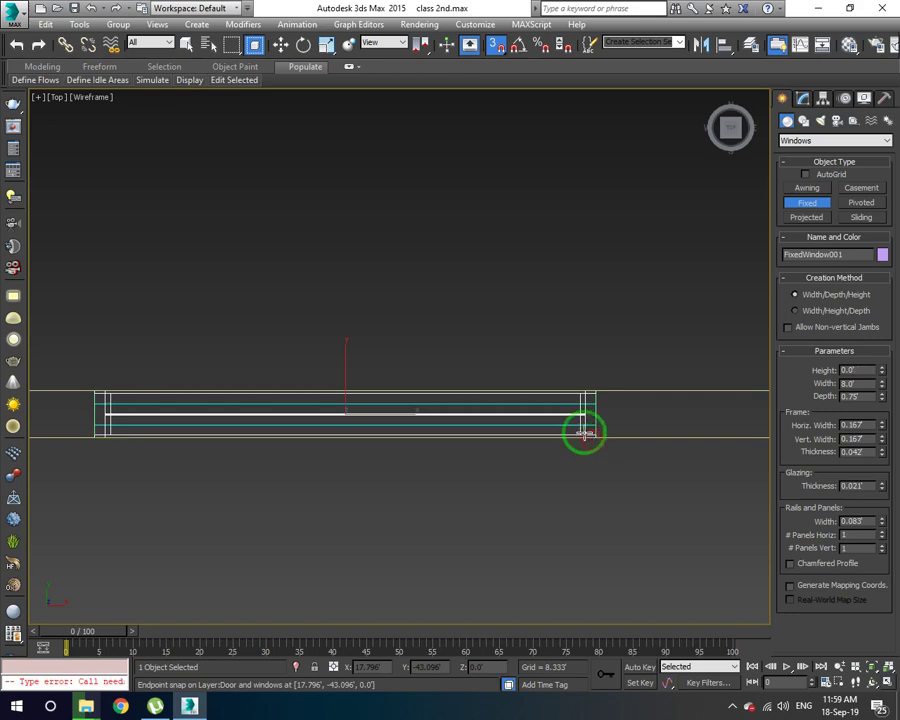
{"action": "left_click", "coordinate": [592, 439]}
{"action": "right_click", "coordinate": [613, 461]}
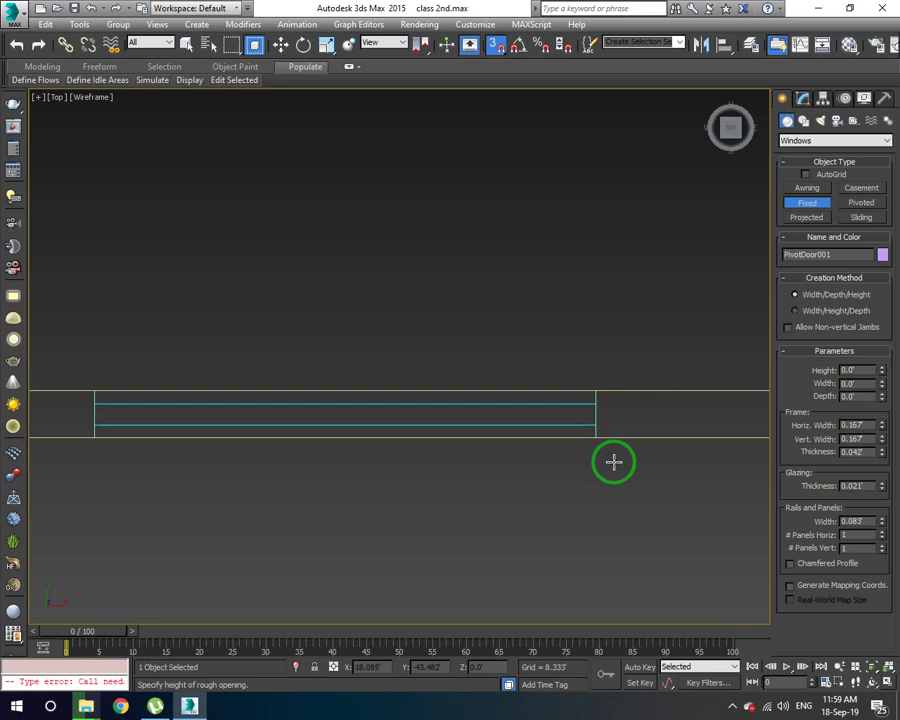
{"action": "mouse_move", "coordinate": [95, 390]}
{"action": "left_mouse_down"}
{"action": "mouse_move", "coordinate": [585, 374]}
{"action": "mouse_move", "coordinate": [586, 387]}
{"action": "left_mouse_up"}
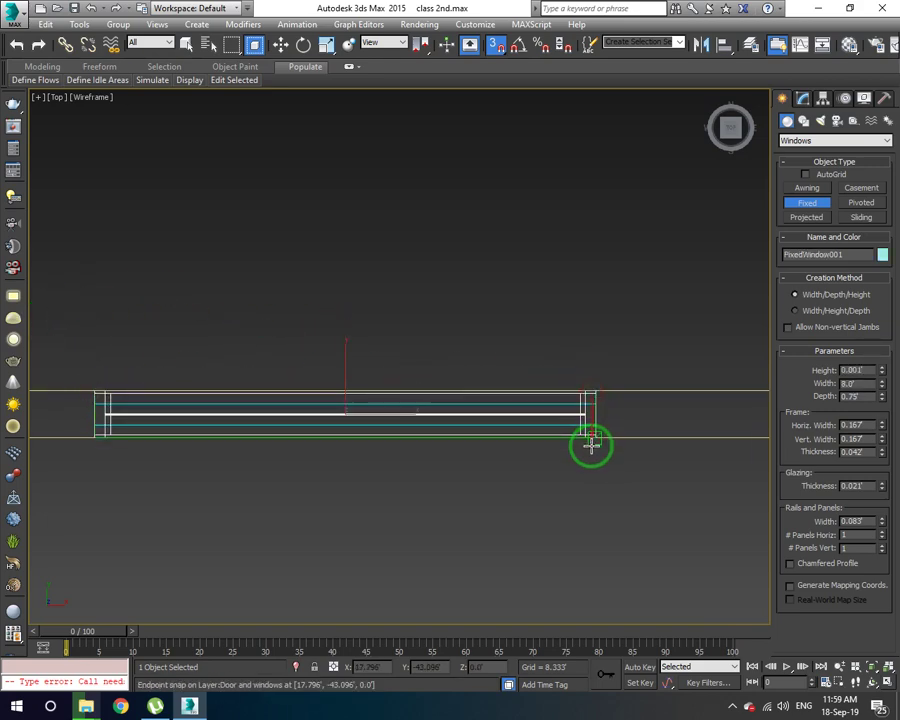
{"action": "left_click_drag", "start_coordinate": [593, 443], "coordinate": [566, 452]}
{"action": "left_click", "coordinate": [480, 208]}
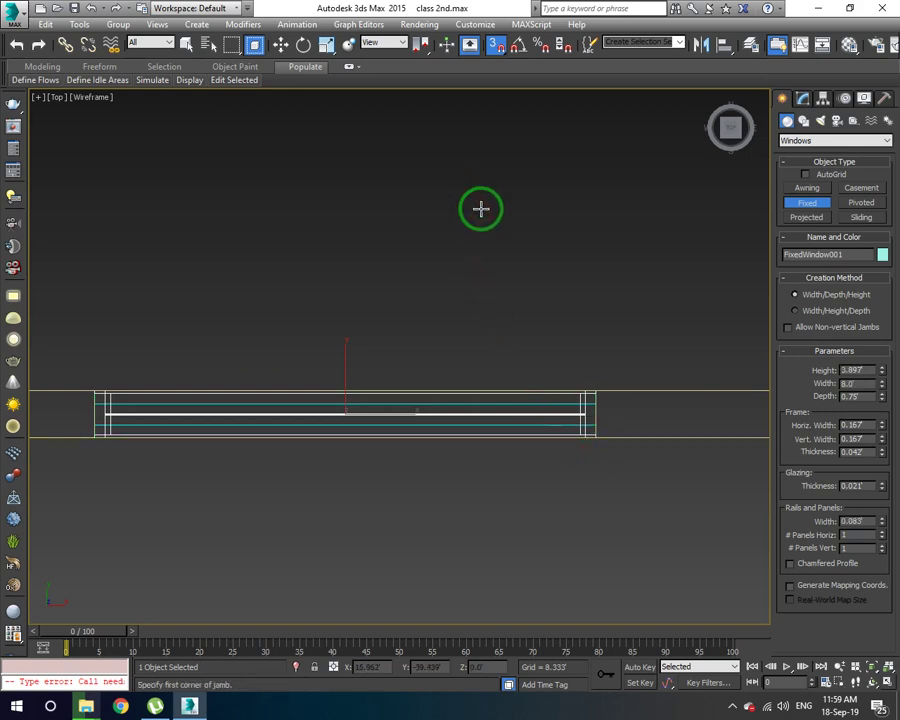
- Switch to a shaded Perspective view and orbit to see FixedWindow001 in the front wall
{"action": "key", "text": "w"}
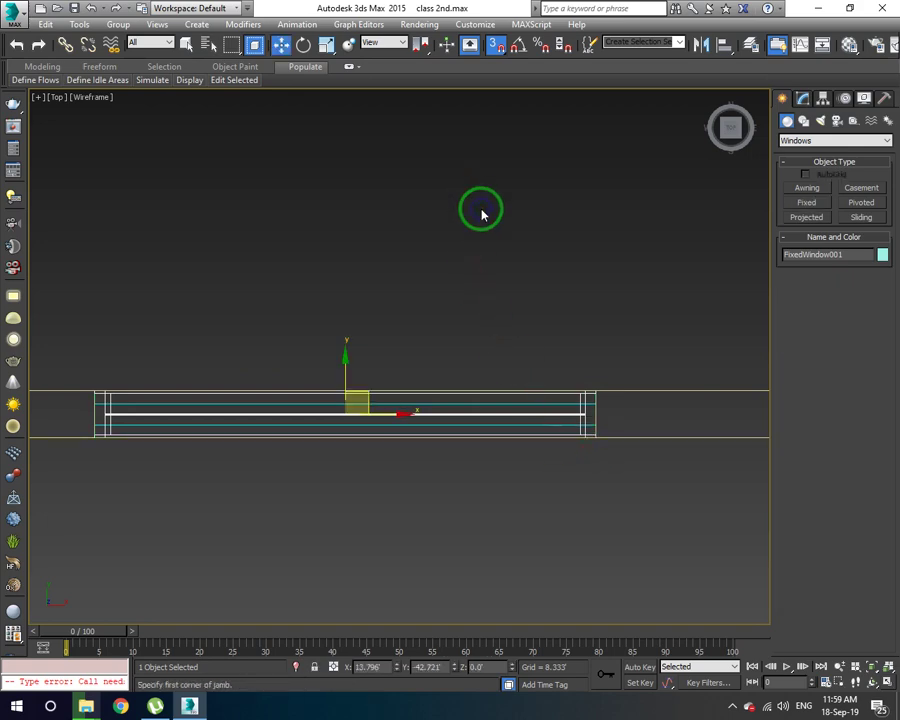
{"action": "key", "text": "p"}
{"action": "key", "text": "F3"}
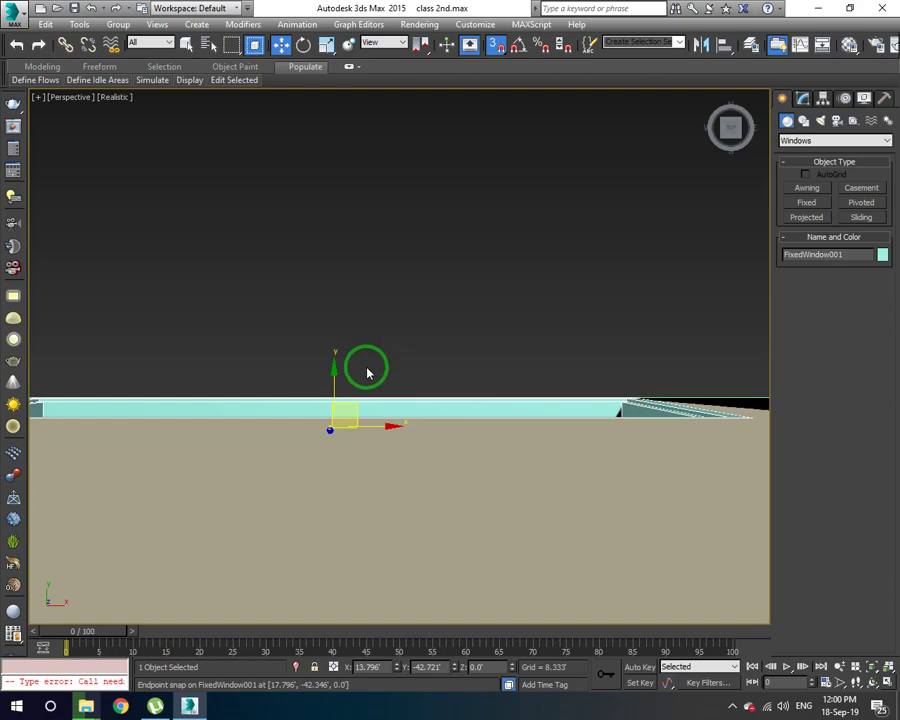
{"action": "mouse_move", "coordinate": [375, 383]}
{"action": "middle_mouse_down", "text": "alt"}
{"action": "mouse_move", "coordinate": [408, 438]}
{"action": "mouse_move", "coordinate": [456, 366]}
{"action": "mouse_move", "coordinate": [440, 432]}
{"action": "mouse_move", "coordinate": [462, 300]}
{"action": "middle_mouse_up", "text": "alt"}
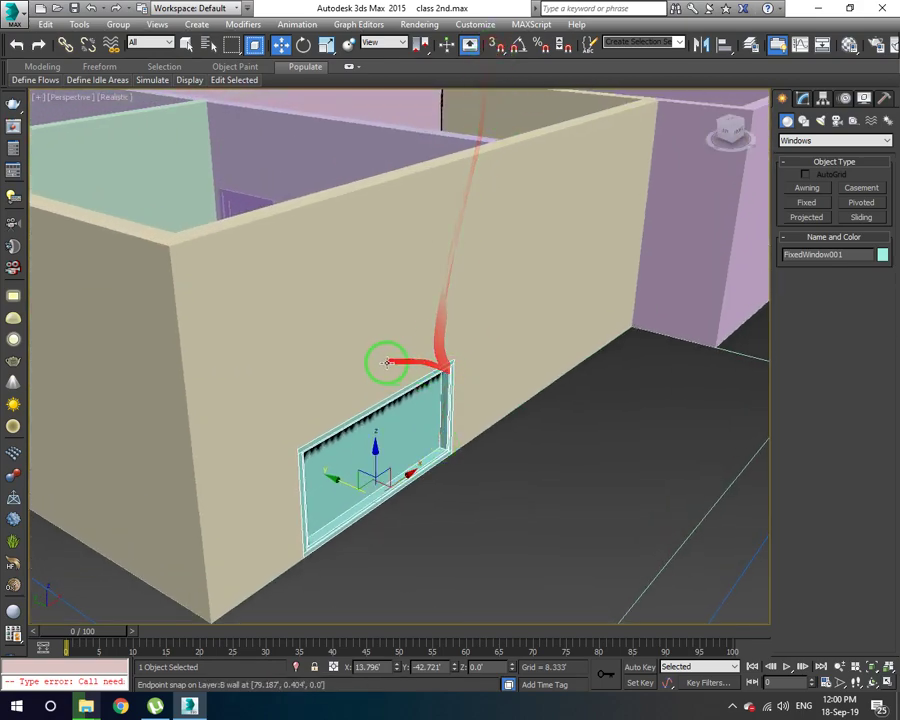
{"action": "scroll", "coordinate": [395, 378], "scroll_direction": "down", "scroll_amount": 2}
{"action": "middle_click_drag", "start_coordinate": [400, 382], "coordinate": [440, 424], "text": "alt"}
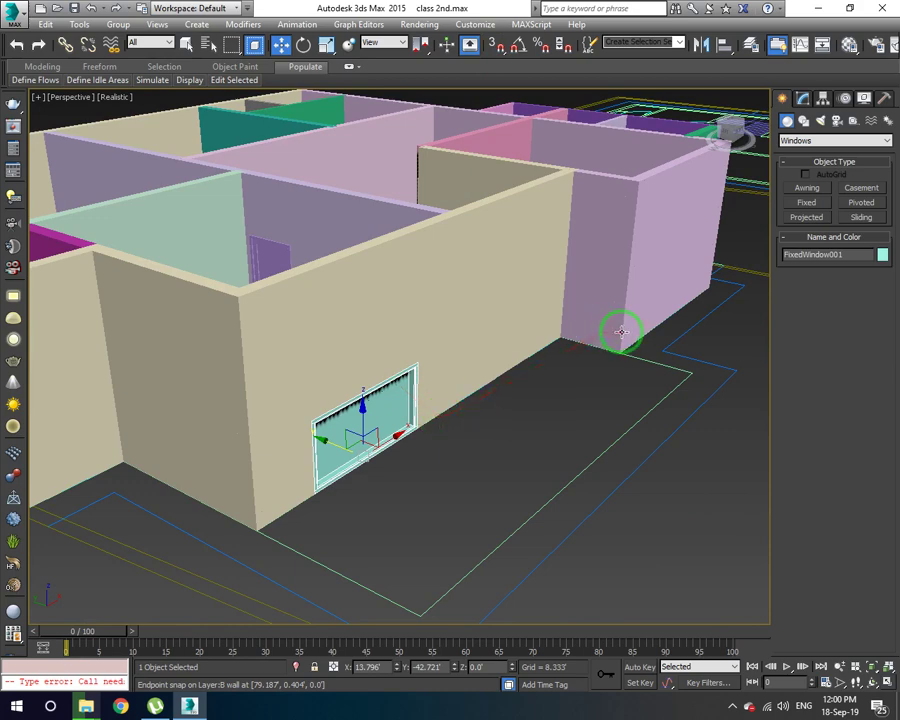
{"action": "left_click_drag", "start_coordinate": [621, 331], "coordinate": [540, 468]}
{"action": "right_click", "coordinate": [538, 485]}
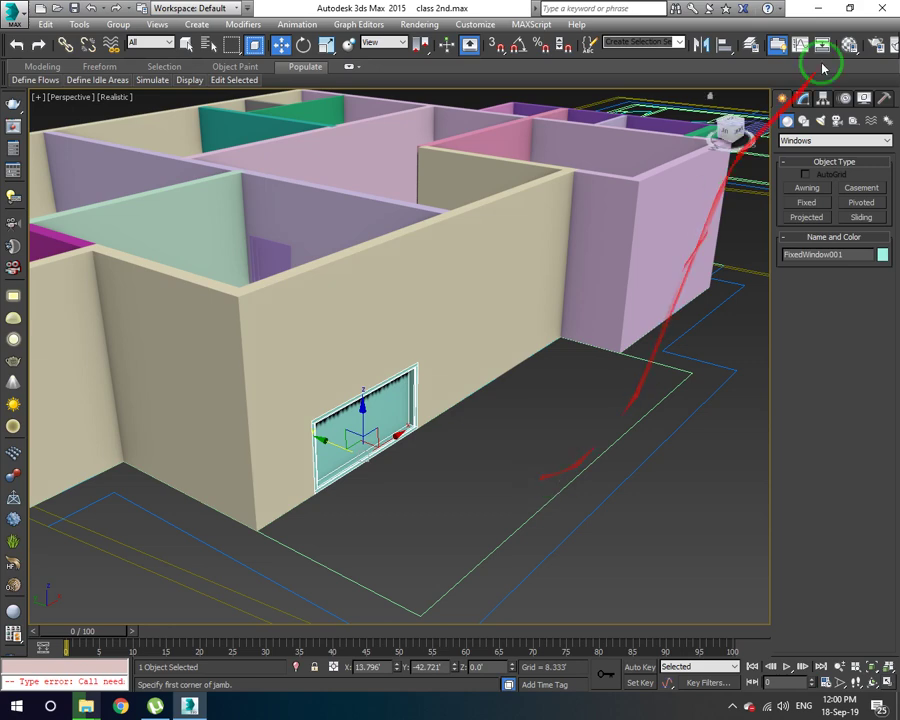
- Set FixedWindow001's height to 6' in the Modify panel
{"action": "left_click", "coordinate": [803, 98]}
{"action": "left_click", "coordinate": [852, 299]}
{"action": "type", "text": "6"}
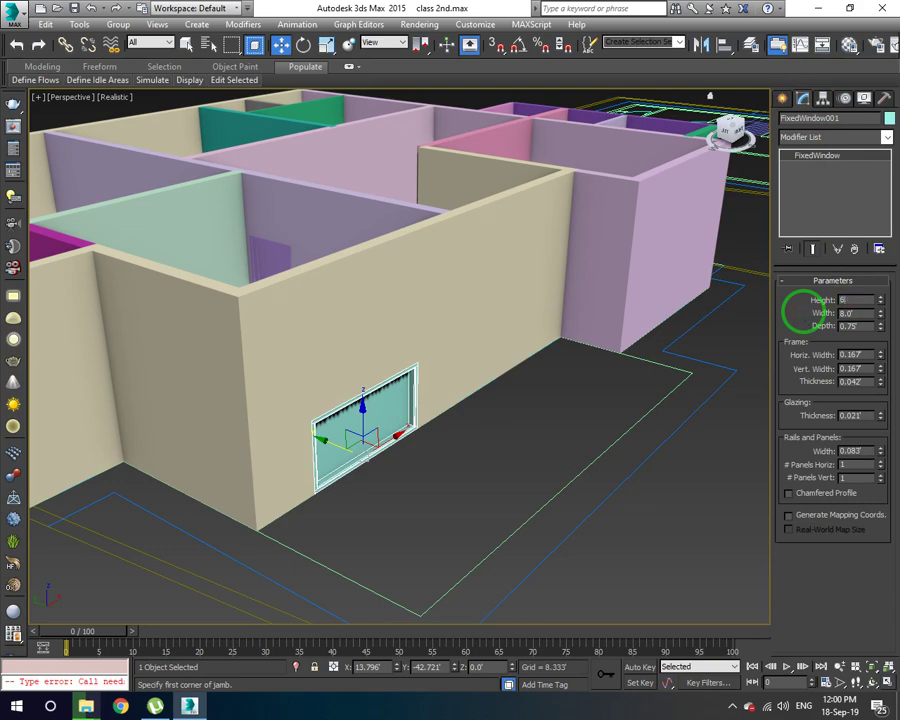
{"action": "key", "text": "Return"}
{"action": "middle_click_drag", "start_coordinate": [462, 428], "coordinate": [446, 428]}
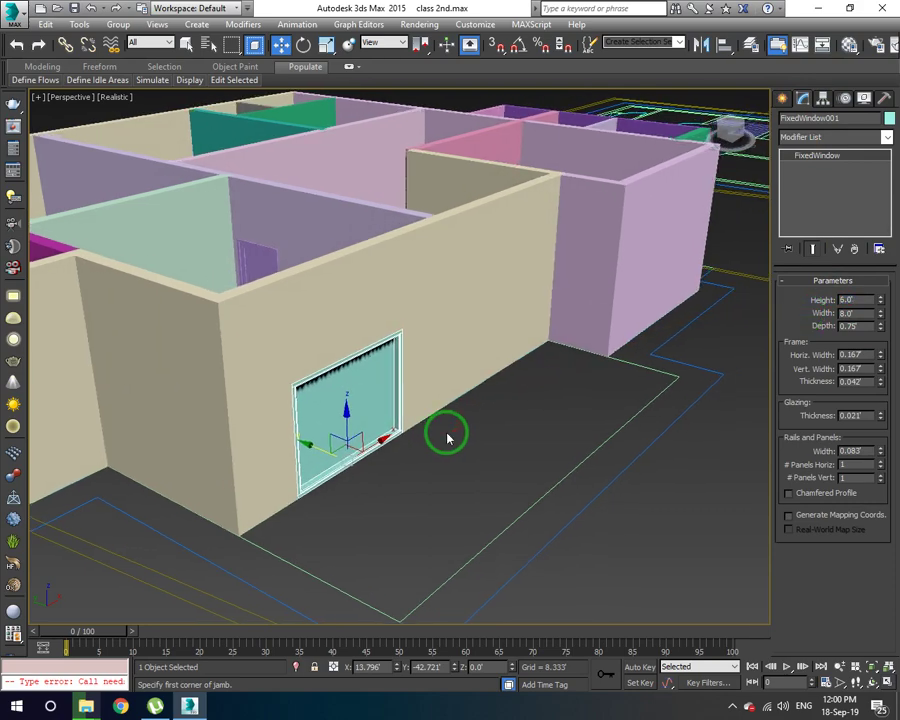
{"action": "type", "text": "5"}
{"action": "key", "text": "Return"}
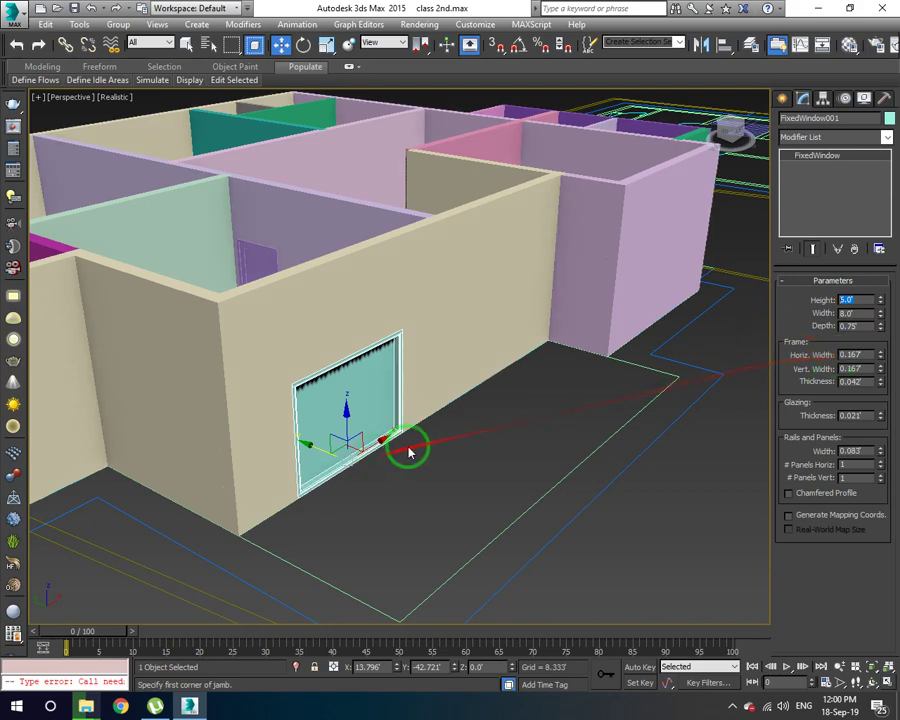
{"action": "middle_click_drag", "start_coordinate": [408, 448], "coordinate": [394, 452]}
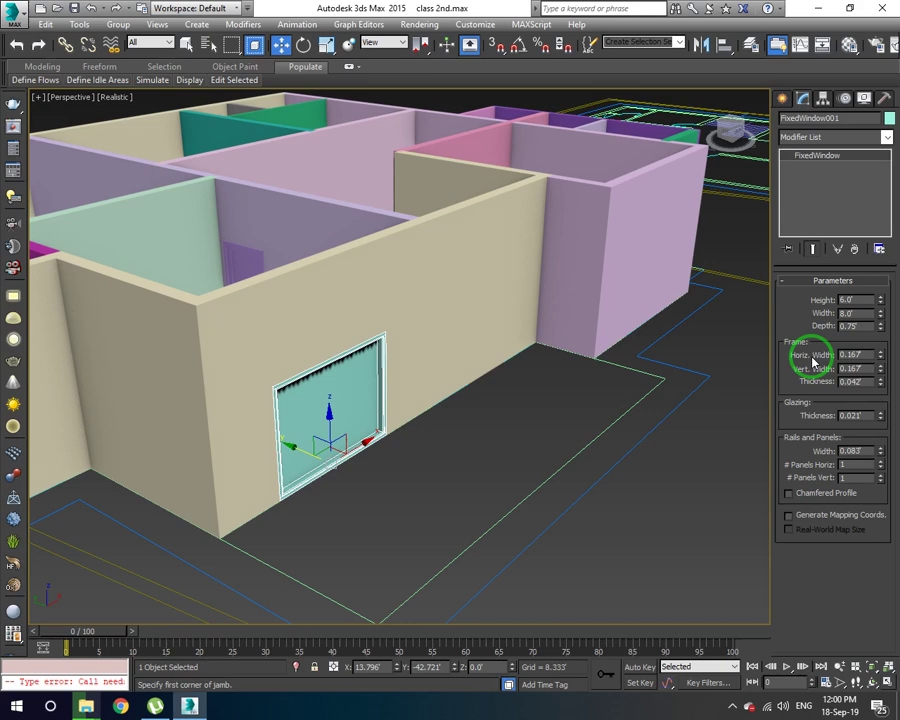
- Enter Z = 2.5' to raise the window up the wall, then orbit to inspect it
{"action": "left_click_drag", "start_coordinate": [486, 668], "coordinate": [449, 672]}
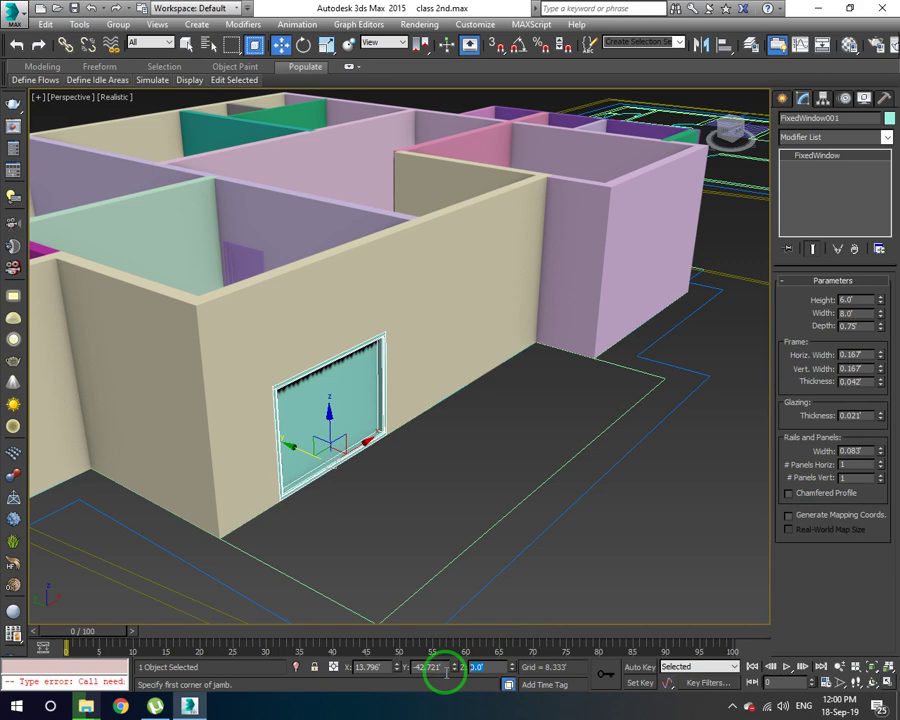
{"action": "type", "text": "2.5"}
{"action": "key", "text": "Return"}
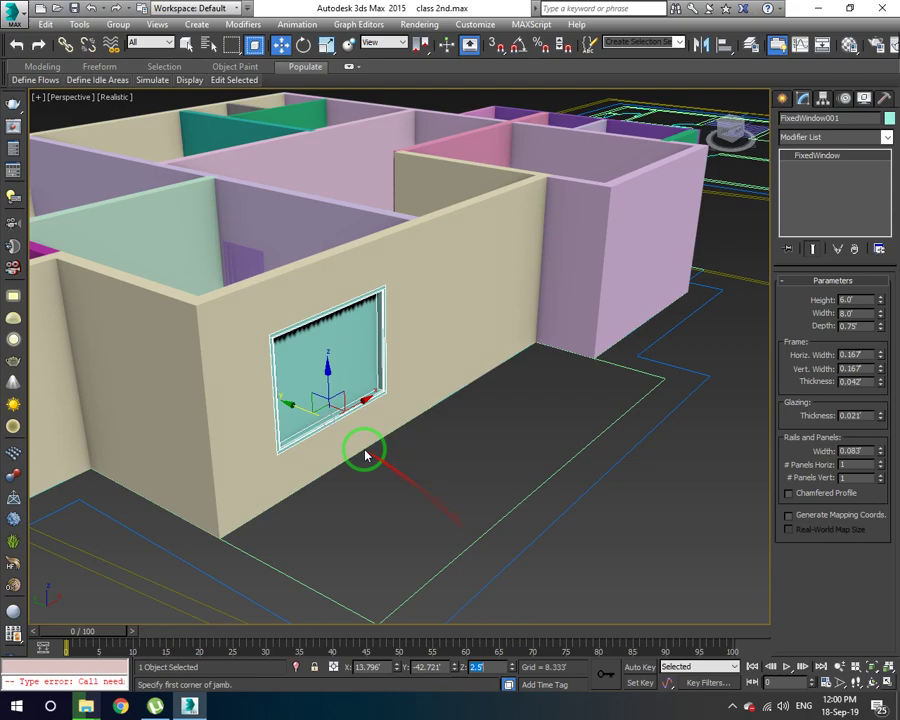
{"action": "mouse_move", "coordinate": [350, 433]}
{"action": "middle_mouse_down", "text": "alt"}
{"action": "mouse_move", "coordinate": [394, 446]}
{"action": "mouse_move", "coordinate": [468, 446]}
{"action": "mouse_move", "coordinate": [490, 472]}
{"action": "mouse_move", "coordinate": [321, 432]}
{"action": "mouse_move", "coordinate": [325, 442]}
{"action": "middle_mouse_up", "text": "alt"}
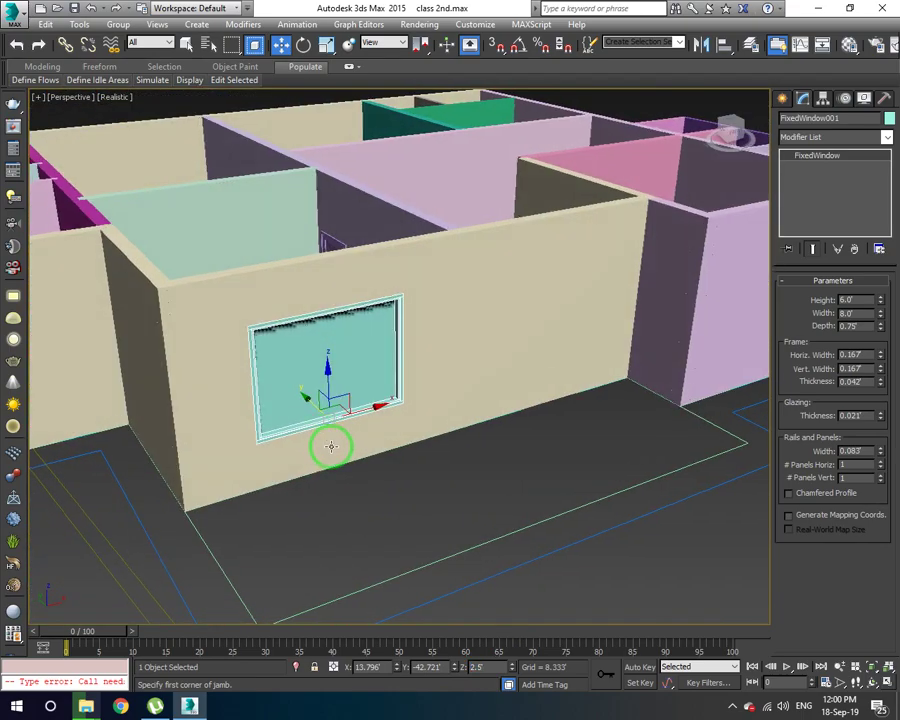
{"action": "scroll", "coordinate": [368, 520], "scroll_direction": "down", "scroll_amount": 3}
{"action": "scroll", "coordinate": [368, 506], "scroll_direction": "down", "scroll_amount": 3}
{"action": "scroll", "coordinate": [416, 474], "scroll_direction": "down", "scroll_amount": 2}
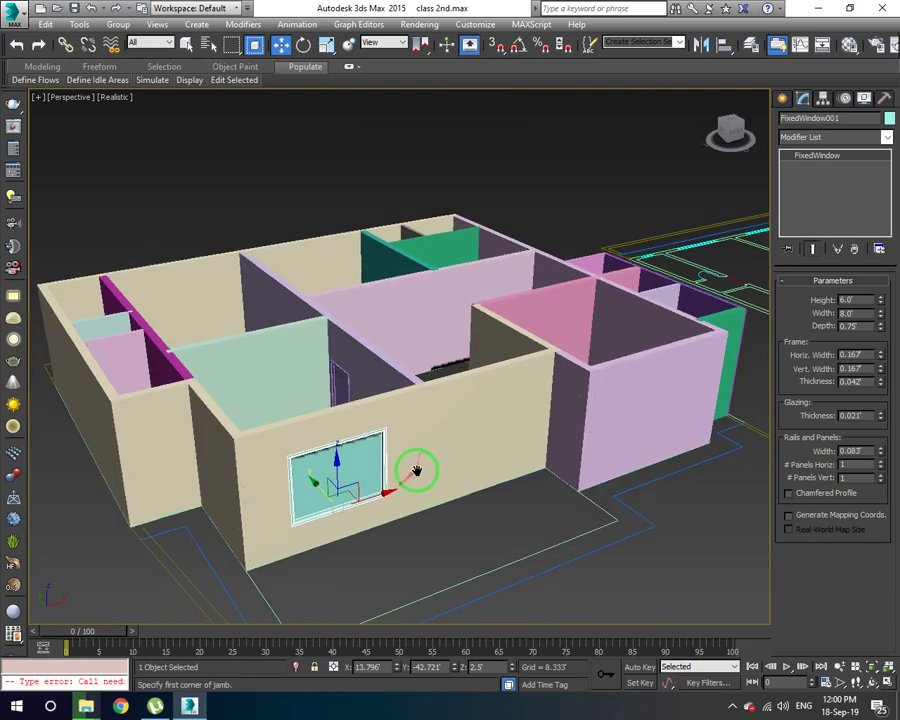
- Orbit to a higher view and check the 6'-high window raised in the front wall
{"action": "middle_click_drag", "start_coordinate": [421, 465], "coordinate": [462, 461], "text": "alt"}
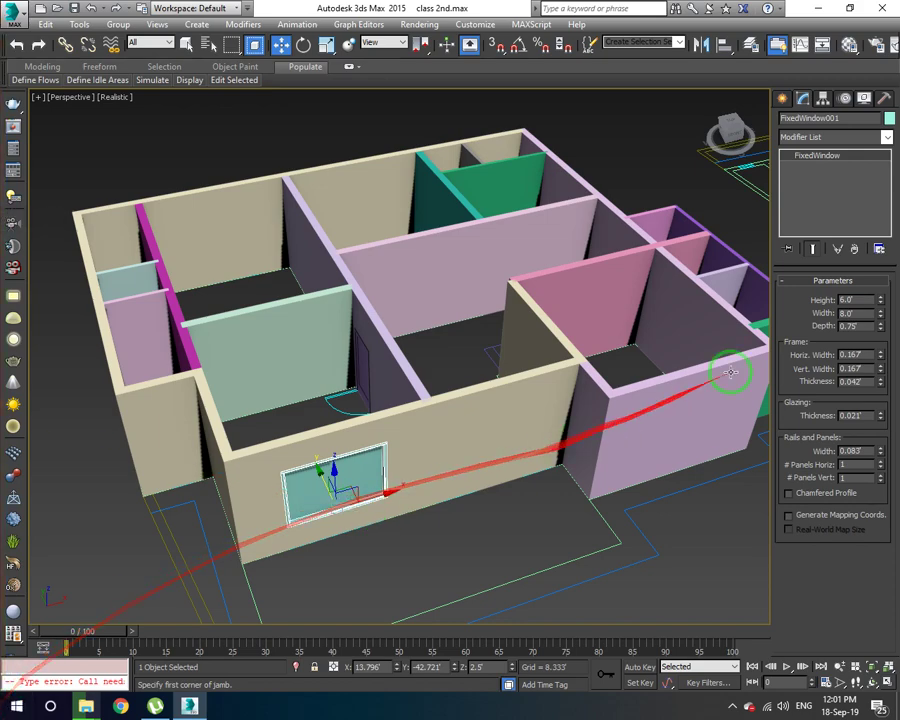
{"action": "left_click", "coordinate": [784, 99]}
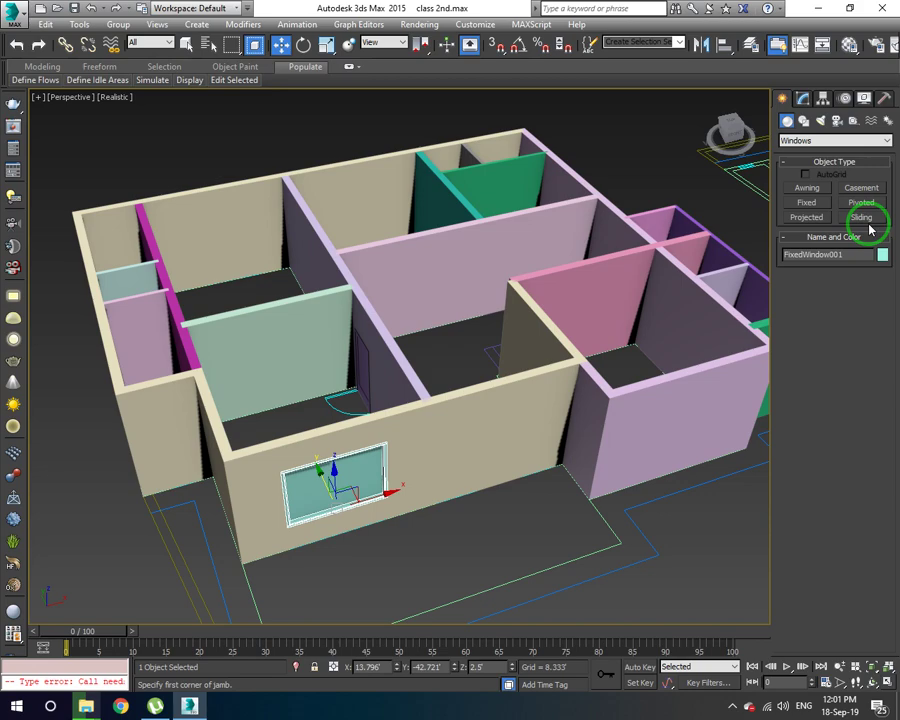
{"action": "middle_click_drag", "start_coordinate": [530, 352], "coordinate": [524, 364]}
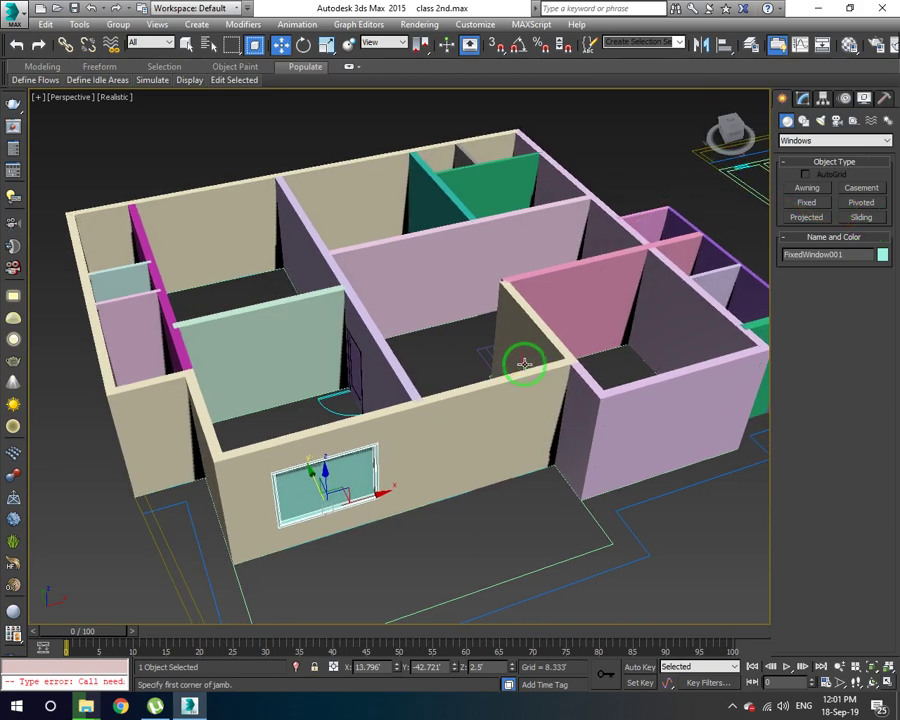
- Show the whole floor plan in Top wireframe view and select the walls group
{"action": "key", "text": "t"}
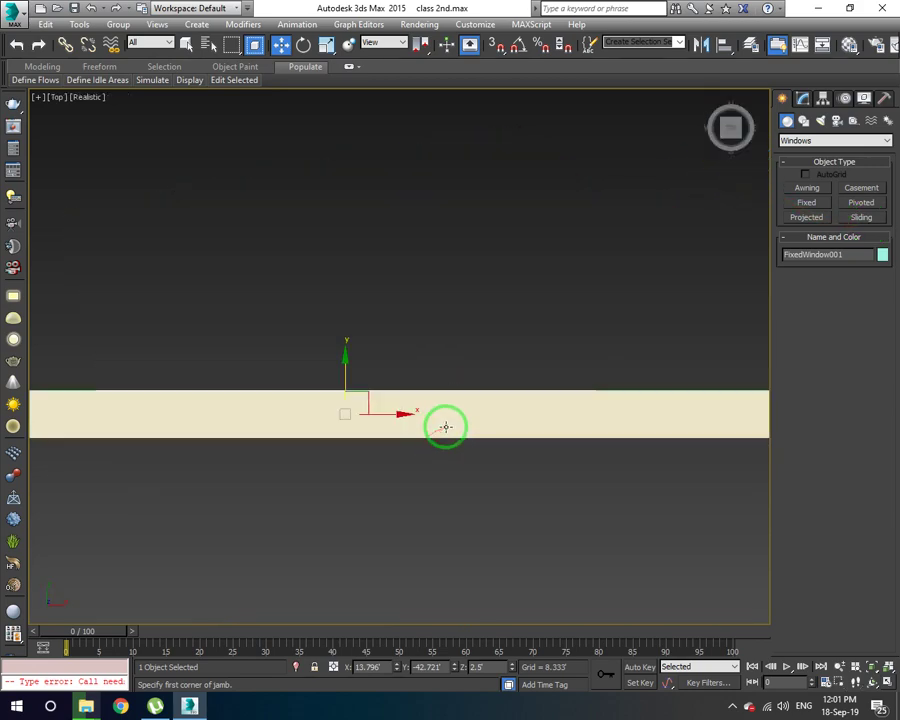
{"action": "key", "text": "F3"}
{"action": "scroll", "coordinate": [466, 412], "scroll_direction": "down", "scroll_amount": 5}
{"action": "middle_click_drag", "start_coordinate": [466, 412], "coordinate": [454, 418]}
{"action": "scroll", "coordinate": [454, 418], "scroll_direction": "down", "scroll_amount": 1}
{"action": "scroll", "coordinate": [381, 478], "scroll_direction": "down", "scroll_amount": 1}
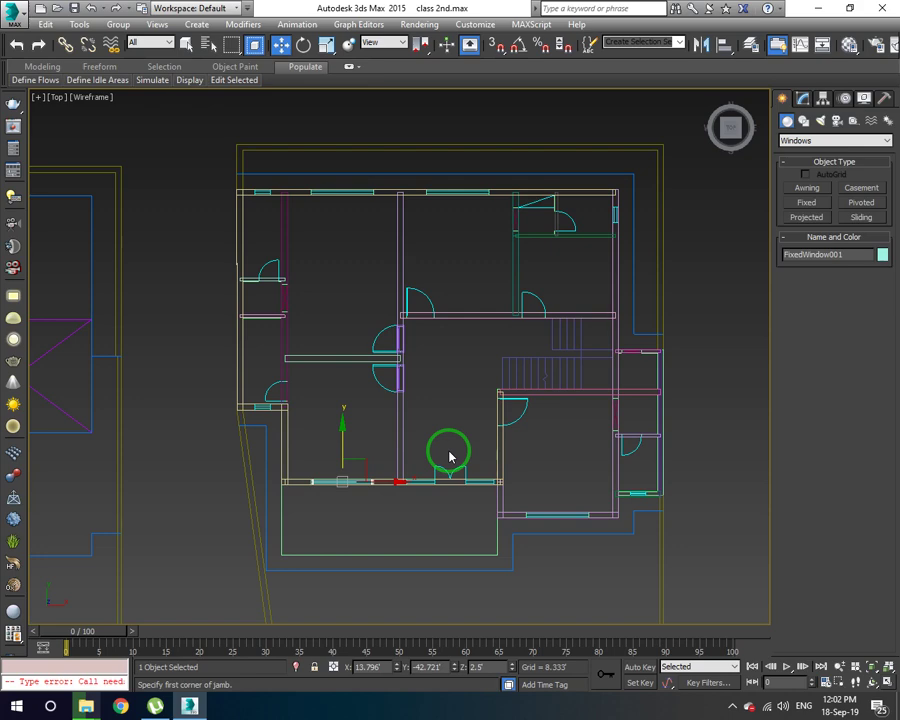
{"action": "left_click", "coordinate": [438, 316]}
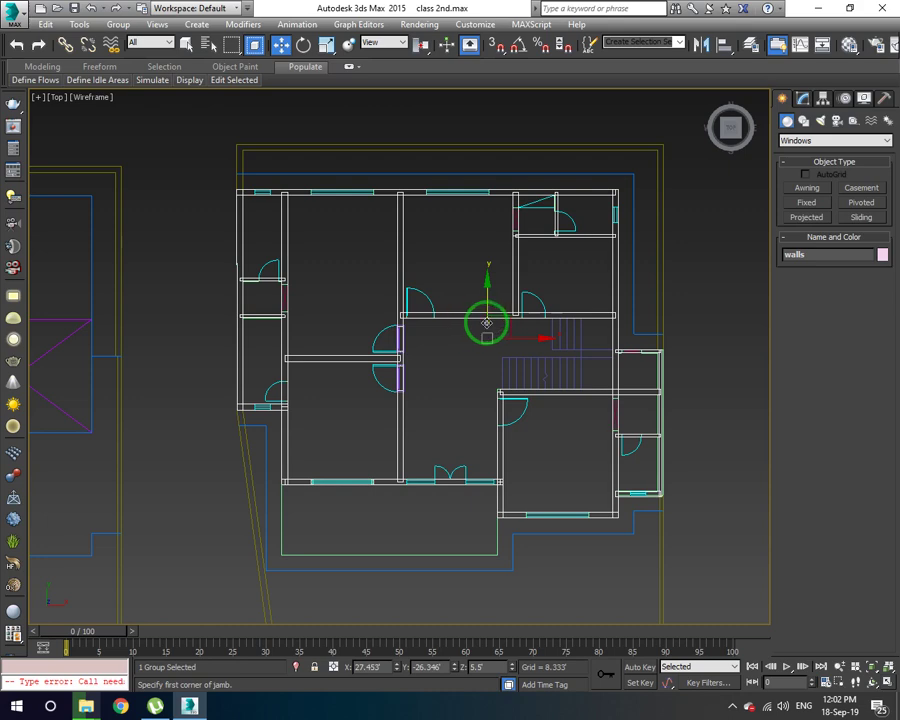
{"action": "left_click", "coordinate": [117, 24]}
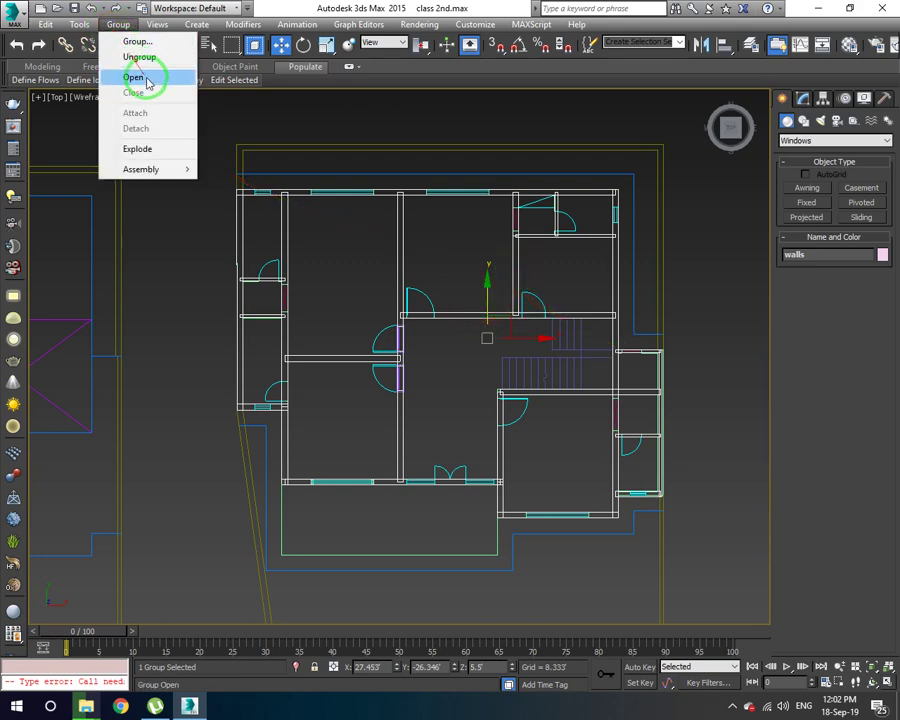
{"action": "left_click", "coordinate": [133, 77]}
{"action": "left_click", "coordinate": [803, 98]}
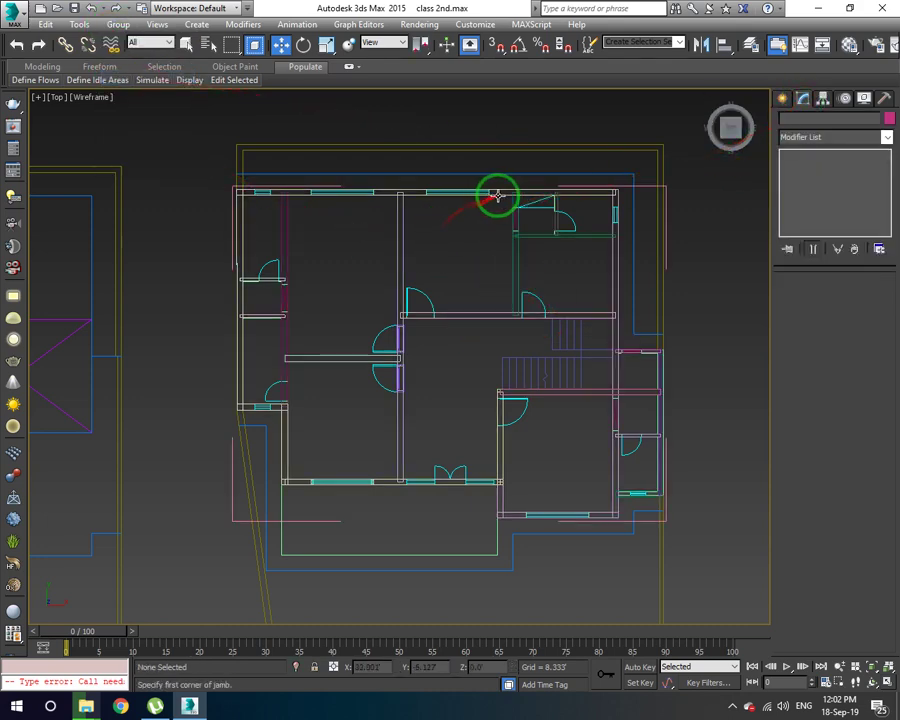
{"action": "left_click", "coordinate": [495, 193]}
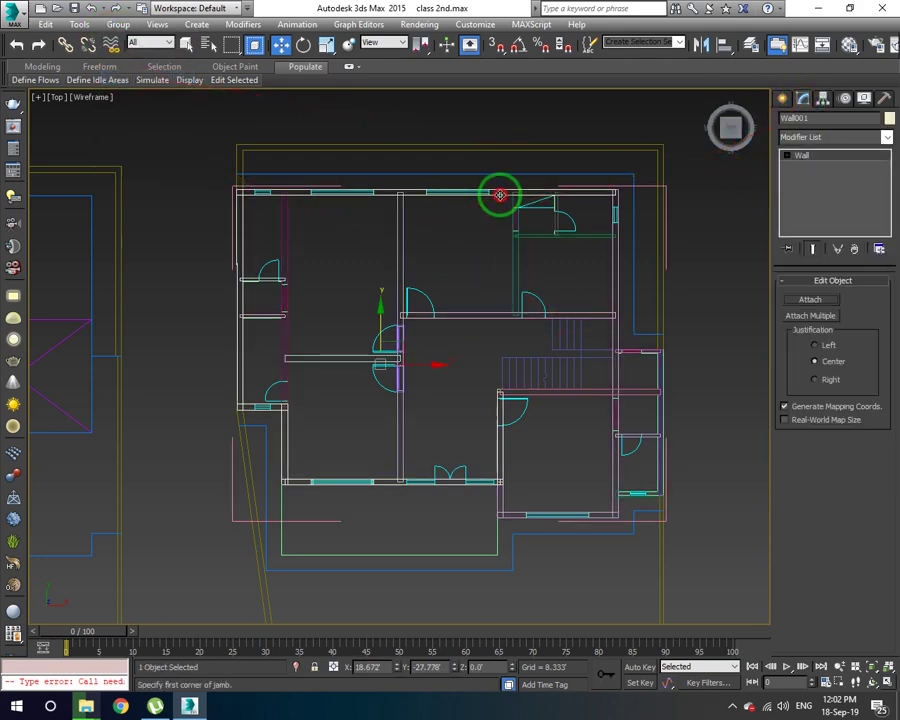
{"action": "left_click", "coordinate": [805, 316]}
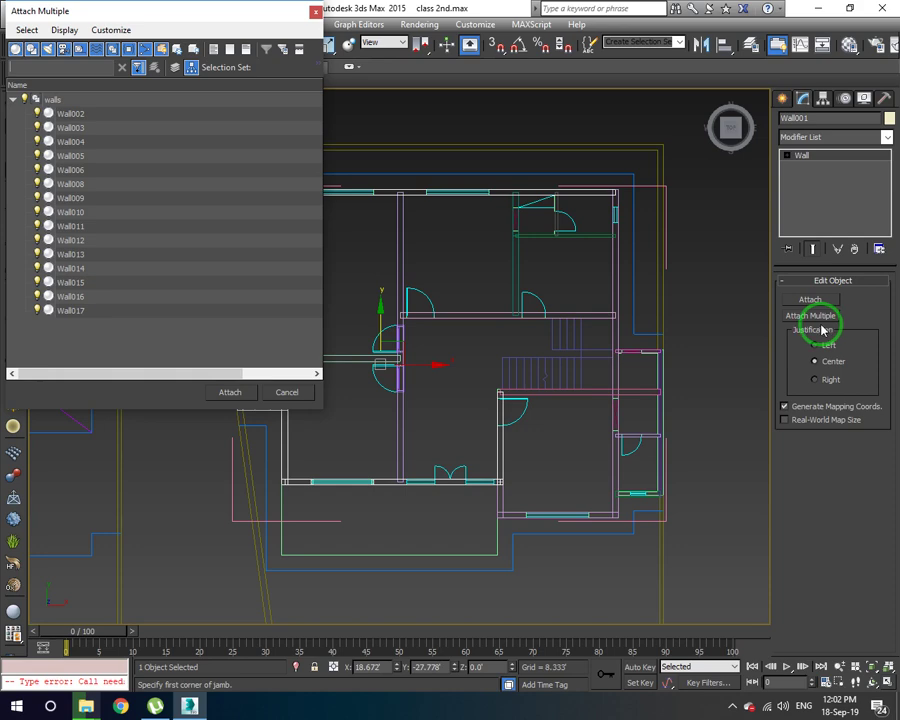
{"action": "left_click", "coordinate": [296, 392]}
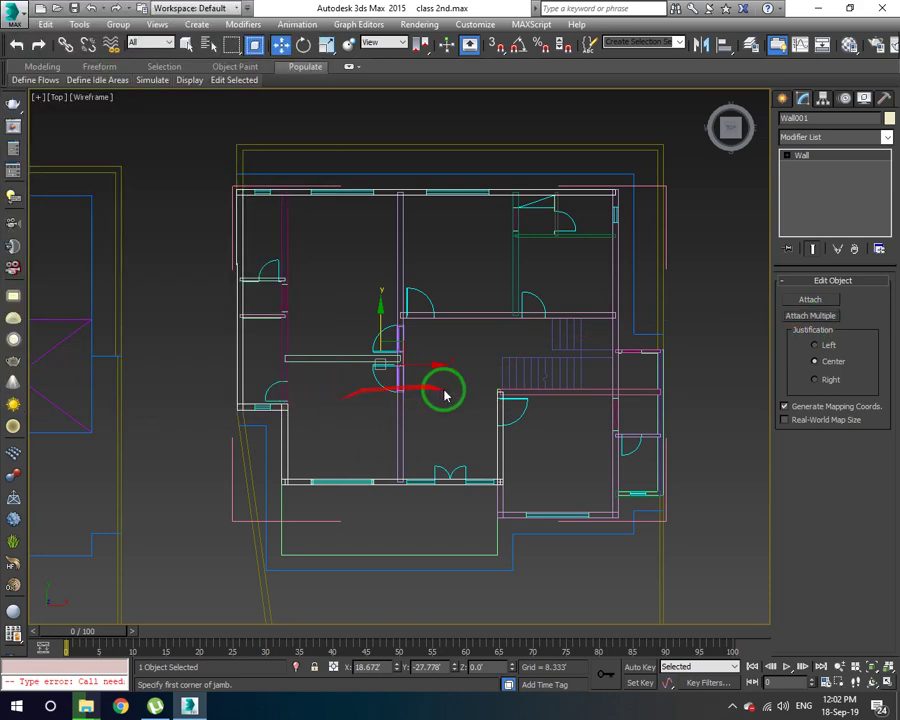
{"action": "left_click", "coordinate": [118, 25]}
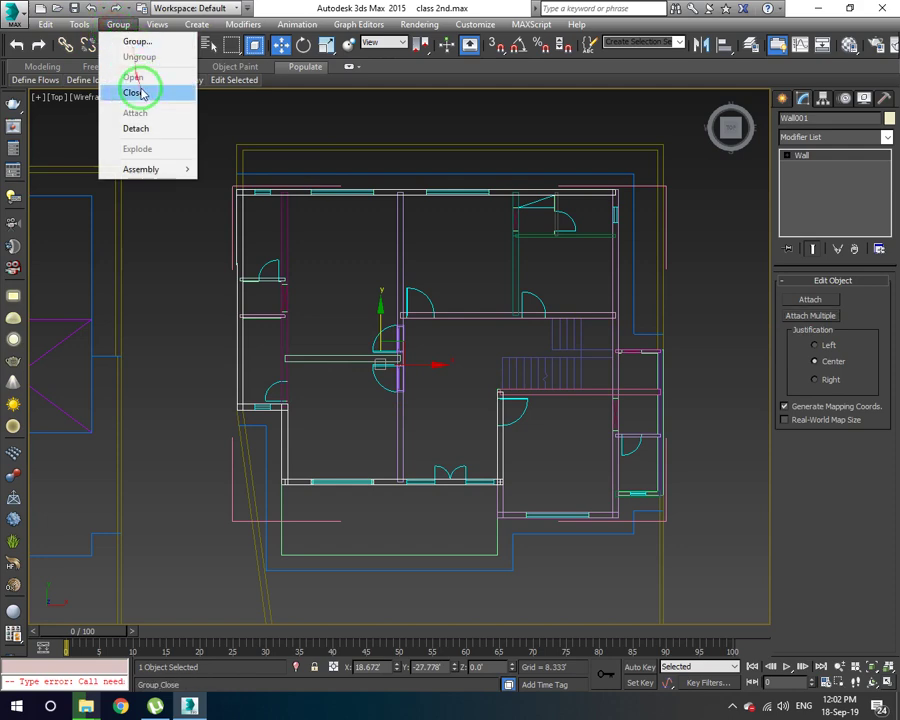
{"action": "left_click", "coordinate": [133, 92]}
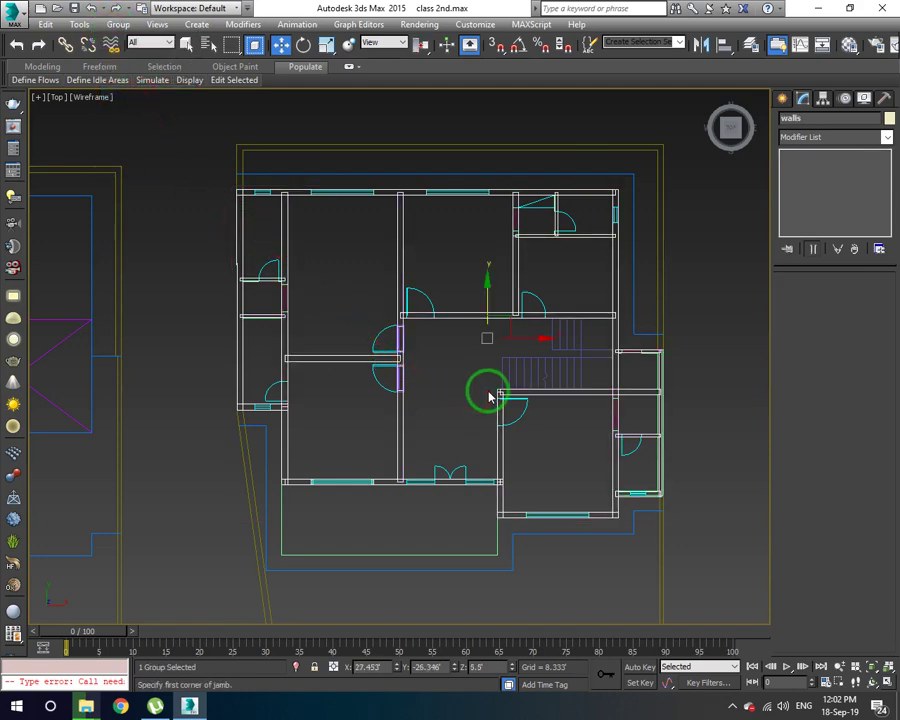
{"action": "middle_click_drag", "start_coordinate": [464, 402], "coordinate": [455, 404]}
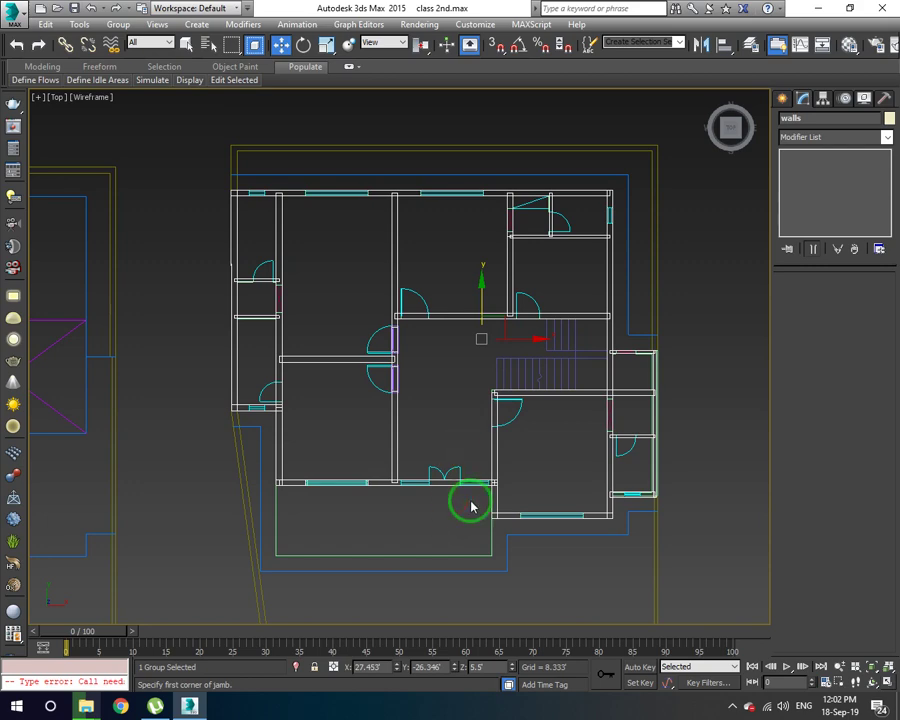
- Recentre the floor plan, then orbit into an angled 3D view with Realistic shading
{"action": "scroll", "coordinate": [277, 487], "scroll_direction": "up", "scroll_amount": 4}
{"action": "scroll", "coordinate": [302, 392], "scroll_direction": "up", "scroll_amount": 1}
{"action": "scroll", "coordinate": [303, 462], "scroll_direction": "down", "scroll_amount": 2}
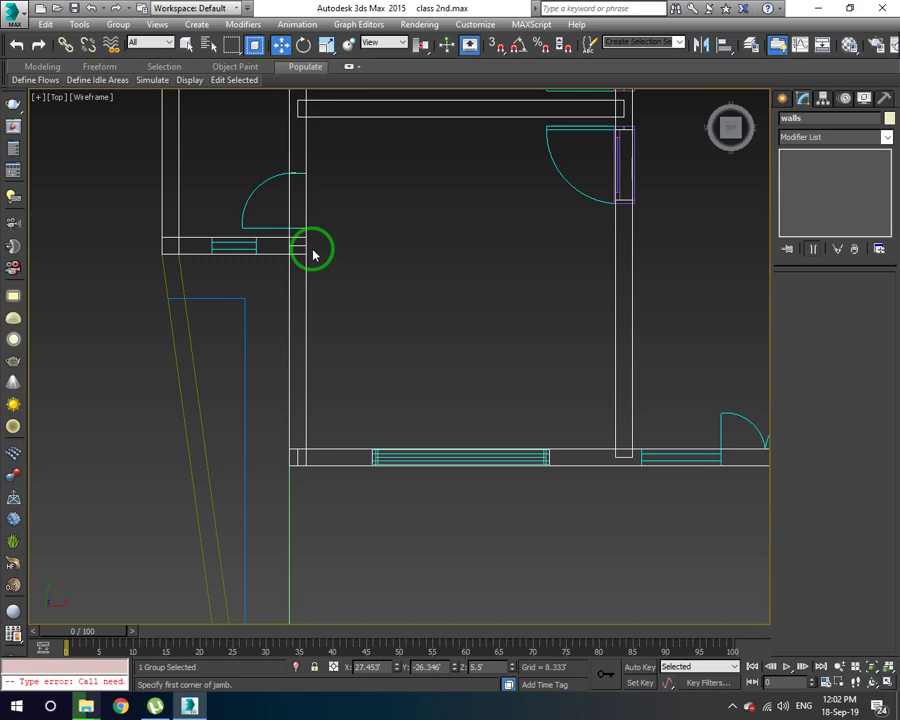
{"action": "scroll", "coordinate": [354, 287], "scroll_direction": "down", "scroll_amount": 5}
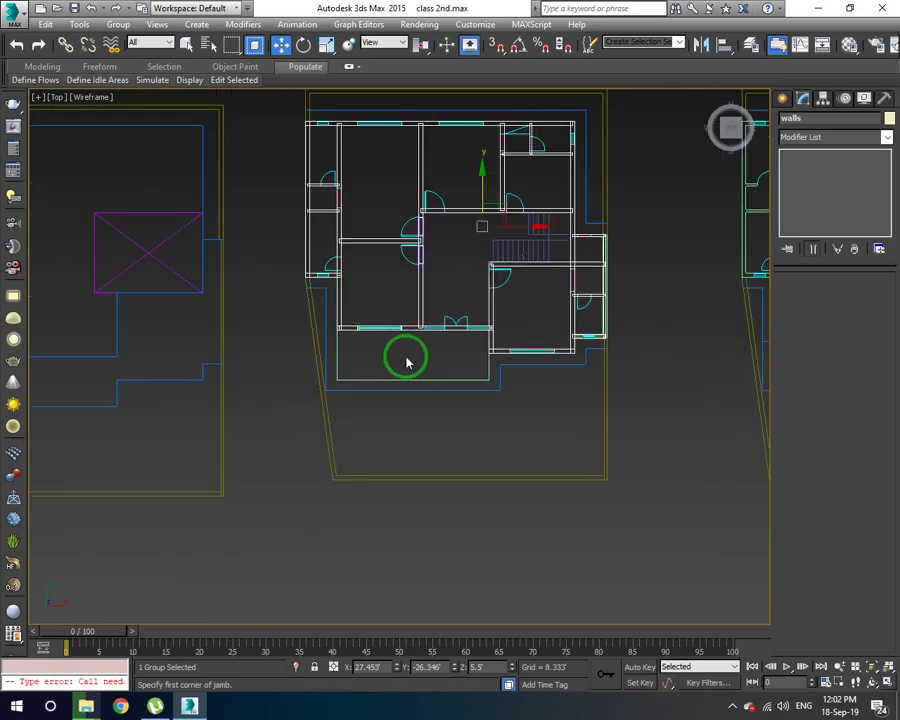
{"action": "middle_click_drag", "start_coordinate": [416, 334], "coordinate": [398, 388]}
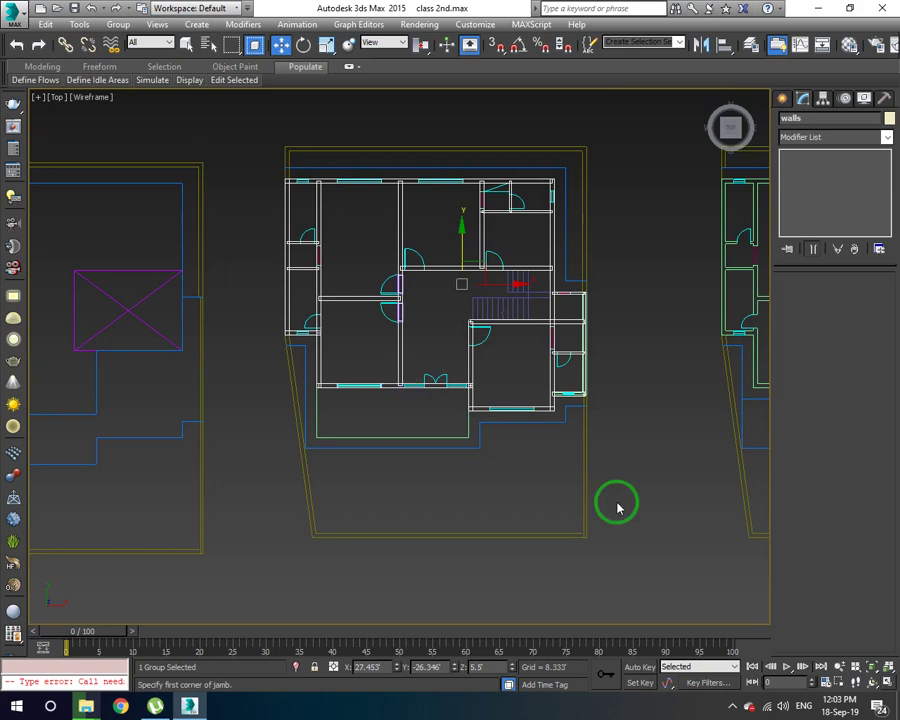
{"action": "left_click", "coordinate": [733, 706]}
{"action": "left_click", "coordinate": [703, 712]}
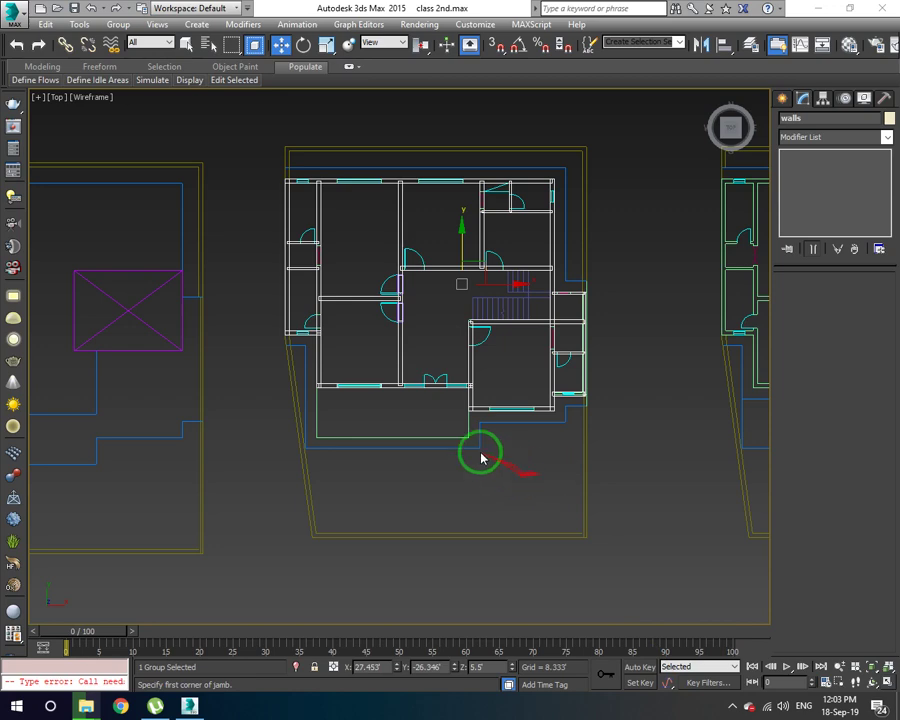
{"action": "mouse_move", "coordinate": [421, 422]}
{"action": "middle_mouse_down", "text": "alt"}
{"action": "mouse_move", "coordinate": [460, 384]}
{"action": "mouse_move", "coordinate": [470, 340]}
{"action": "middle_mouse_up", "text": "alt"}
{"action": "key", "text": "F3"}
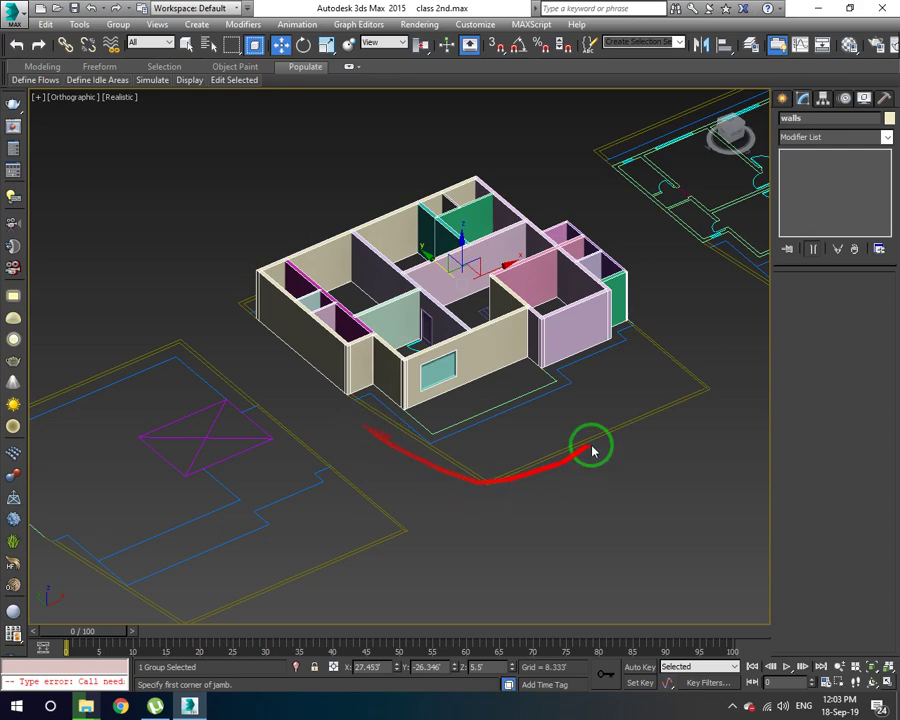
- Switch back to Top wireframe and zoom out to frame both floor plans side by side
{"action": "middle_click_drag", "start_coordinate": [603, 370], "coordinate": [530, 370]}
{"action": "scroll", "coordinate": [530, 370], "scroll_direction": "up", "scroll_amount": 3}
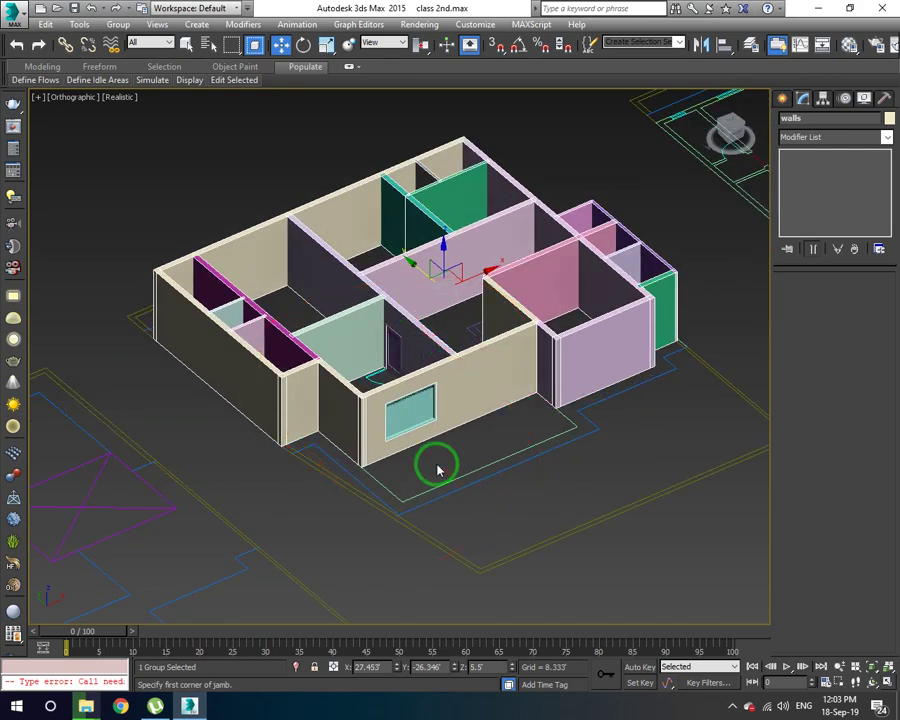
{"action": "key", "text": "t"}
{"action": "scroll", "coordinate": [437, 470], "scroll_direction": "down", "scroll_amount": 5}
{"action": "key", "text": "F3"}
{"action": "scroll", "coordinate": [336, 416], "scroll_direction": "down", "scroll_amount": 3}
{"action": "scroll", "coordinate": [426, 456], "scroll_direction": "down", "scroll_amount": 2}
{"action": "middle_click_drag", "start_coordinate": [426, 456], "coordinate": [405, 393]}
{"action": "scroll", "coordinate": [405, 393], "scroll_direction": "up", "scroll_amount": 2}
{"action": "mouse_move", "coordinate": [448, 380]}
{"action": "left_mouse_down"}
{"action": "mouse_move", "coordinate": [250, 396]}
{"action": "mouse_move", "coordinate": [314, 244]}
{"action": "mouse_move", "coordinate": [381, 428]}
{"action": "mouse_move", "coordinate": [237, 461]}
{"action": "mouse_move", "coordinate": [293, 249]}
{"action": "mouse_move", "coordinate": [345, 315]}
{"action": "mouse_move", "coordinate": [254, 340]}
{"action": "mouse_move", "coordinate": [486, 366]}
{"action": "left_mouse_up"}
{"action": "mouse_move", "coordinate": [575, 392]}
{"action": "left_mouse_down"}
{"action": "mouse_move", "coordinate": [552, 245]}
{"action": "mouse_move", "coordinate": [672, 357]}
{"action": "left_mouse_up"}
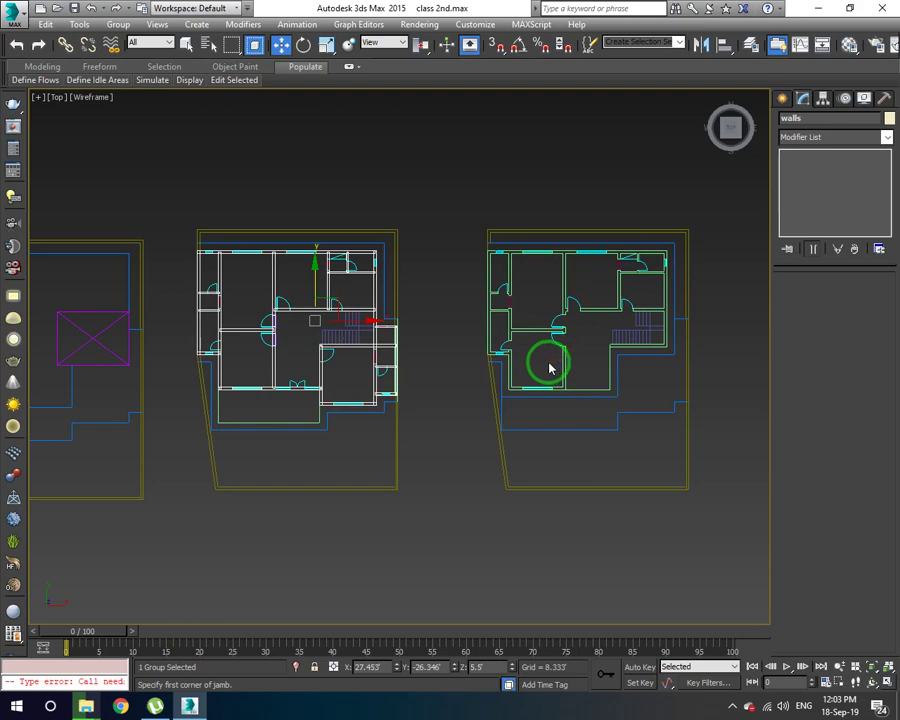
- Zoom out and pan across the floor plans to bring the elevation drawings to the centre
{"action": "scroll", "coordinate": [548, 368], "scroll_direction": "down", "scroll_amount": 2}
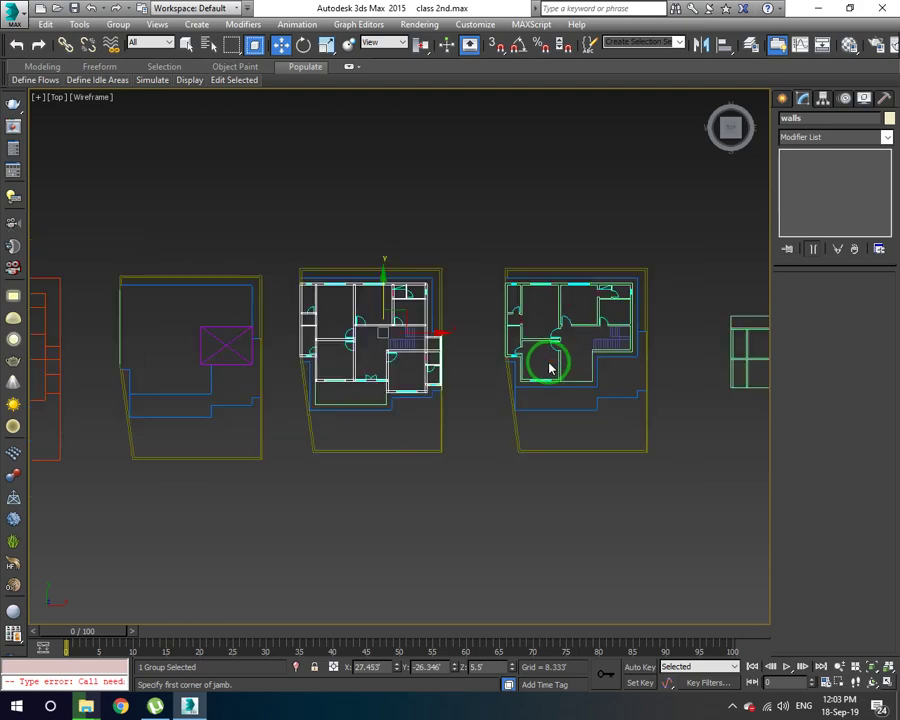
{"action": "scroll", "coordinate": [548, 368], "scroll_direction": "down", "scroll_amount": 1}
{"action": "middle_click_drag", "start_coordinate": [516, 366], "coordinate": [474, 372]}
{"action": "scroll", "coordinate": [474, 372], "scroll_direction": "up", "scroll_amount": 3}
{"action": "middle_click_drag", "start_coordinate": [400, 366], "coordinate": [404, 373]}
{"action": "scroll", "coordinate": [404, 373], "scroll_direction": "down", "scroll_amount": 1}
{"action": "scroll", "coordinate": [510, 356], "scroll_direction": "down", "scroll_amount": 1}
{"action": "middle_click_drag", "start_coordinate": [510, 356], "coordinate": [378, 360]}
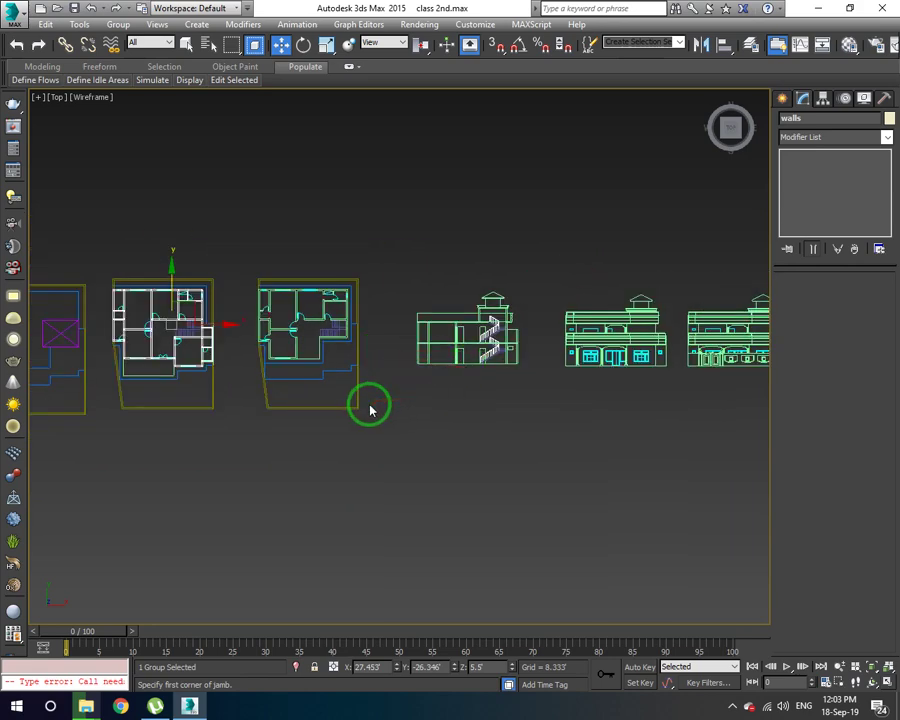
{"action": "middle_click_drag", "start_coordinate": [350, 408], "coordinate": [428, 417]}
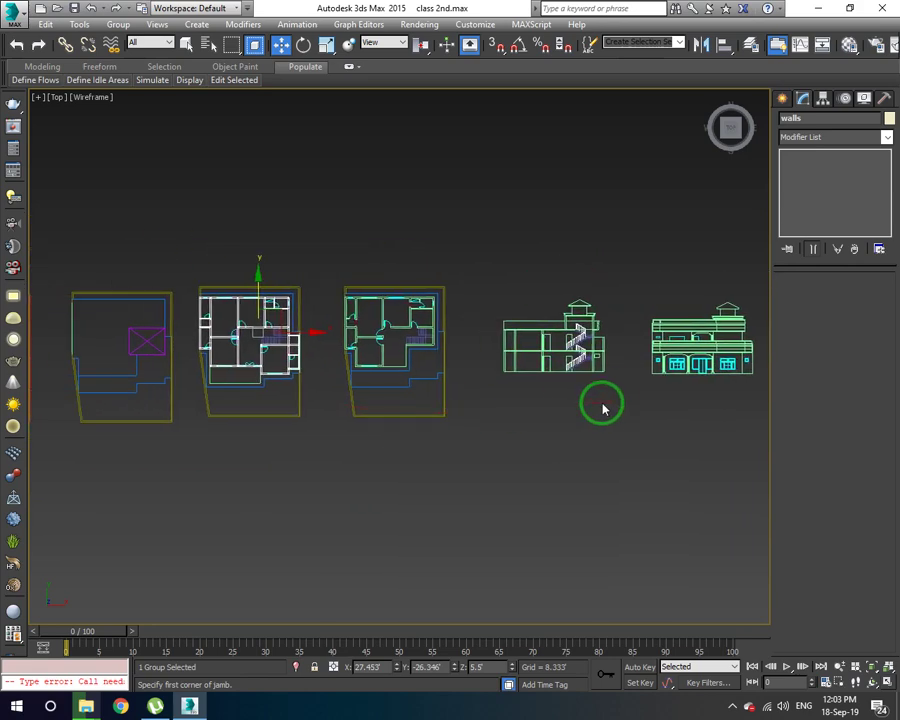
{"action": "mouse_move", "coordinate": [582, 321]}
{"action": "middle_mouse_down"}
{"action": "mouse_move", "coordinate": [512, 408]}
{"action": "mouse_move", "coordinate": [426, 410]}
{"action": "middle_mouse_up"}
- Zoom in to inspect the front elevation, then re-centre the walled floor plan
{"action": "scroll", "coordinate": [465, 393], "scroll_direction": "up", "scroll_amount": 3}
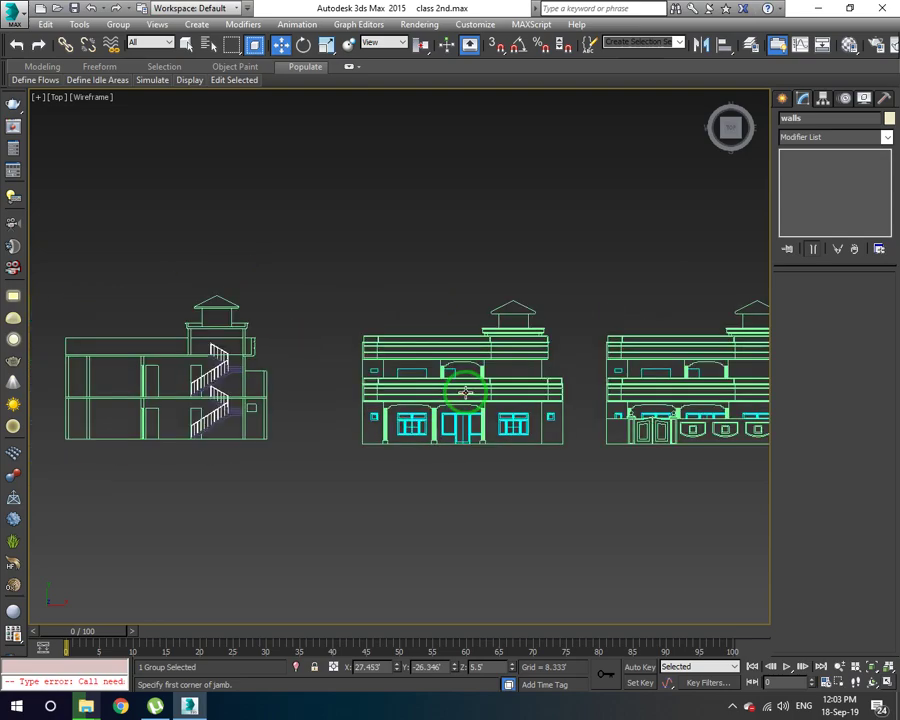
{"action": "scroll", "coordinate": [465, 393], "scroll_direction": "up", "scroll_amount": 3}
{"action": "scroll", "coordinate": [467, 393], "scroll_direction": "up", "scroll_amount": 2}
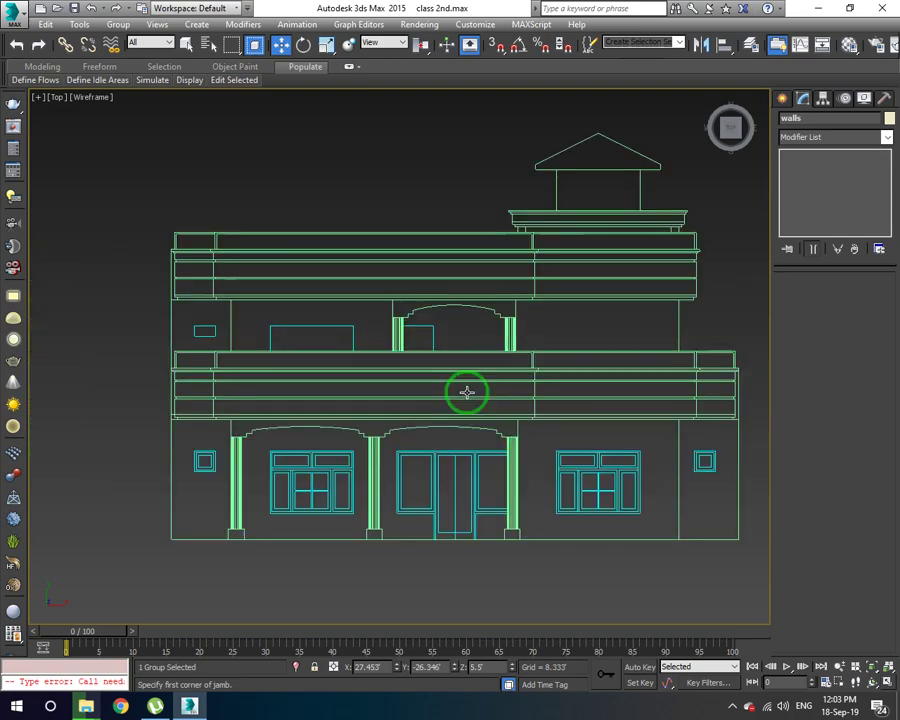
{"action": "scroll", "coordinate": [467, 393], "scroll_direction": "down", "scroll_amount": 9}
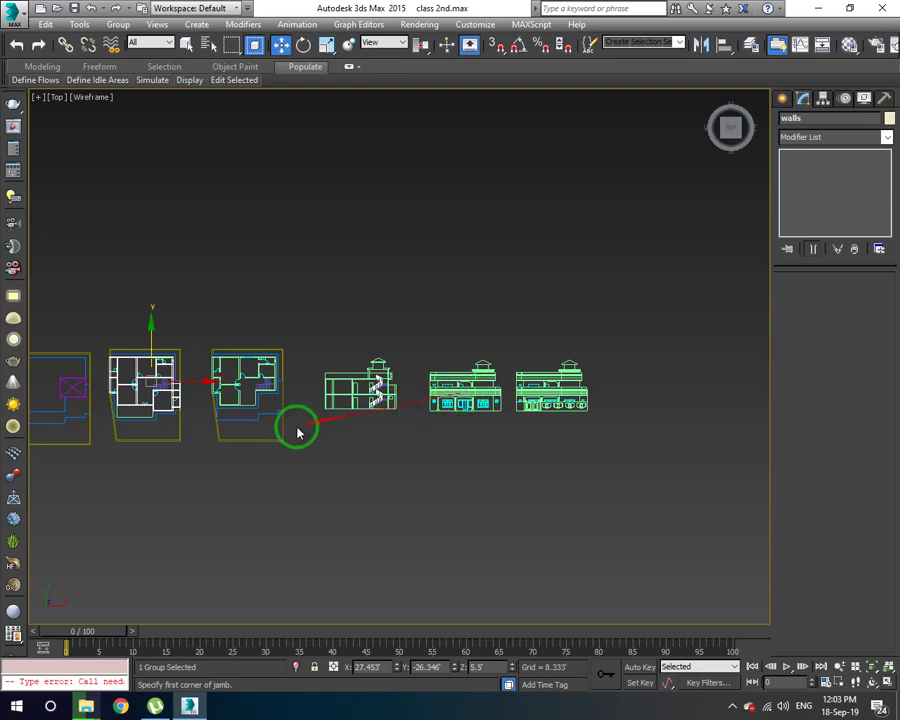
{"action": "scroll", "coordinate": [180, 406], "scroll_direction": "up", "scroll_amount": 5}
{"action": "middle_click_drag", "start_coordinate": [180, 406], "coordinate": [390, 451]}
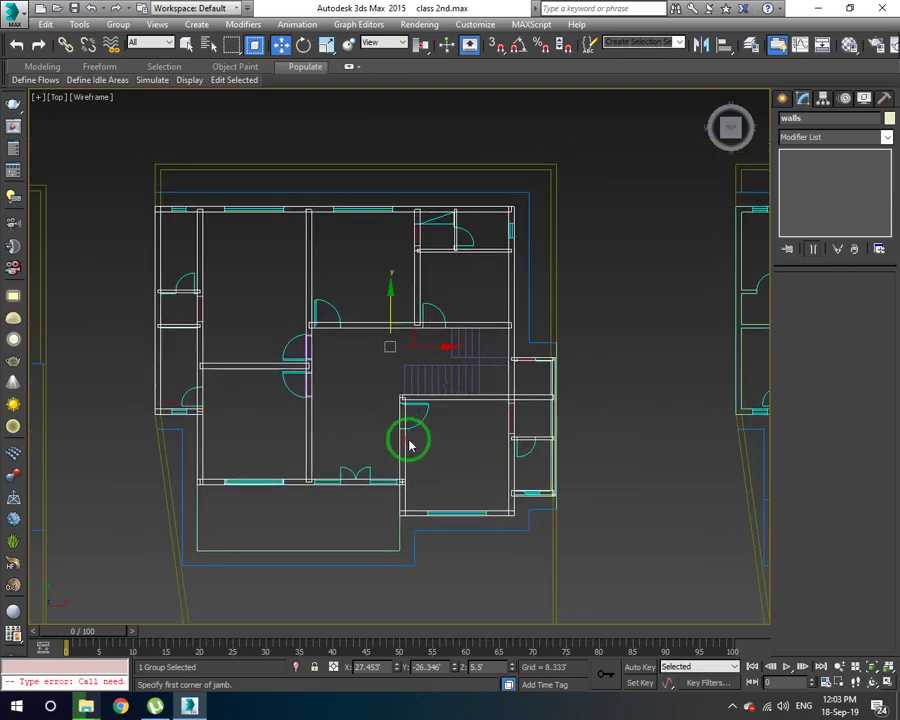